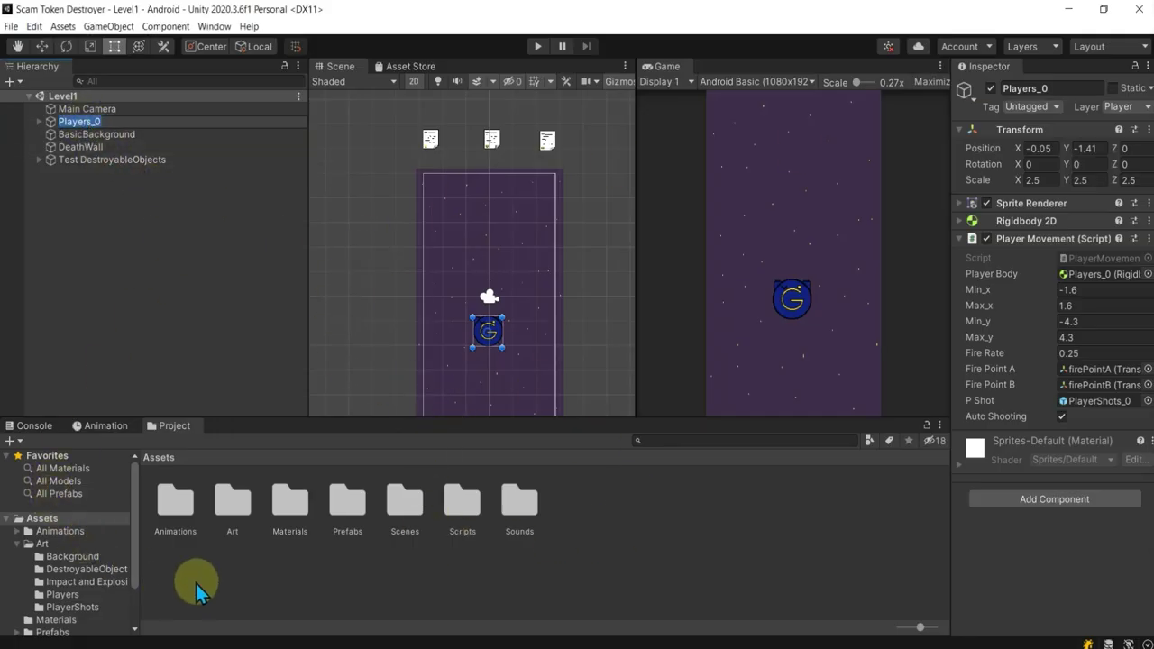
- Open Assets/Scripts and bring up the Create submenu from the asset area's context menu
scroll(78, 595, down, 2)
click(51, 600)
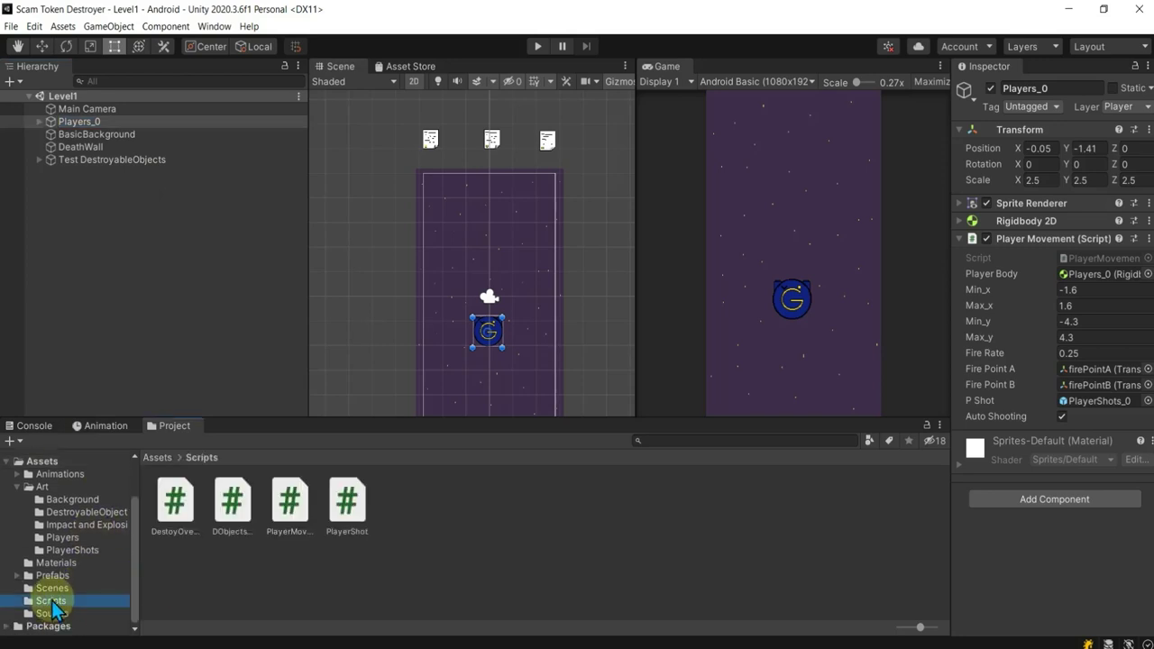
right_click(467, 483)
mouse_move(586, 124)
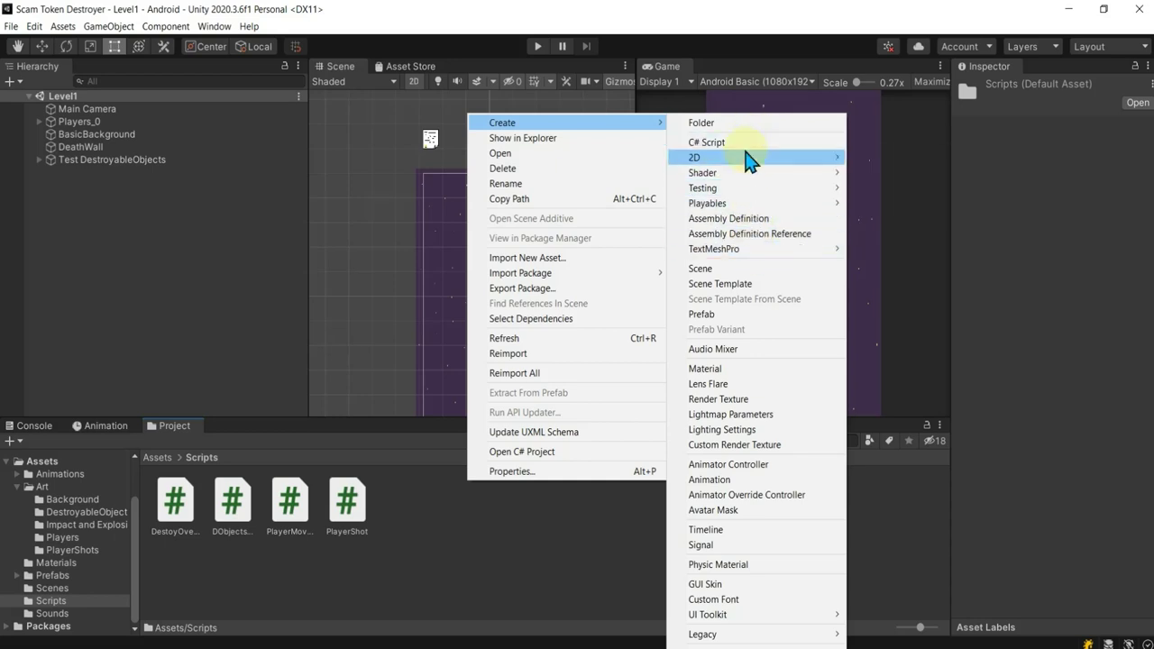
mouse_move(747, 159)
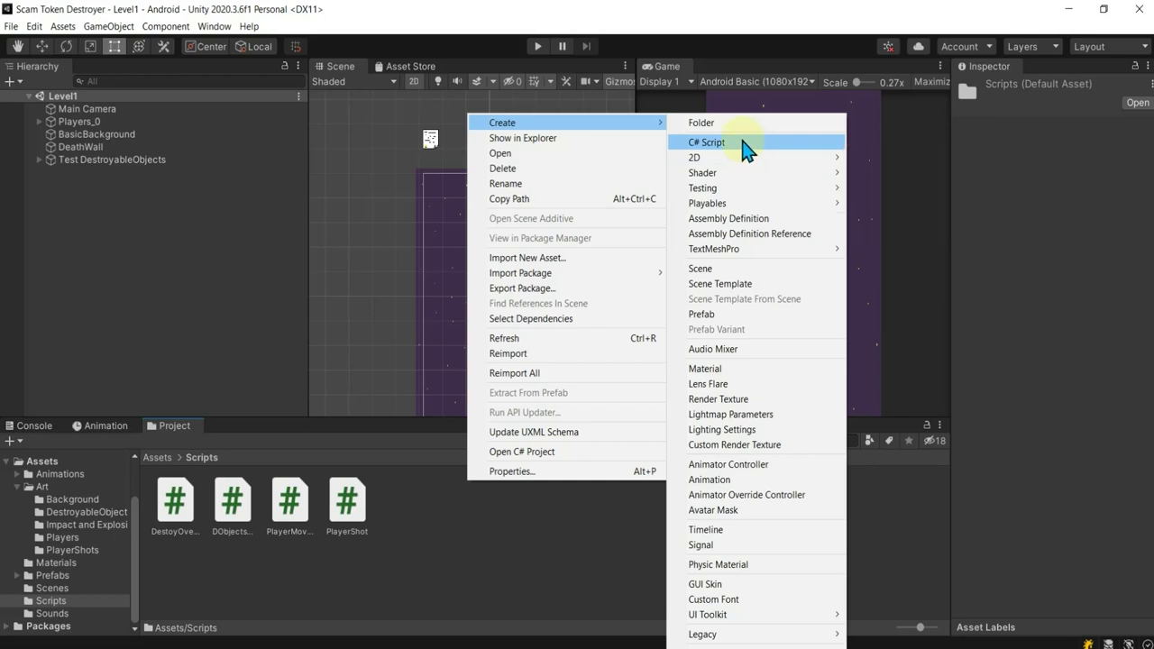
- Create an empty GameObject in Level1, rename it HealthManager, and reselect it
right_click(55, 213)
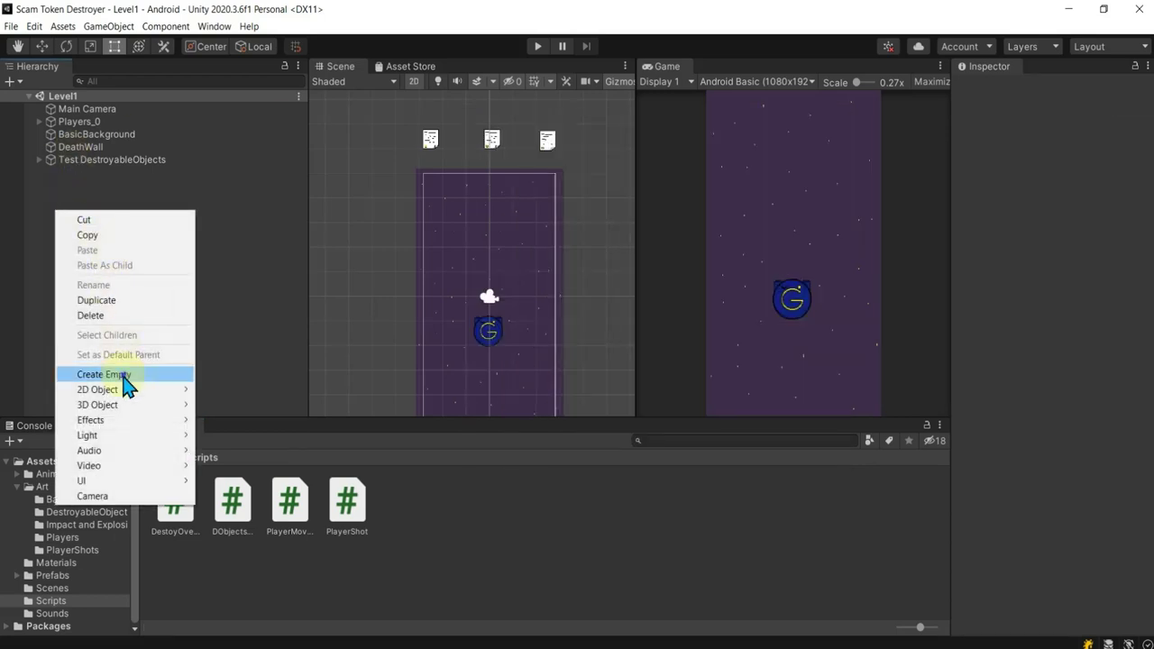
click(124, 375)
click(1046, 88)
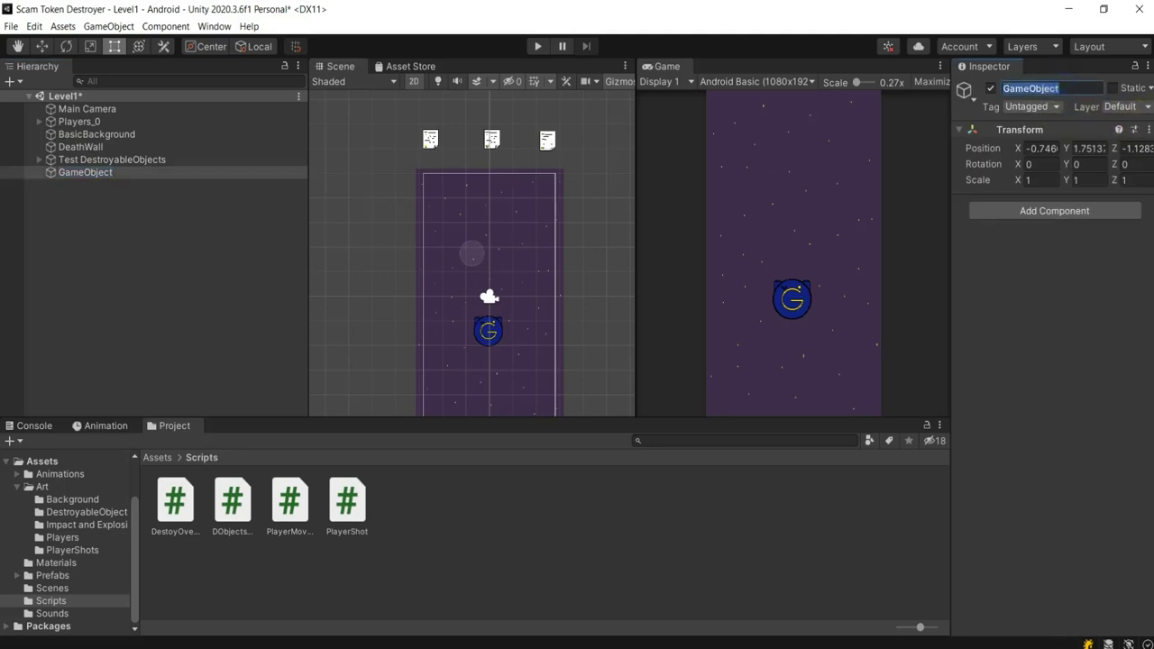
text(HealthMan)
text(ager)
key(Return)
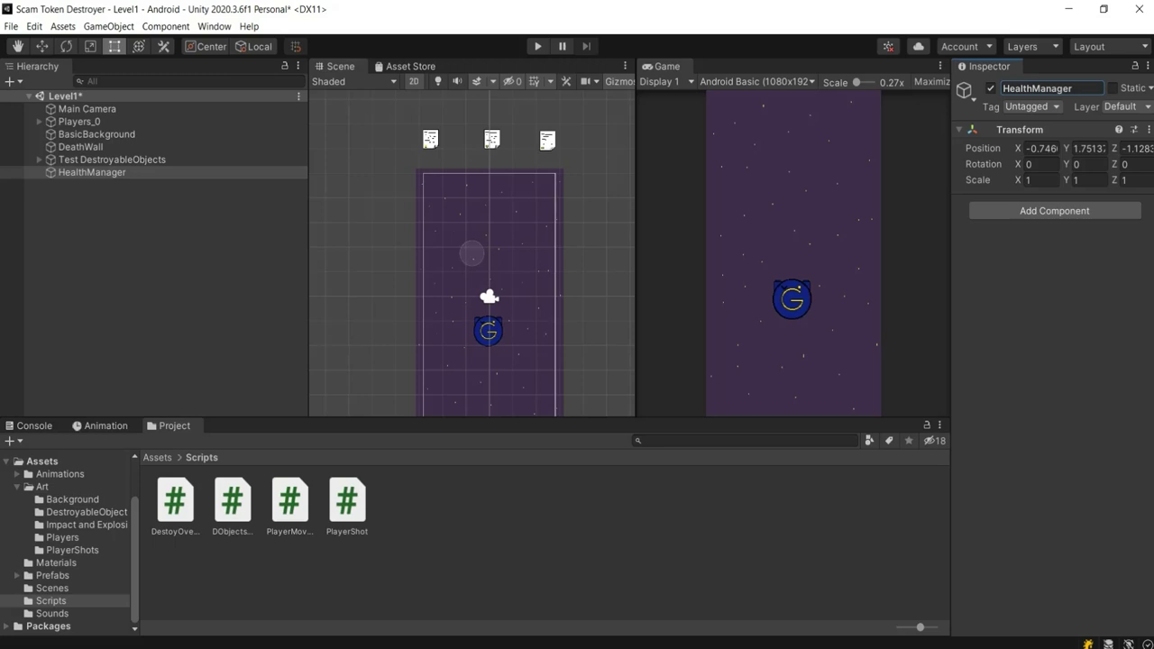
click(300, 191)
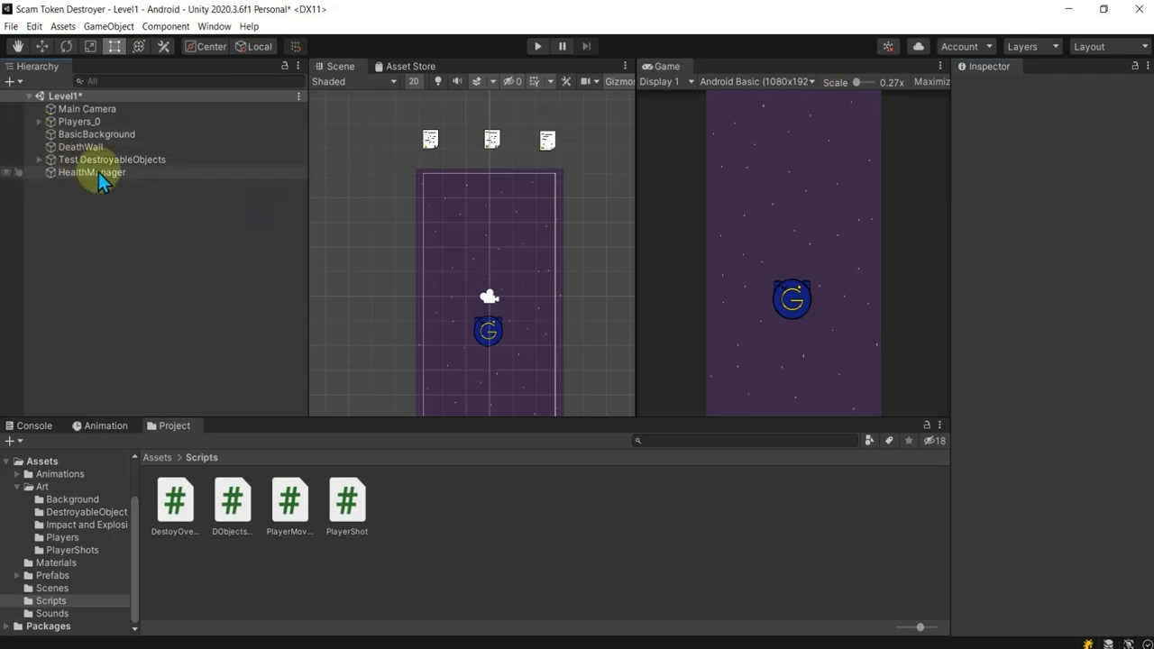
click(98, 173)
- Create a C# script in the Scripts folder named HealthManager
right_click(405, 538)
mouse_move(547, 177)
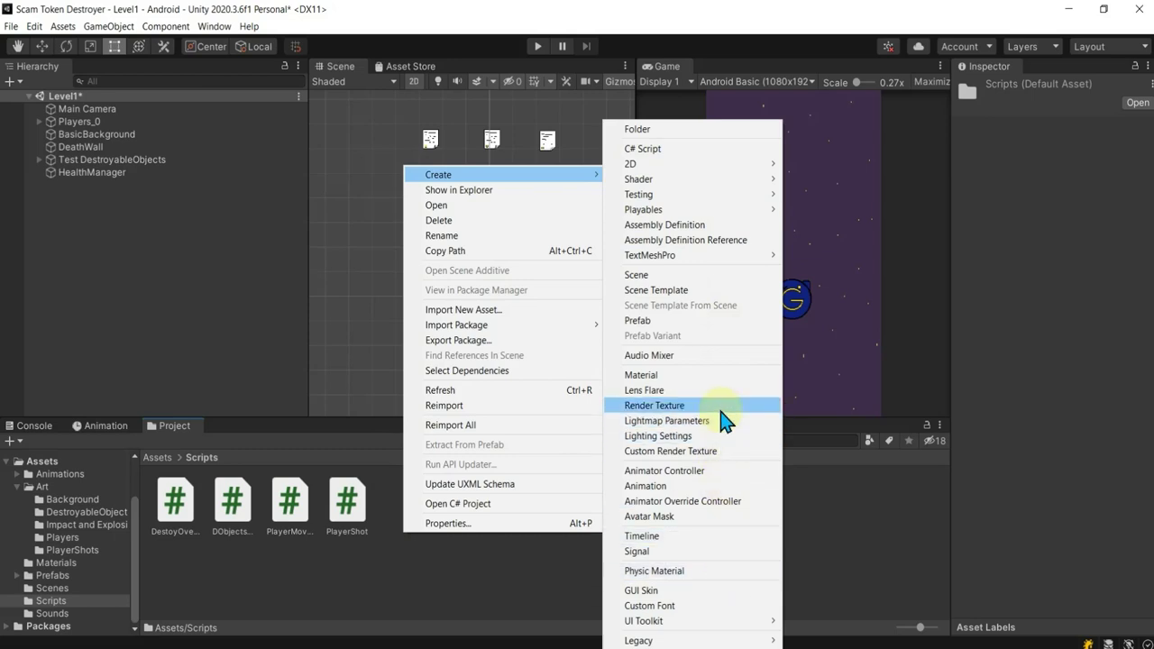
click(681, 150)
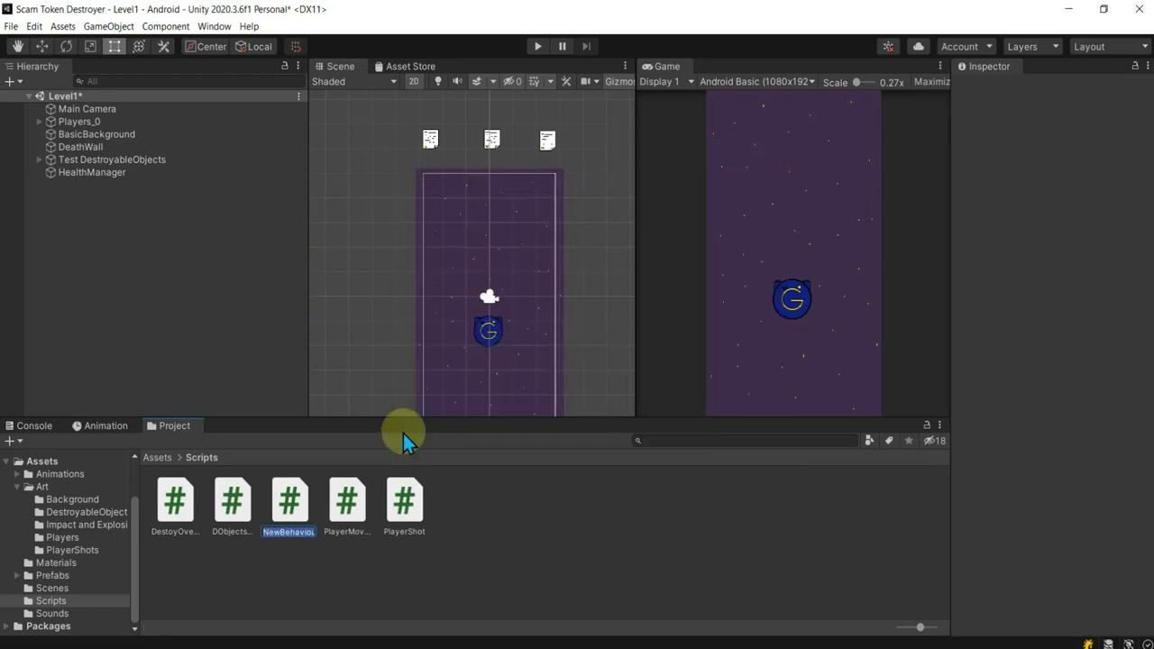
text(Heal)
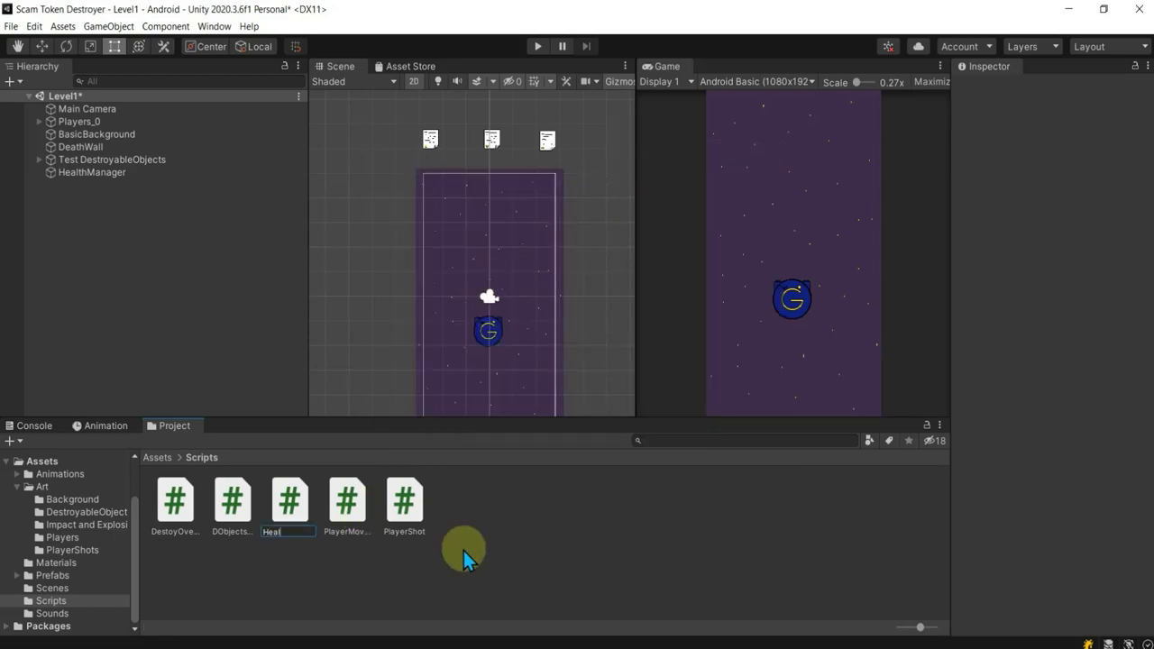
text(th)
text(Manager)
key(Return)
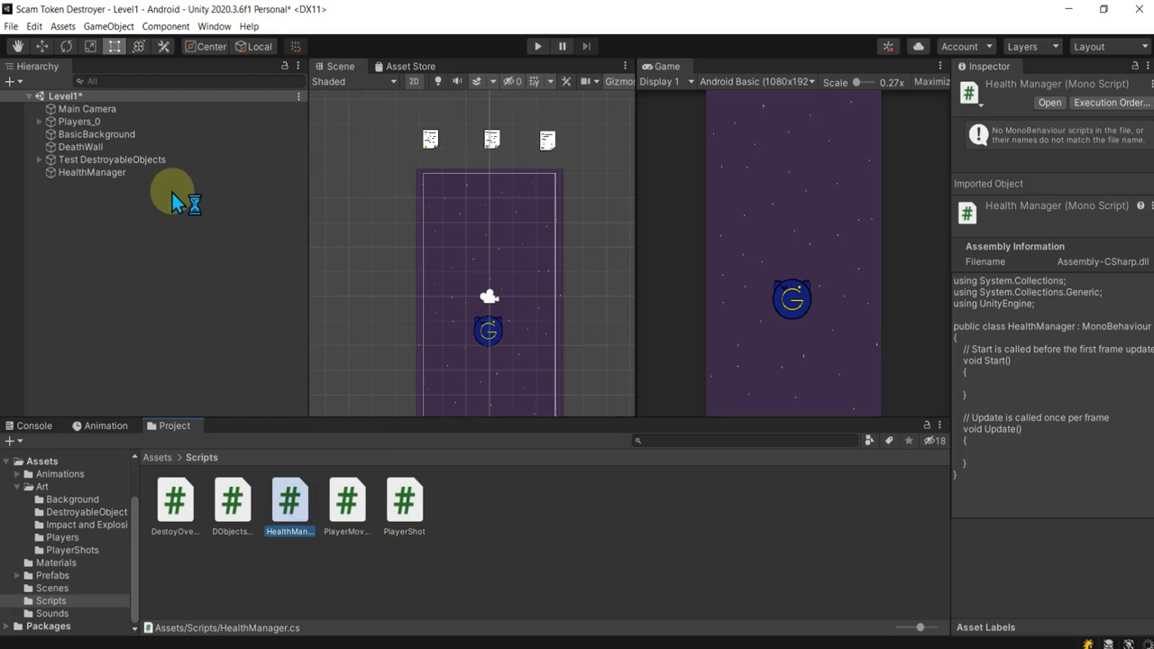
- Drag the HealthManager script onto the HealthManager object, then open it in Visual Studio
drag(172, 193, 101, 172)
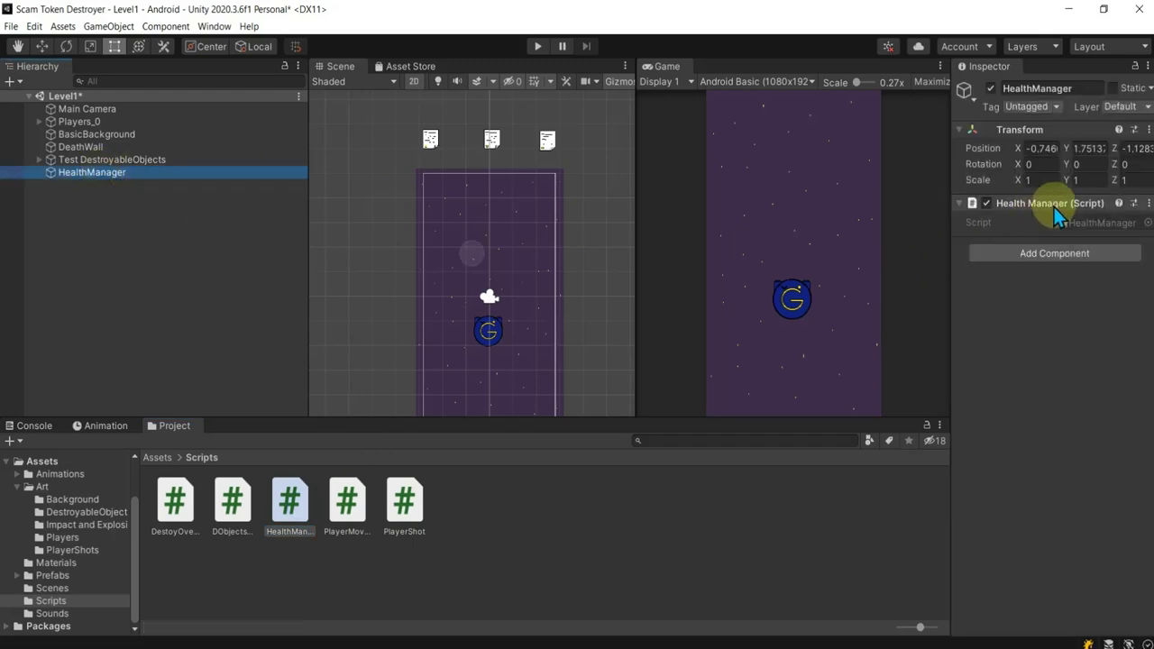
double_click(293, 501)
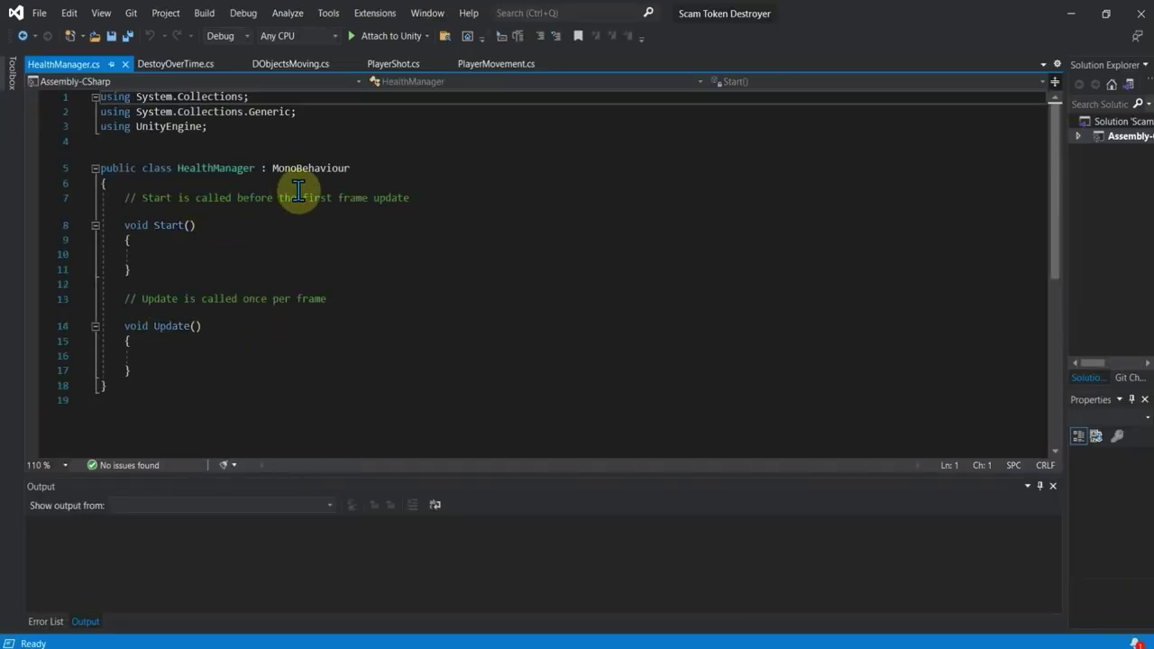
- Replace the Start comment with a //Basic Health comment line
click(120, 196)
drag(120, 196, 457, 198)
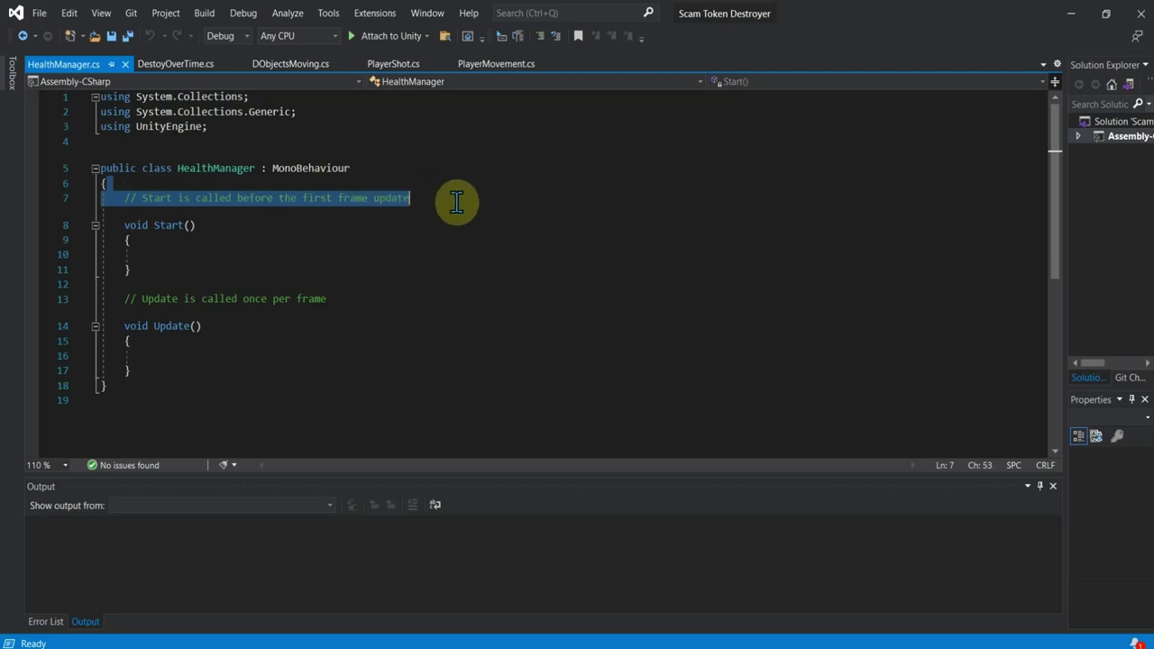
key(BackSpace)
key(Return)
key(Return)
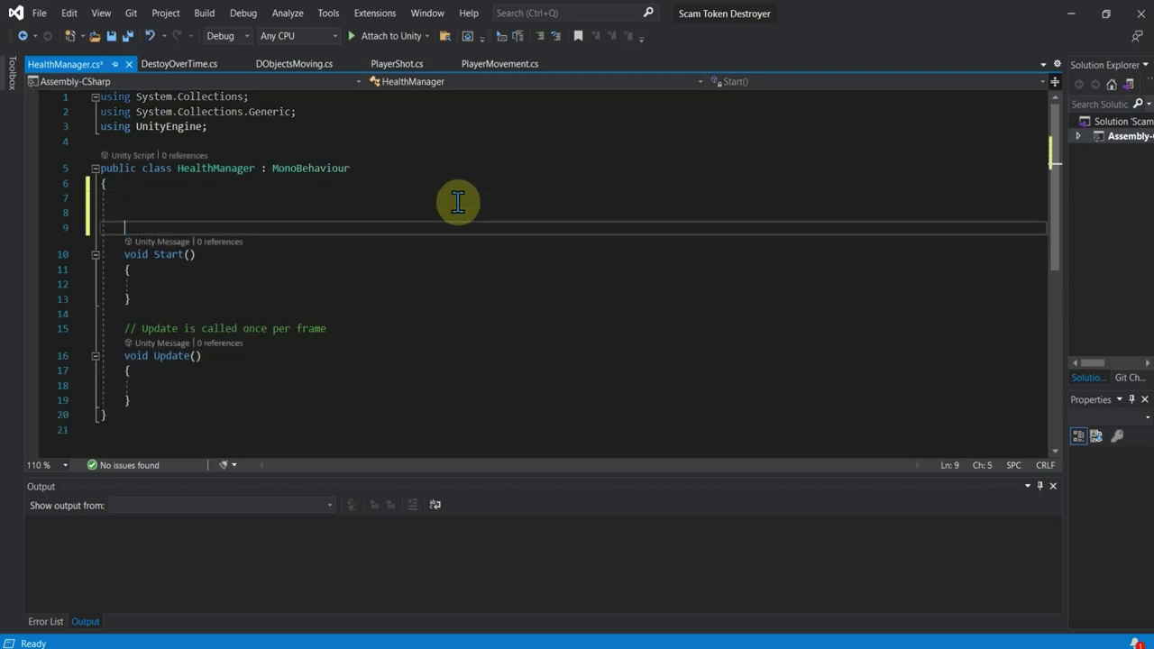
key(Up)
text(//)
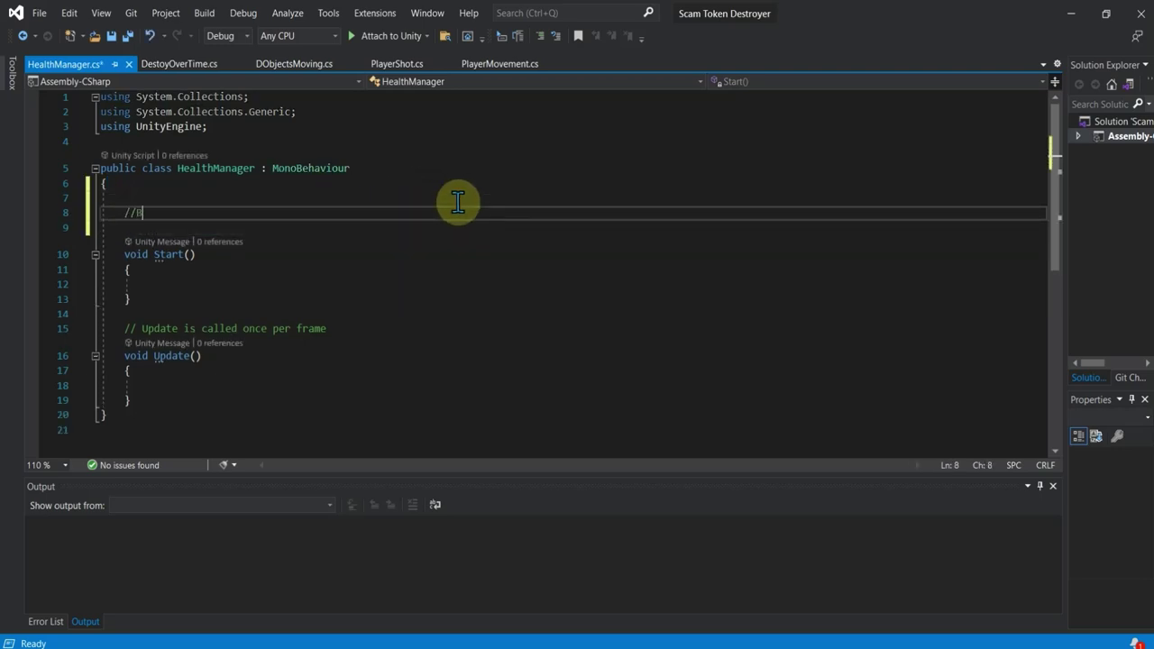
text(Basic Health)
key(Return)
text(p)
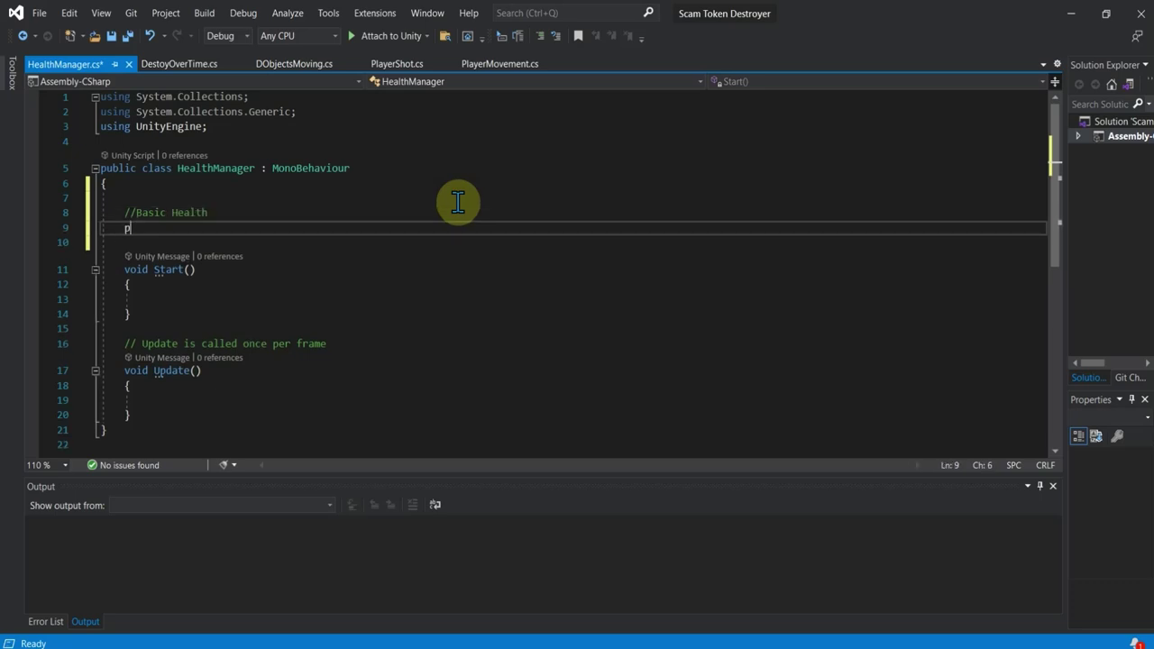
- Declare public int currentHealth; and public int maxHealth; under the comment
text(ub)
key(Tab)
text(i)
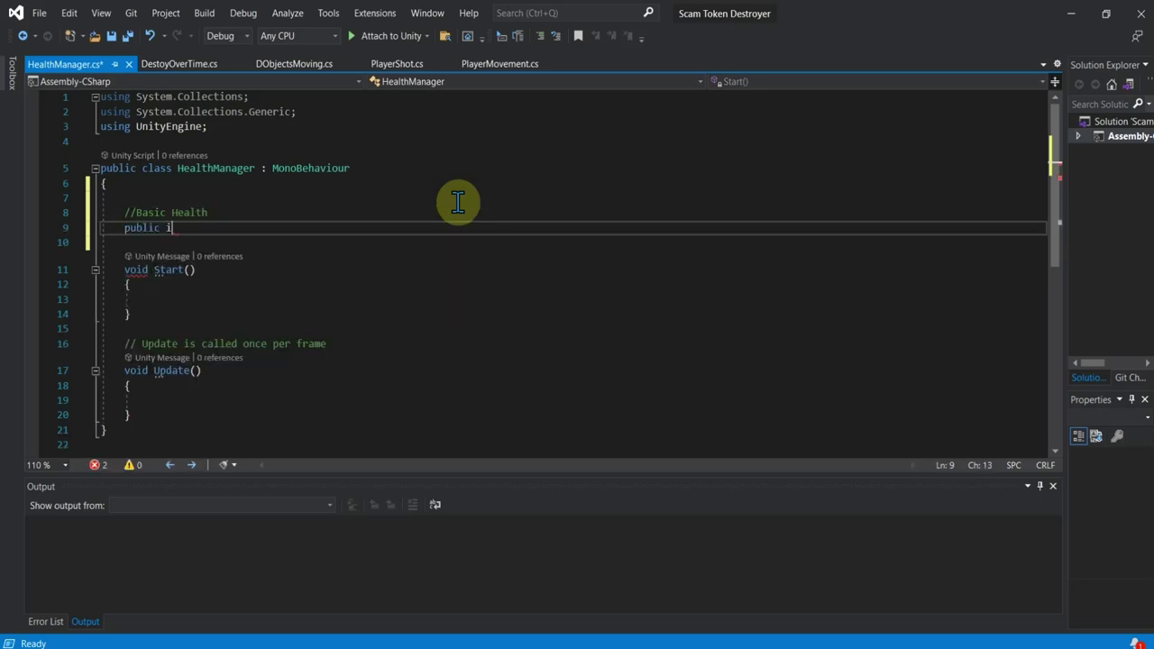
text(nt currentH)
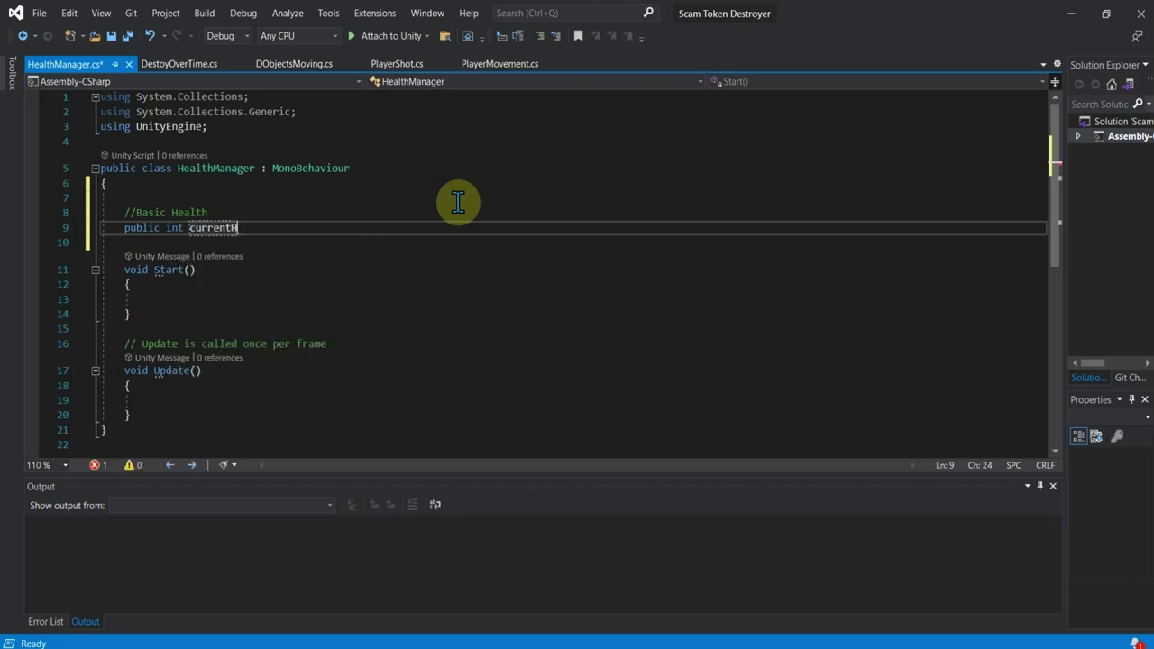
text(ealth;)
key(Return)
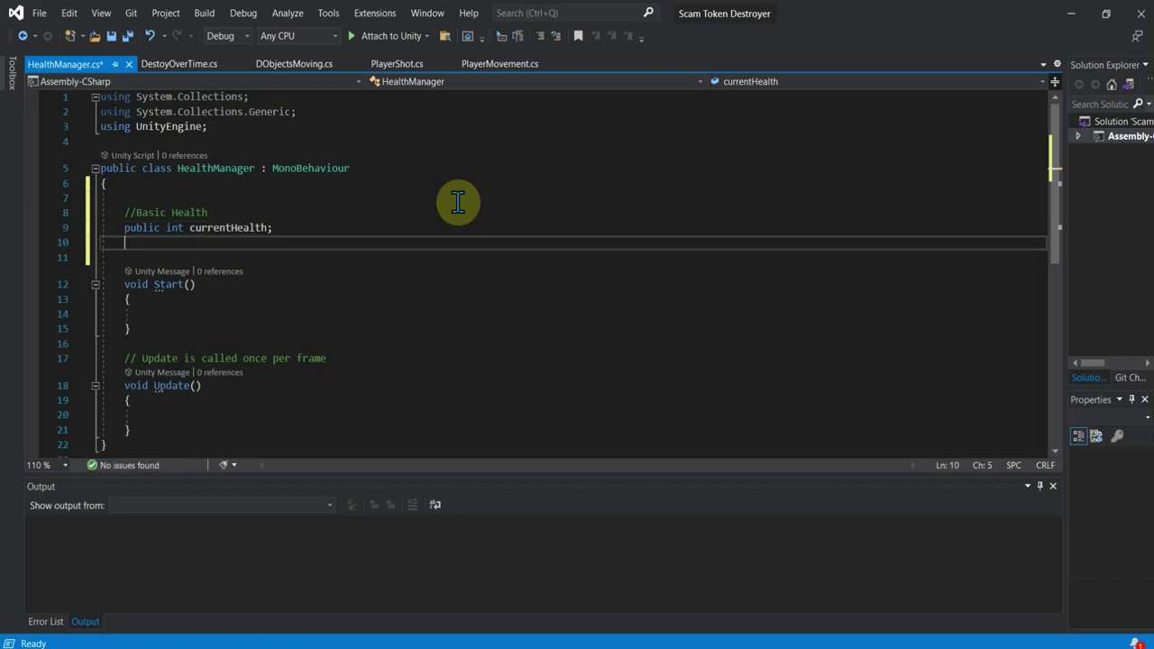
text(publi)
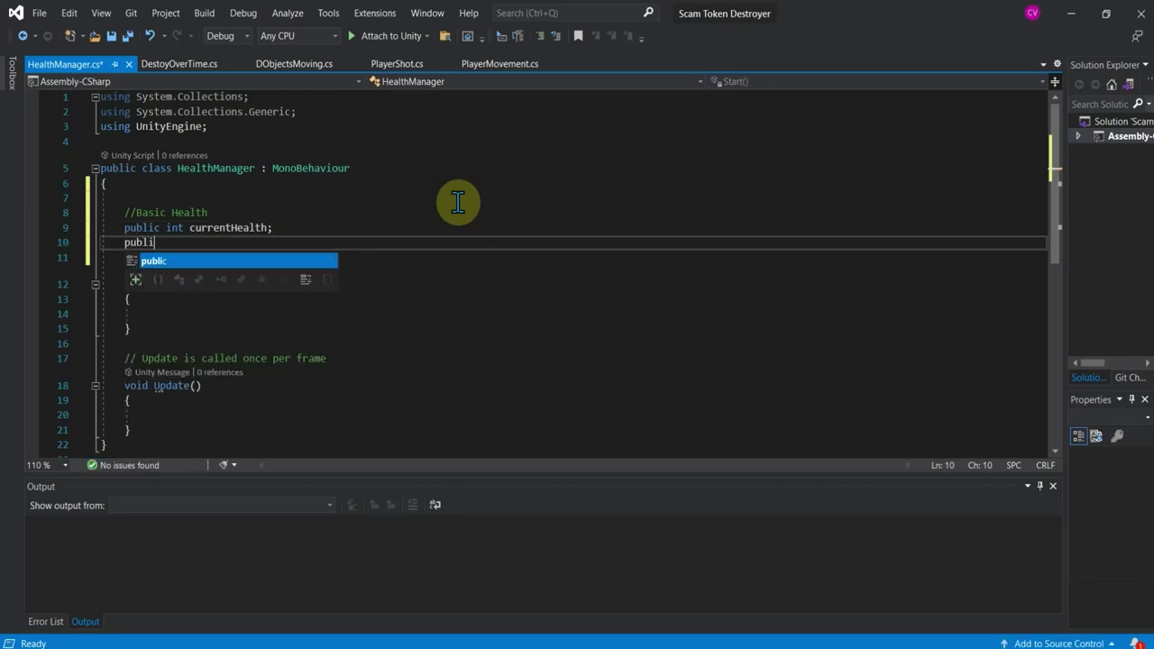
text(c int max)
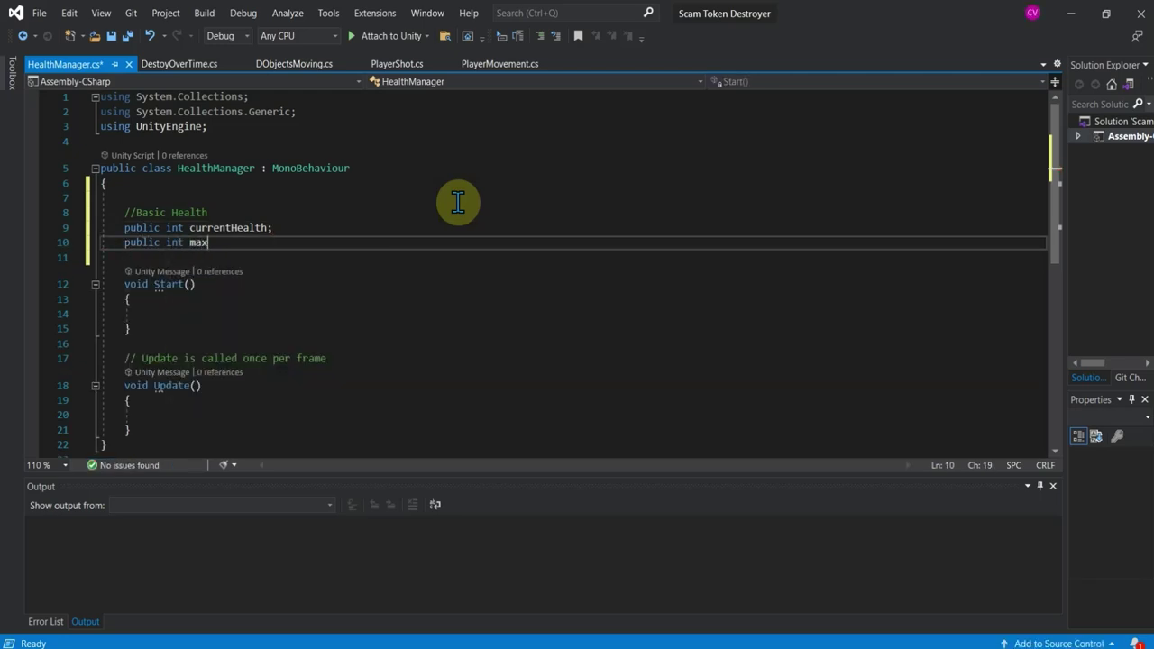
text(Health)
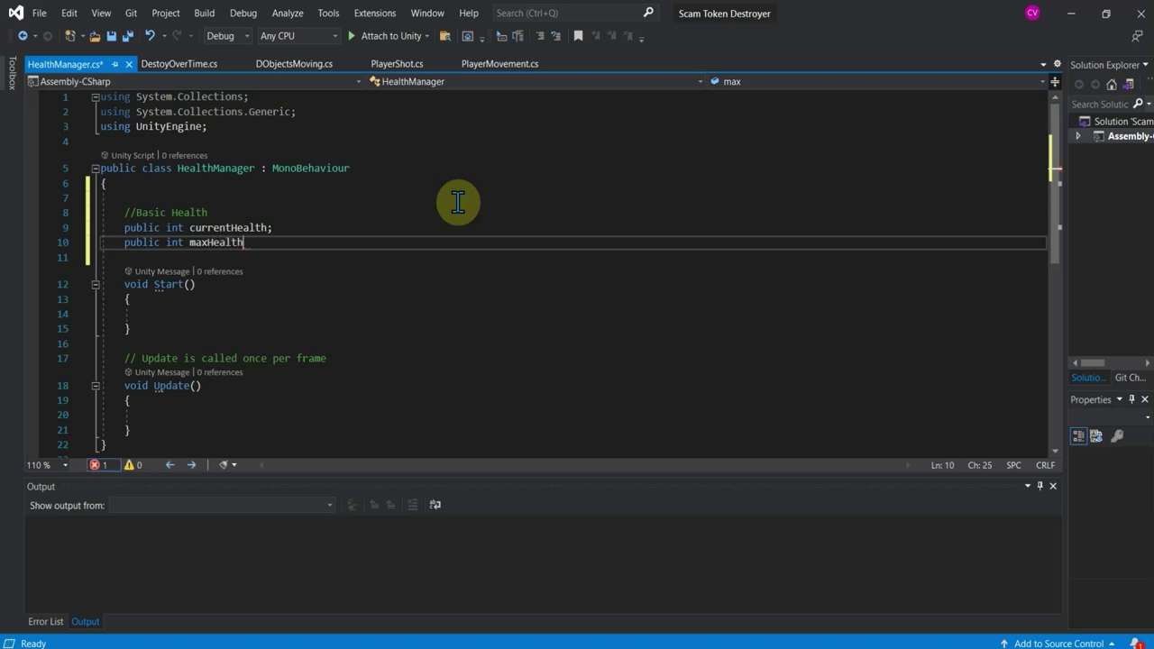
text(;)
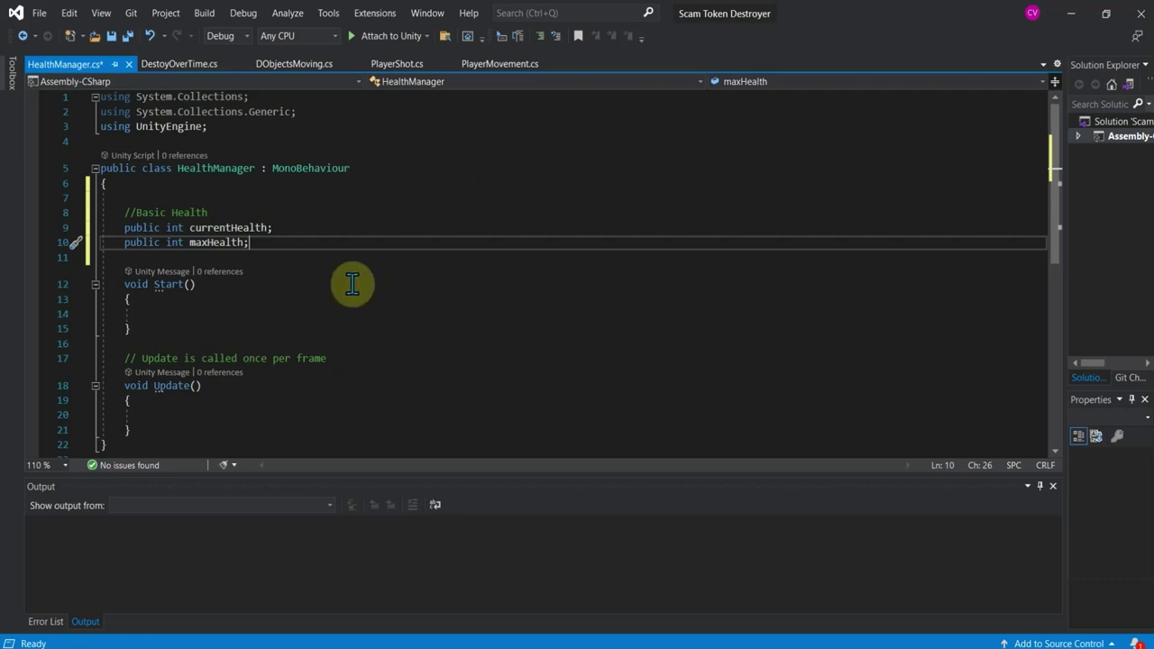
- Add a //Lets take some damage... comment below the health fields
key(Return)
key(Return)
text(/)
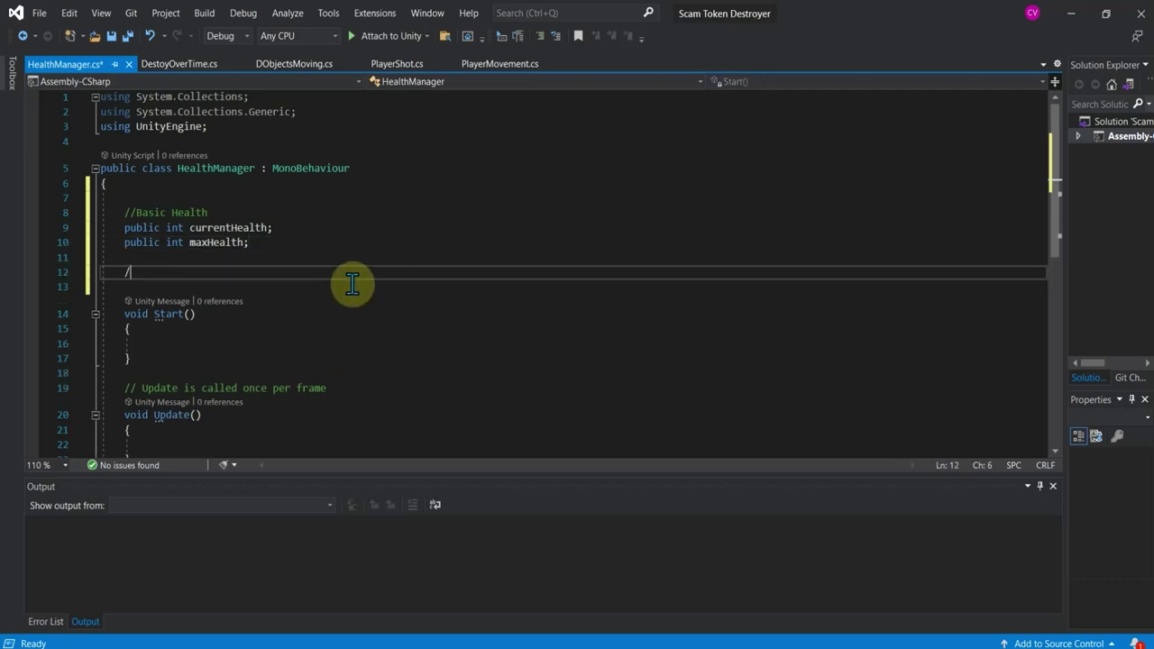
text(/Lets t)
text(ake some dama)
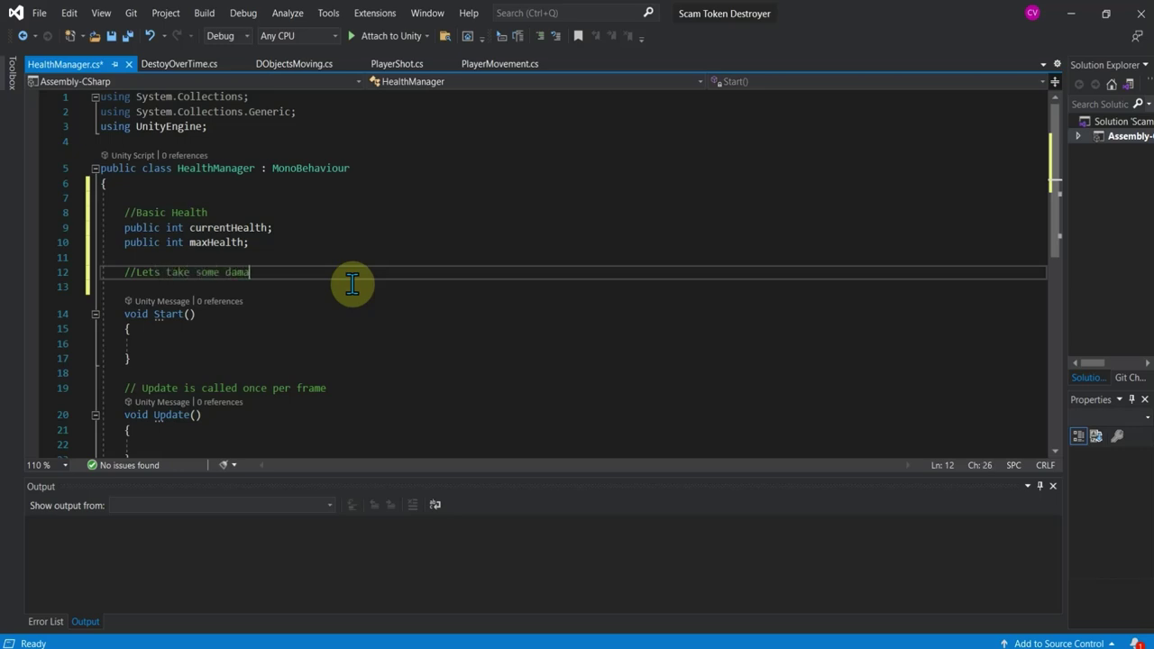
text(f)
key(BackSpace)
text(ge.)
text(...)
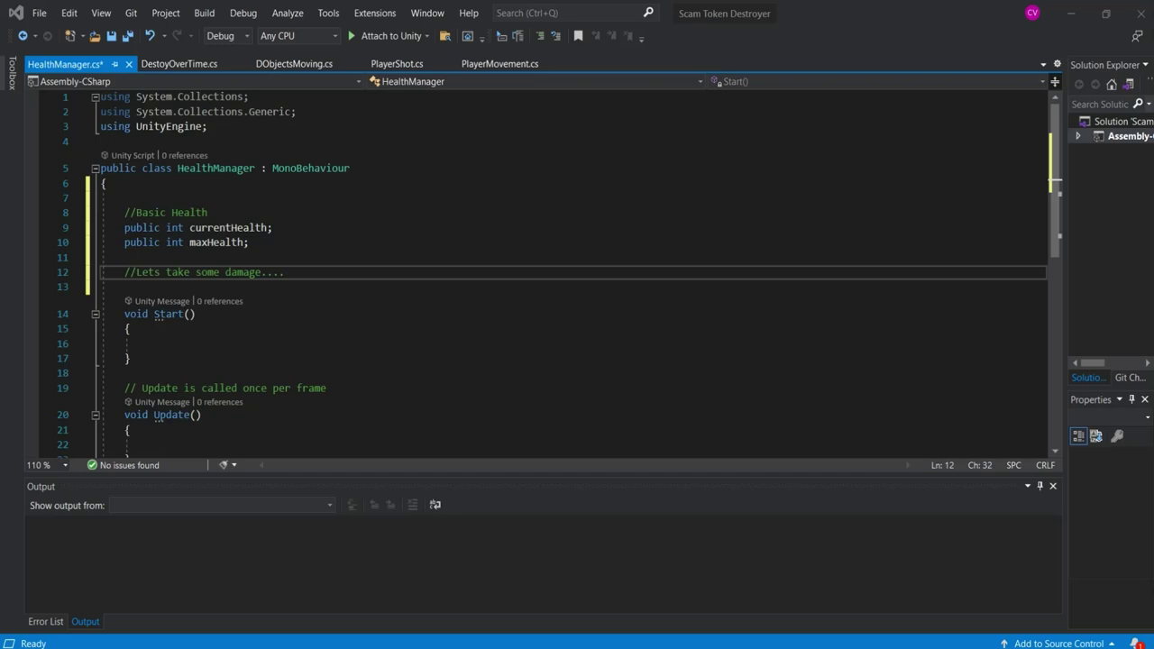
- Below Update, write an empty public void HurtPlayer() method with braces
scroll(253, 396, down, 2)
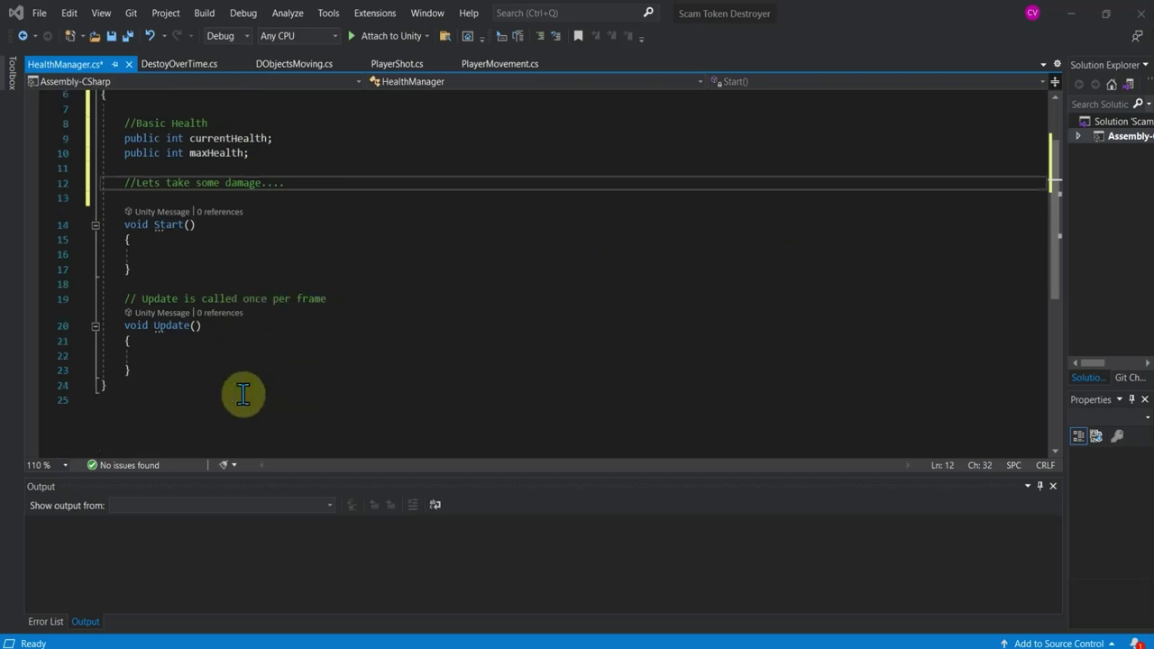
click(156, 372)
key(Return)
key(Return)
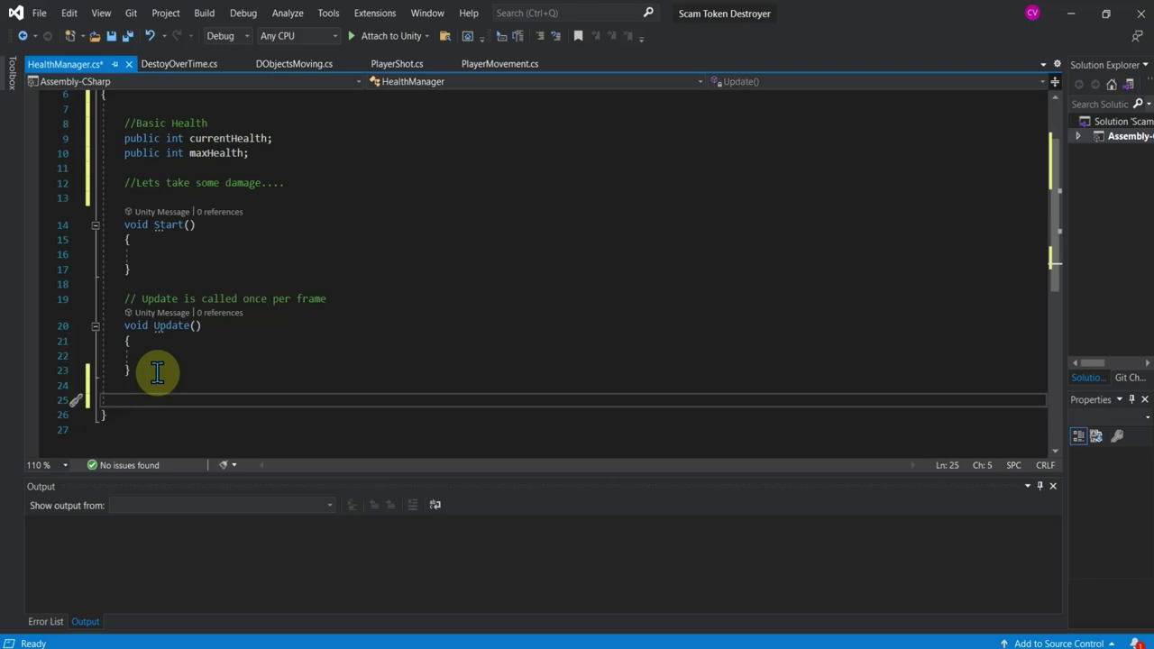
text(public voi)
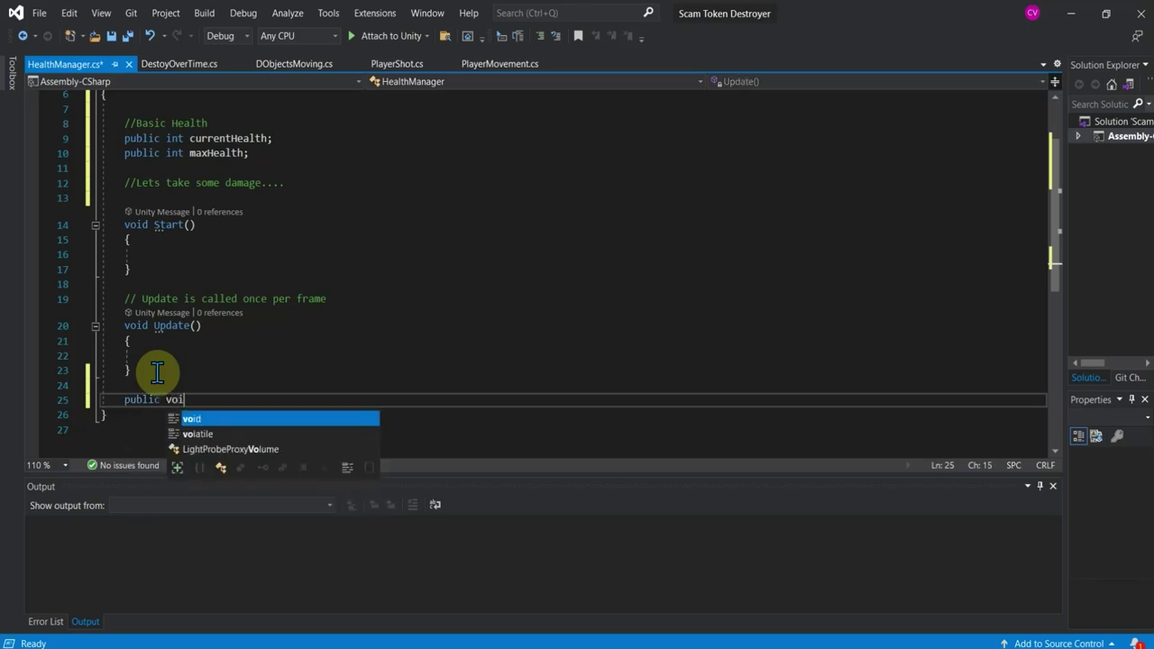
text(d Hurt)
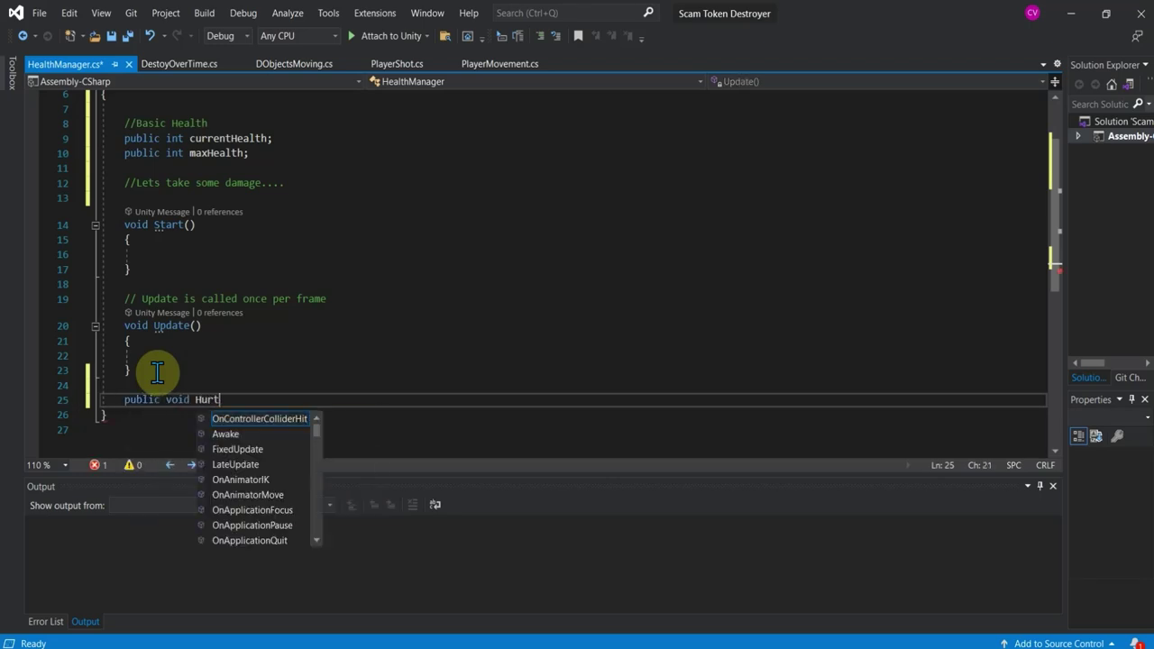
text(Player)
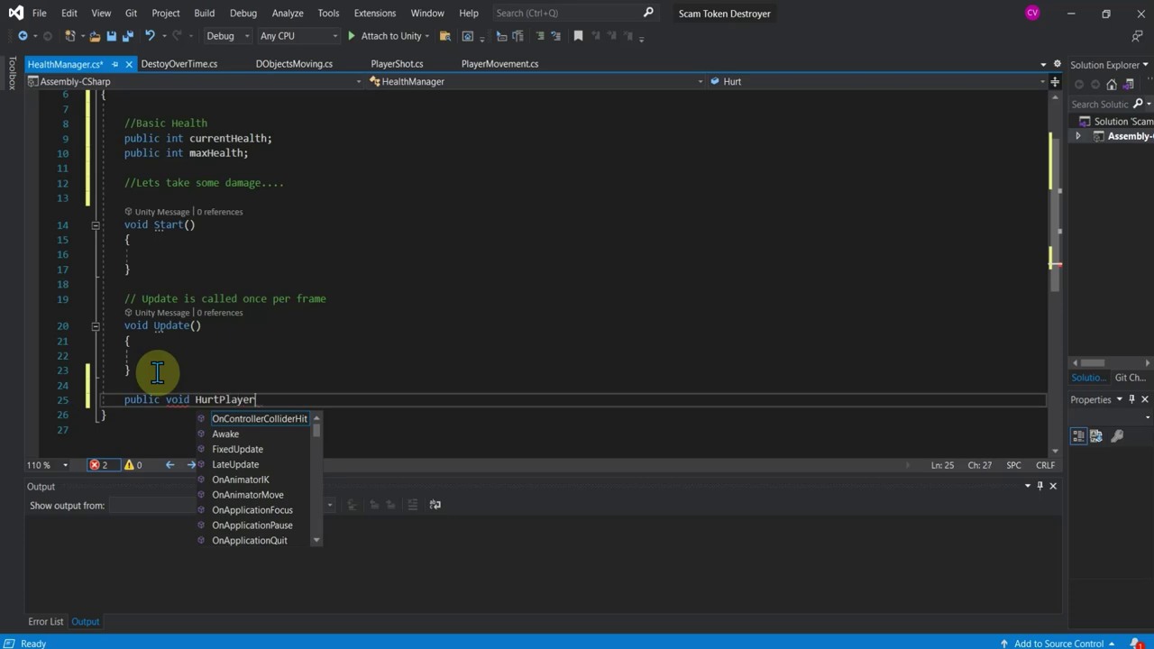
text(())
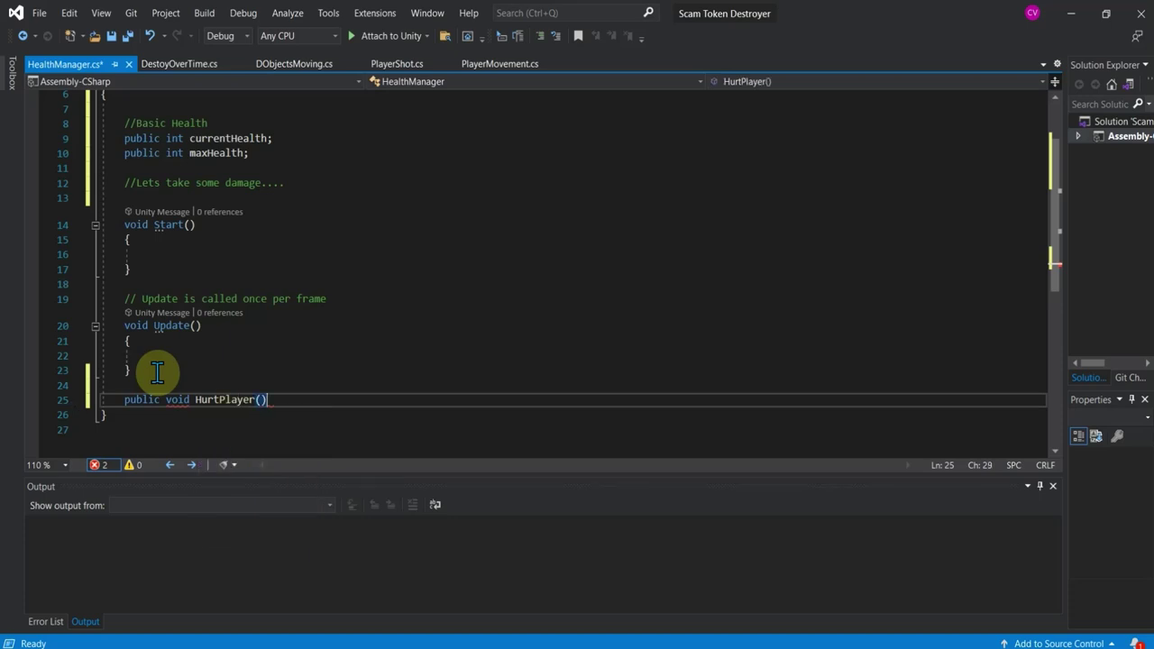
key(Return)
text({)
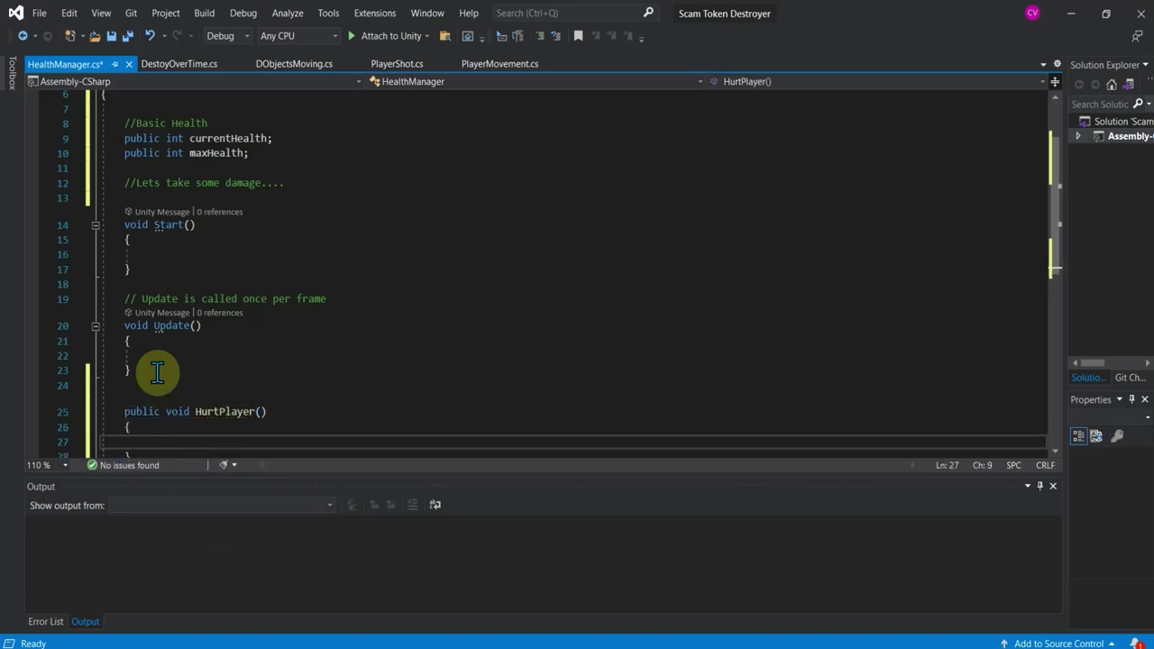
key(Return)
scroll(196, 393, down, 3)
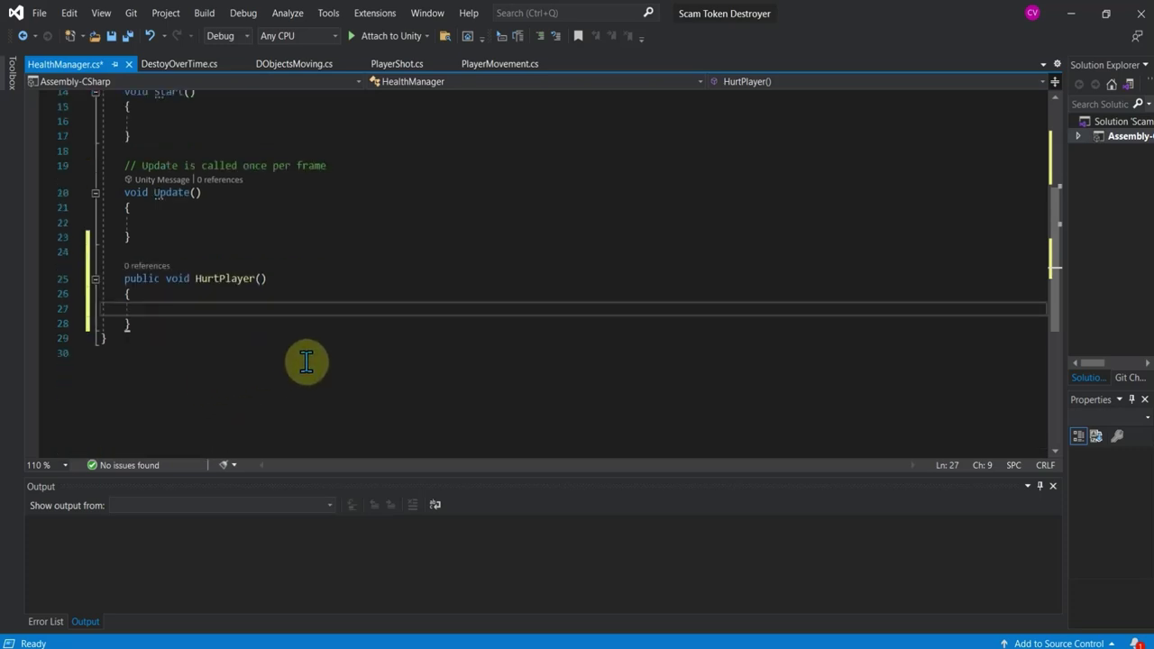
- In HurtPlayer, decrement currentHealth and add an if (currentHealth <= 0) block
text(cu)
text(rrentHealth)
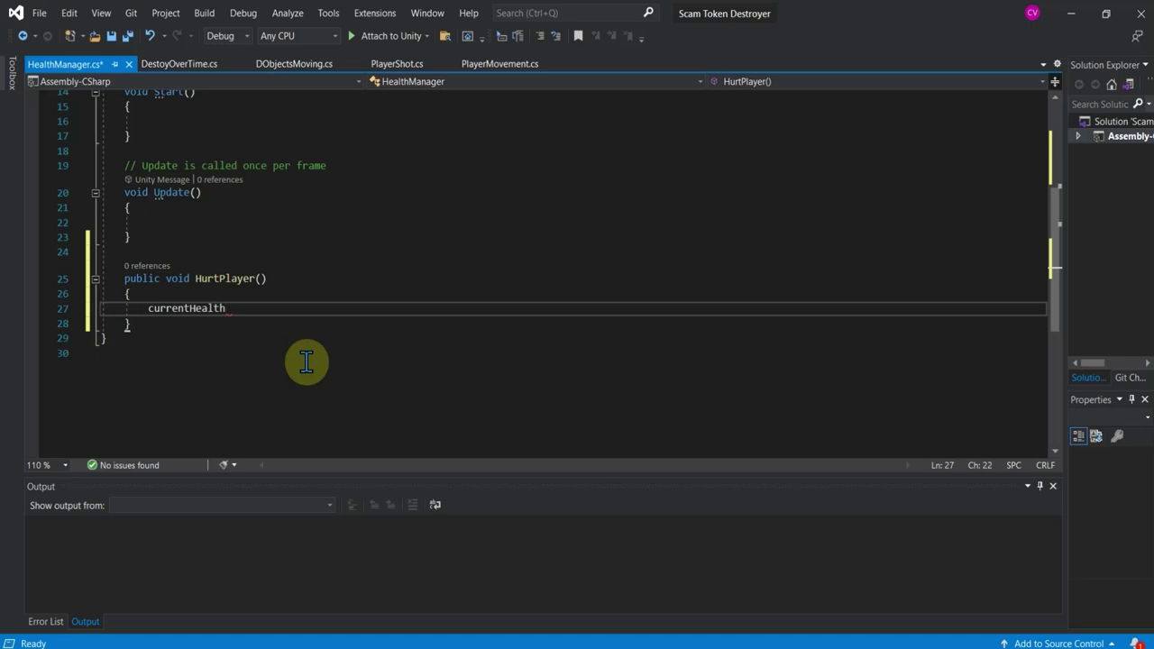
text(--;)
key(Return)
text(if(cur)
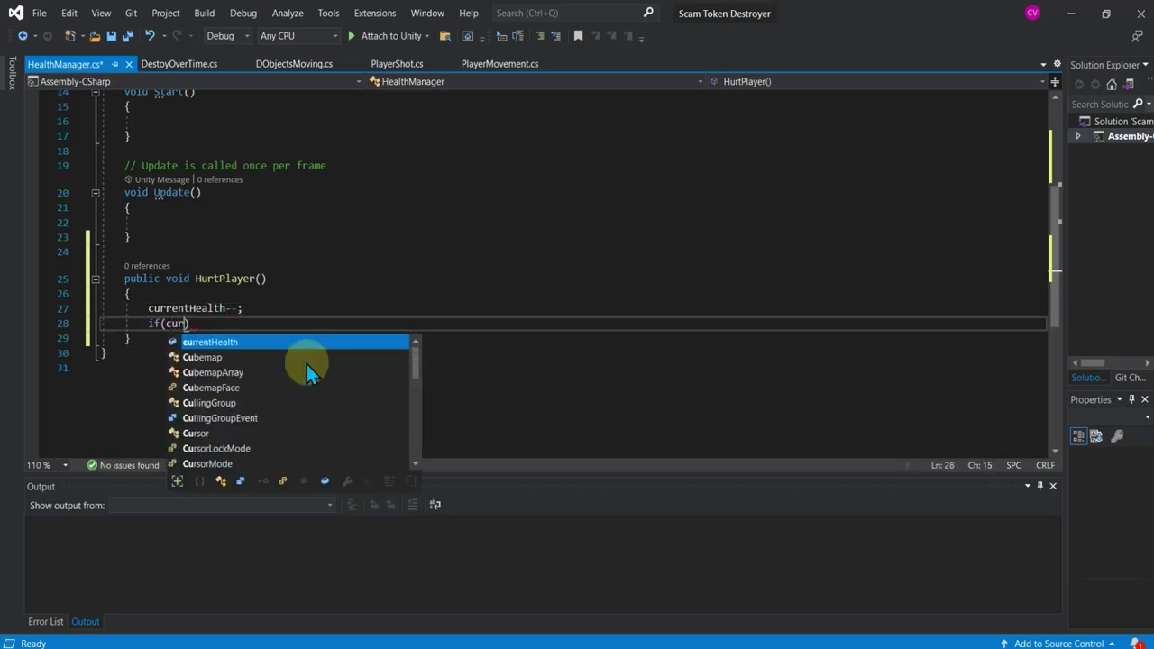
text(rentHealth)
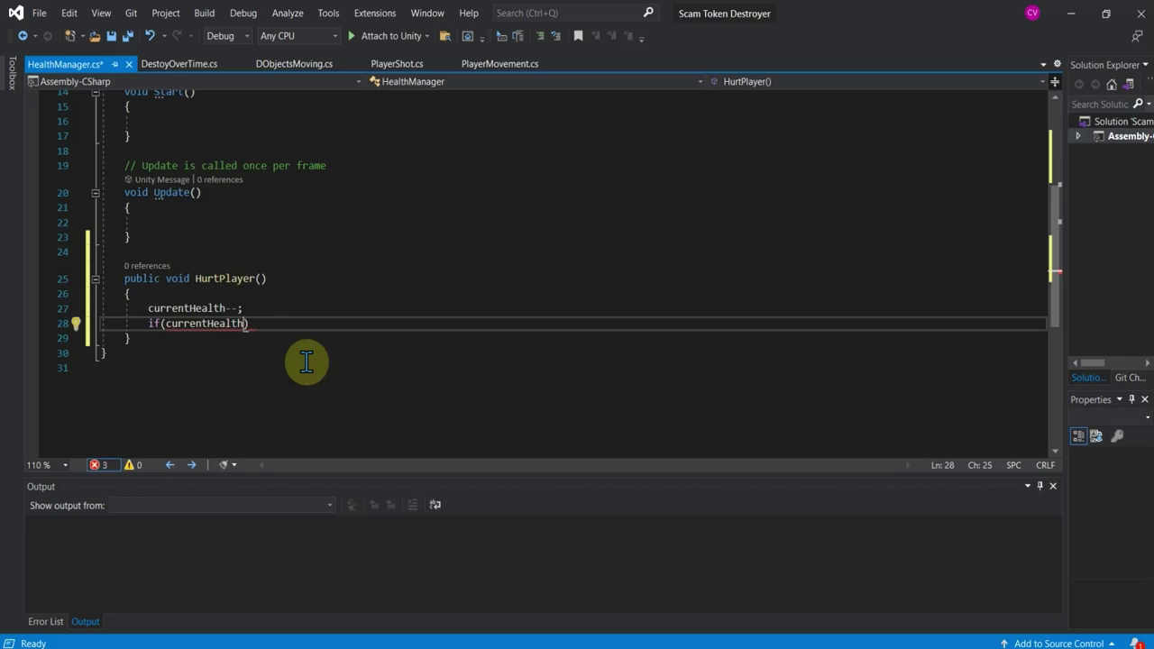
text( <)
text(= 0)
text())
key(Return)
text({)
key(Return)
text(//We)
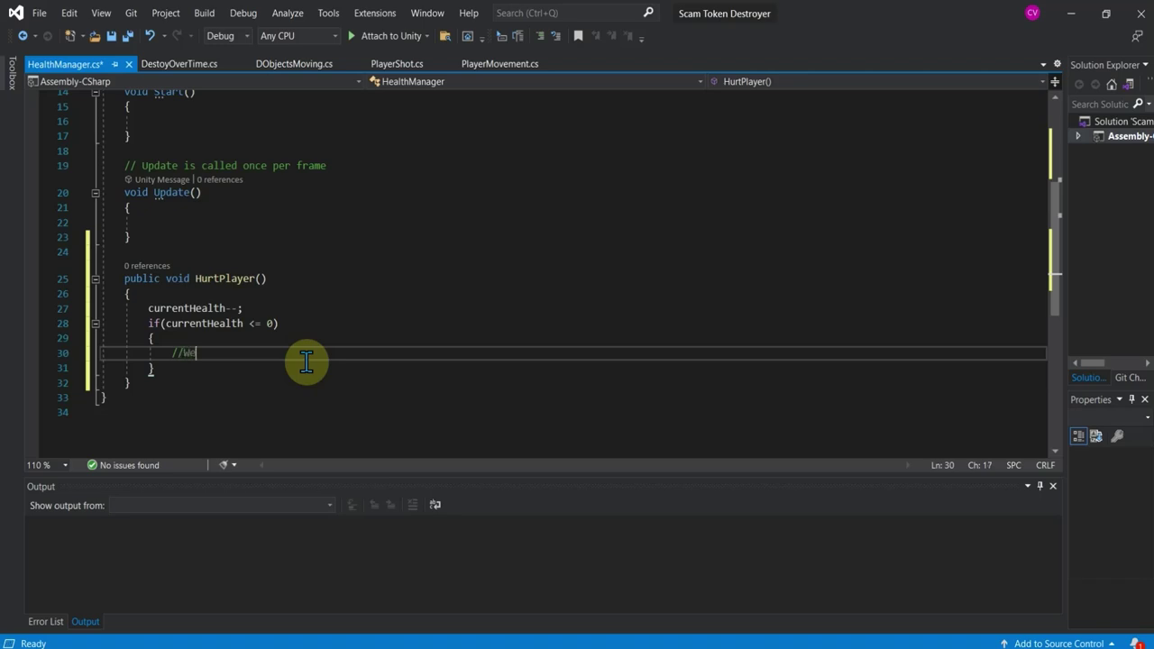
- Add comments about the player exploding later and deactivating then respawning it instead of destroying
key(BackSpace)
key(BackSpace)
text(layer )
text(explodes,.)
key(BackSpace)
key(BackSpace)
text(later.)
key(Return)
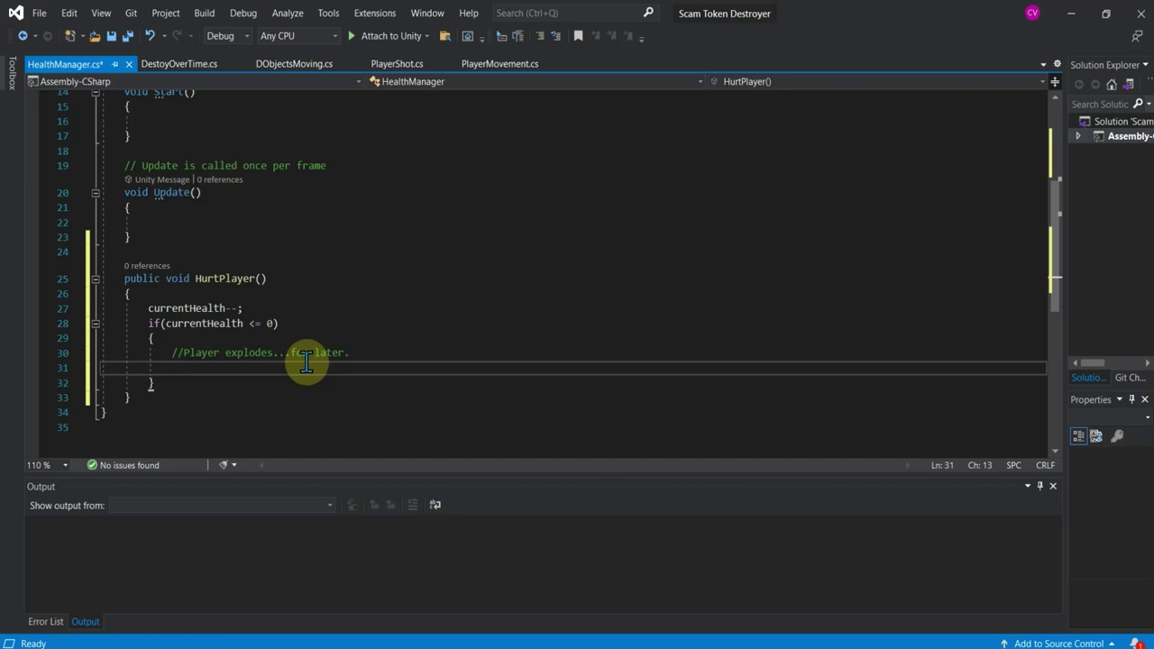
text(//inste)
text(ad of s)
text(des)
text(troying)
text( pl)
text(ovb)
key(BackSpace)
text(bjet)
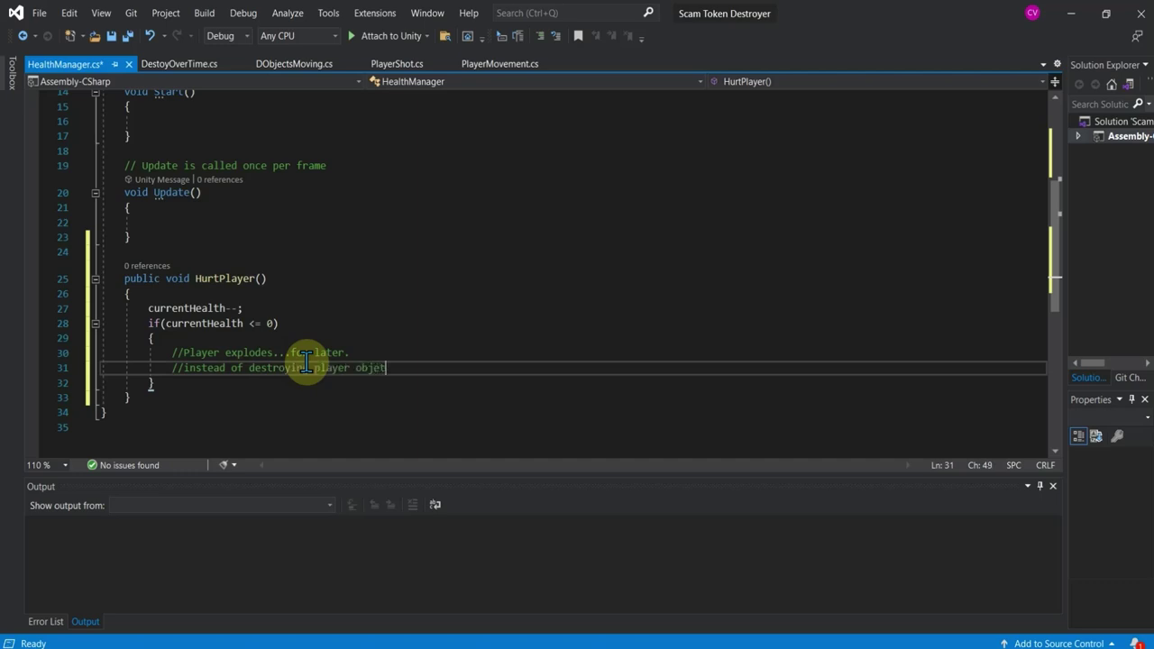
text(t, )
text(se)
text(t it to )
text(fa)
text(lse)
text(then)
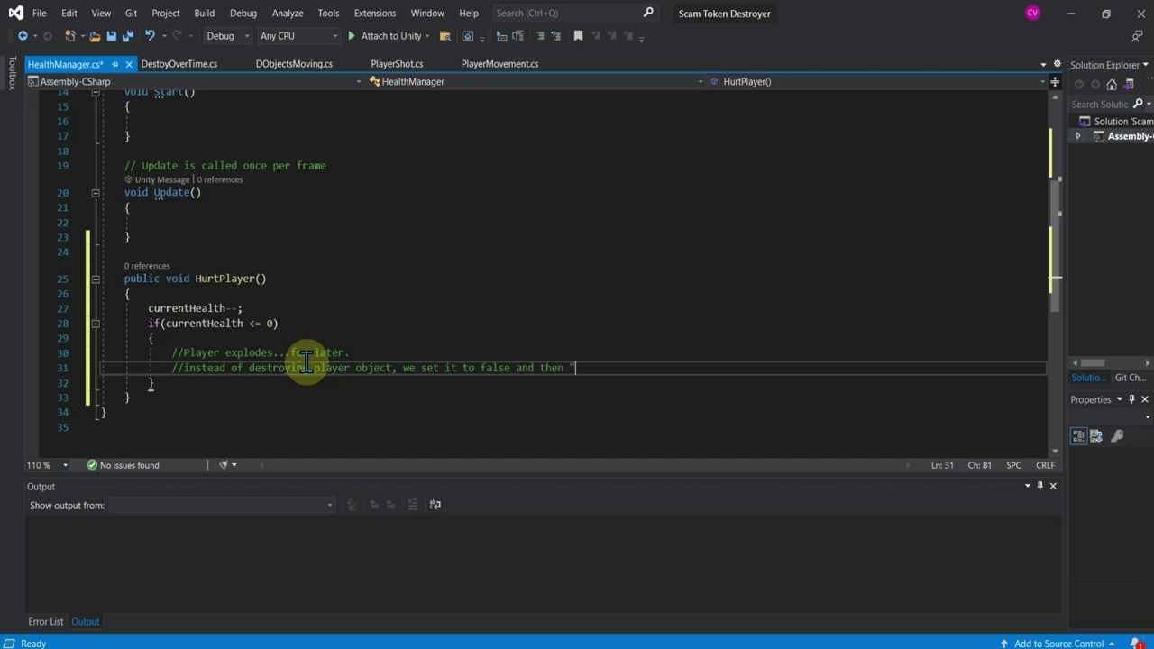
text( "res)
text(pawn it )
text(lse)
text(where)
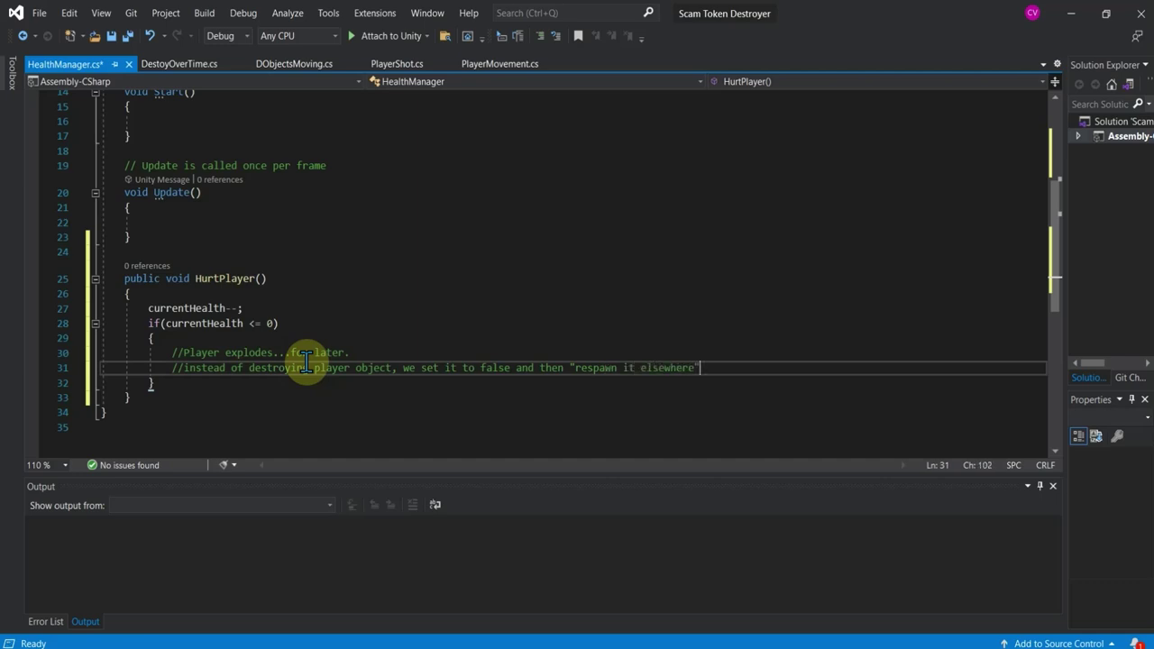
- Inside the if block, call gameObject.SetActive(false); using IntelliSense
key(Return)
key(Return)
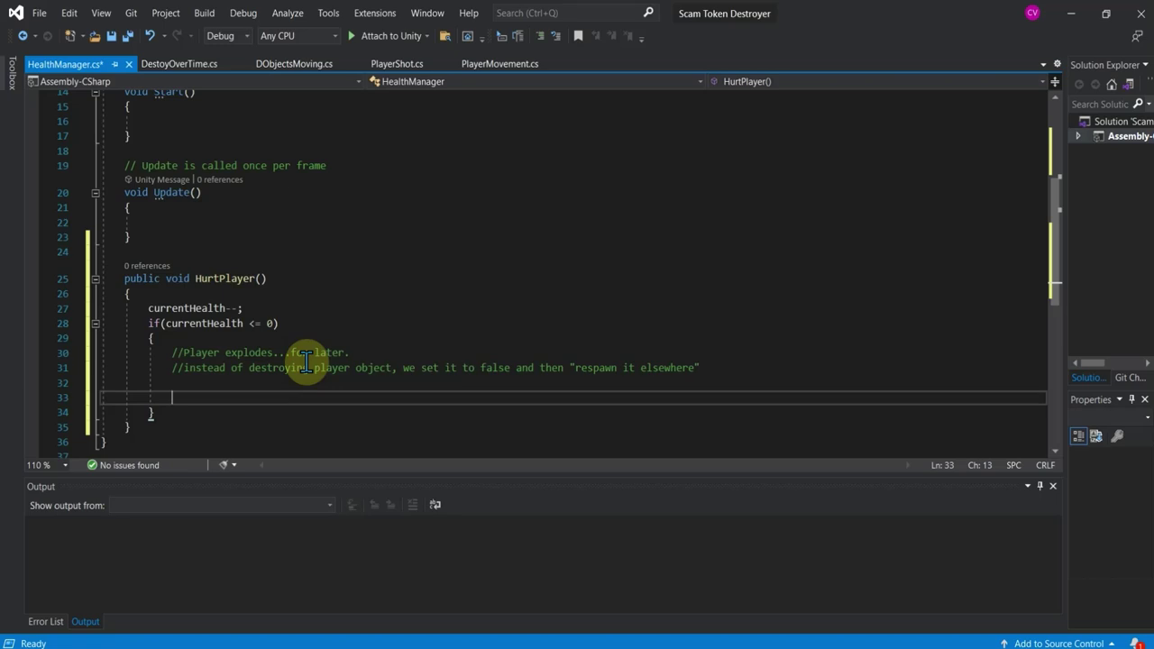
key(Up)
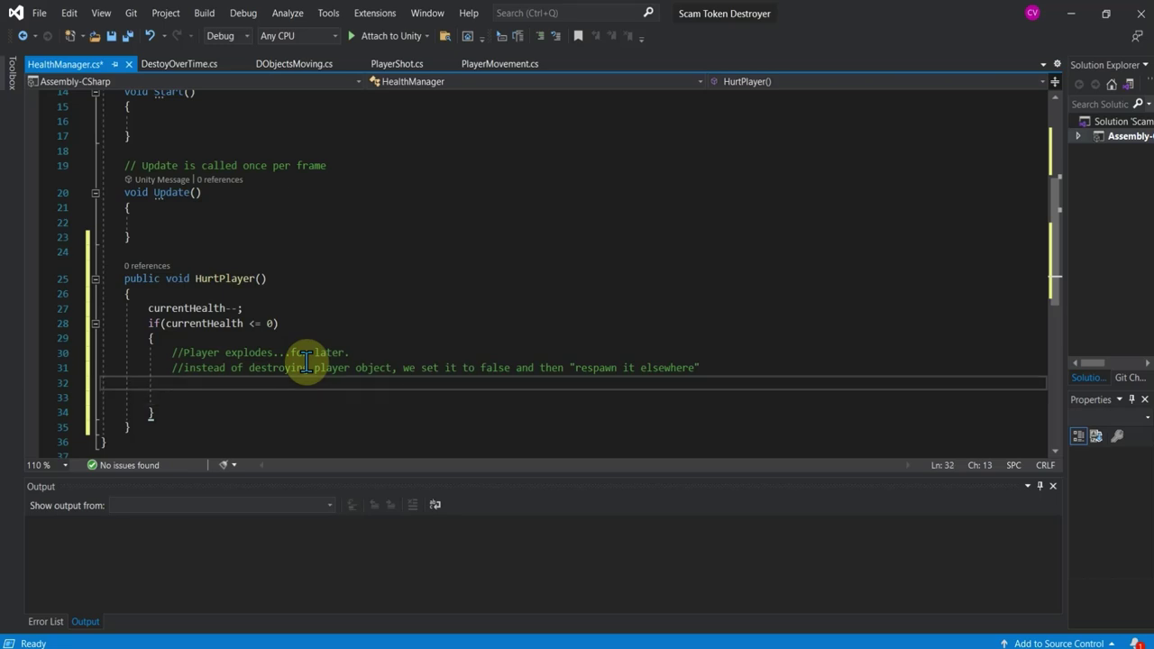
text(gameObject.s)
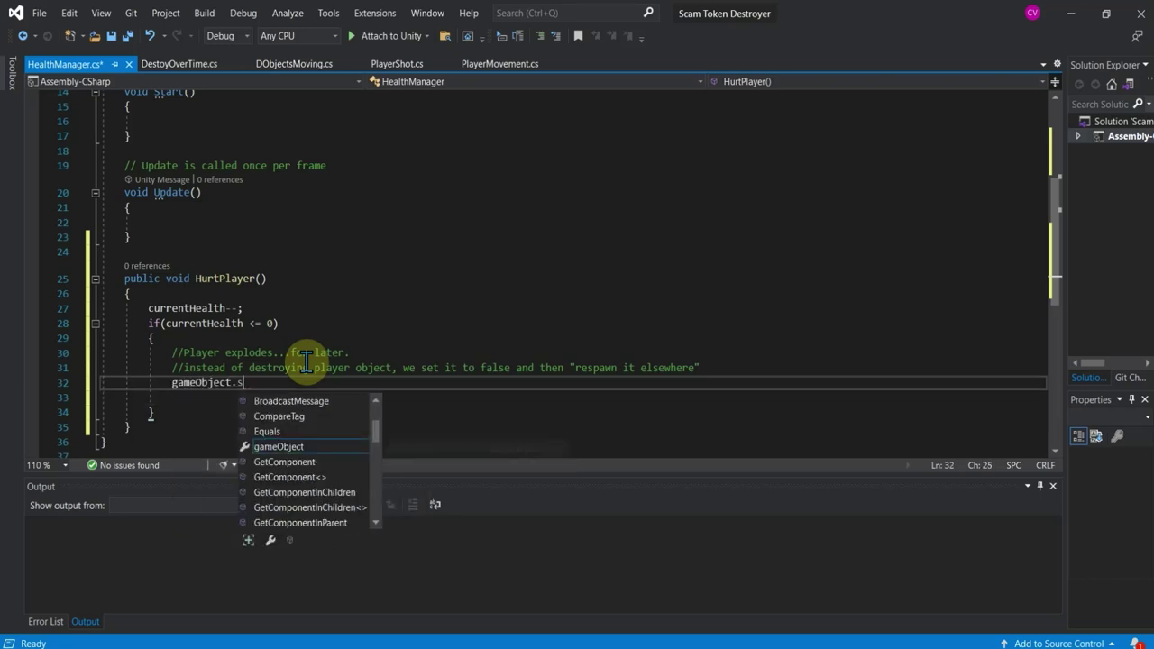
text(e)
key(Down)
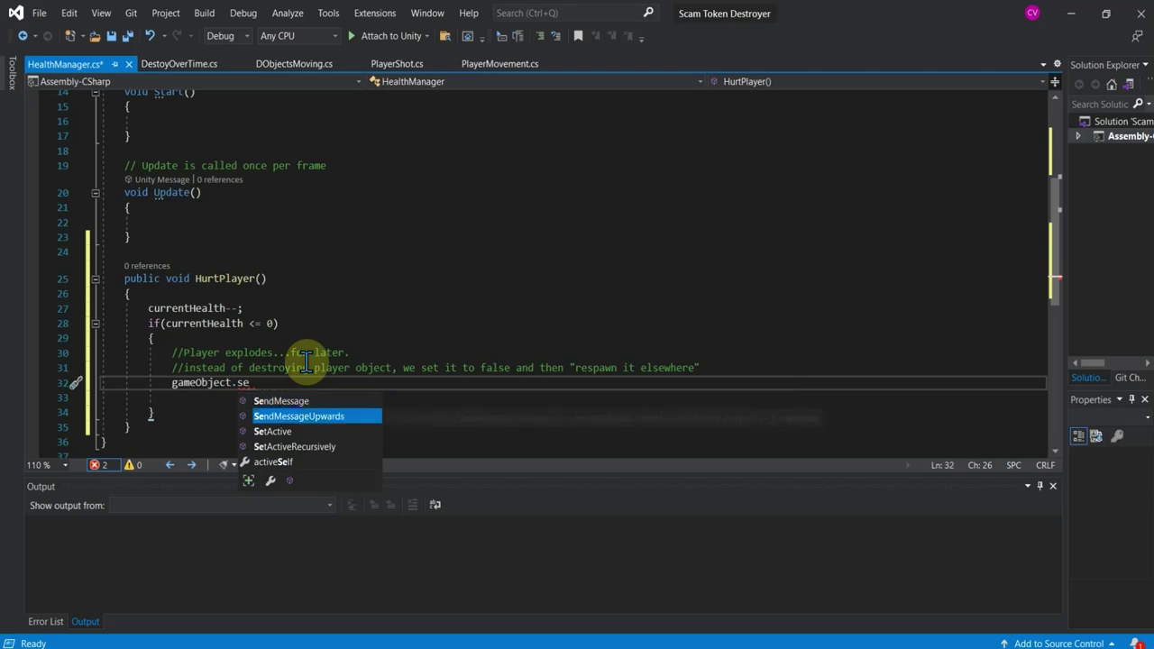
key(Down)
key(Tab)
text(()
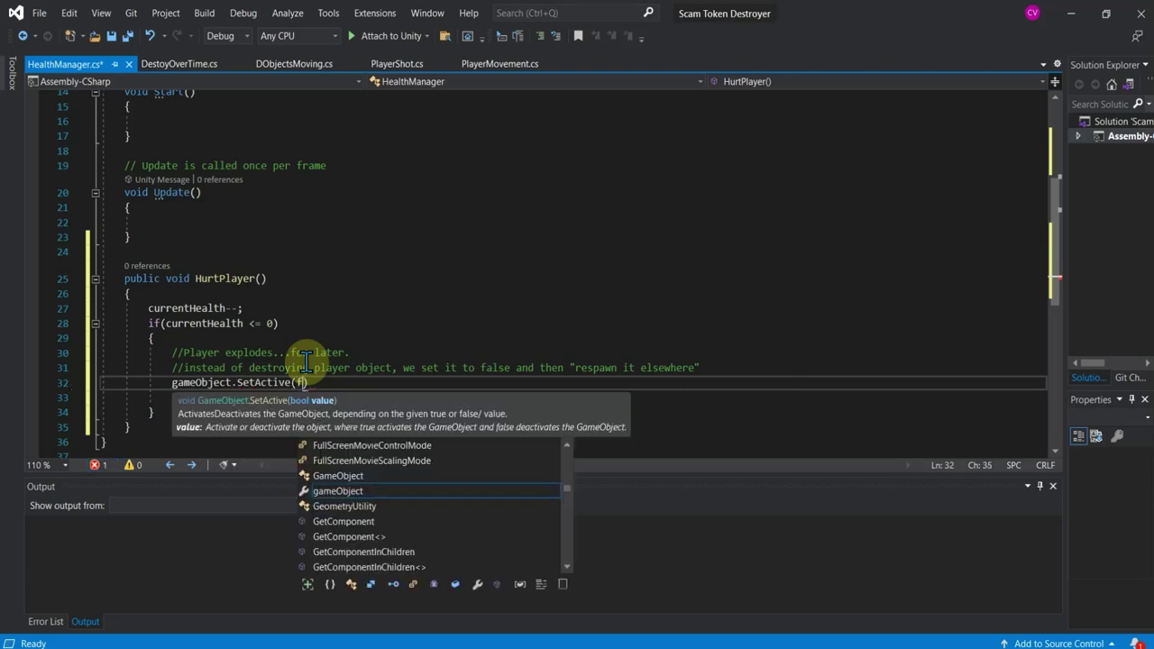
text(false))
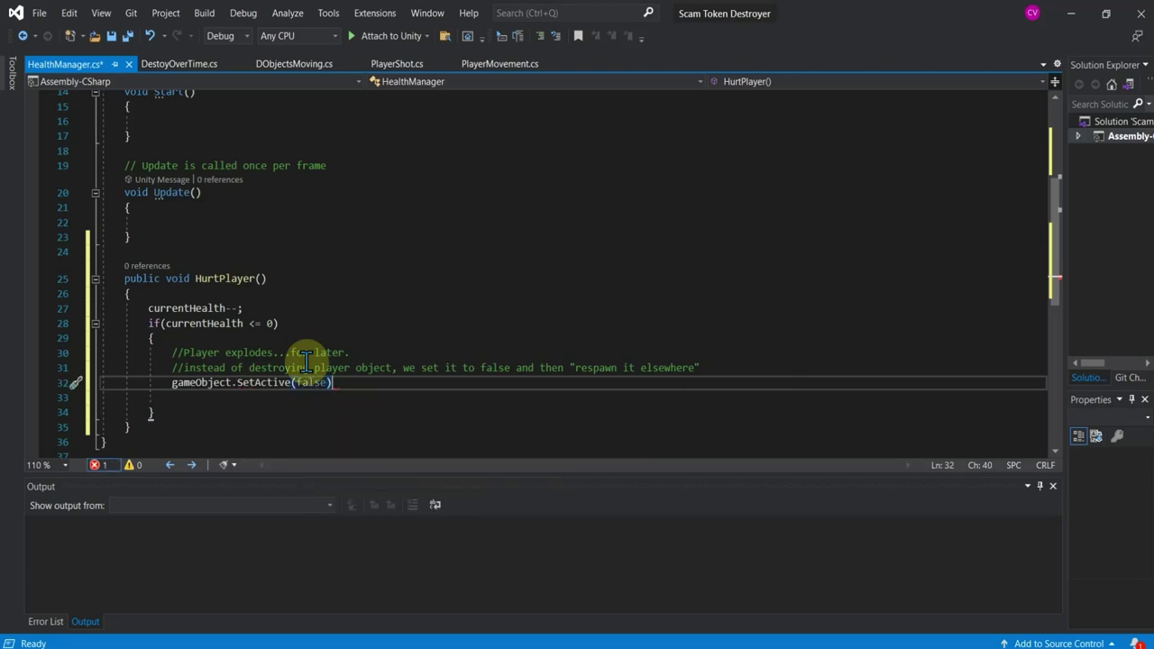
text(;)
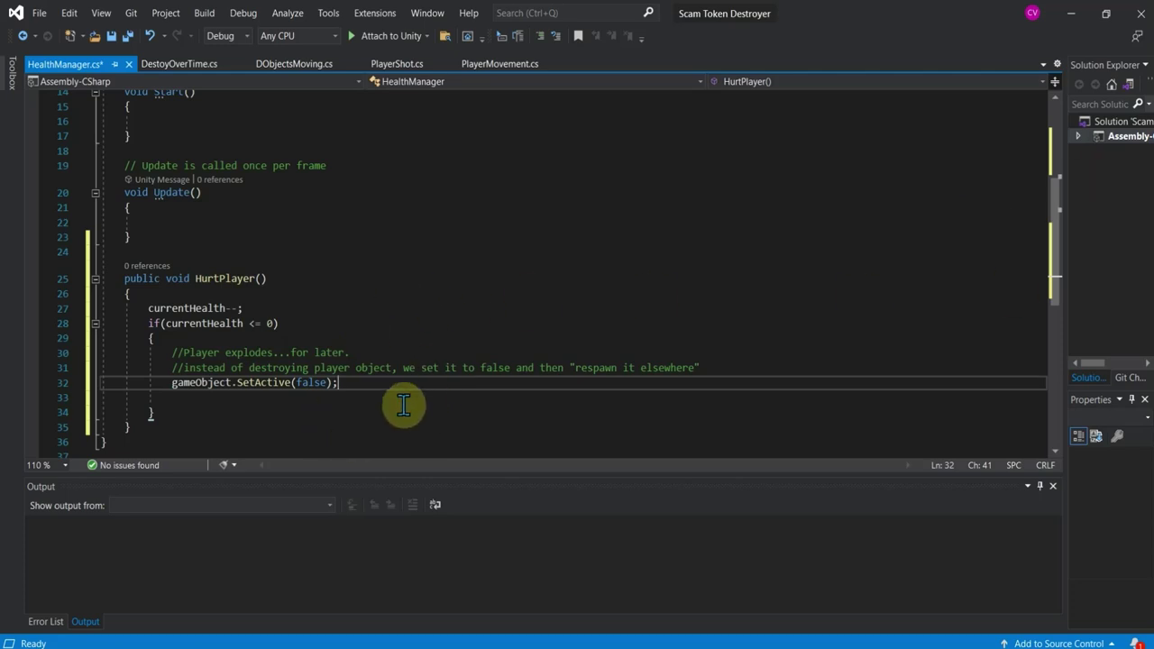
- Comment that objects and enemies need the ability to hurt the player, save, and return to Unity
key(Return)
key(Return)
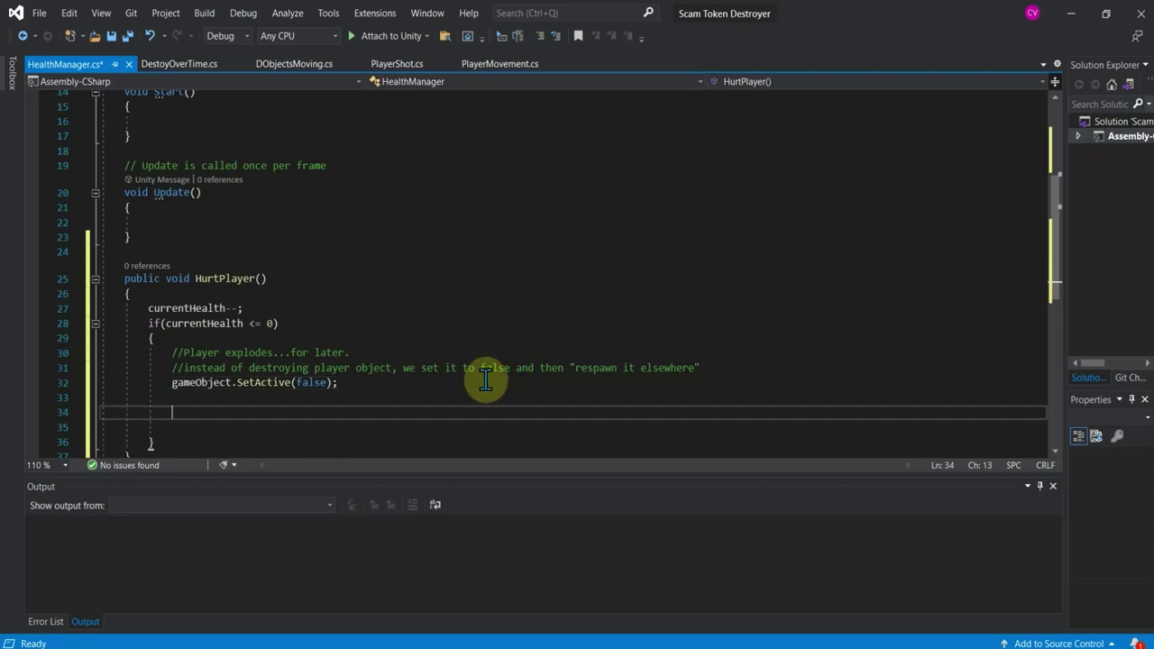
text(//The)
text( player need)
text(s to take damage )
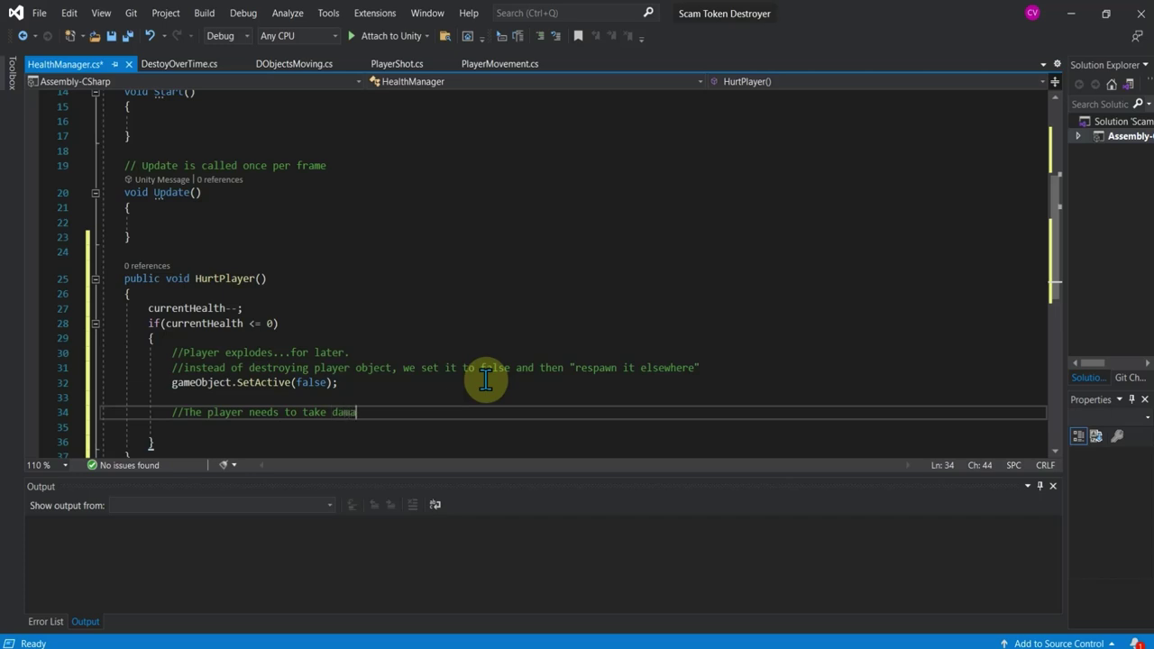
text(from obj)
text(ect)
text(s and enemies s)
text(o lets gi)
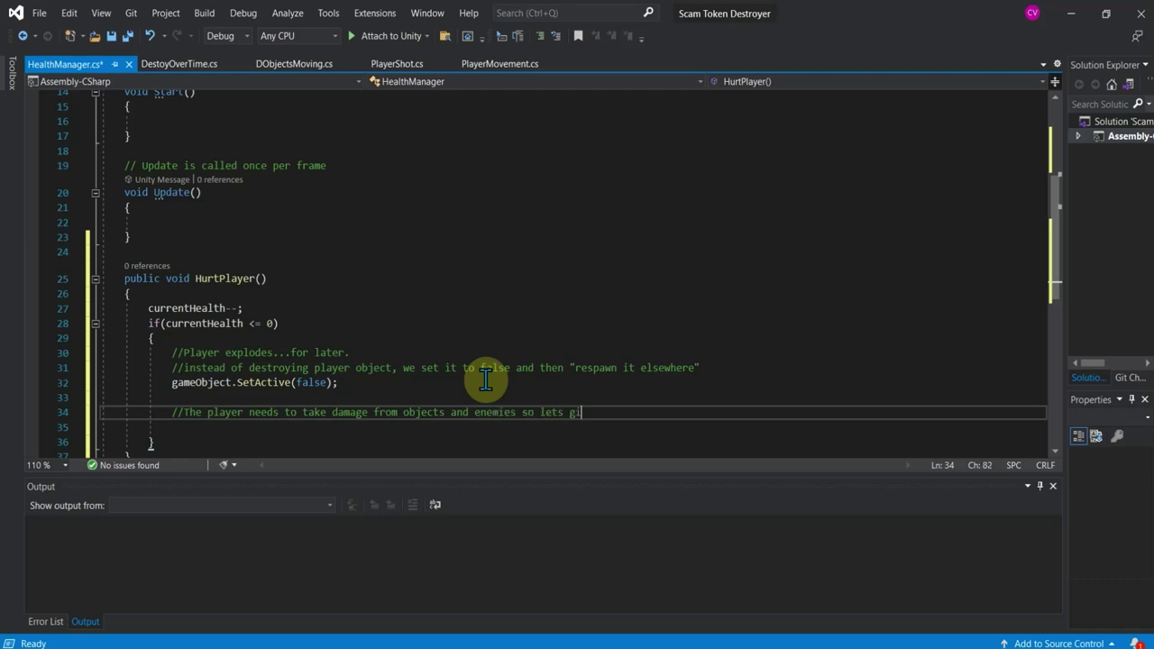
text(vce)
key(BackSpace)
key(BackSpace)
text(e the)
text(m the abiluy)
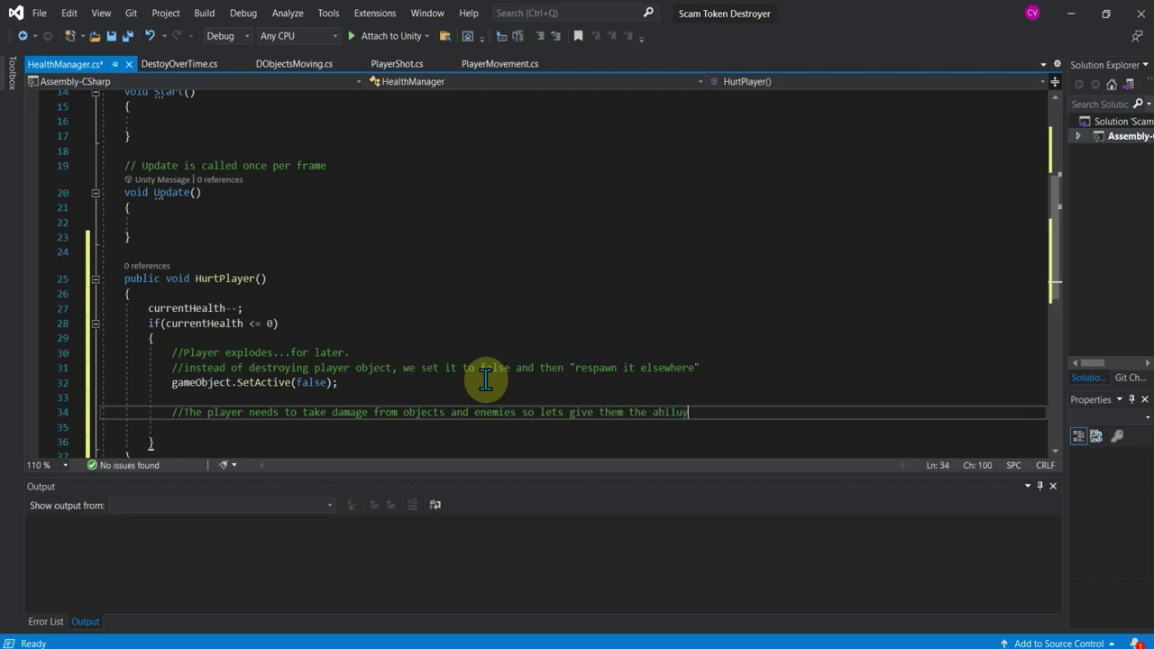
key(BackSpace)
text(ty to h)
text(urt the play)
text(er)
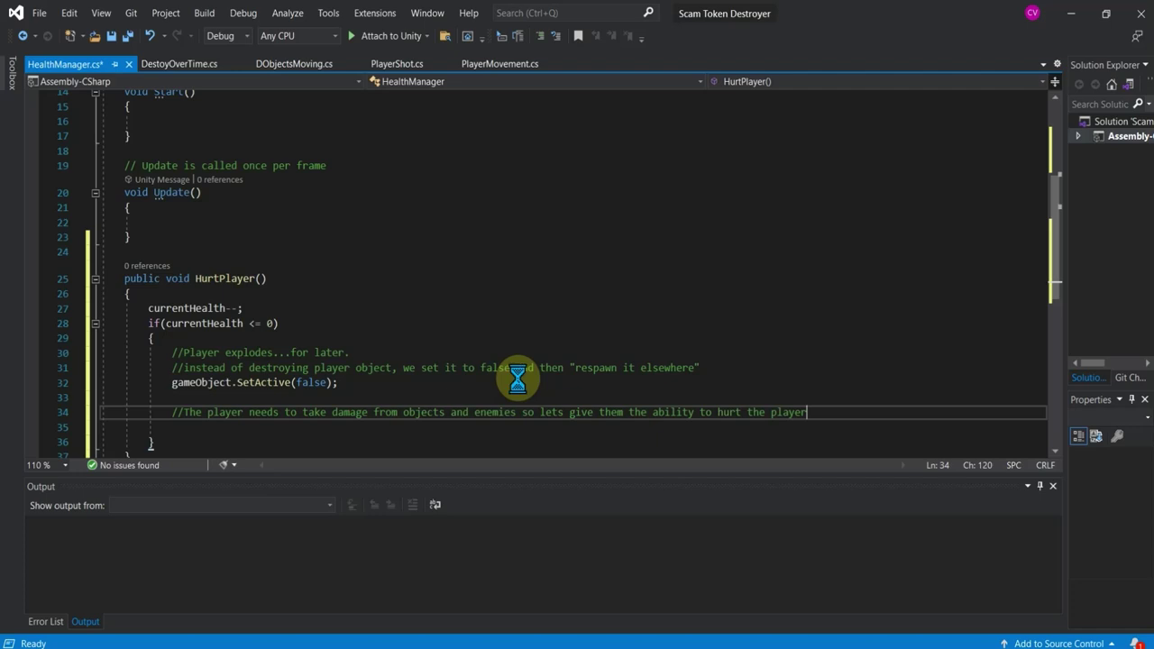
key(ctrl+s)
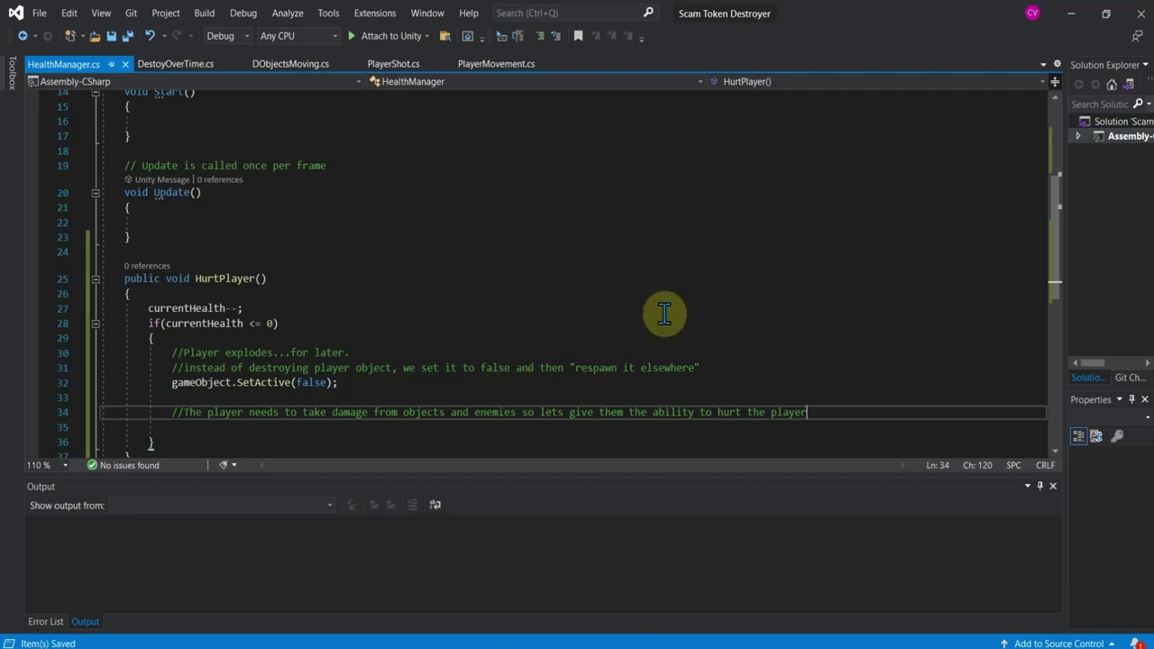
key(alt+Tab)
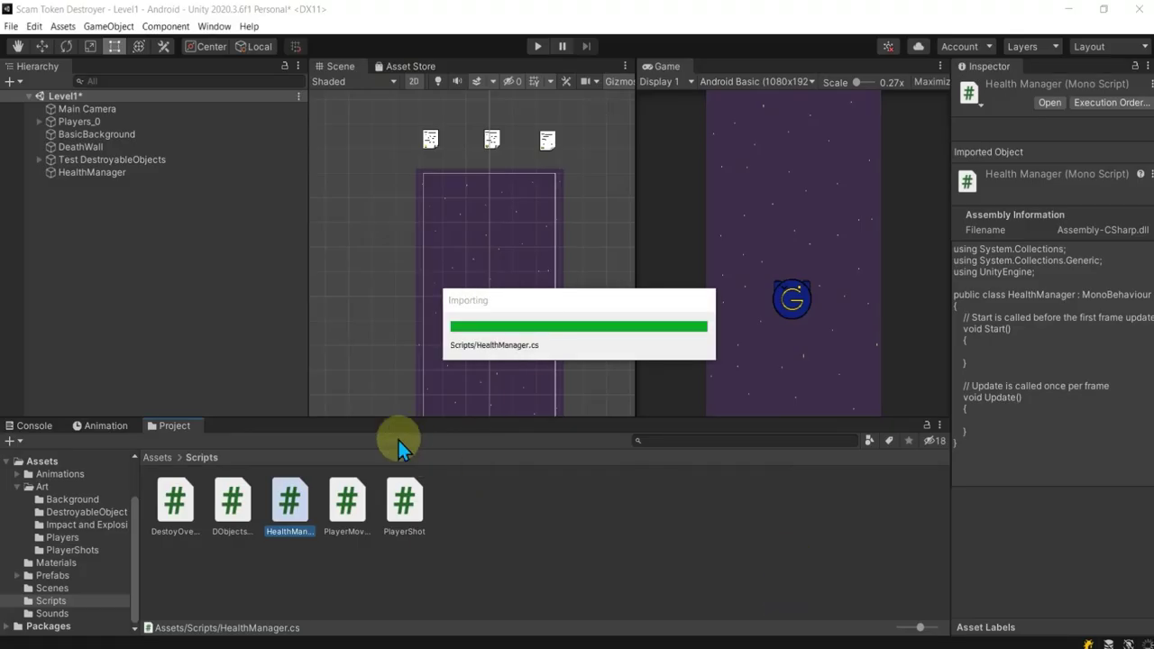
- Browse Prefabs > Destroyables and open the DestroyableObjects_0 prefab
click(64, 576)
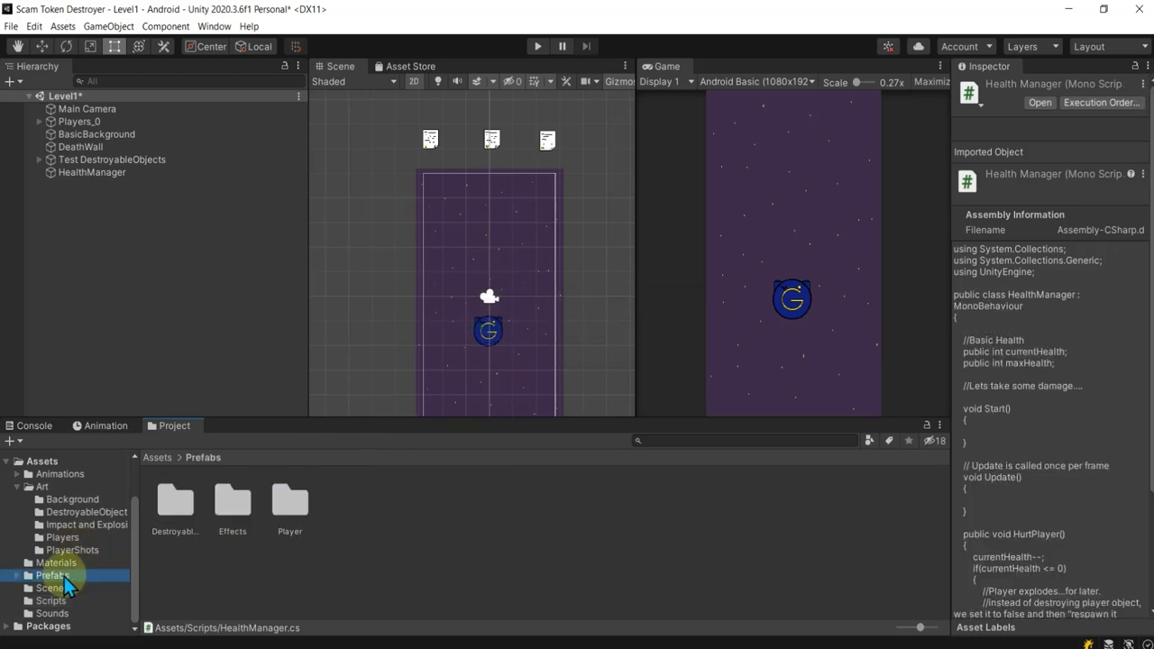
double_click(185, 505)
click(191, 498)
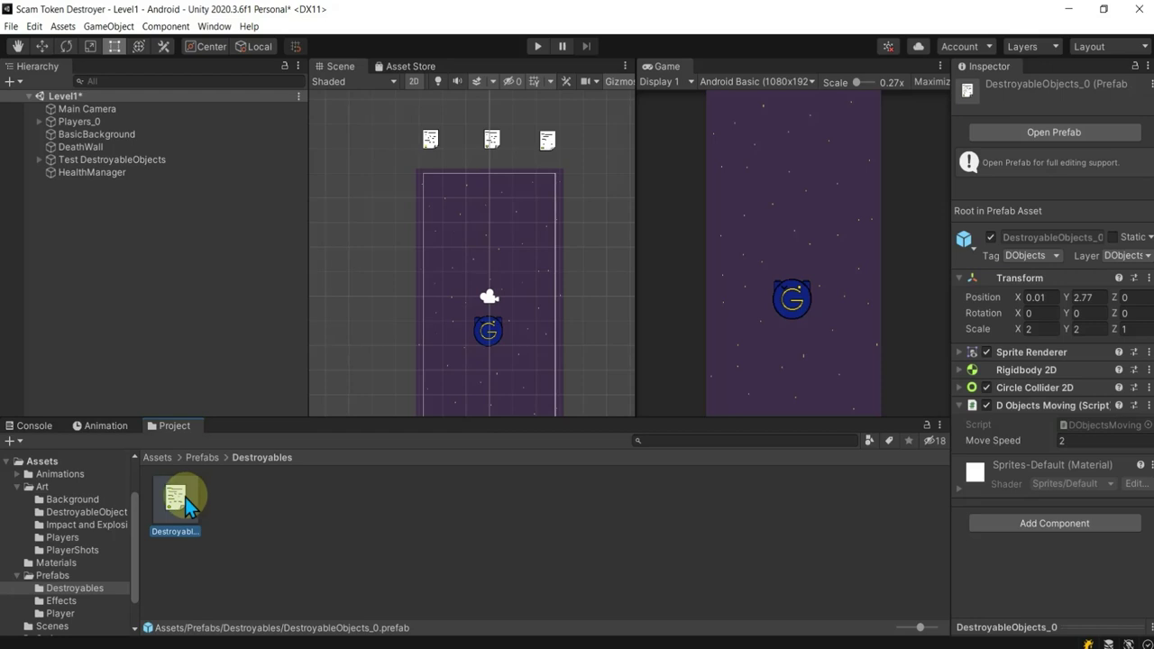
double_click(186, 498)
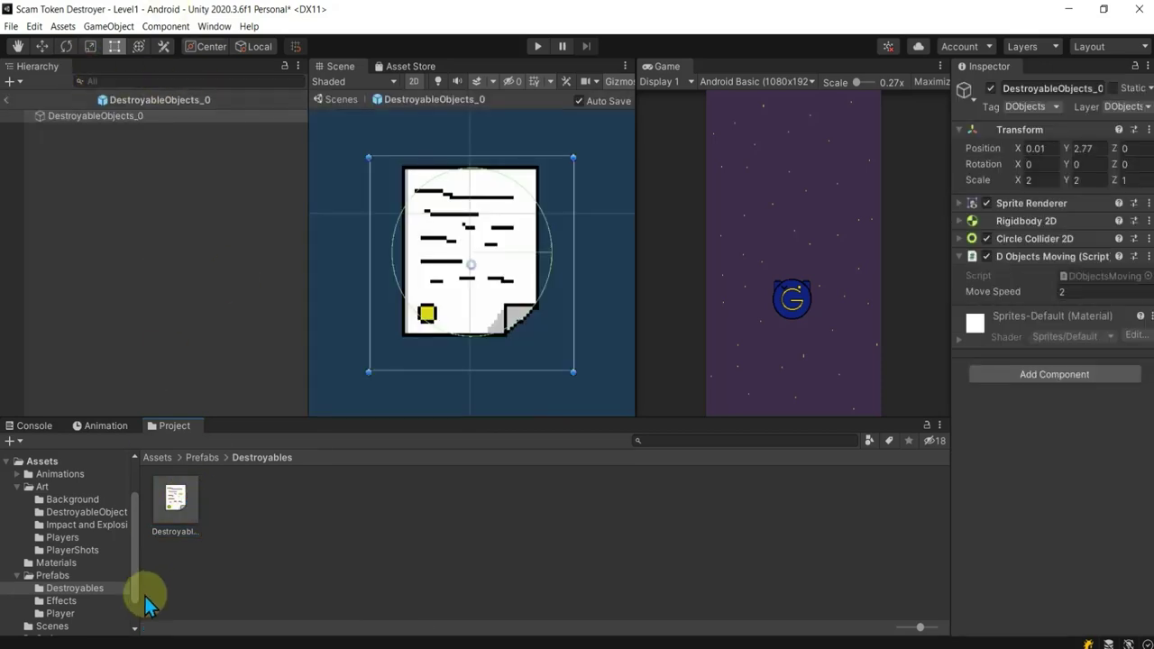
- Create a new C# script in the Scripts folder named HurtPlayer
scroll(40, 573, down, 2)
click(59, 601)
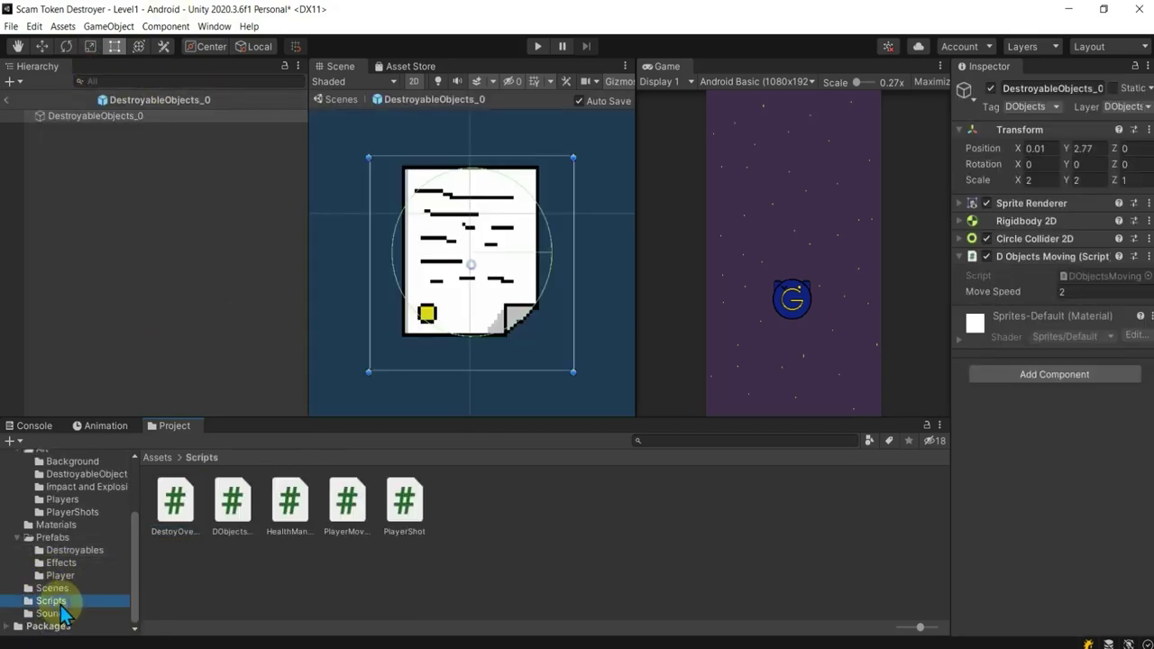
right_click(262, 572)
mouse_move(326, 212)
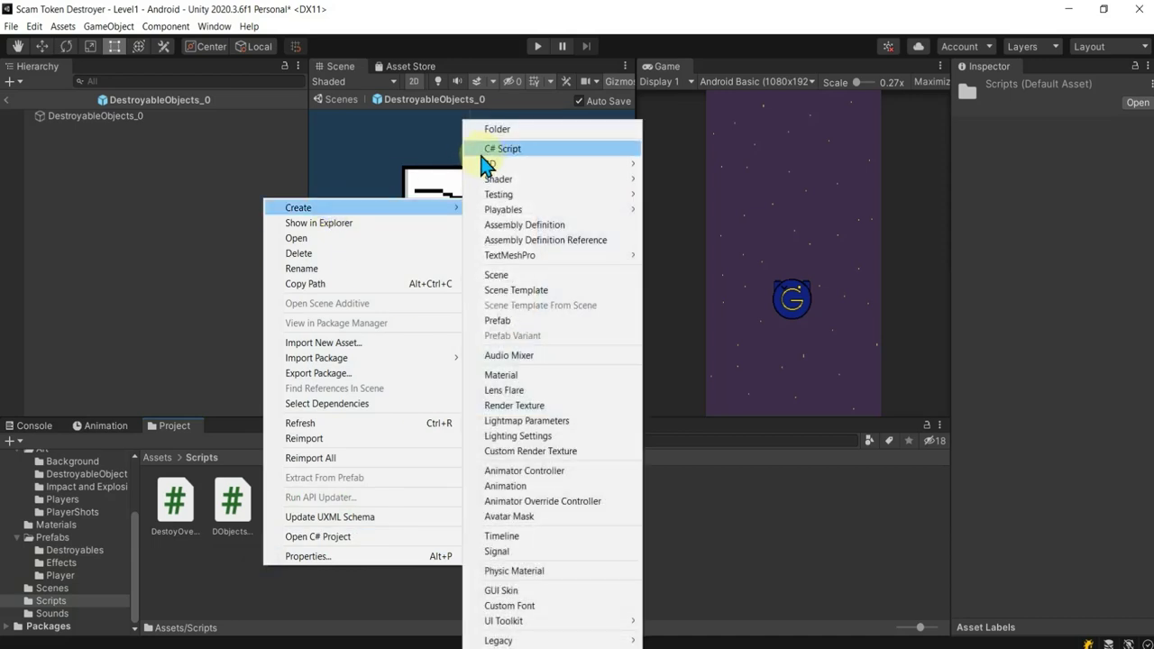
click(483, 151)
text(HurtPlayer)
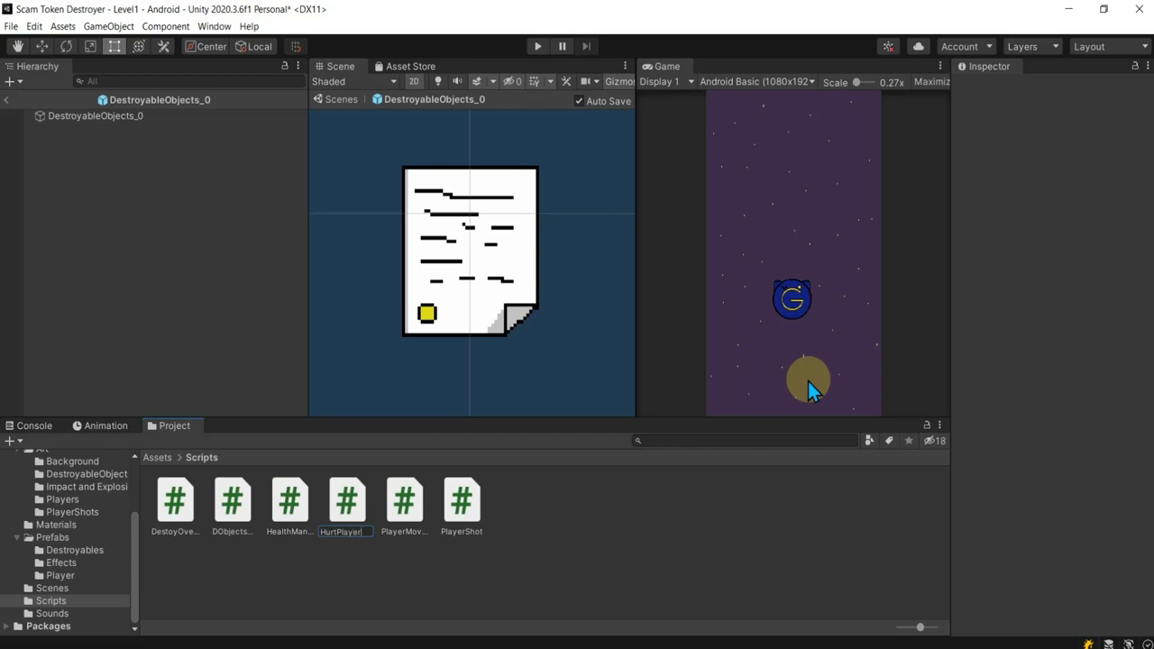
key(Return)
- Open HurtPlayer.cs in Visual Studio, then switch back to the HealthManager.cs tab
double_click(367, 502)
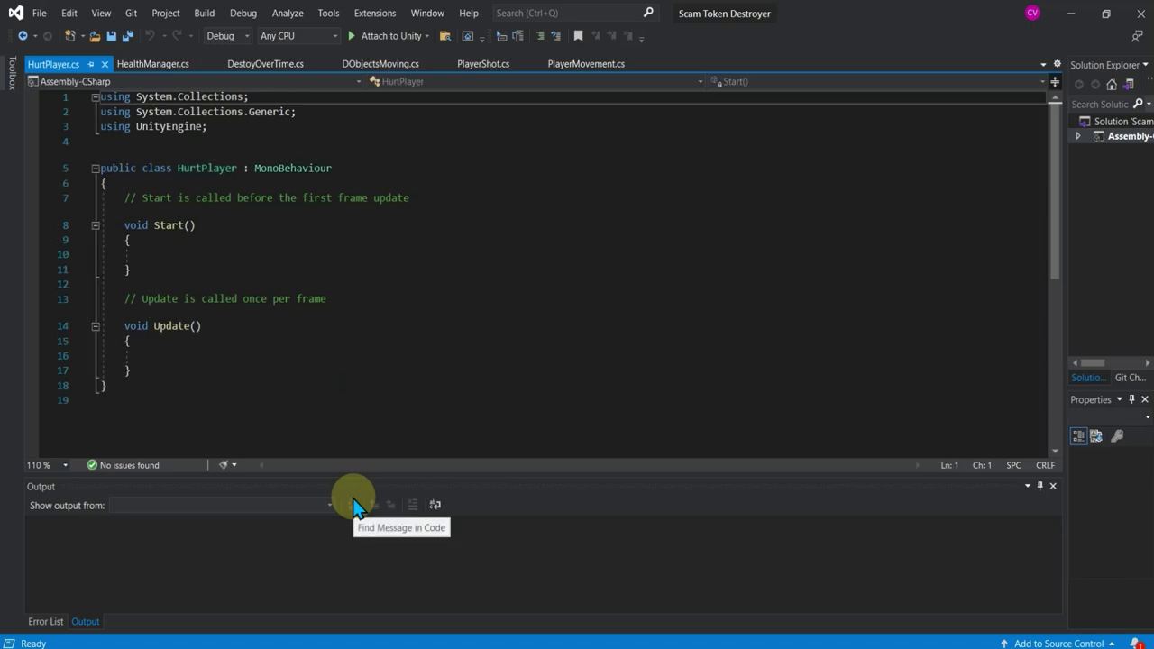
click(427, 550)
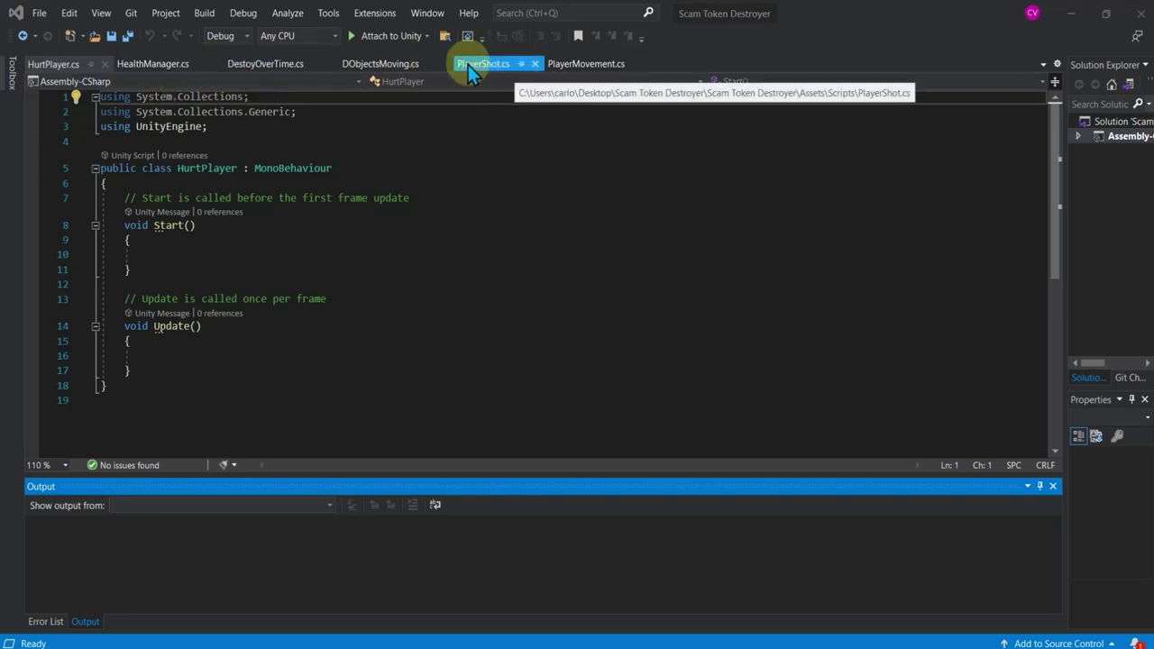
click(169, 65)
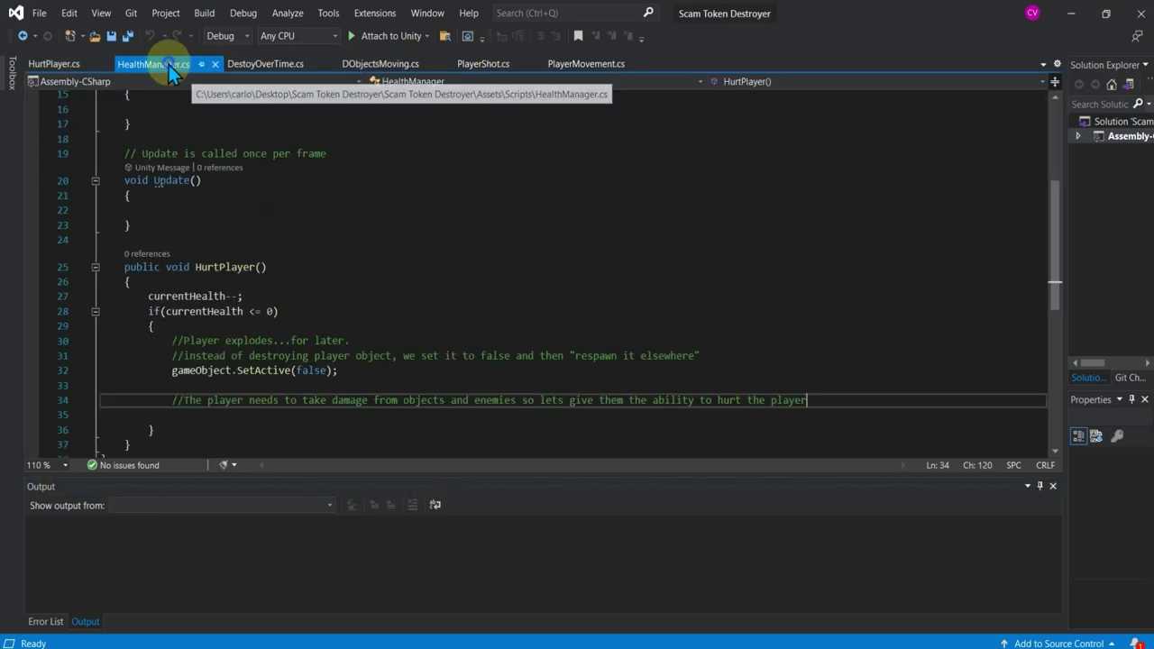
scroll(330, 399, up, 5)
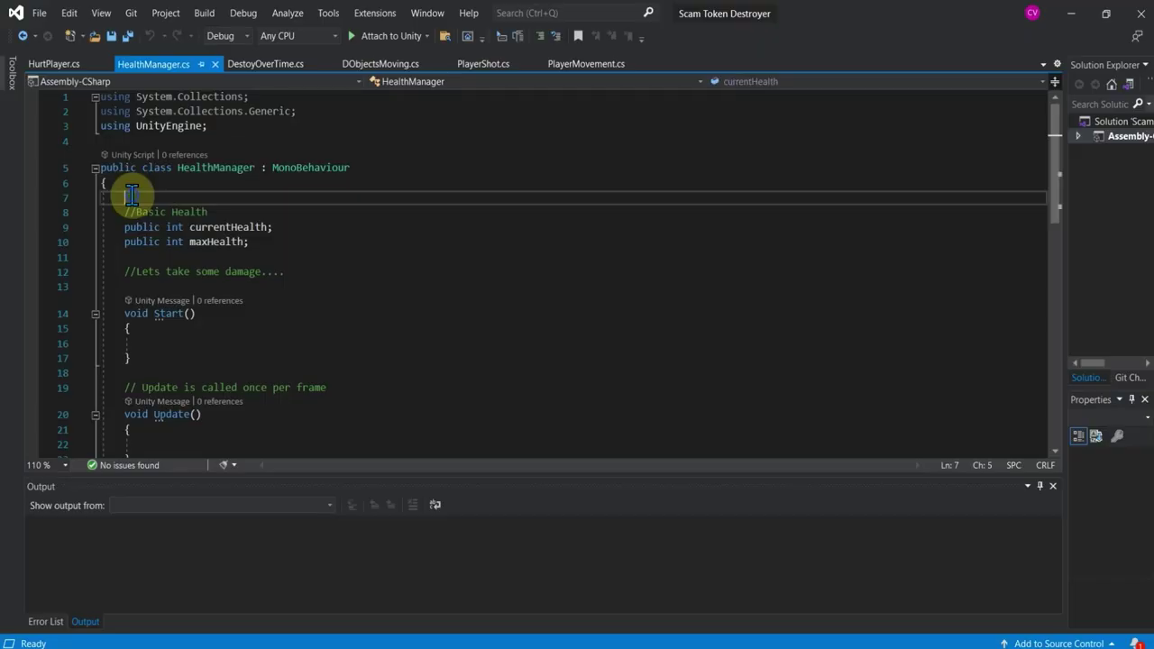
- Add a comment opening the HealthManager class: make it easier to call anything in this script by making it an instance
click(131, 195)
key(Return)
key(Return)
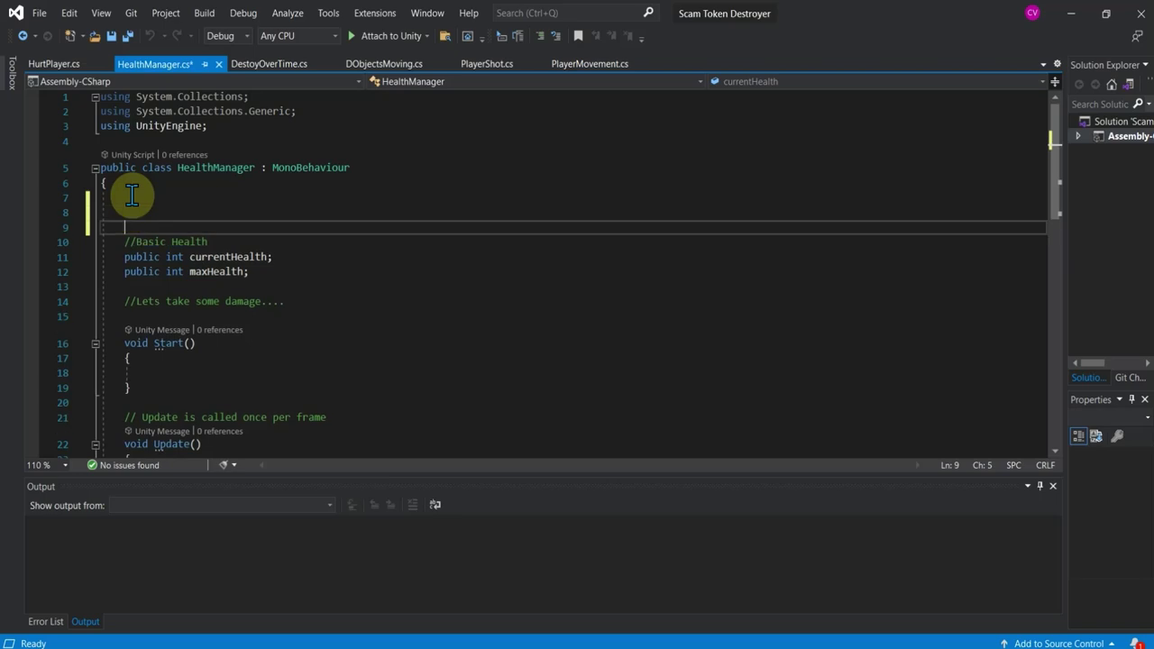
key(Up)
key(Up)
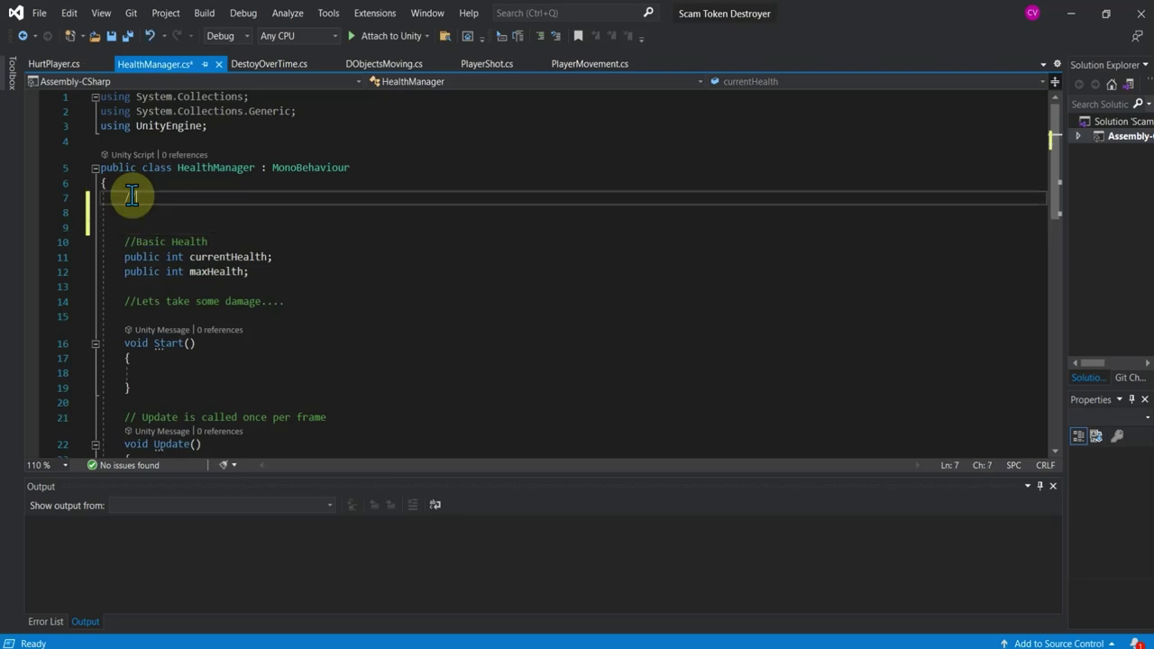
text(make it e)
text(asi)
text(o ca)
text(ll anyt)
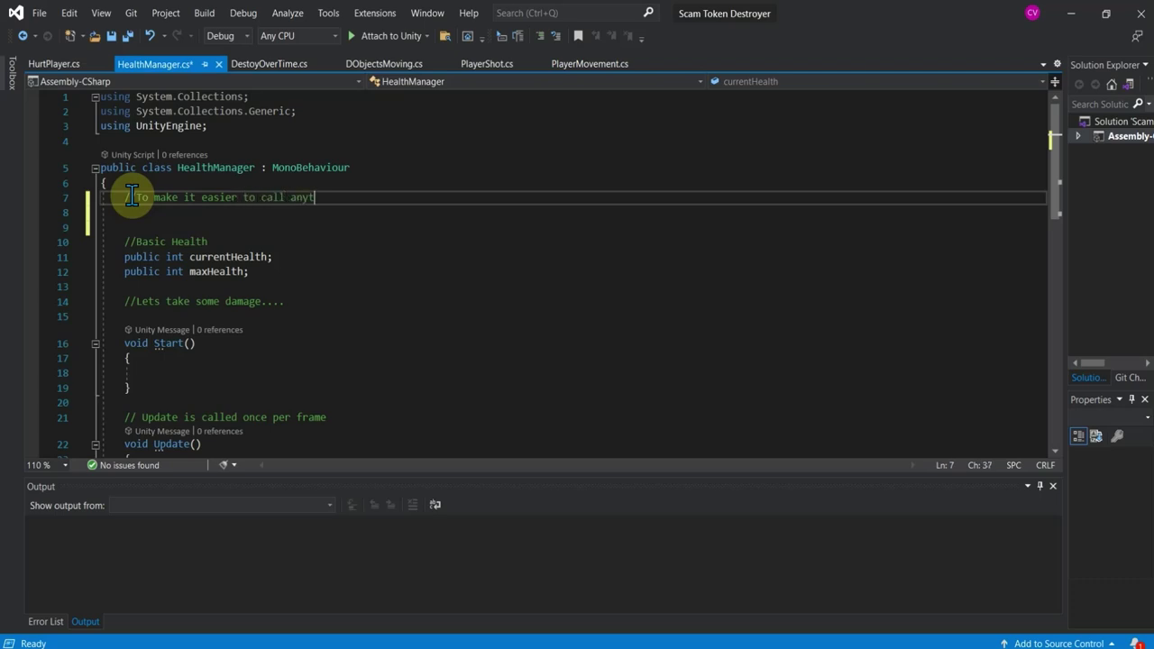
text(ttghin)
key(BackSpace)
key(BackSpace)
key(BackSpace)
text(ing relate)
key(BackSpace)
text(d to this scr)
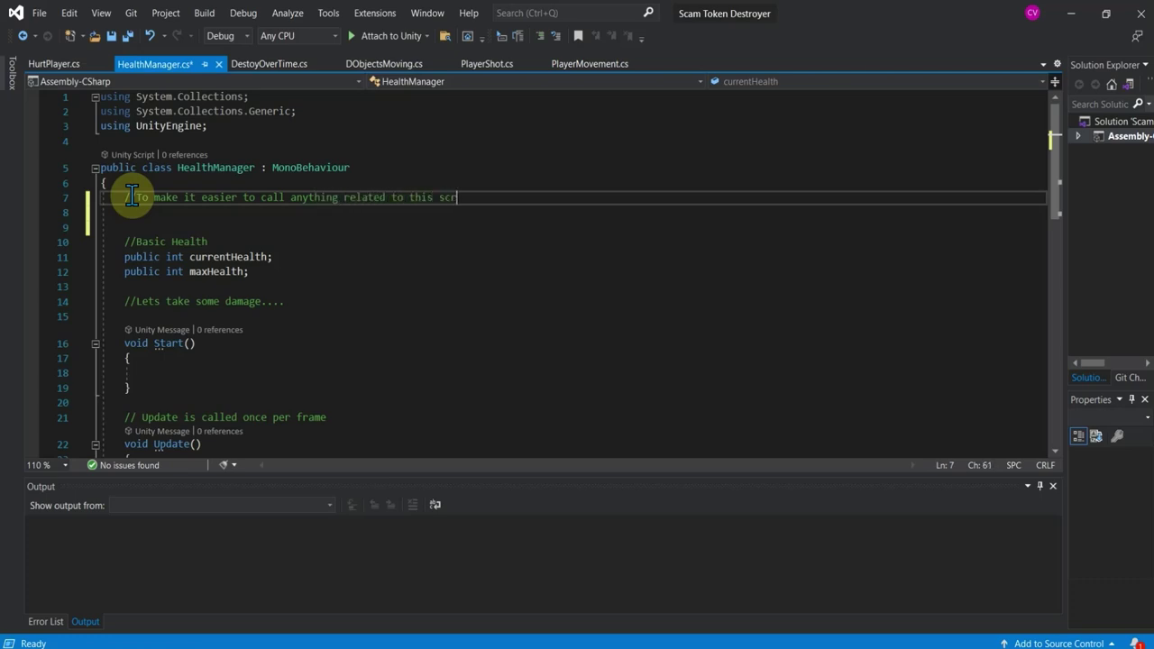
text(ipt lets make it)
text( an inst)
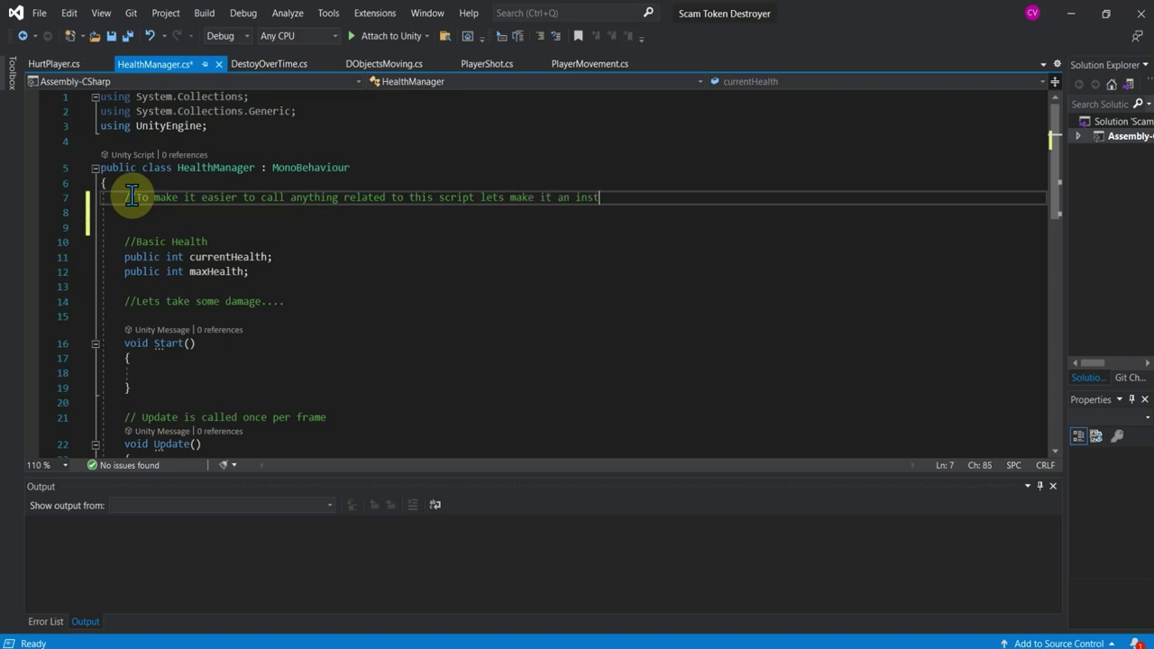
text(ance)
key(Return)
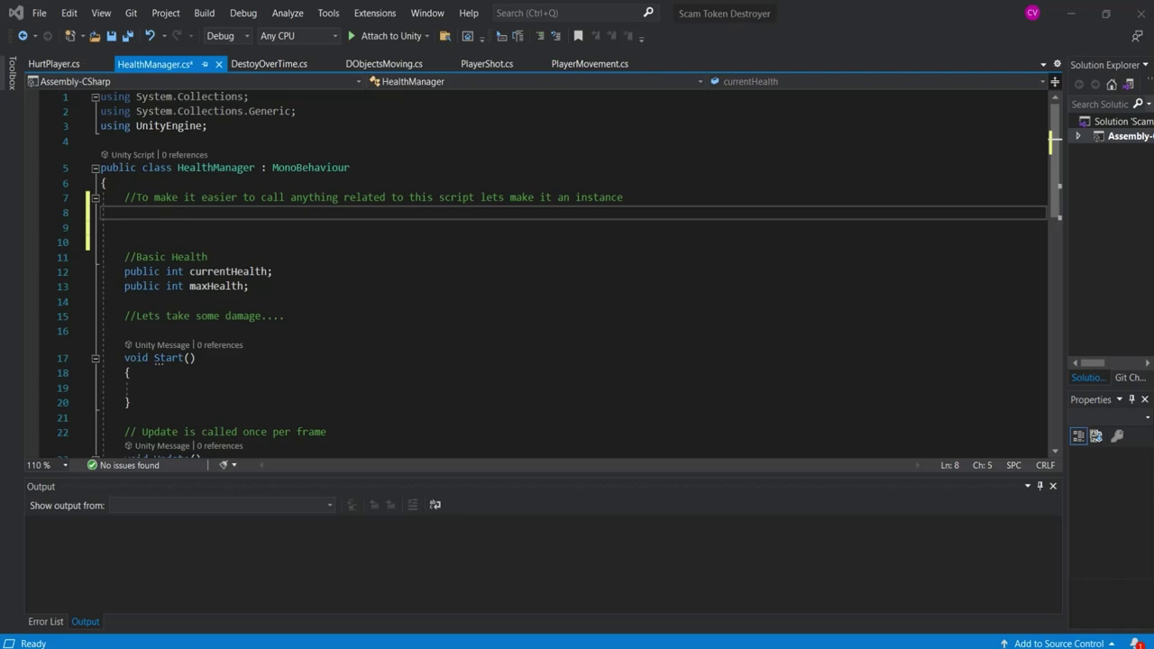
- Declare 'public static HealthManager instance;' under the comment
click(202, 211)
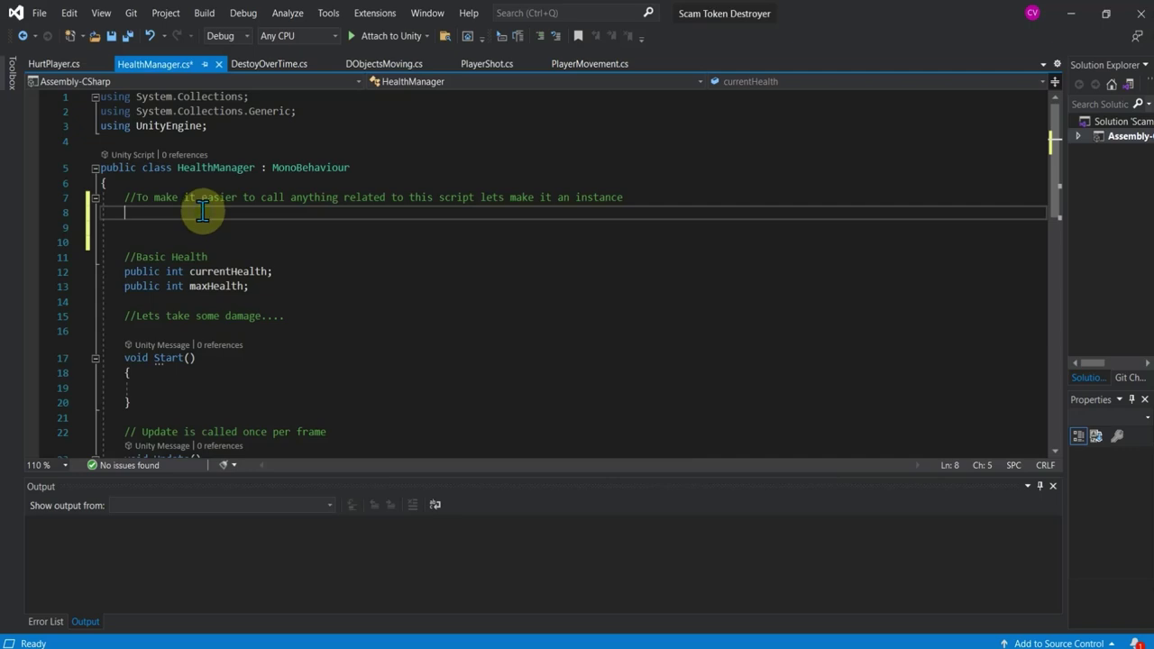
text(public )
text(static )
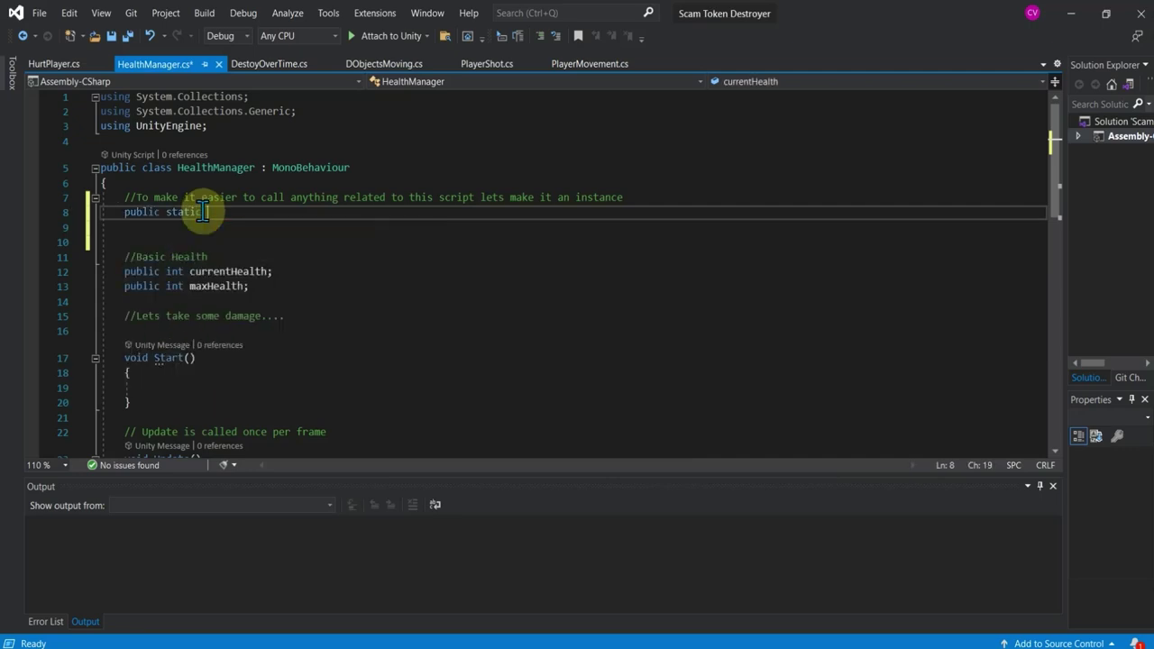
text(ge)
key(BackSpace)
key(BackSpace)
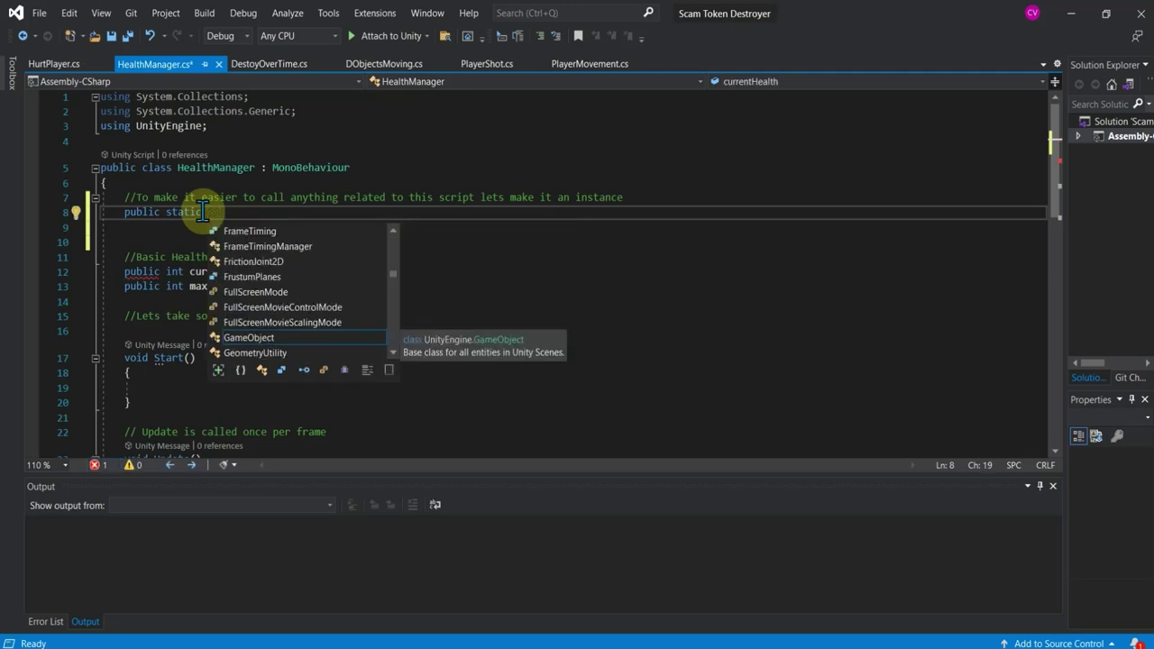
text(Heal)
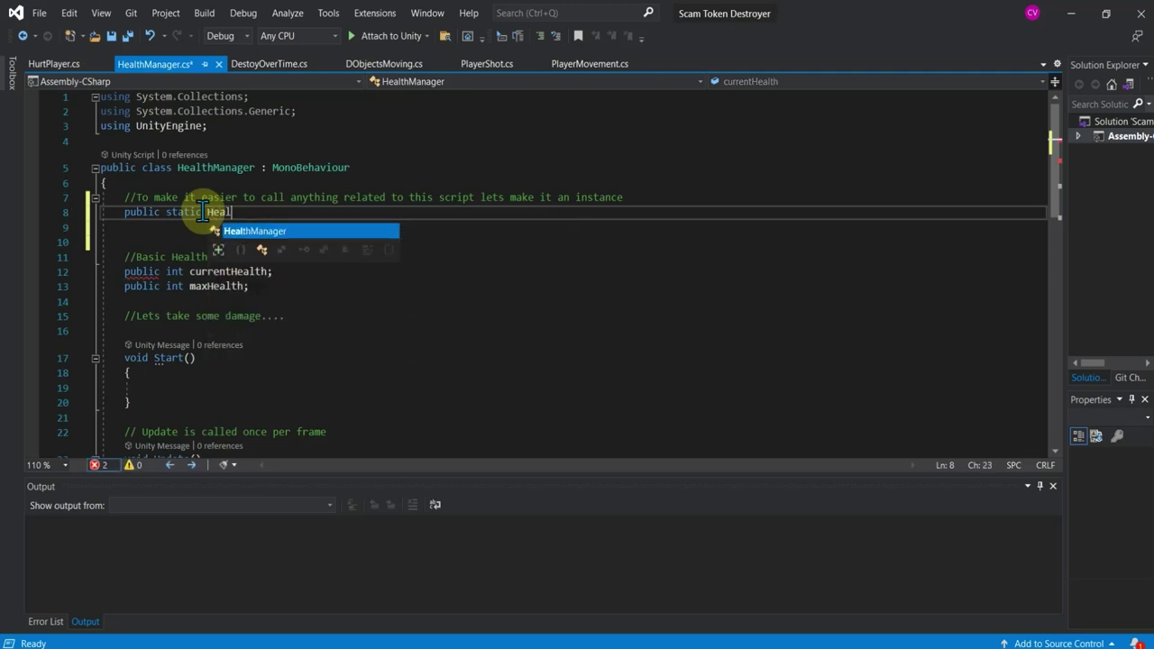
text( in)
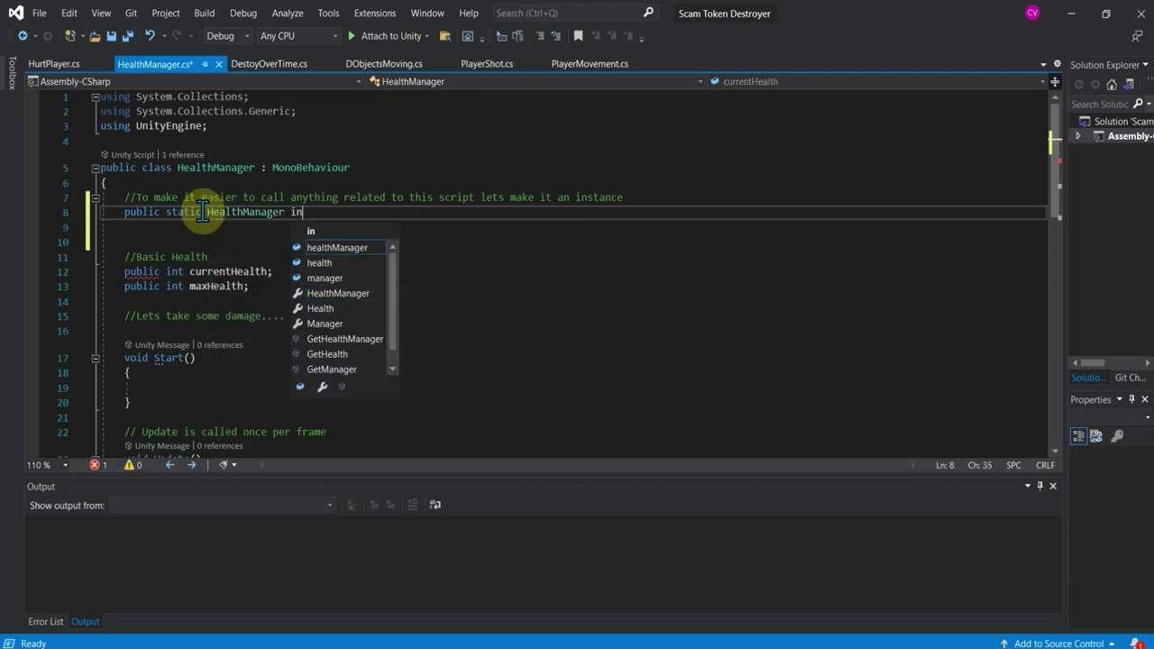
text(stance)
key(BackSpace)
key(BackSpace)
key(BackSpace)
text(nn)
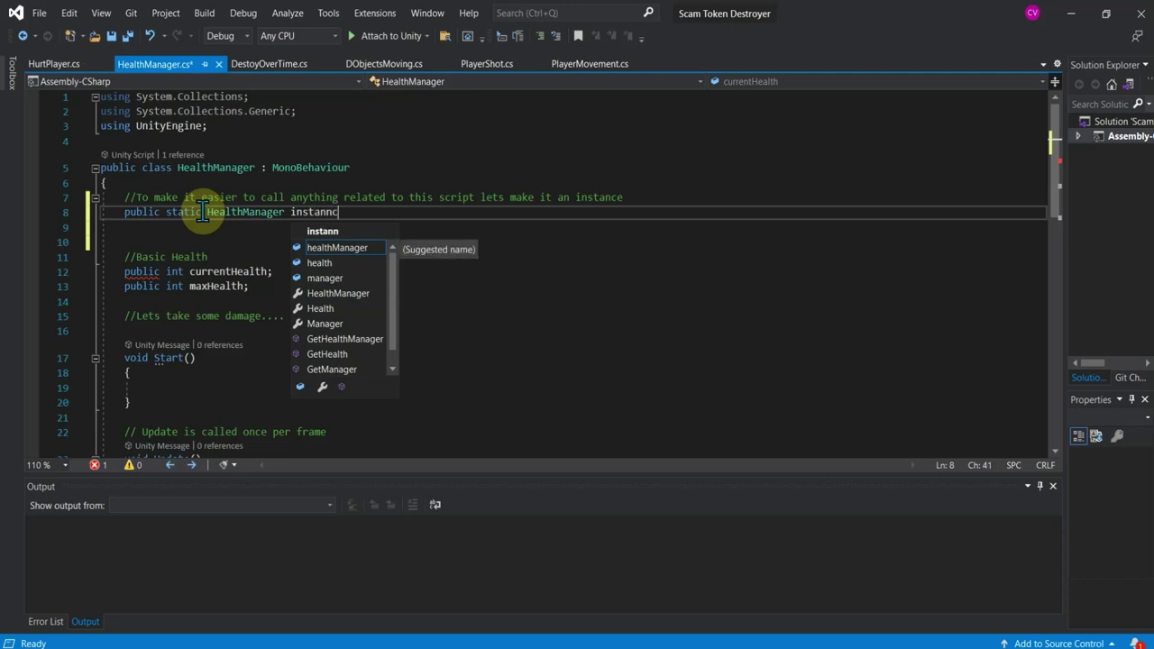
text(c)
key(BackSpace)
key(BackSpace)
text(ce)
text(;)
key(Return)
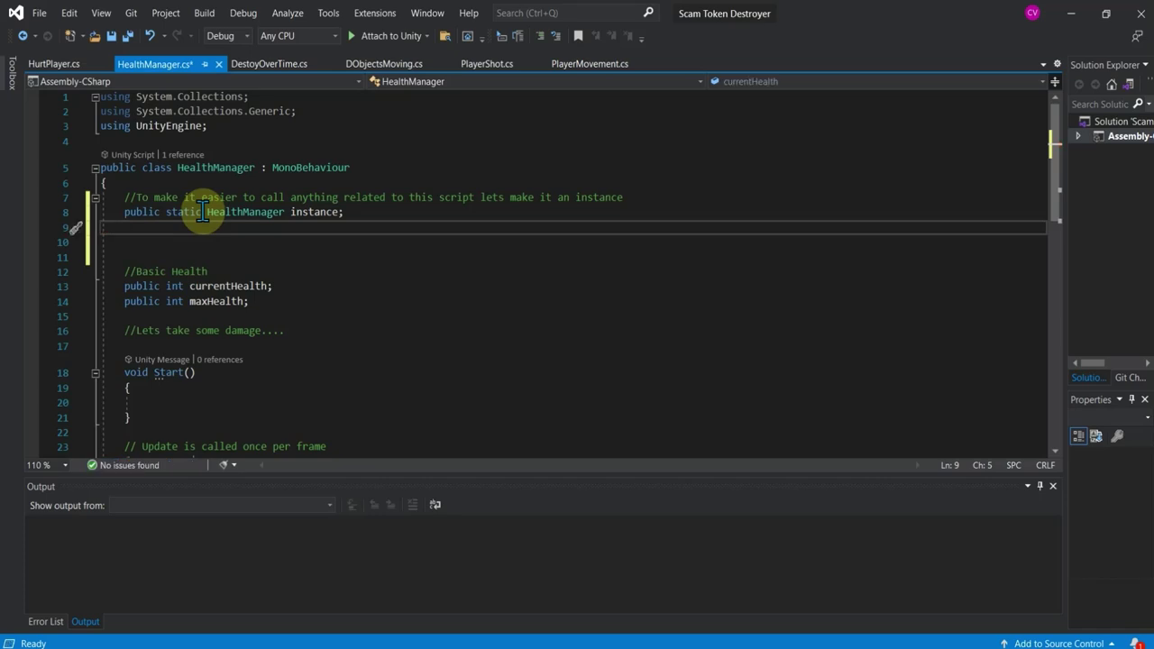
- Add a private Awake() method that sets instance = this, and save HealthManager.cs
text(private voi)
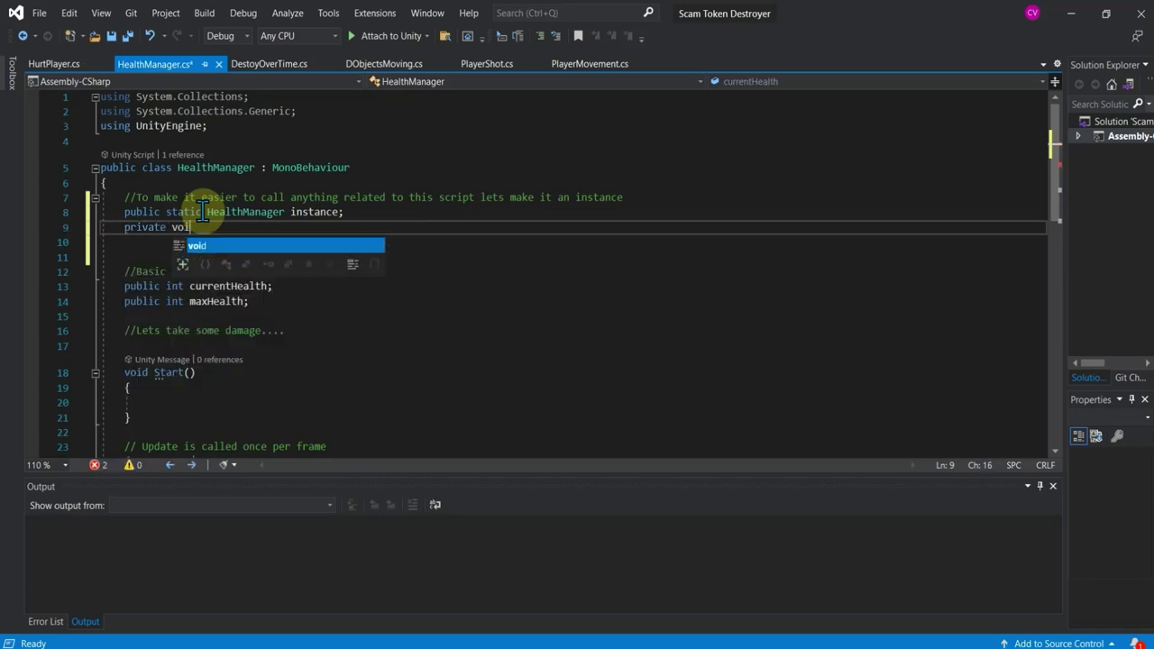
text(d)
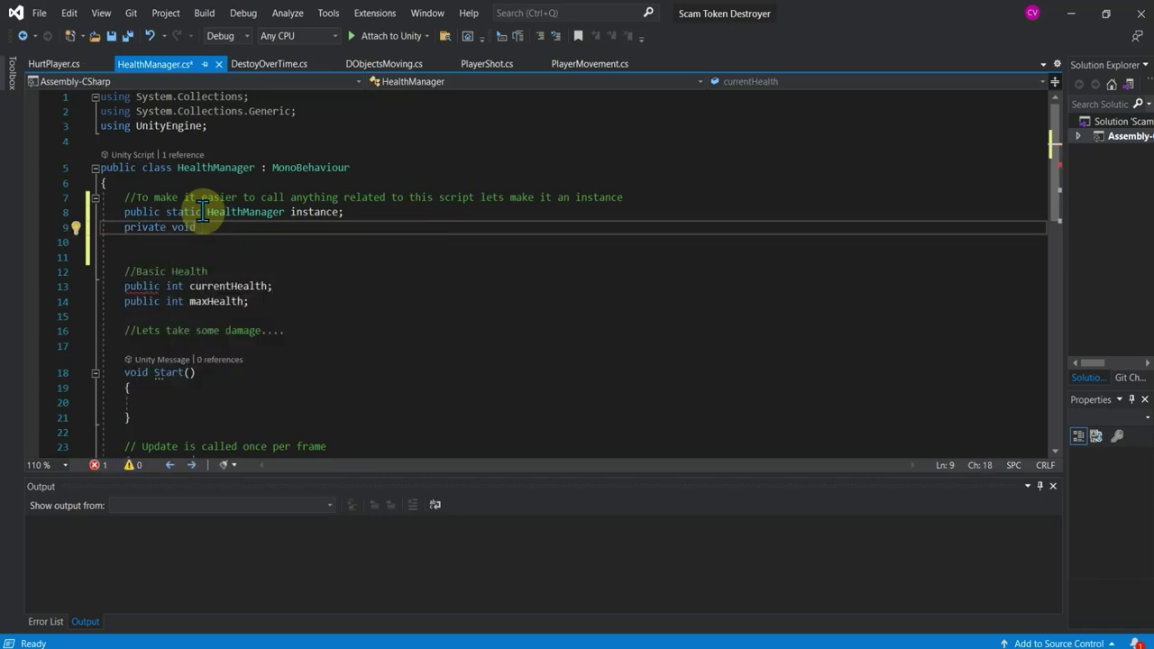
text( W)
key(BackSpace)
text(Awa)
key(Tab)
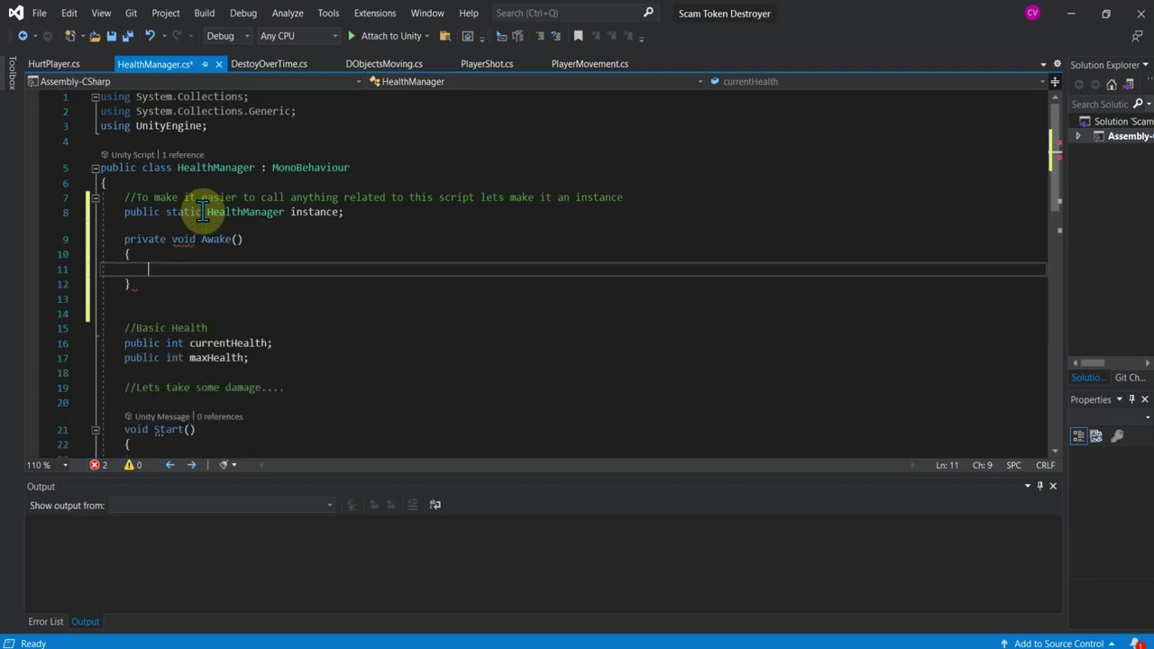
text(i)
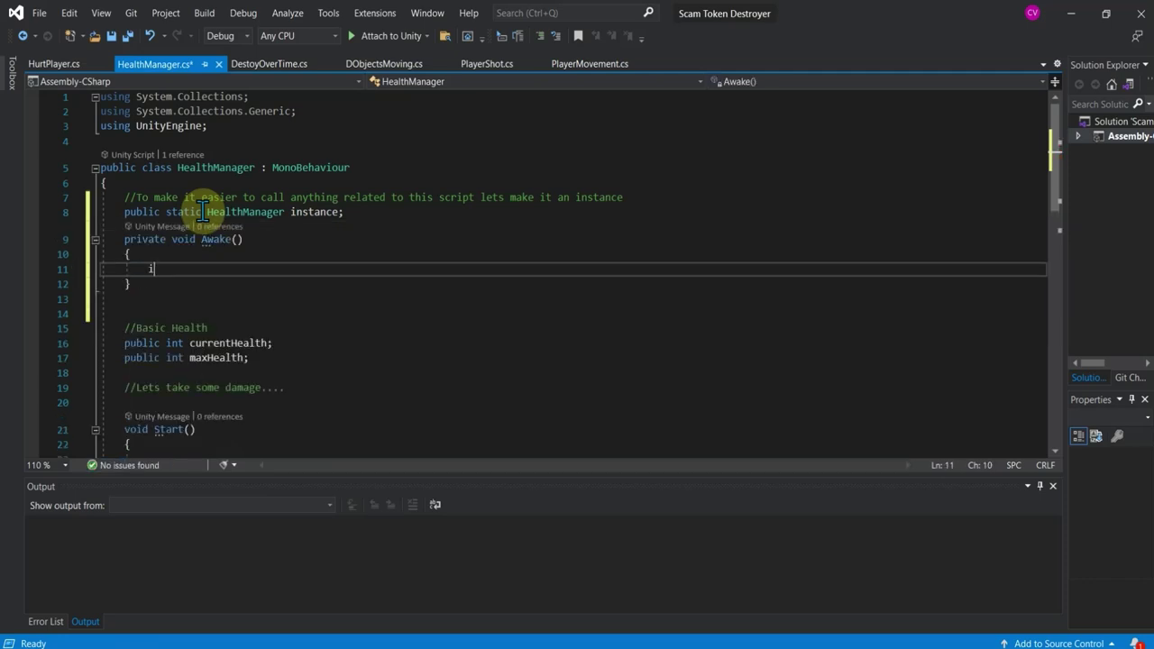
text(nst)
key(Tab)
text(= )
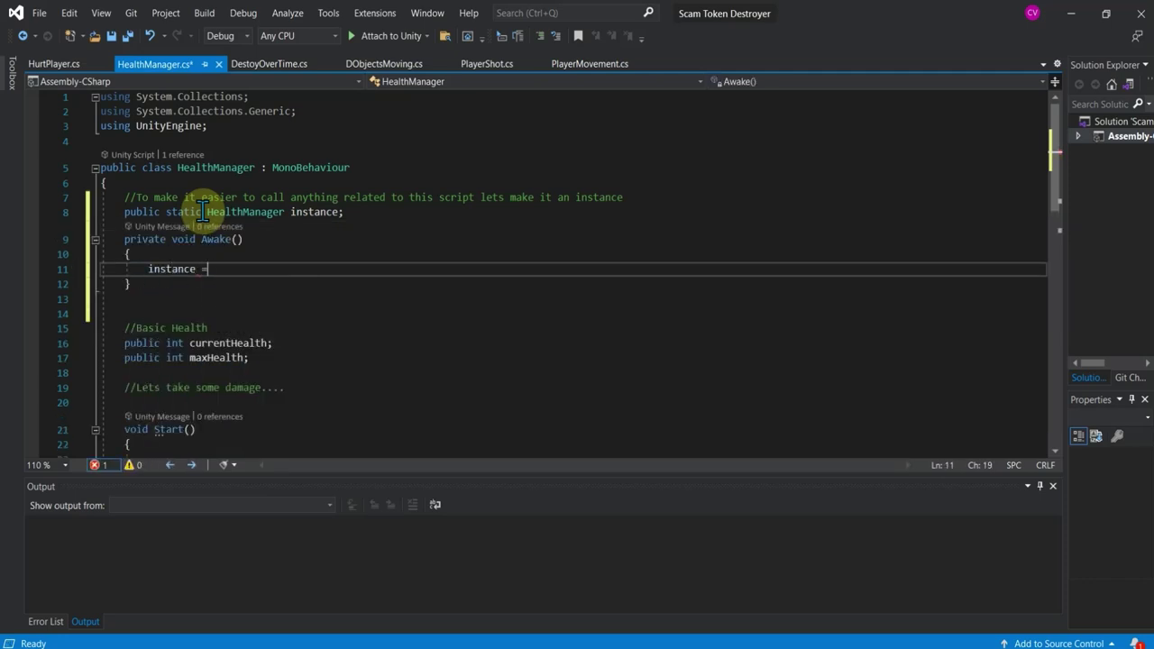
text(this)
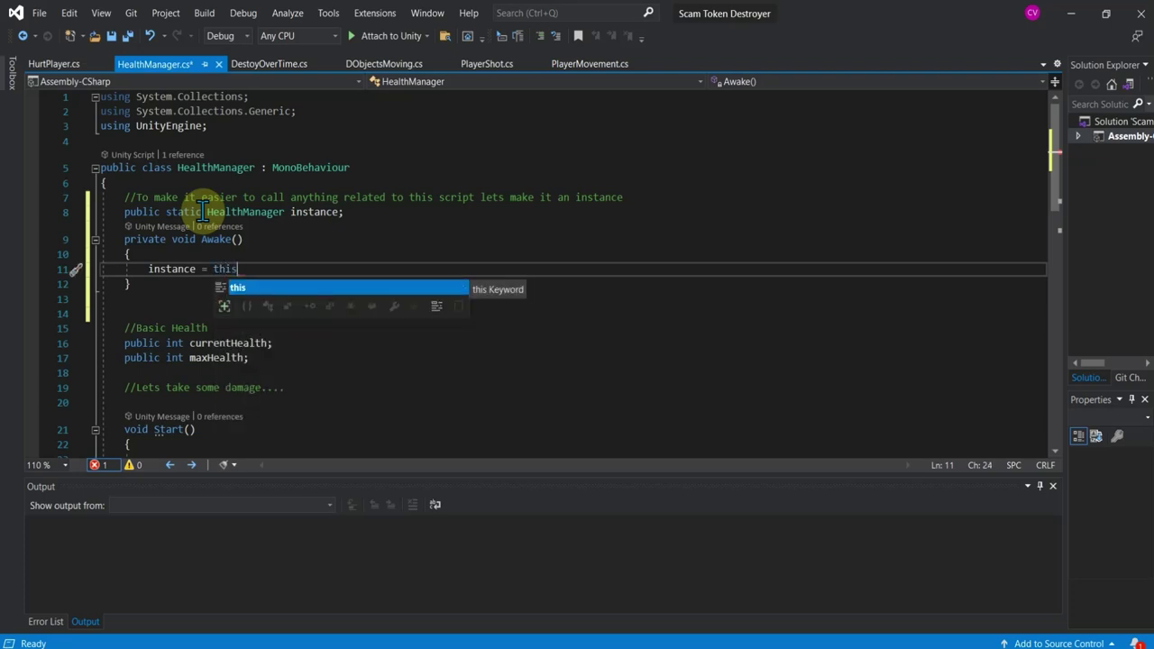
text(;)
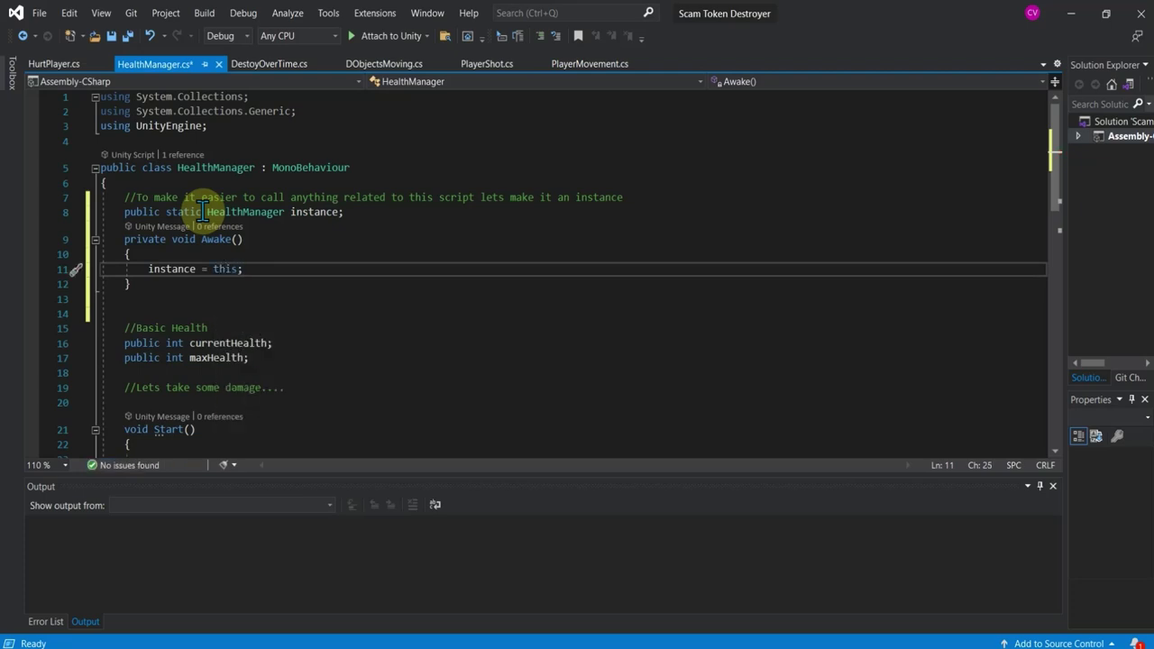
key(ctrl+s)
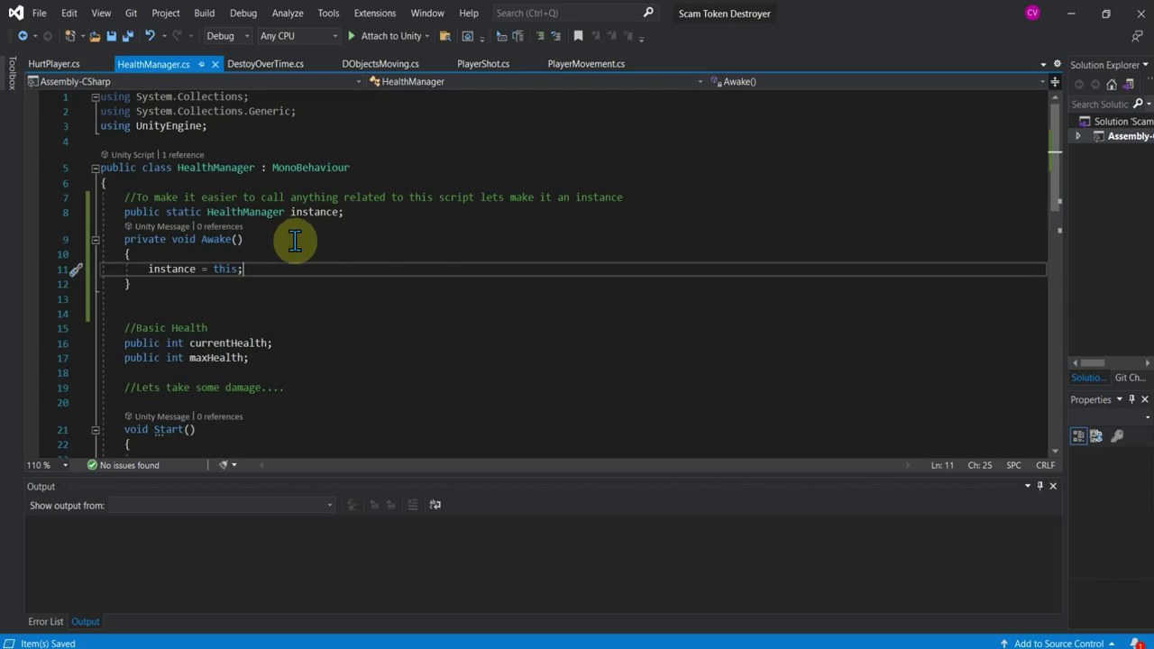
click(54, 63)
- Below Update, add a comment about the player colliding with other objects, such as enemy fire or the enemy itself
click(201, 353)
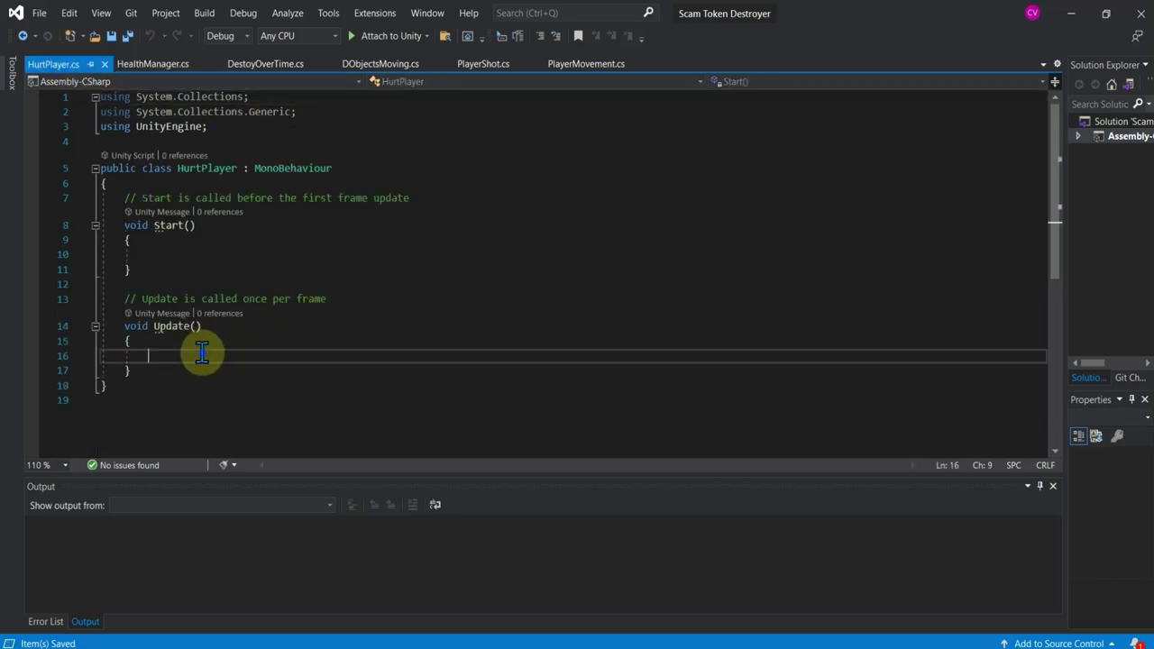
click(198, 371)
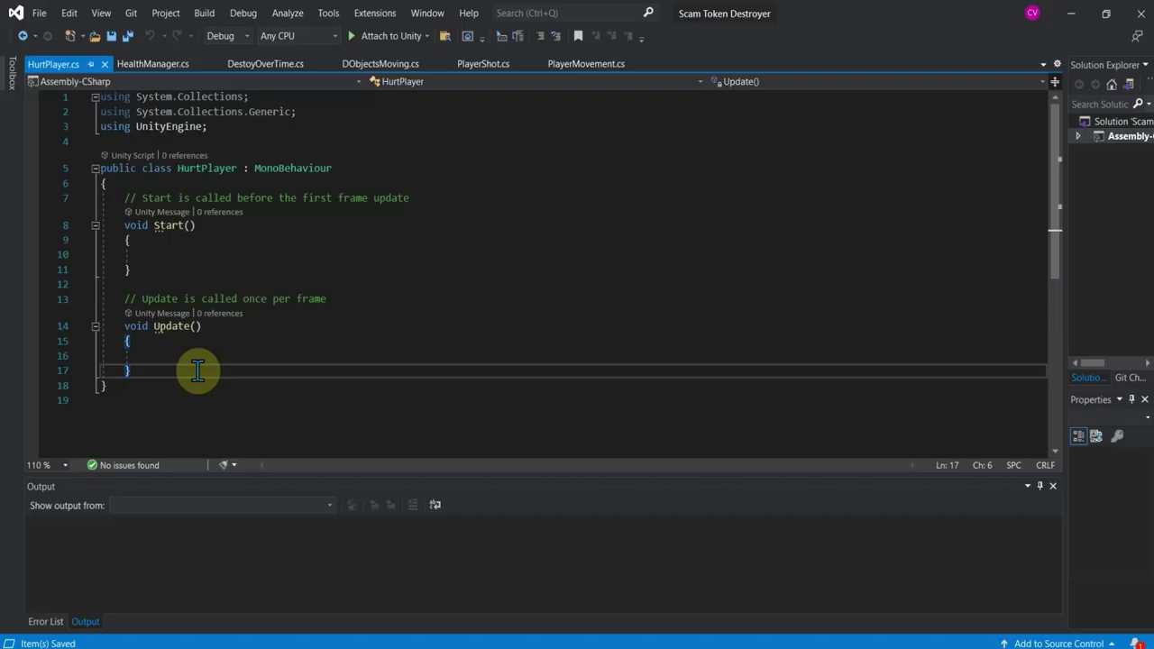
key(Return)
key(Return)
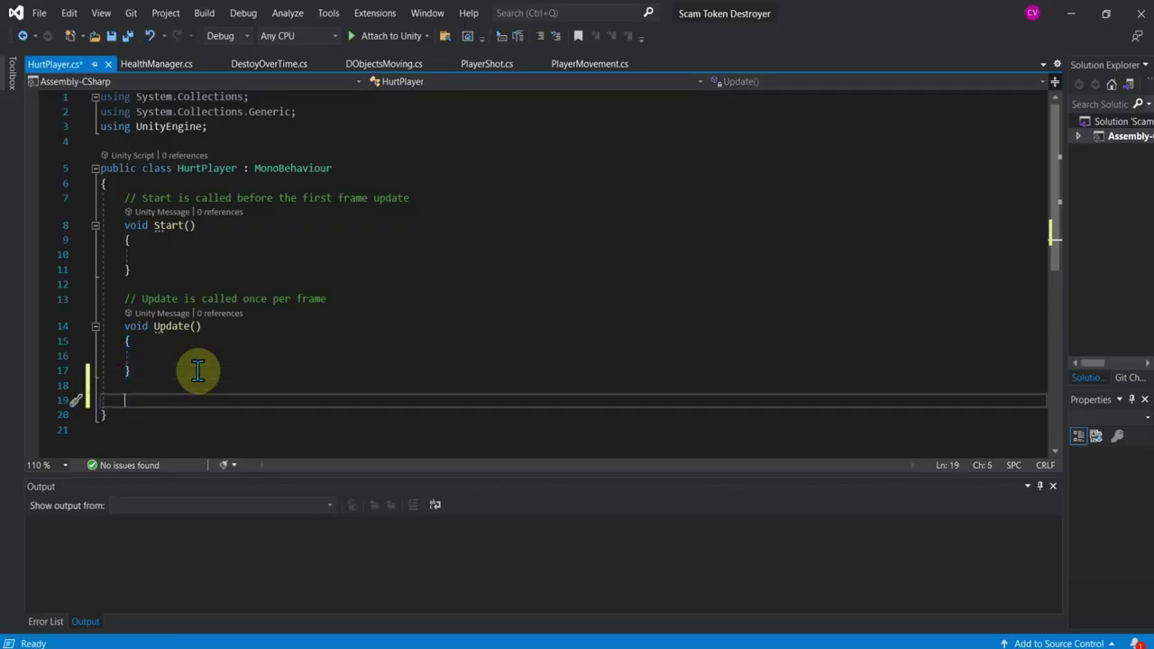
text(//When the )
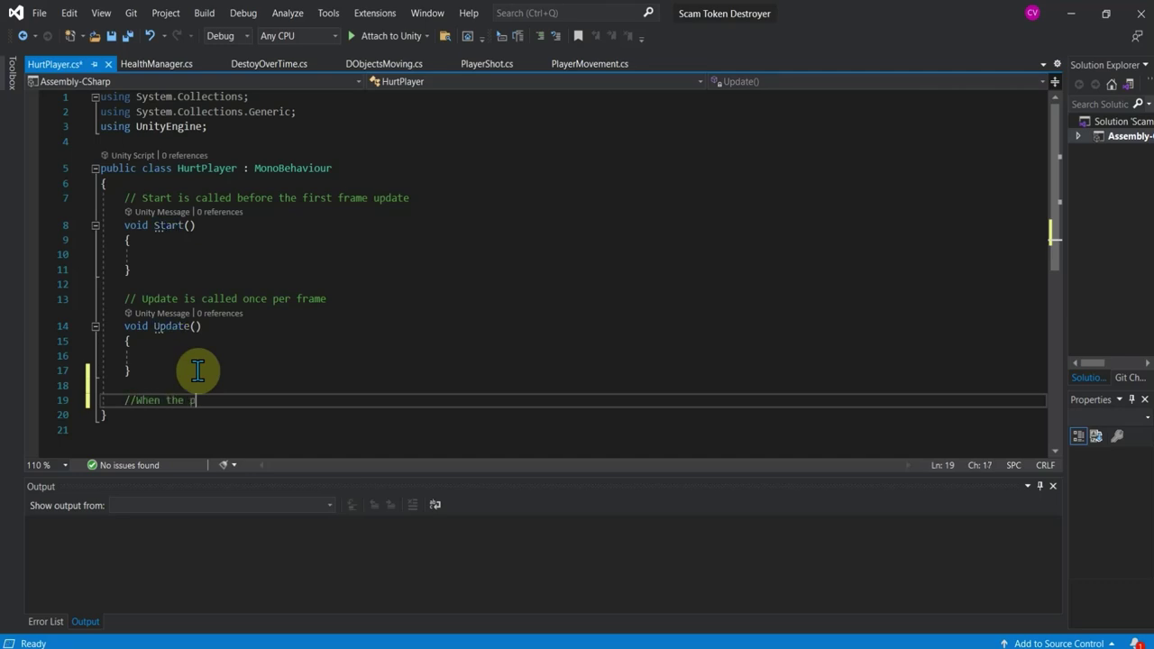
text(player collides )
text(wit)
key(BackSpace)
text(her o)
text(bjects be it )
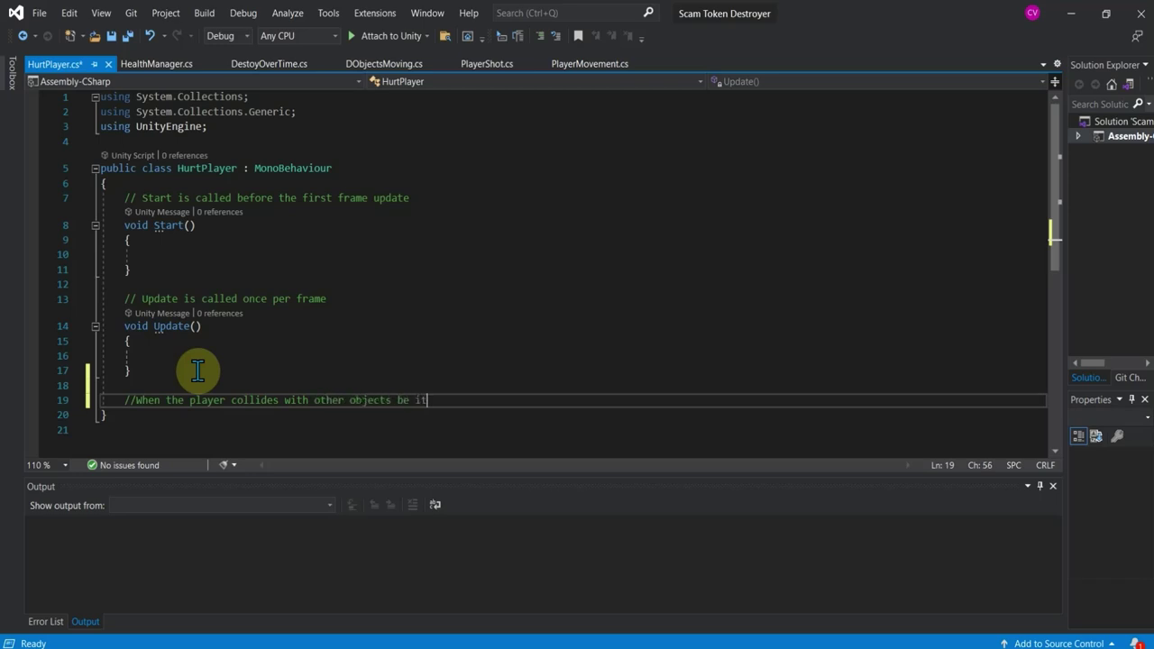
text(enemy)
text( fire or the)
text( enemy itself)
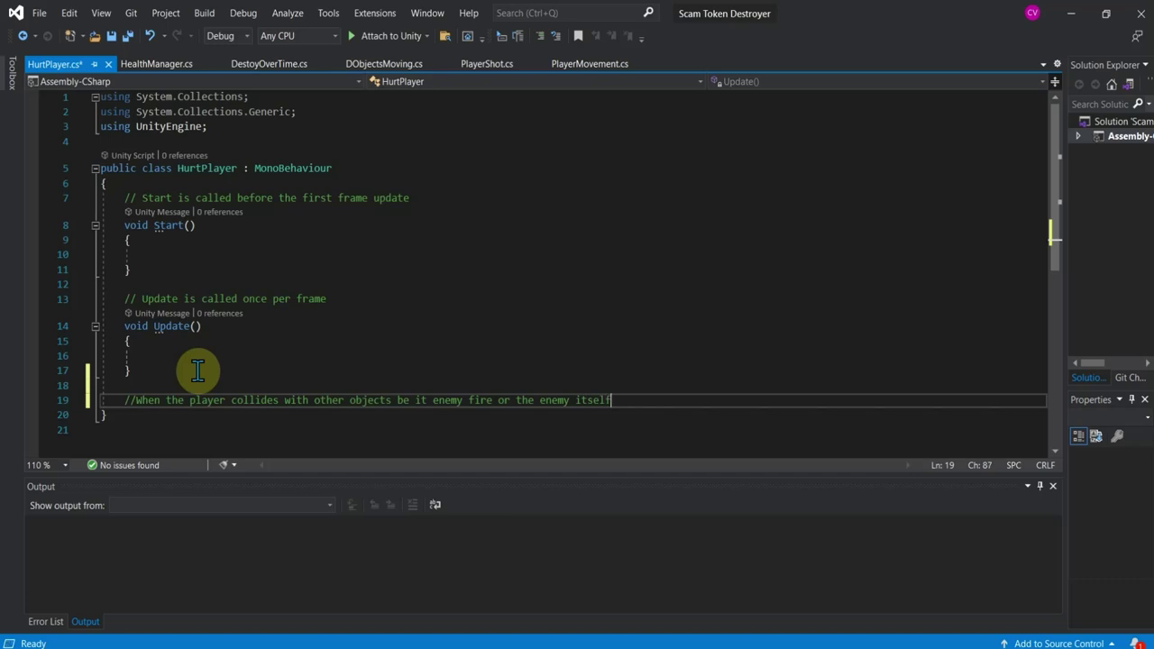
key(Return)
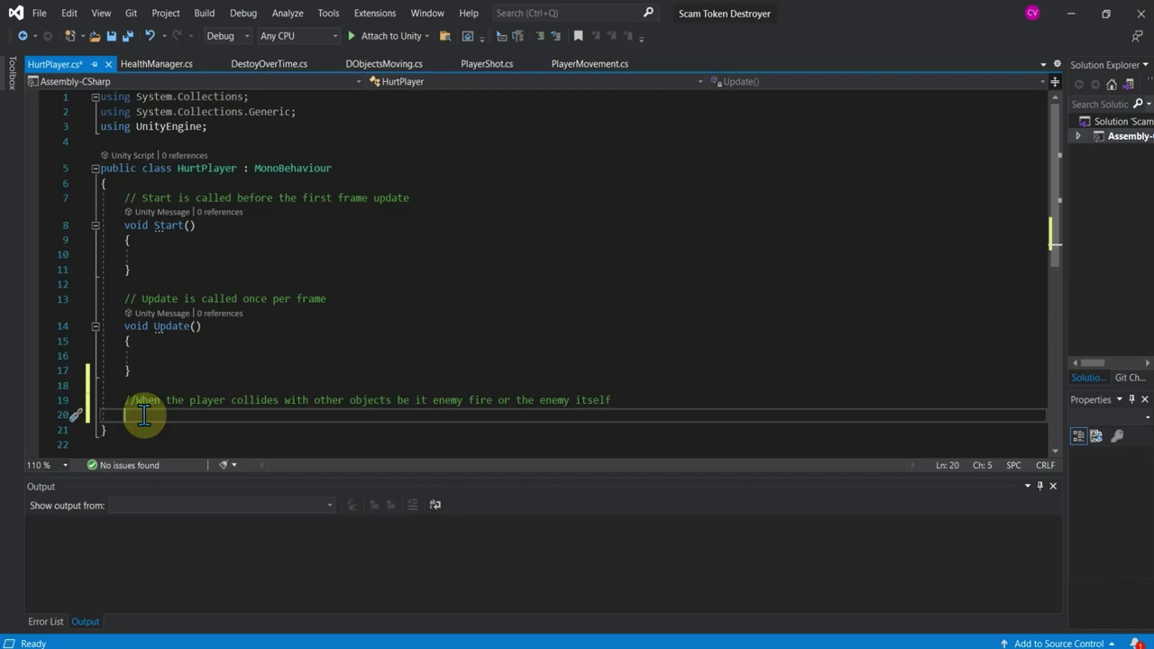
- Start a private OnCollisionEnter2D(Collision2D collision) method using IntelliSense completion
text(privat)
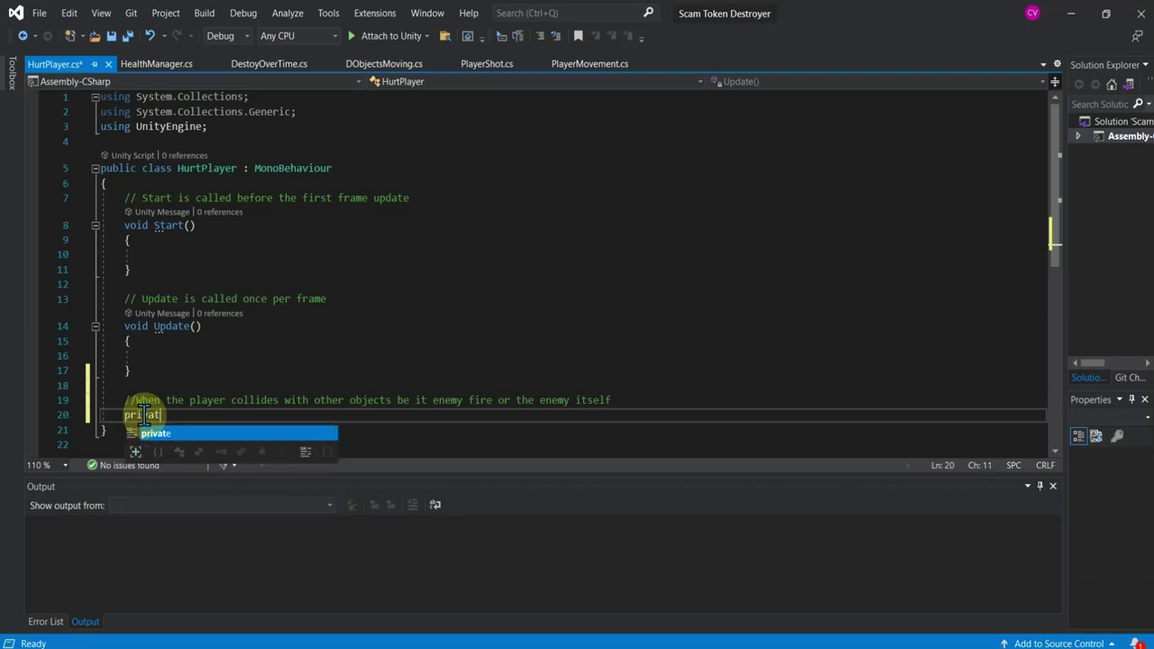
text(e void )
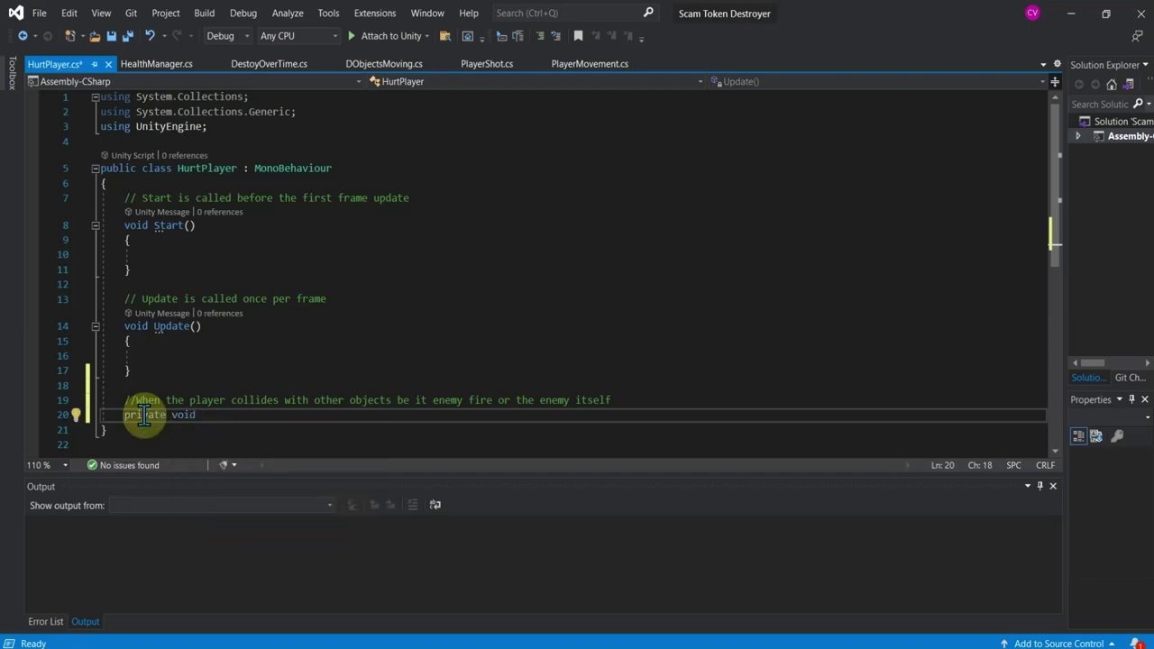
text(oncol)
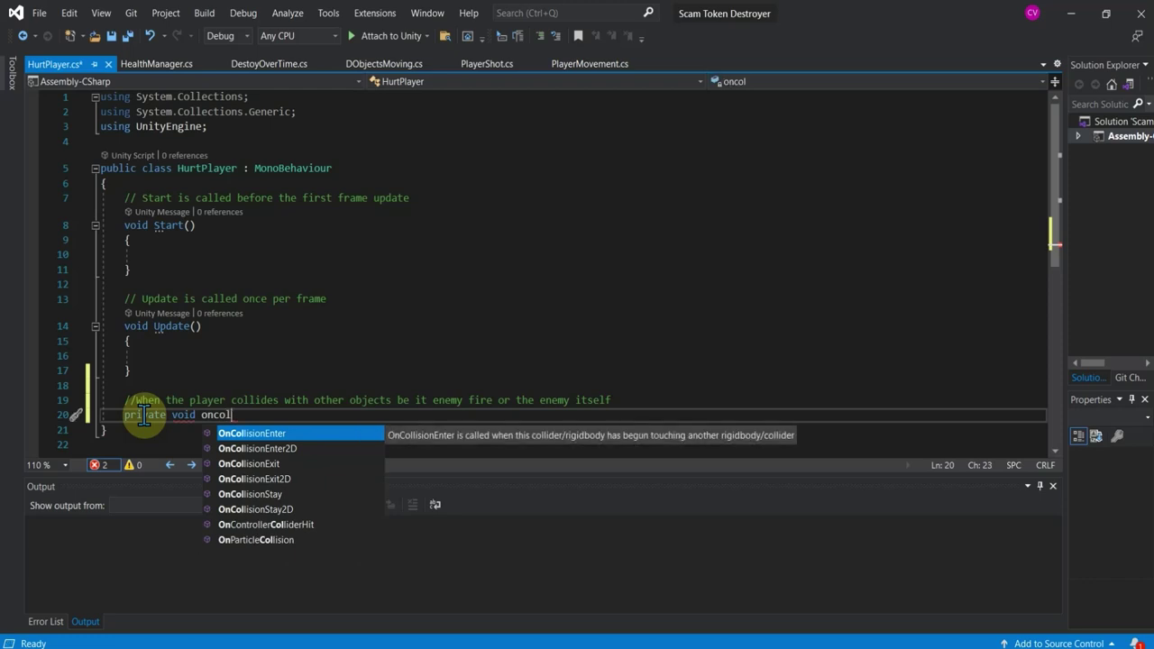
key(Down)
key(Tab)
key(Return)
- Open the method body and rename the collision parameter to other
text({)
key(Return)
text((c)
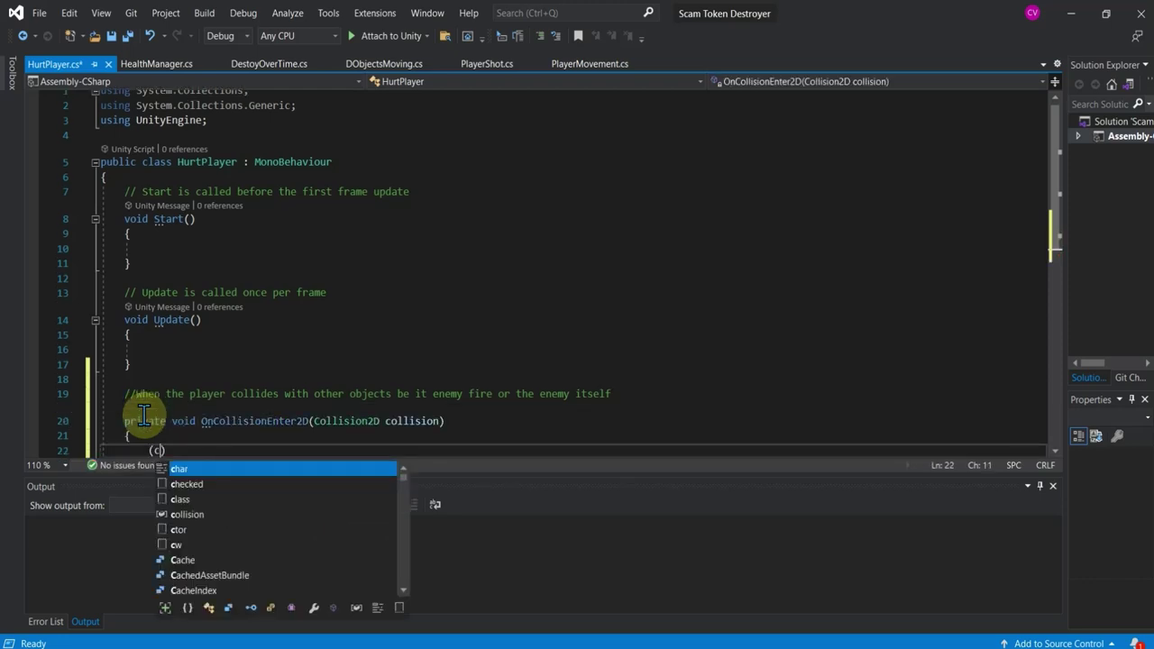
double_click(407, 421)
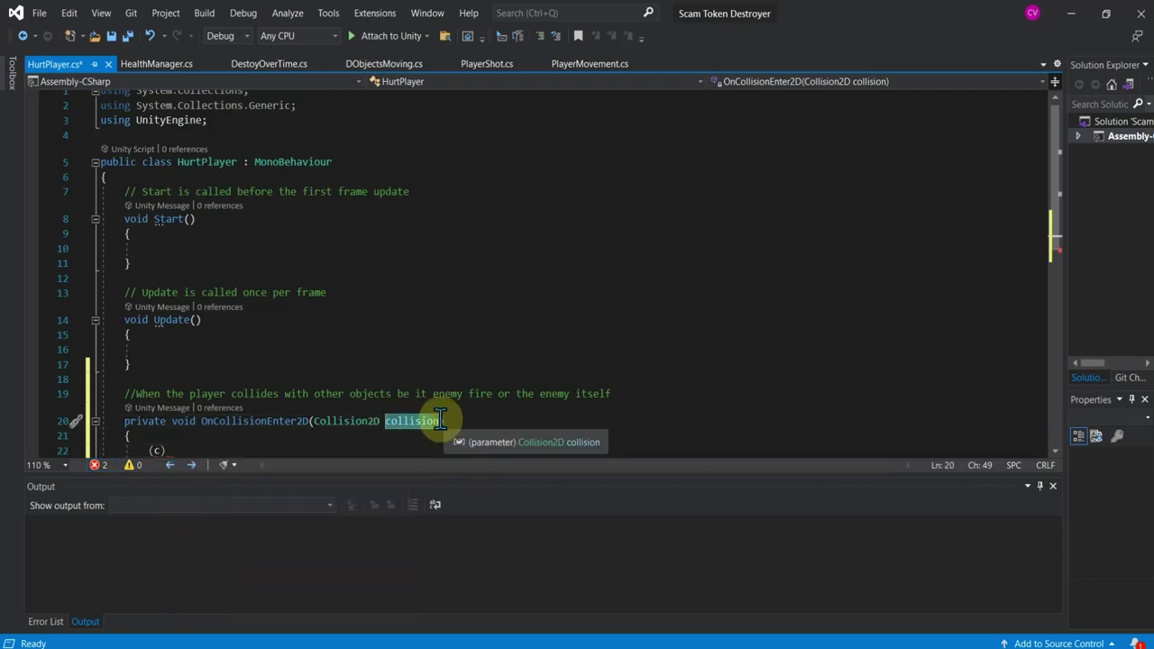
text(othe)
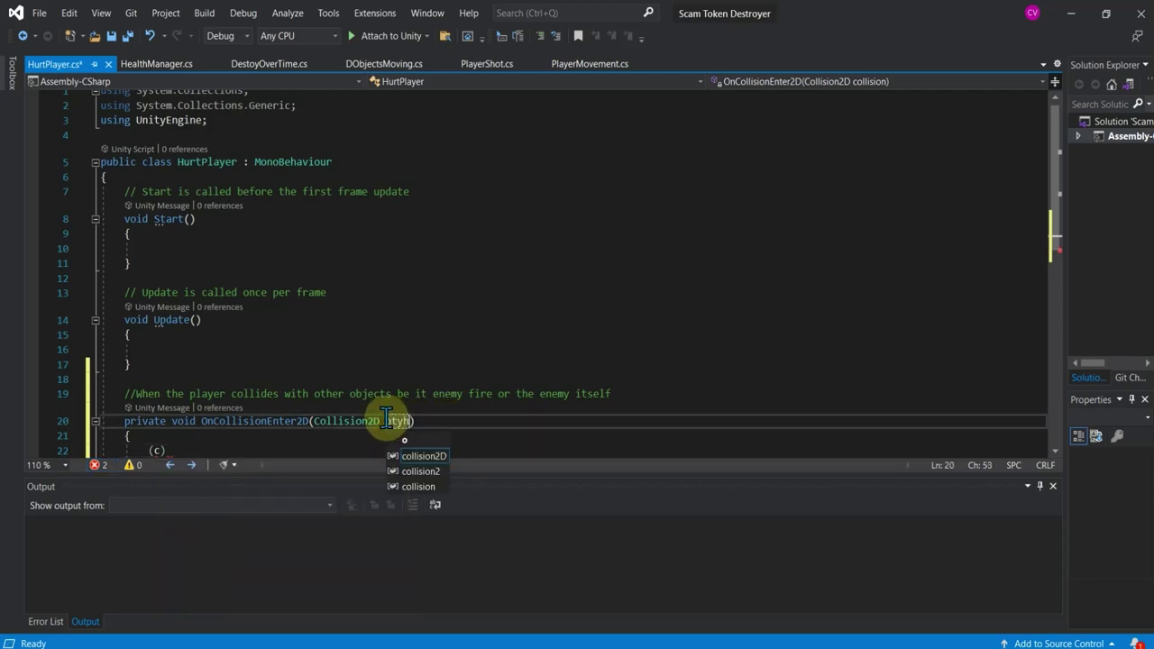
key(BackSpace)
key(BackSpace)
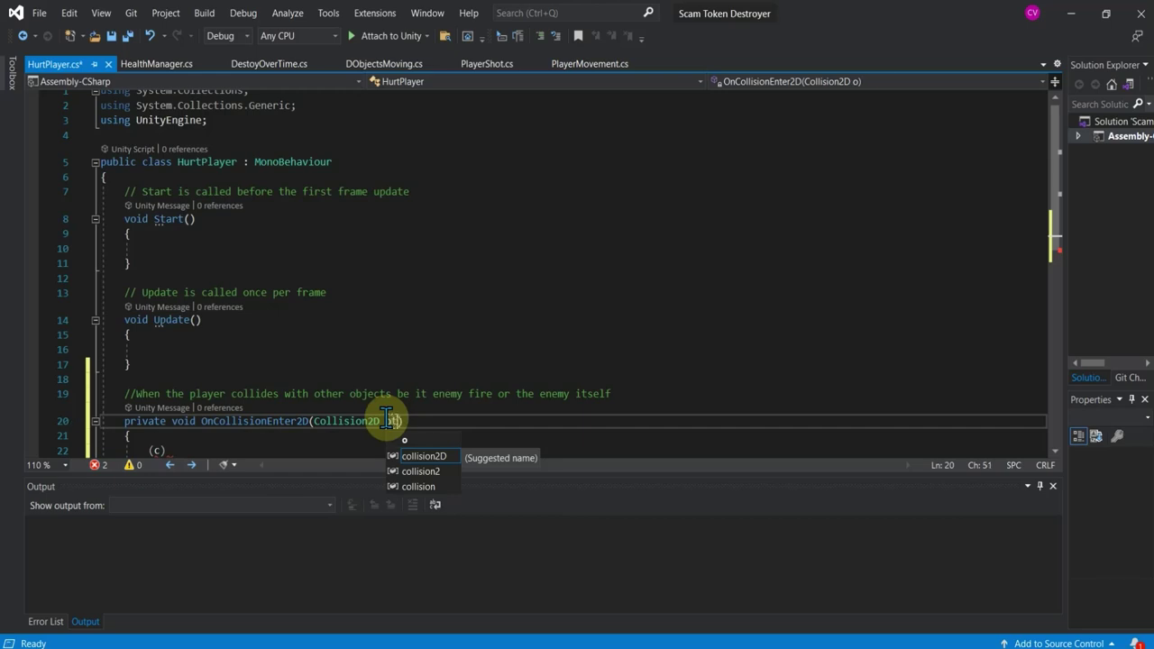
text(ther)
- Replace the stray (c) text with an if(other.gameObject.tag ="Player") condition
scroll(306, 440, down, 1)
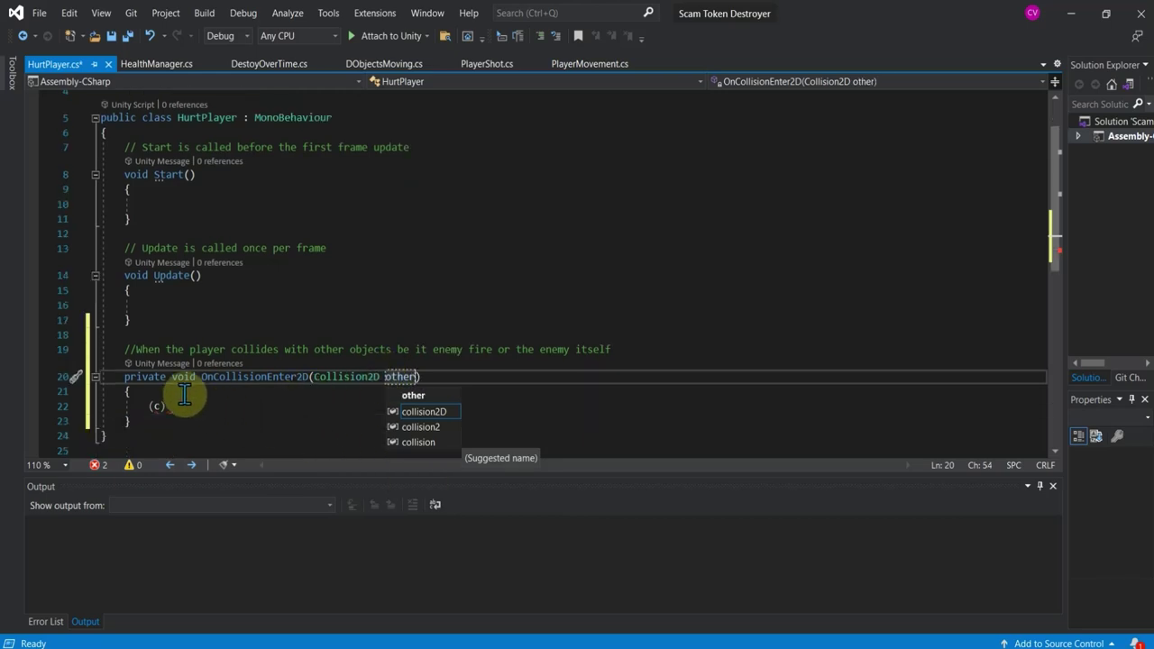
click(168, 405)
drag(171, 405, 146, 406)
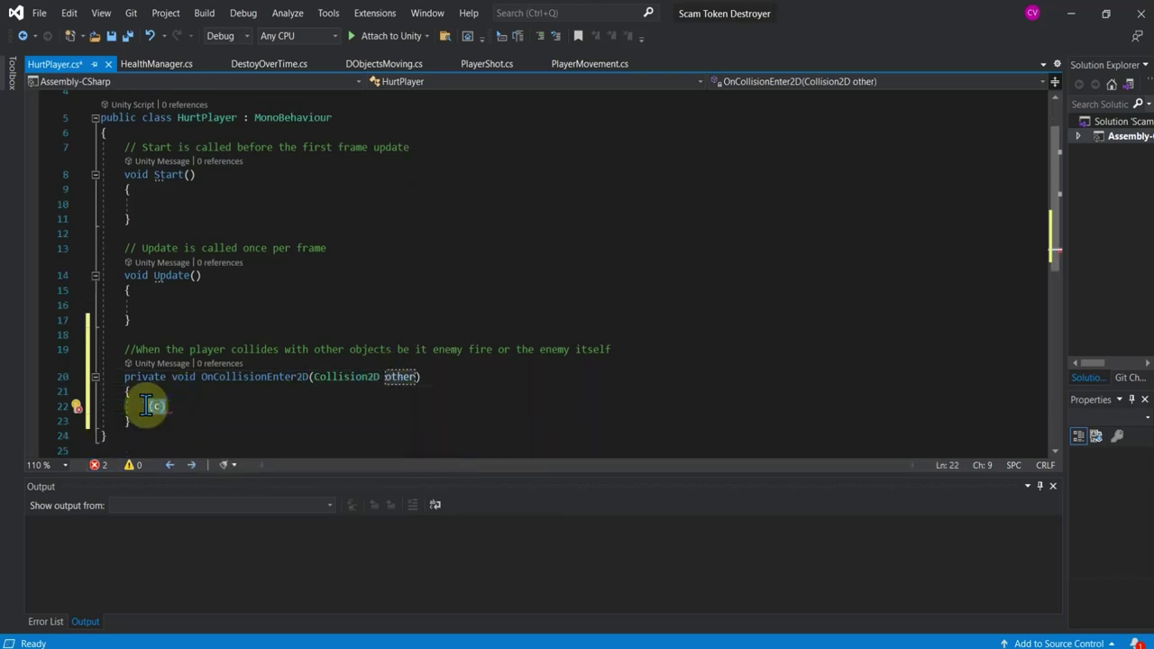
text(if()
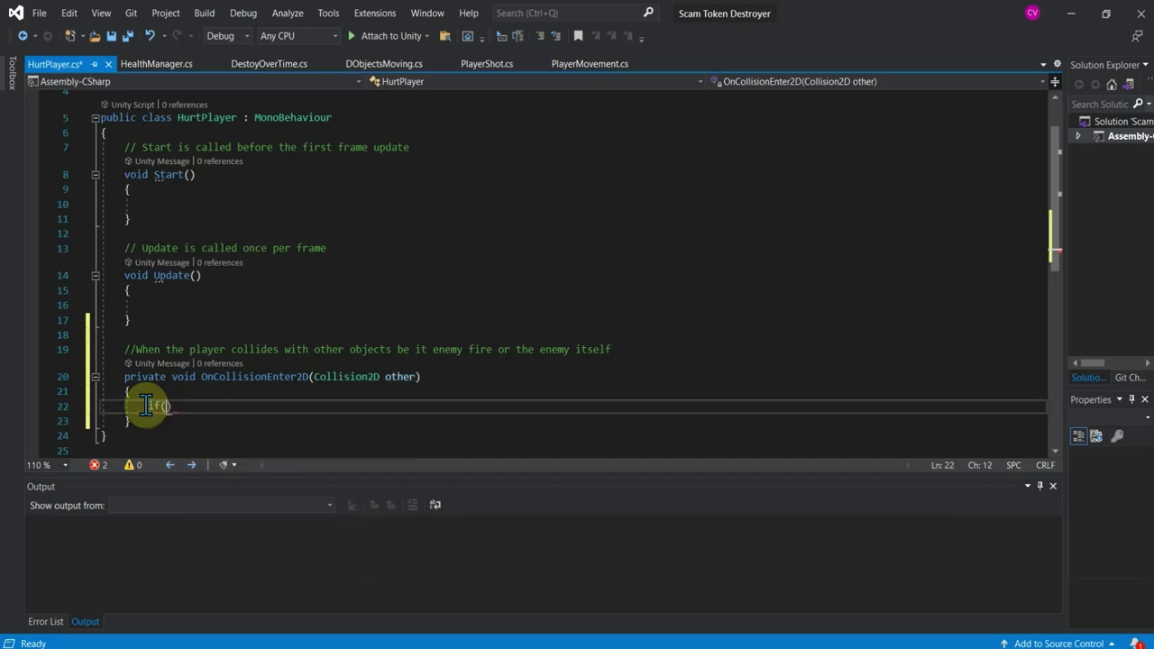
text(other.g)
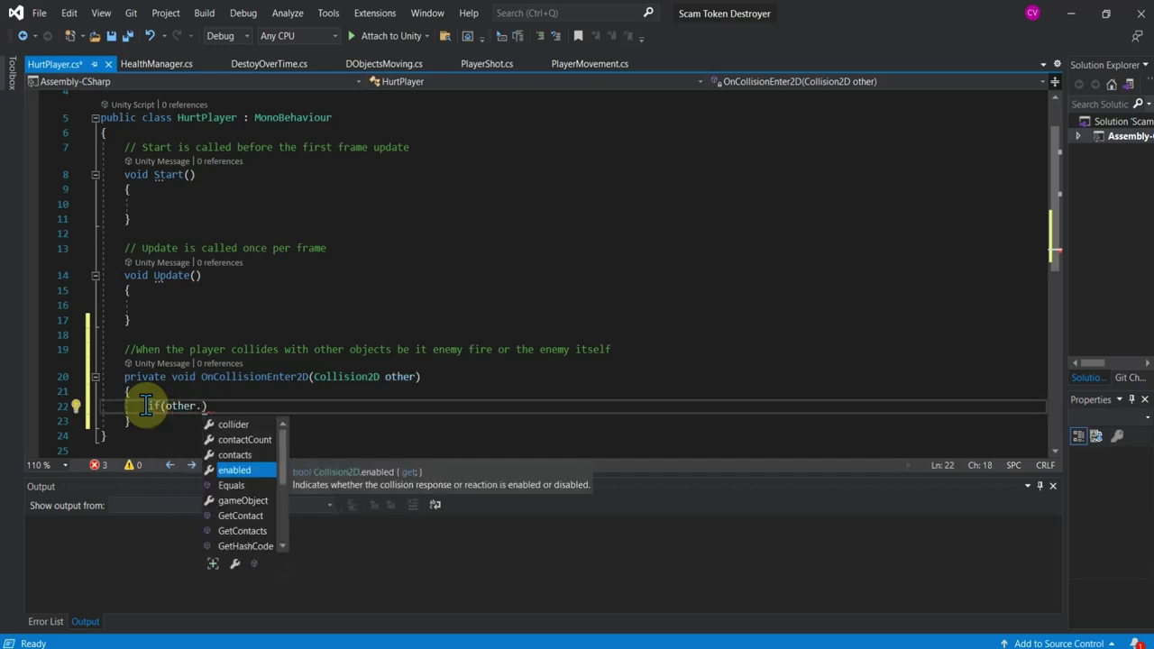
text(a)
key(Tab)
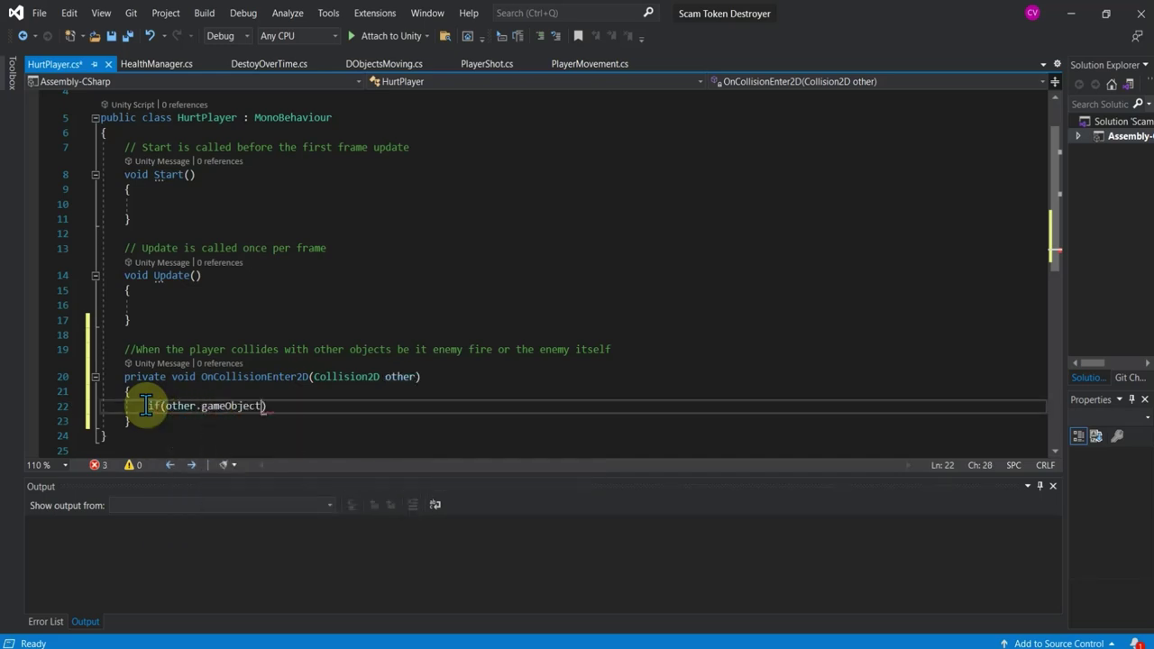
text(.tag)
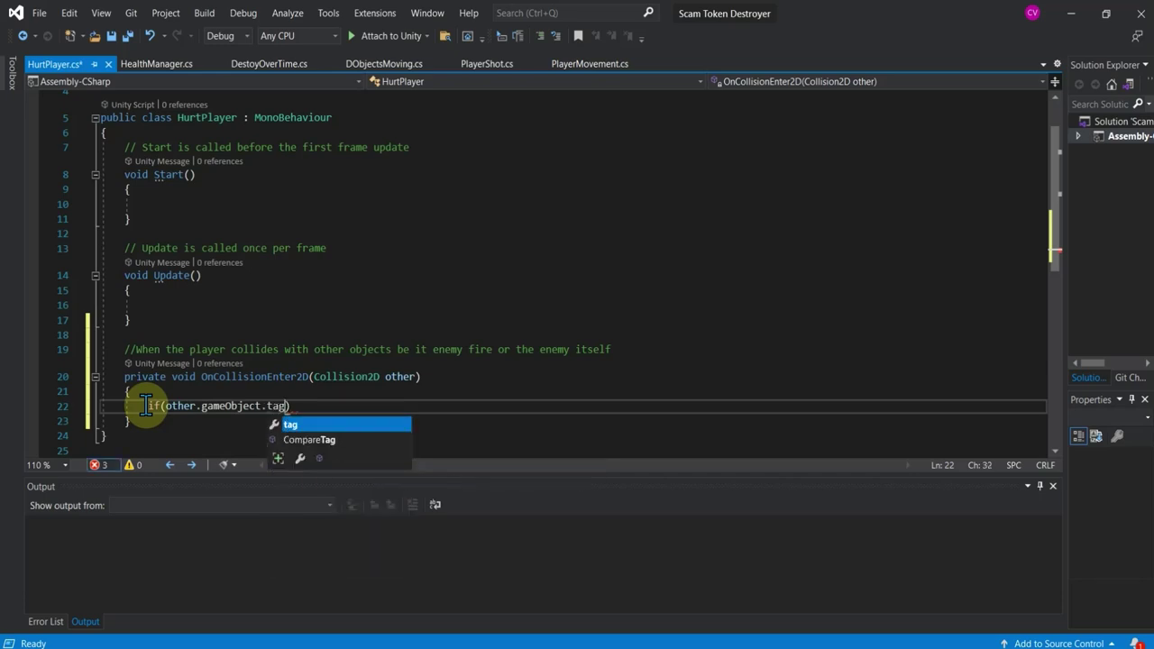
key(Escape)
text(="Player")
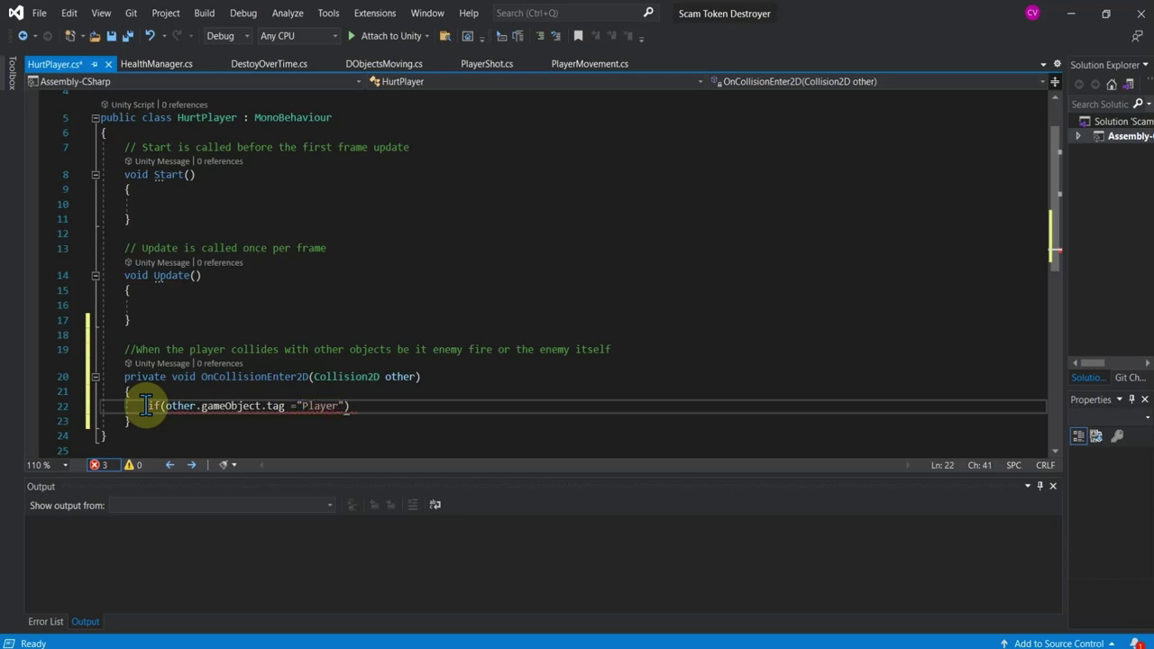
key(Return)
- Inside the if block, call HealthManager.instance.HurtPlayer() and save the script
text({)
key(Return)
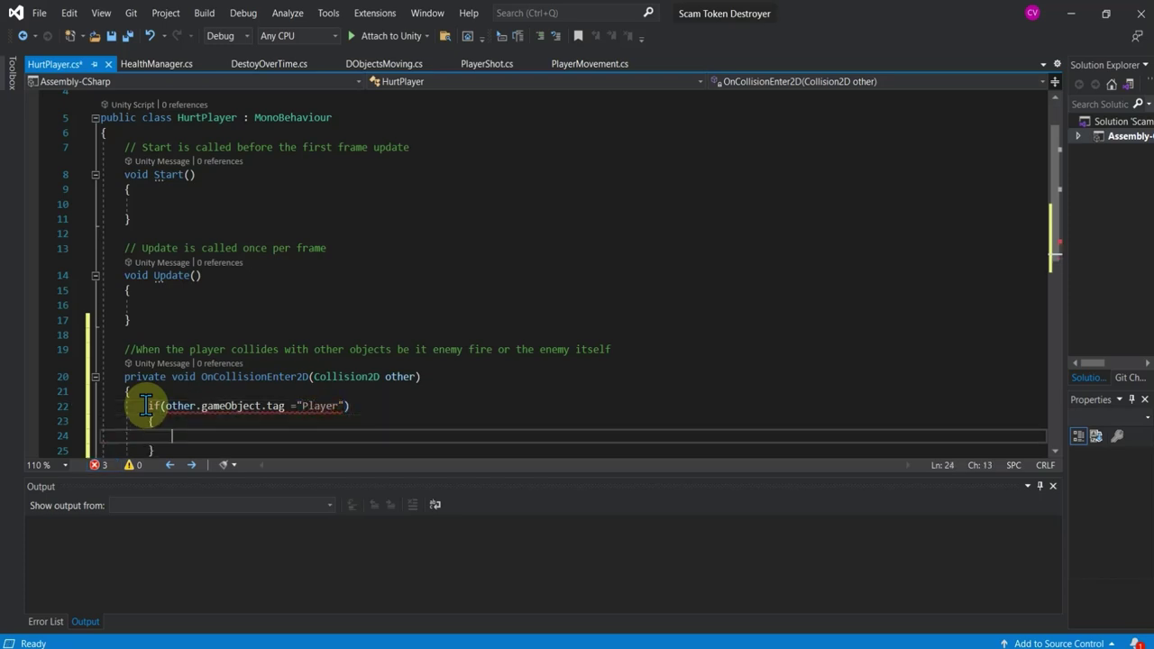
text(H)
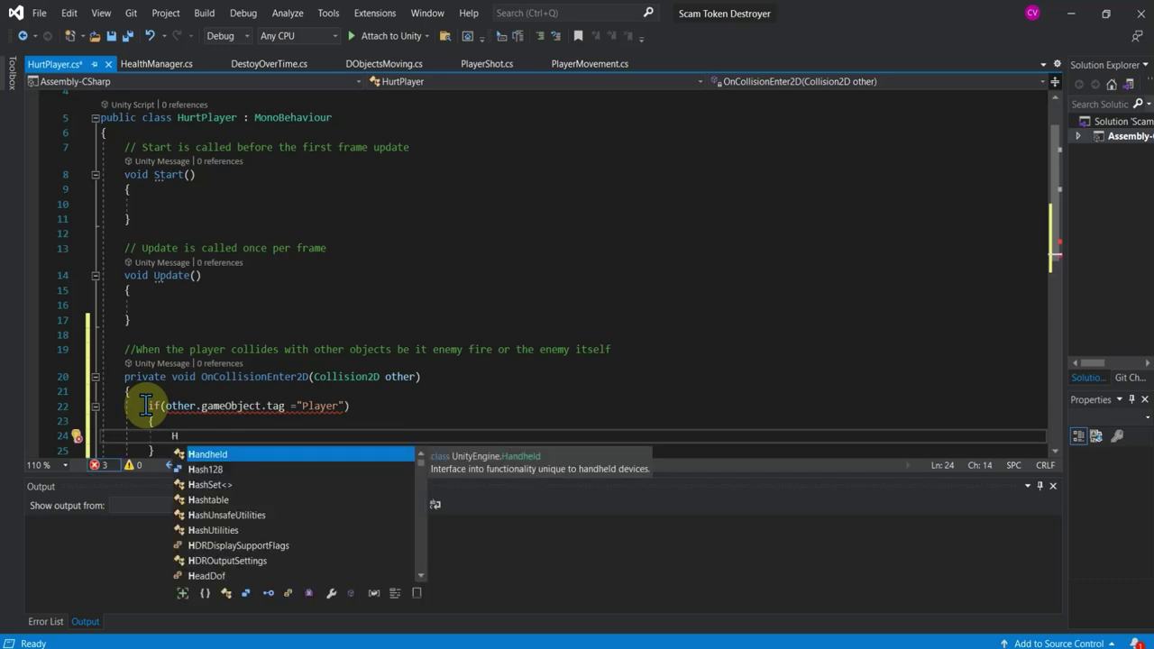
text(eal)
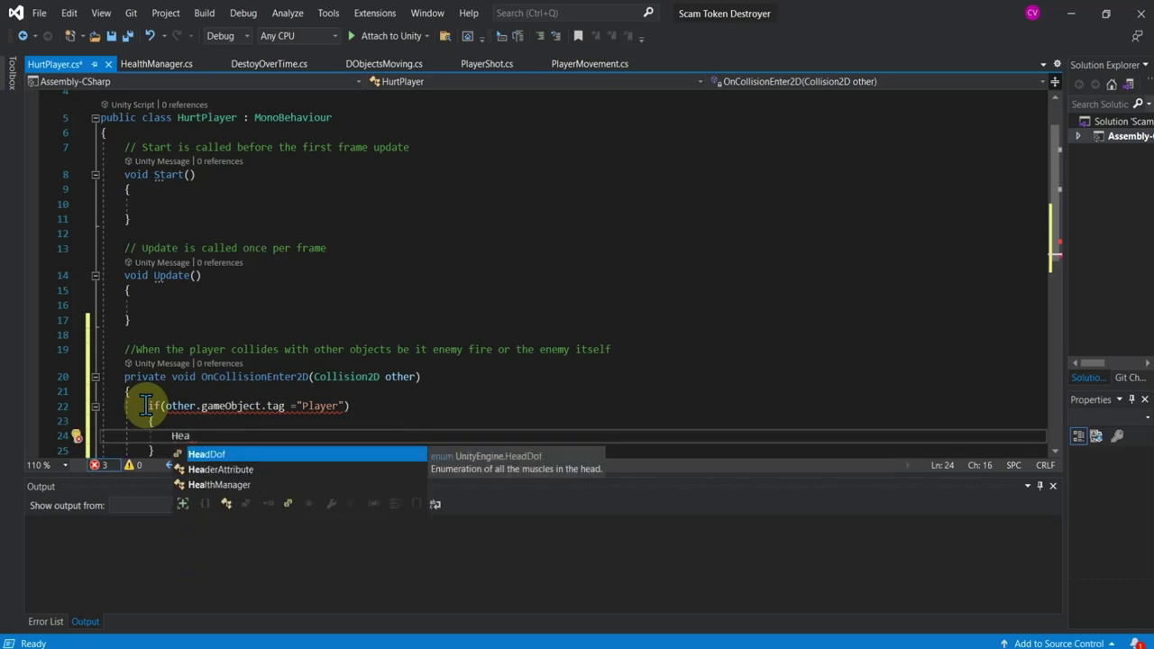
key(Down)
key(Down)
key(Tab)
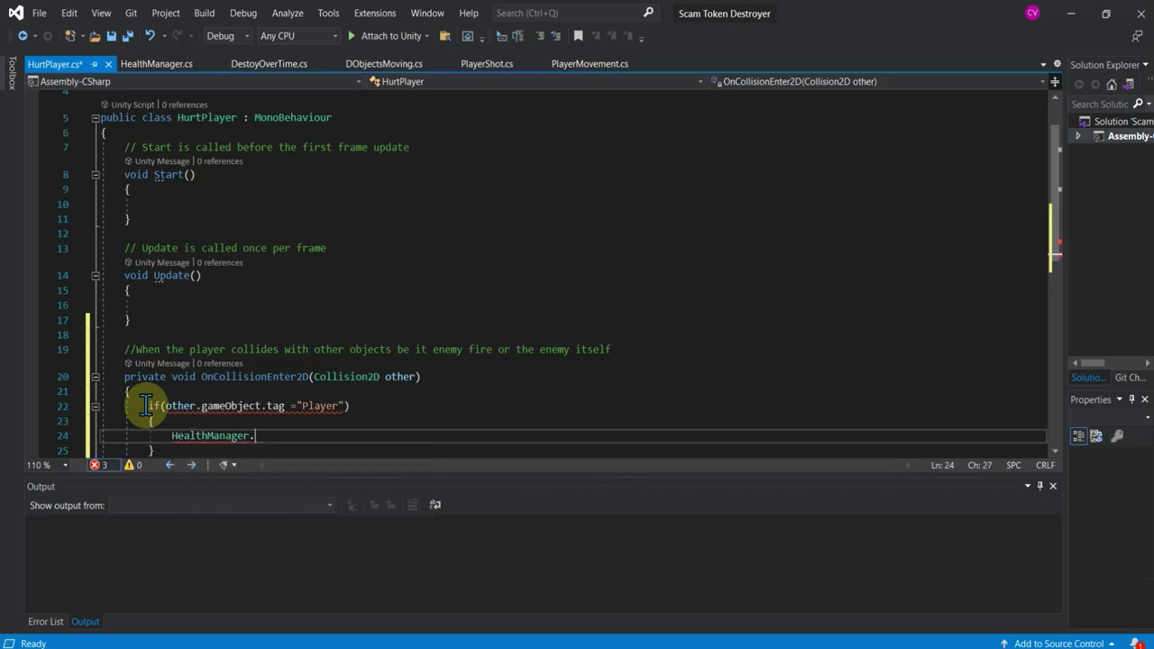
text(inst)
key(Tab)
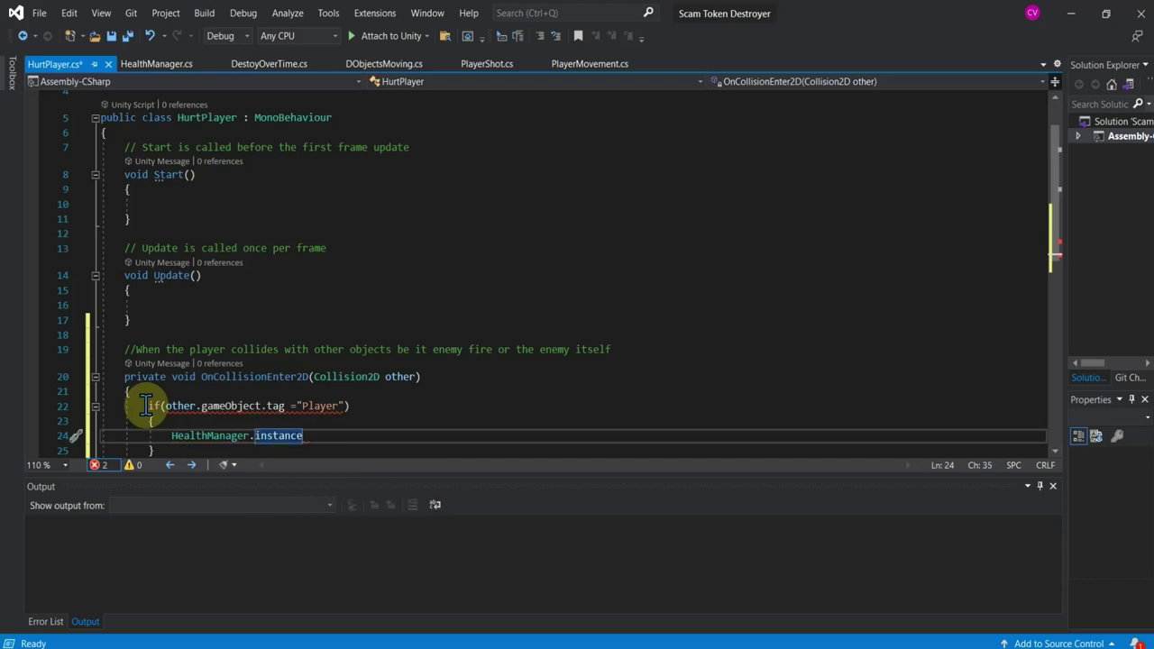
text(.)
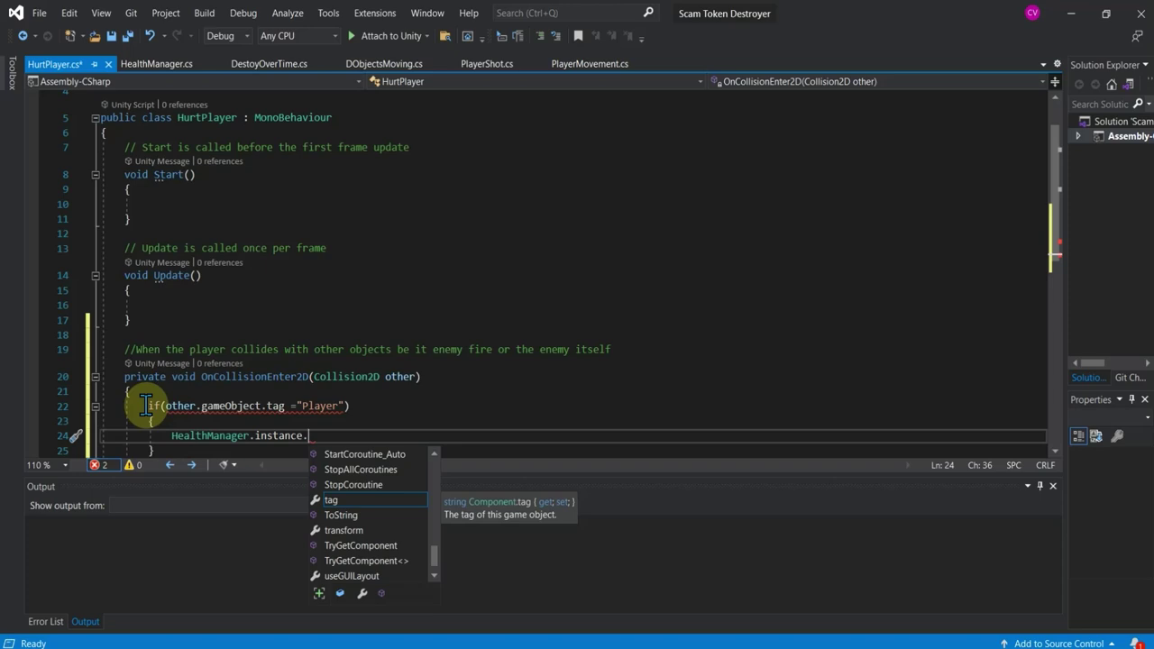
text(hu)
key(Tab)
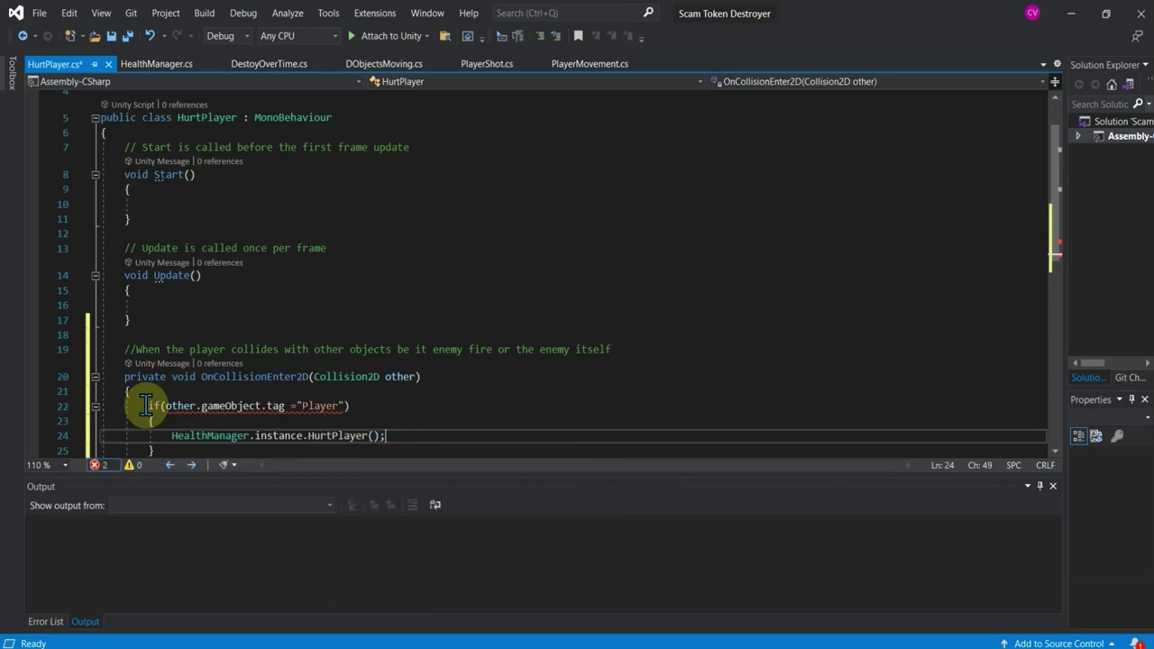
key(ctrl+s)
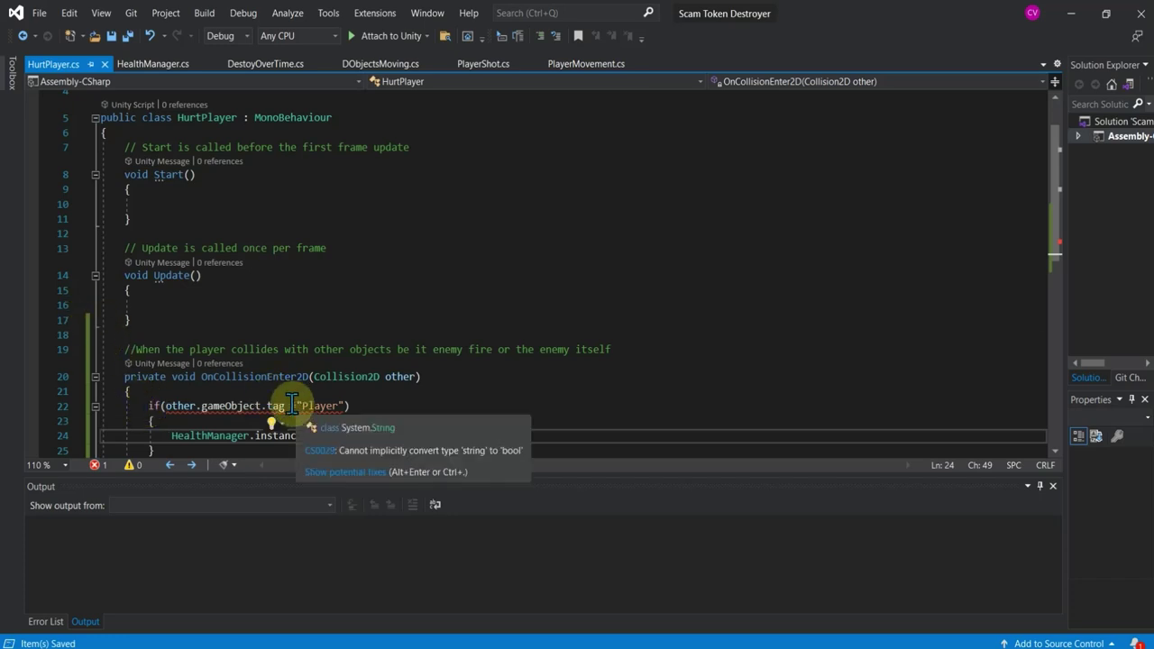
- Change the tag comparison to == "Player", save again, and attach to Unity
click(293, 407)
text(==)
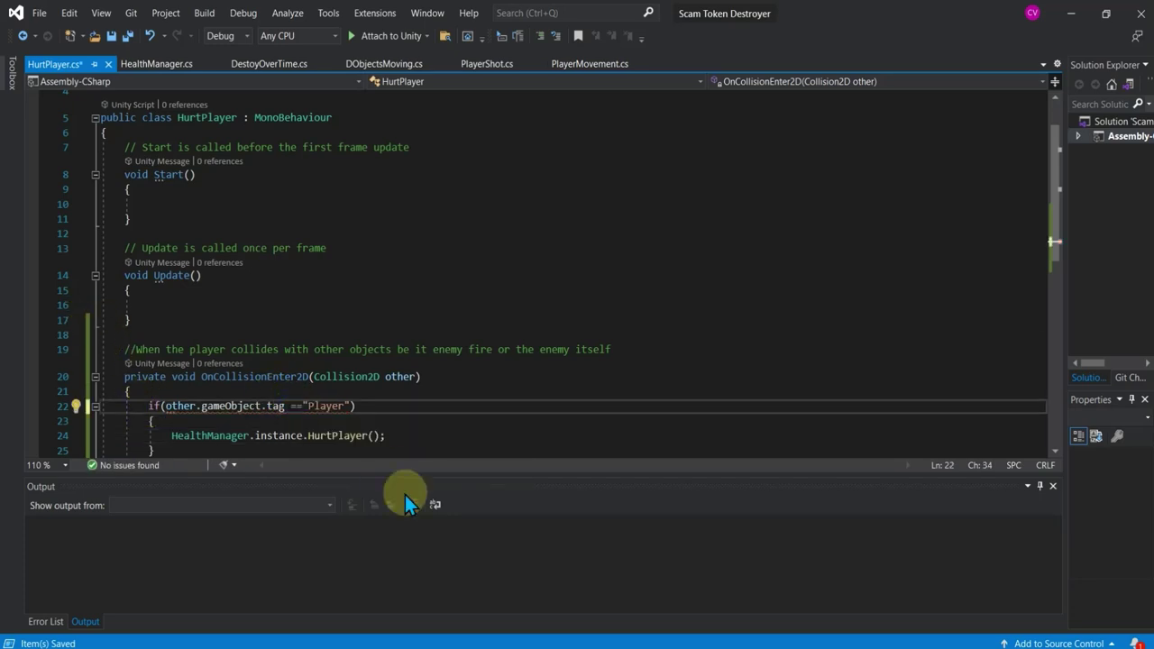
click(334, 376)
key(ctrl+s)
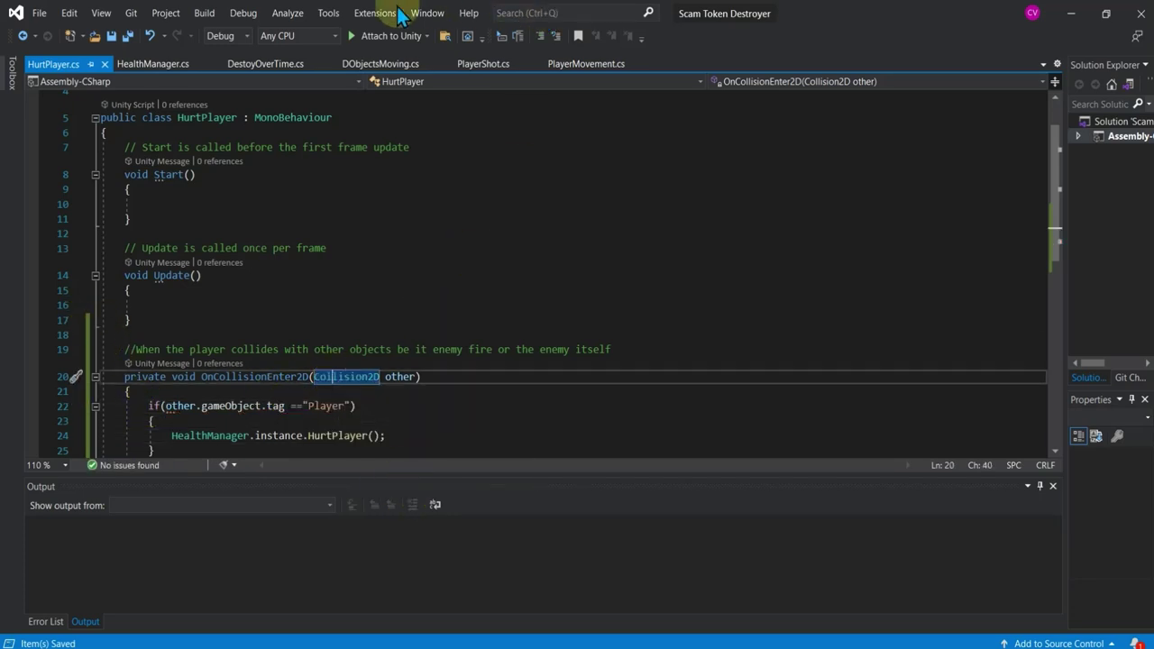
click(363, 38)
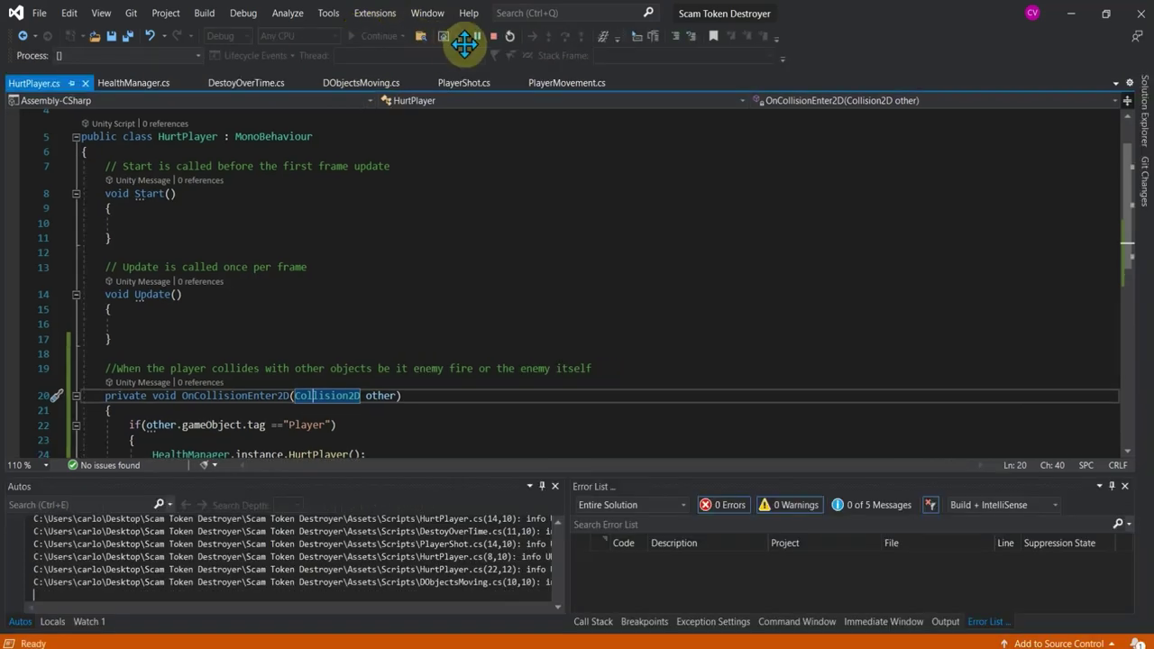
- Stop debugging, attach the HurtPlayer script to DestroyableObjects_0, and return to the Level1 scene
click(491, 36)
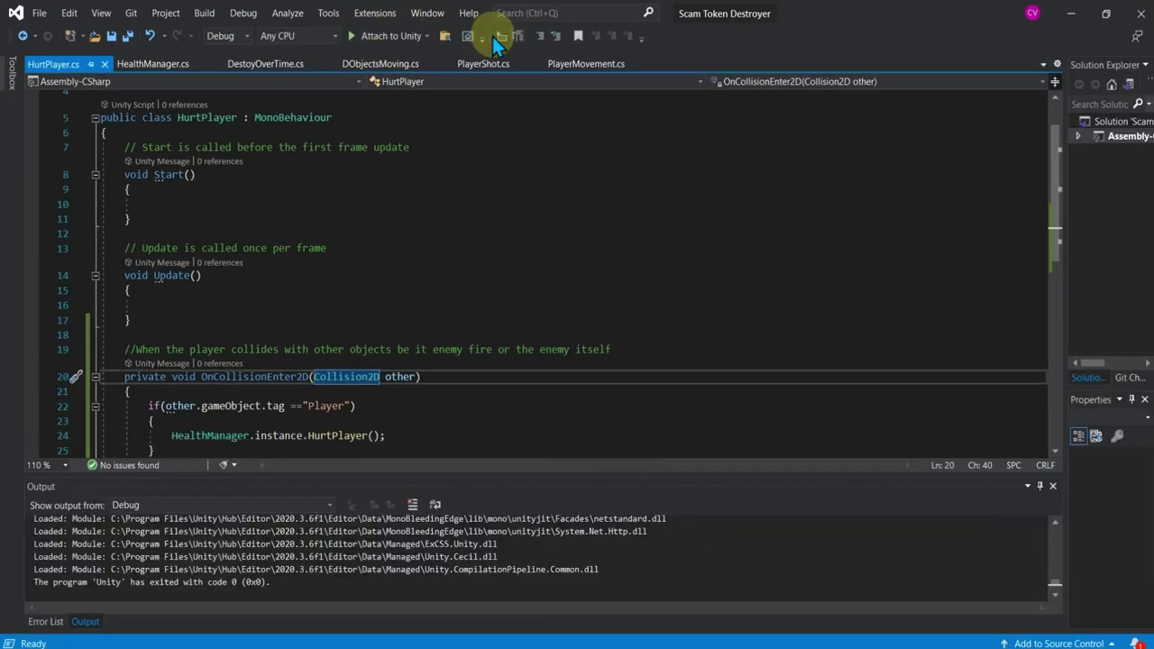
click(782, 642)
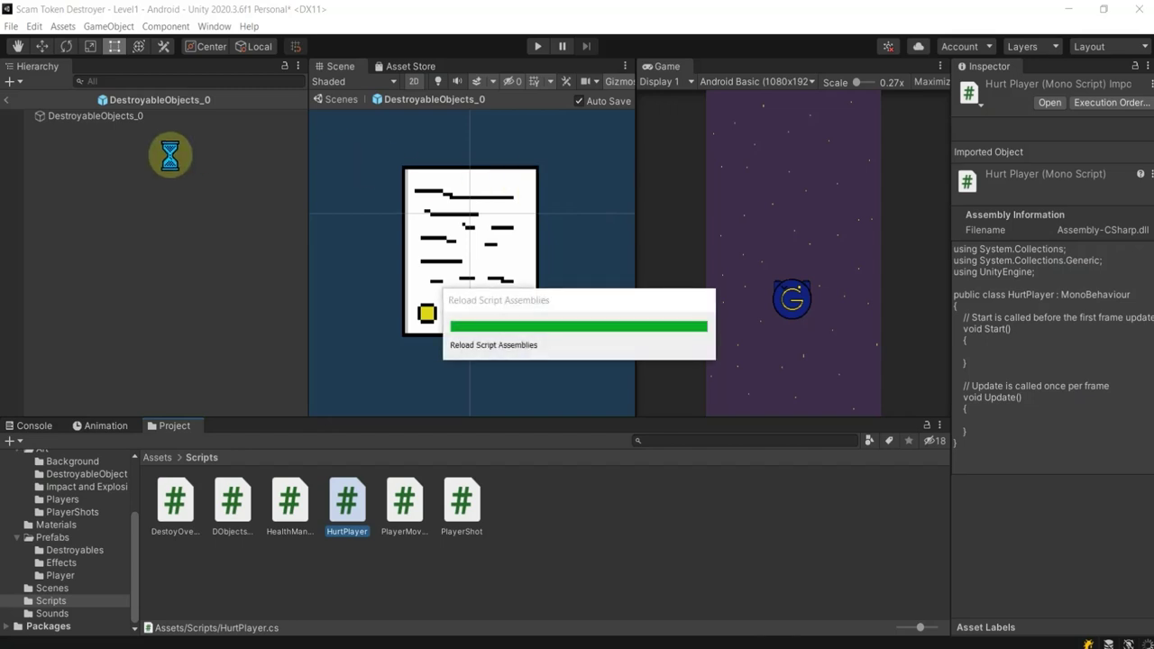
click(62, 115)
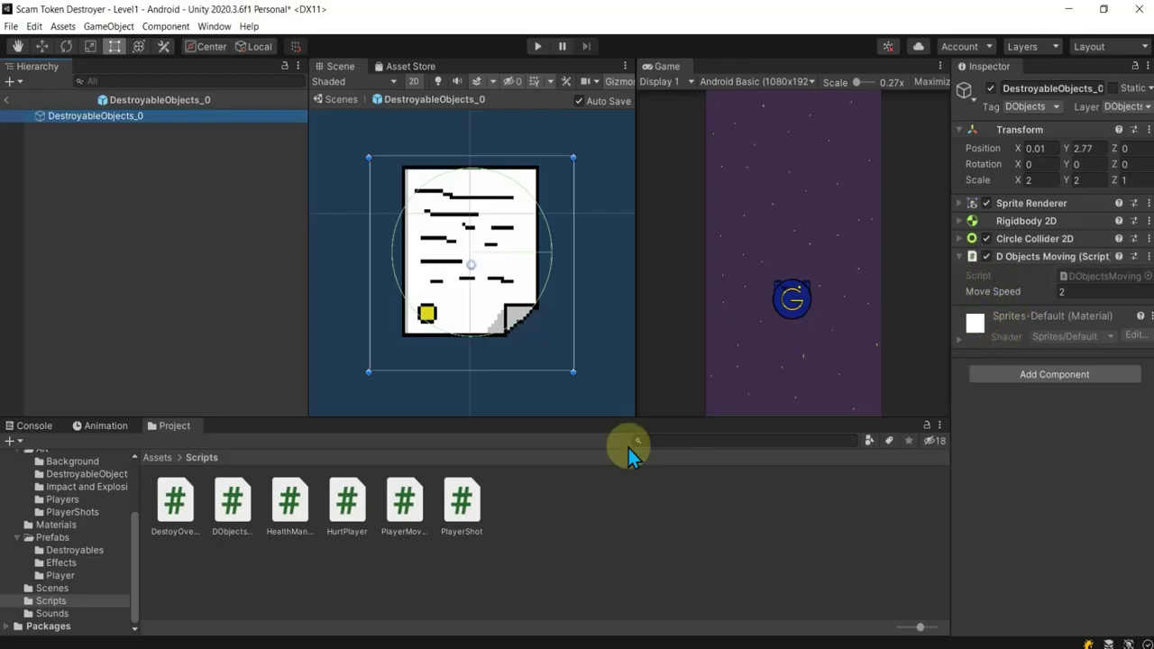
drag(352, 510, 1074, 462)
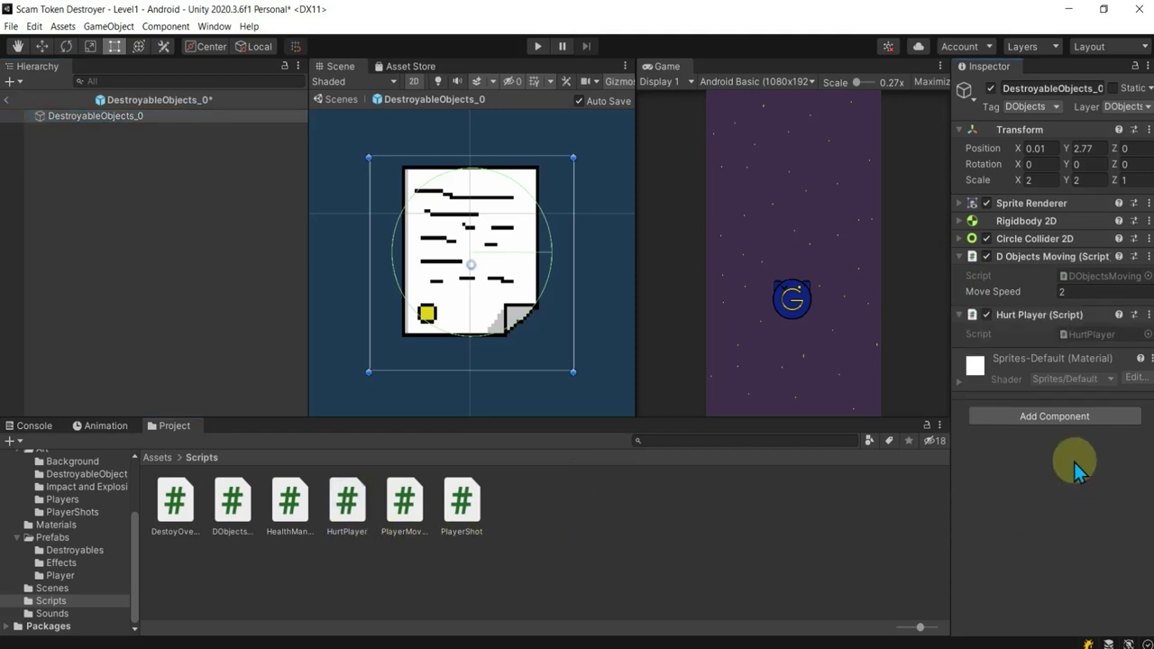
click(7, 99)
click(95, 160)
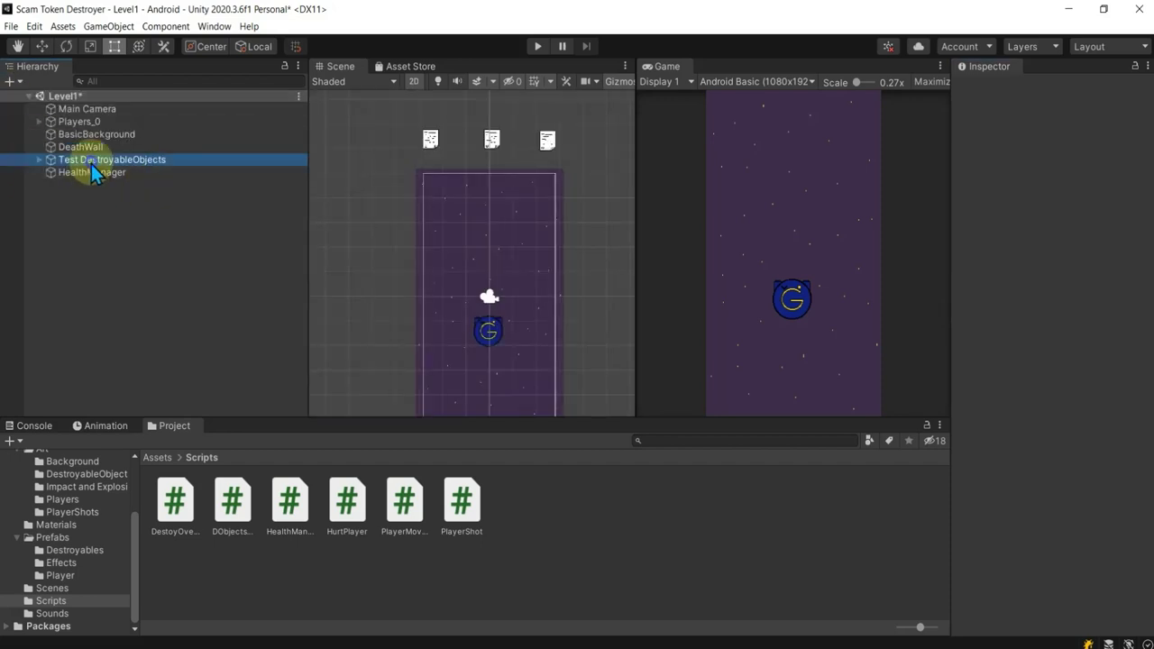
- Set the Players_0 object's Tag to Player in the Inspector
click(38, 159)
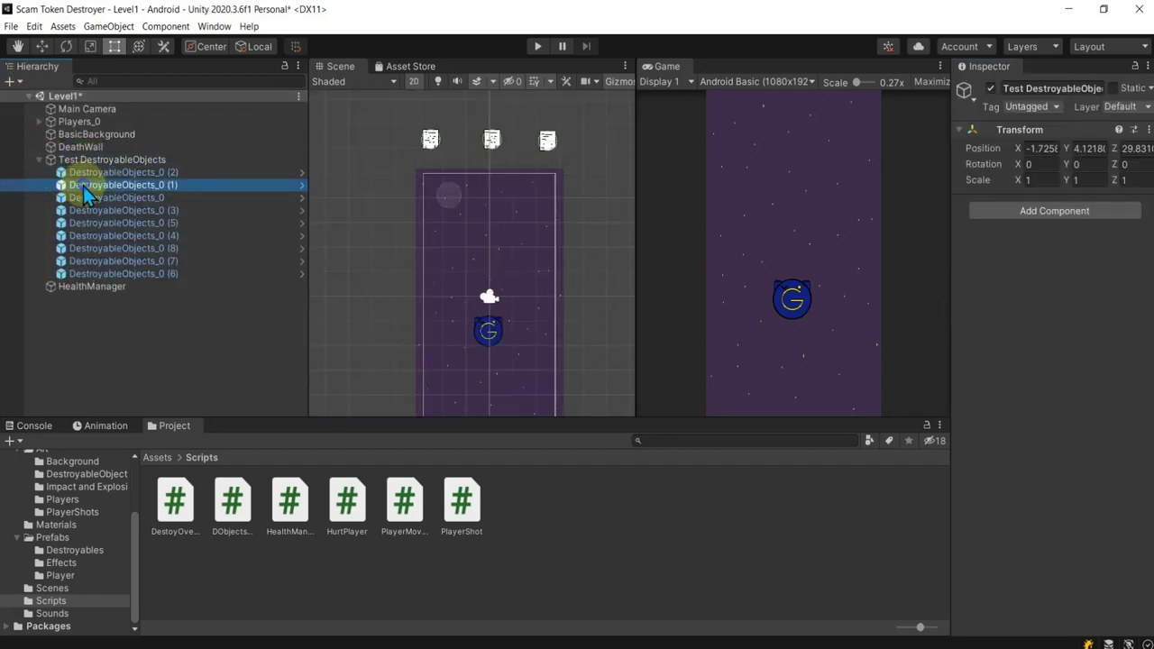
click(99, 185)
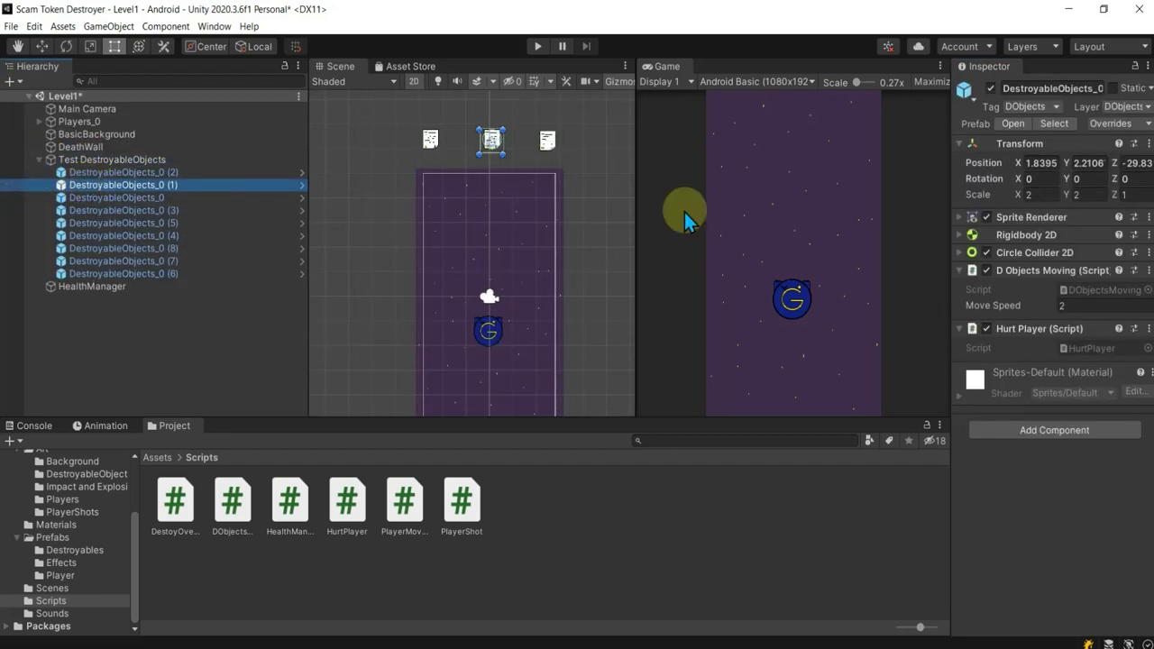
click(38, 160)
click(77, 121)
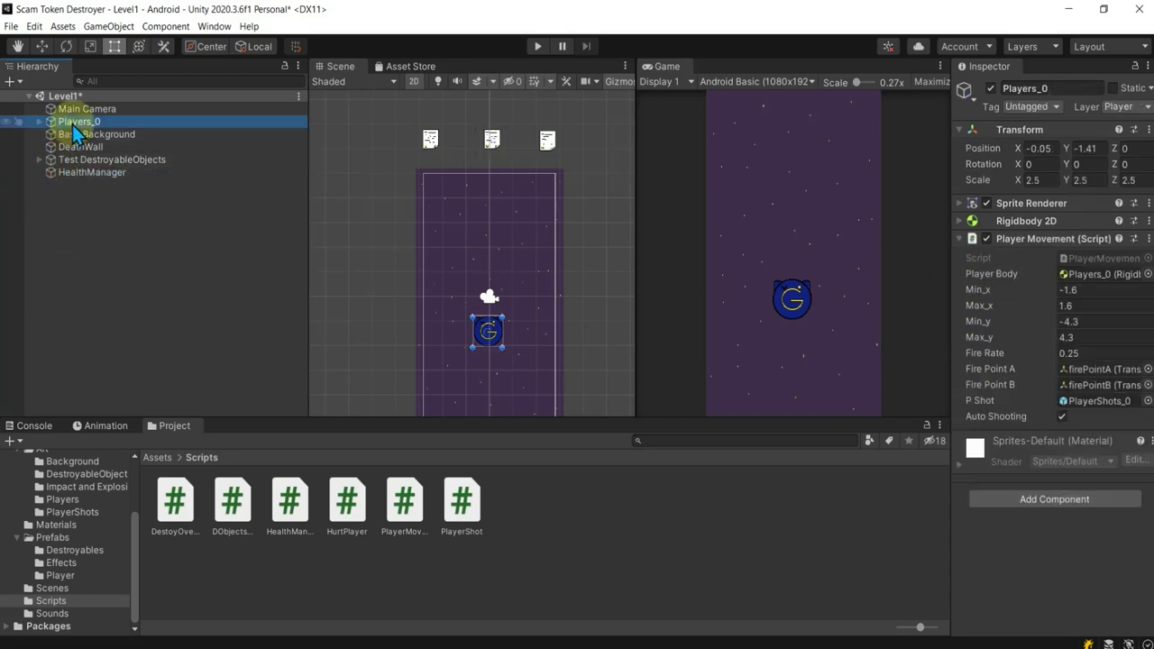
click(1032, 107)
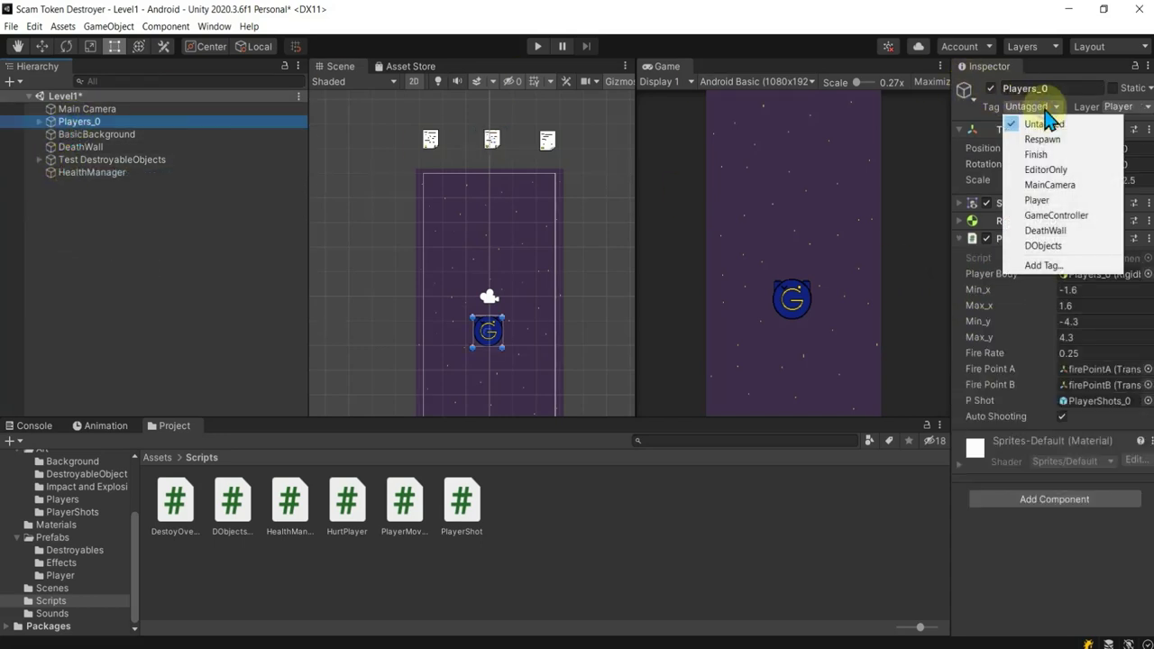
click(1037, 199)
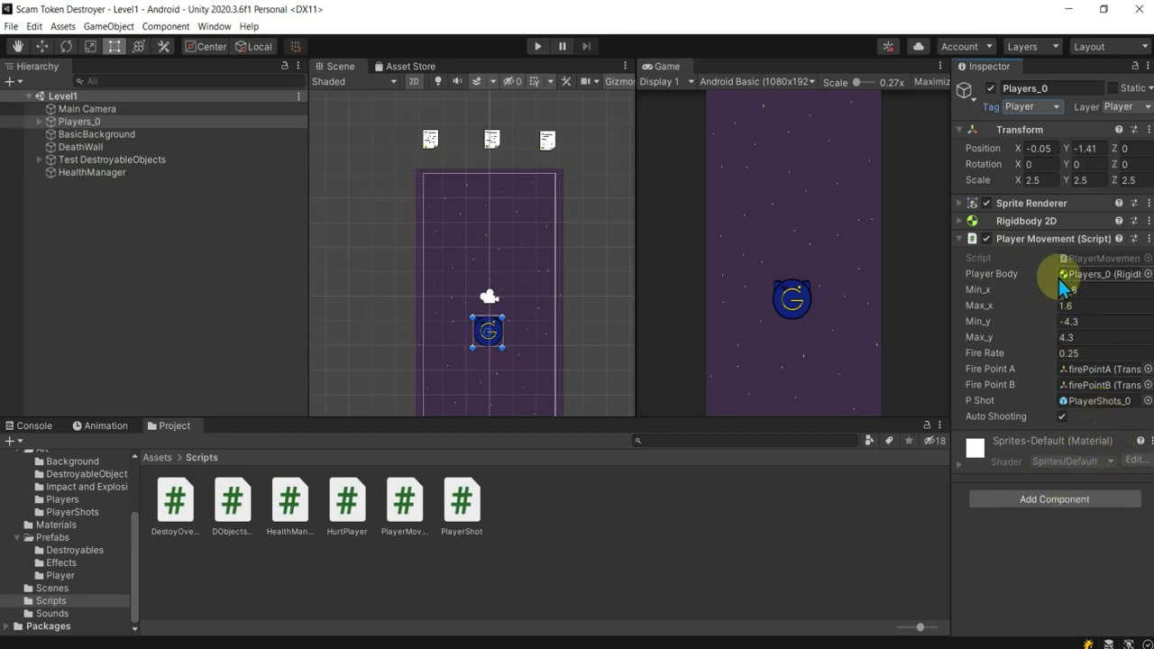
- Set Current Health and Max Health to 2 on the HealthManager object
click(115, 177)
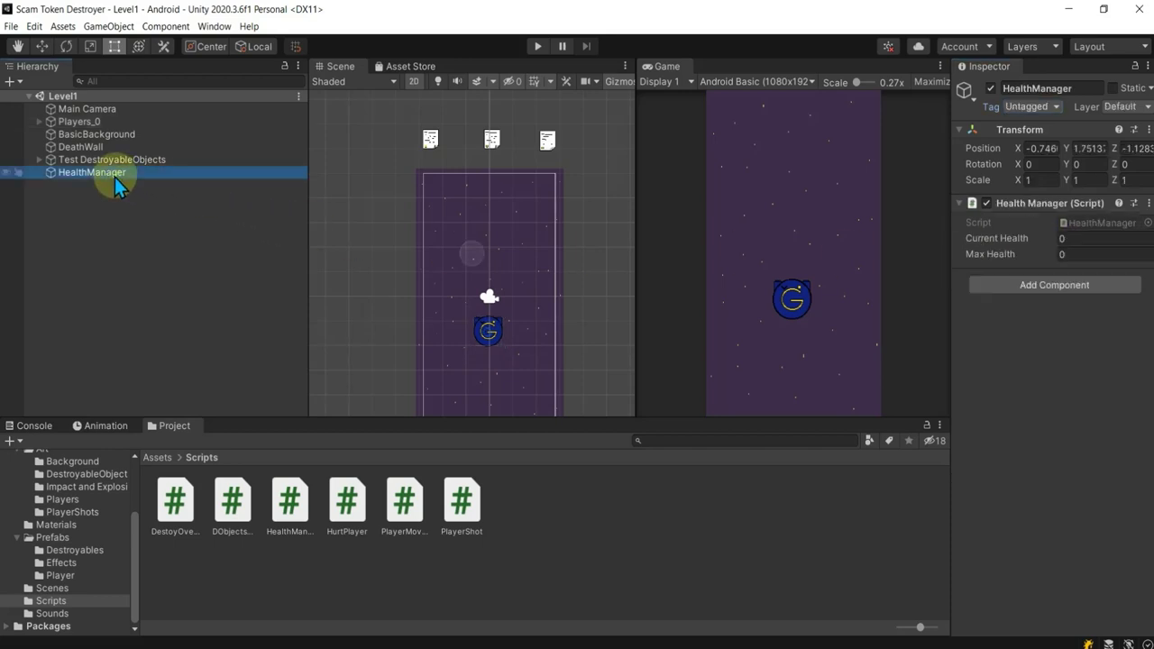
click(1075, 238)
text(2)
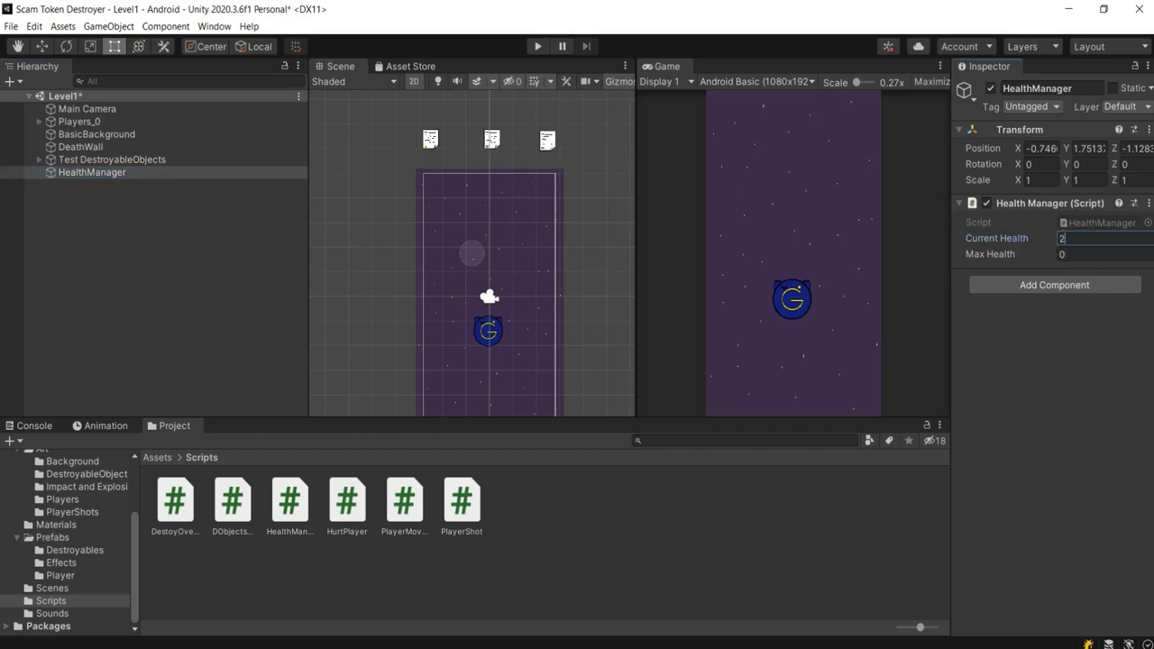
click(1075, 253)
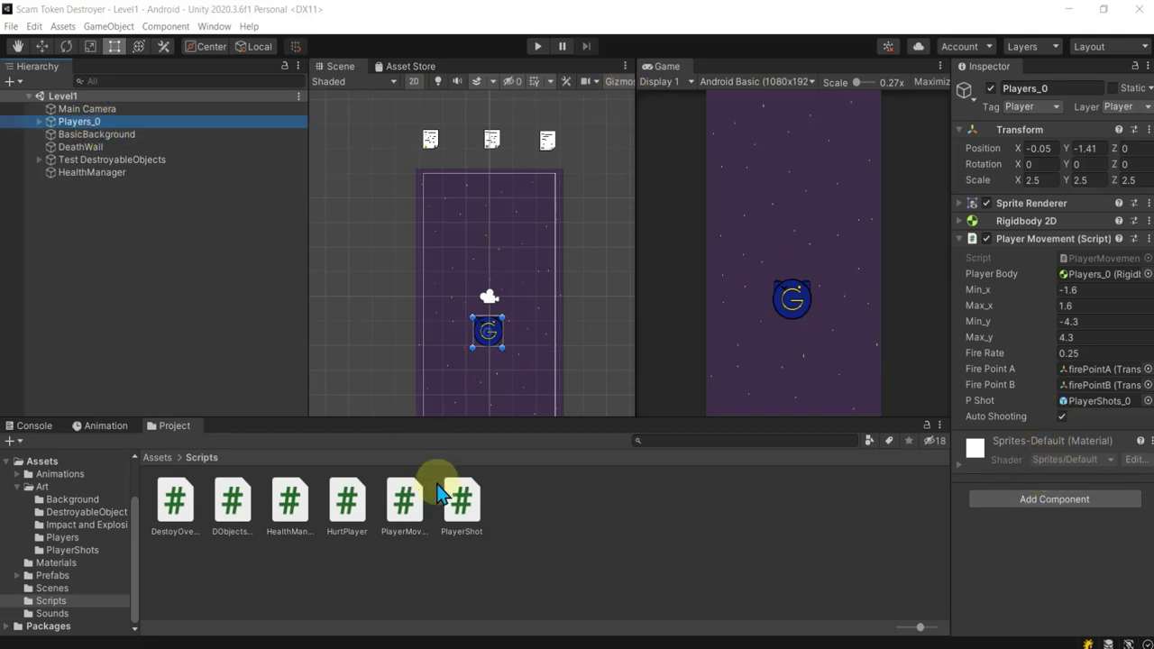
click(122, 173)
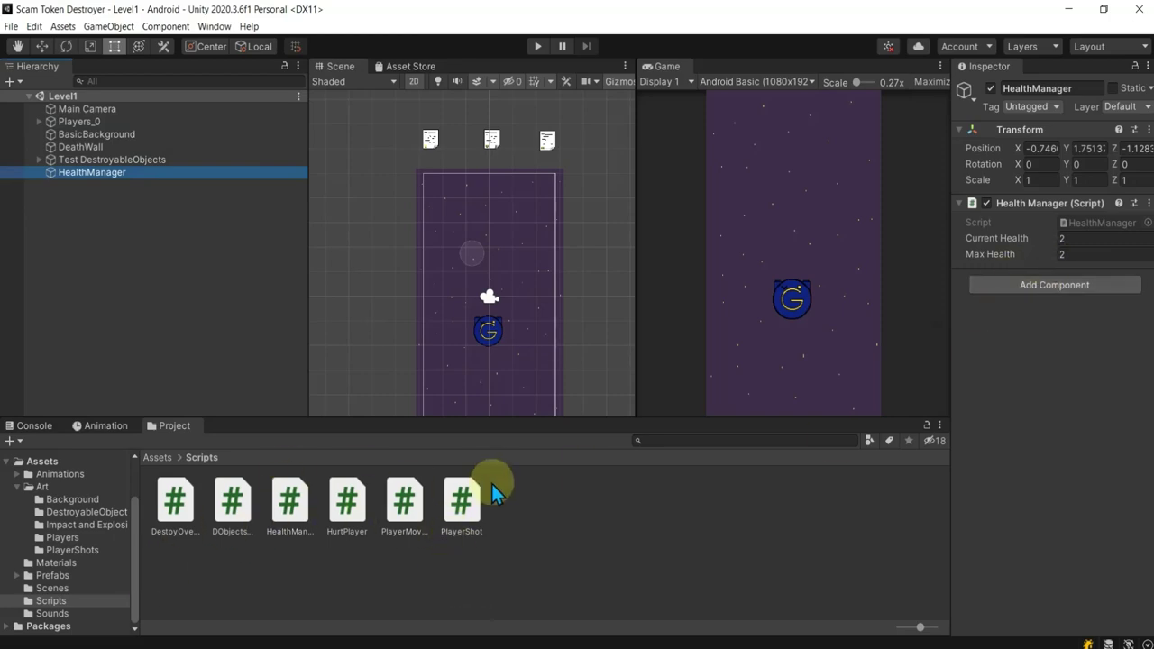
- Add '//The Player' and 'public GameObject ThePlayer;' after Awake in HealthManager.cs, then save and rebuild
double_click(293, 494)
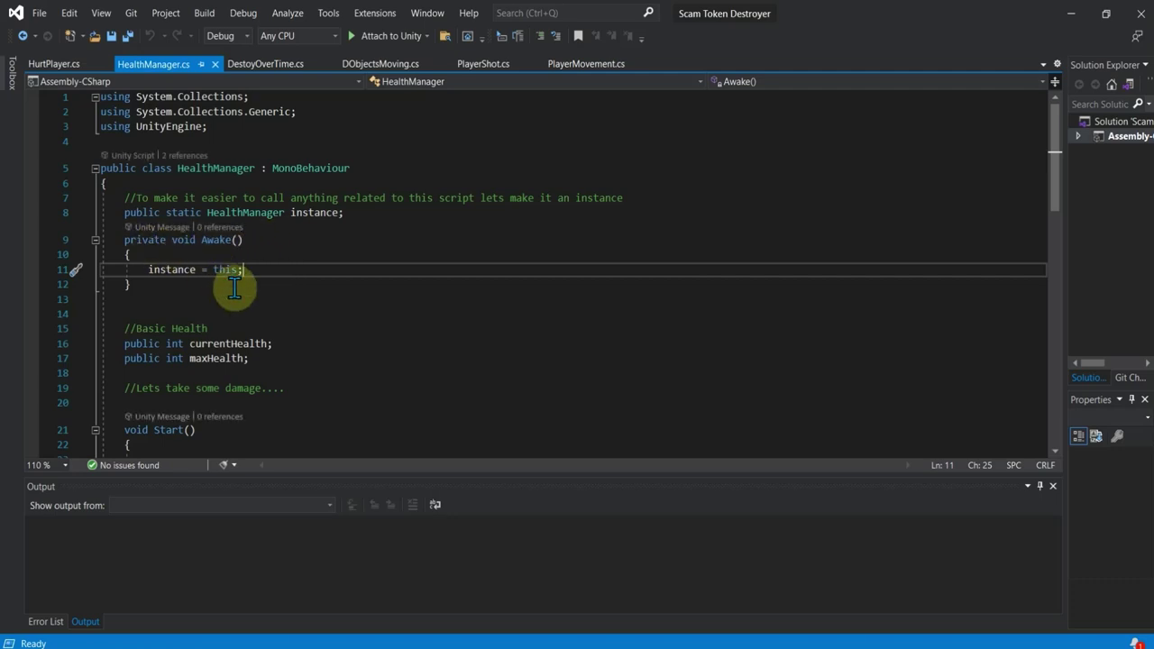
click(235, 287)
key(Return)
key(Return)
text(//The Player)
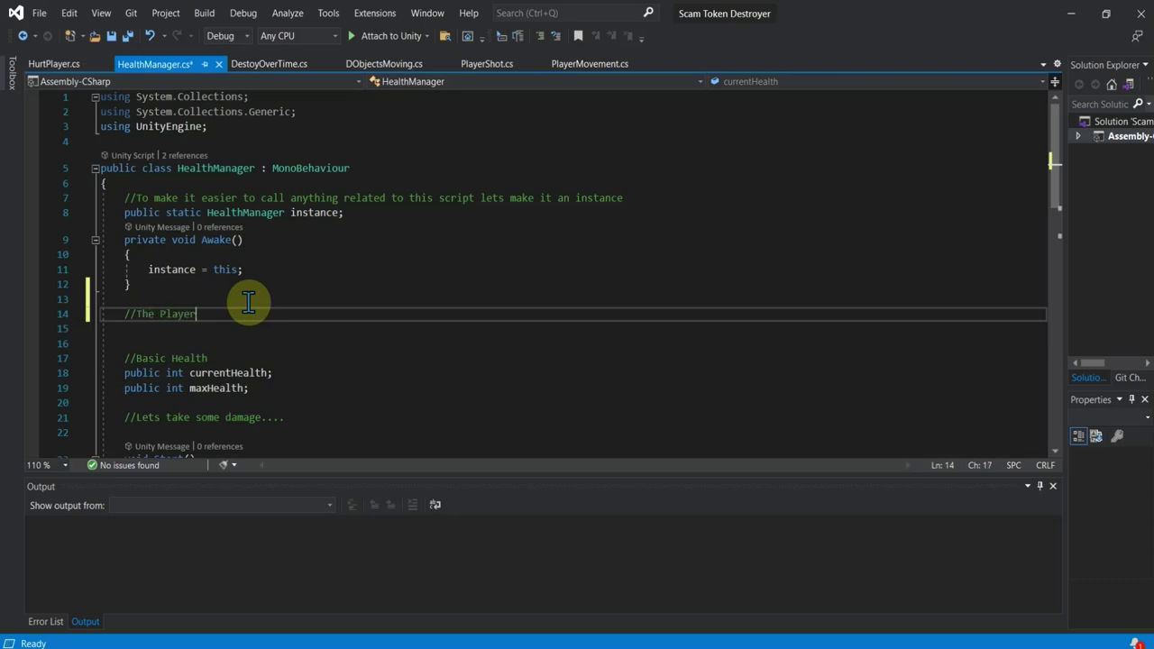
key(Return)
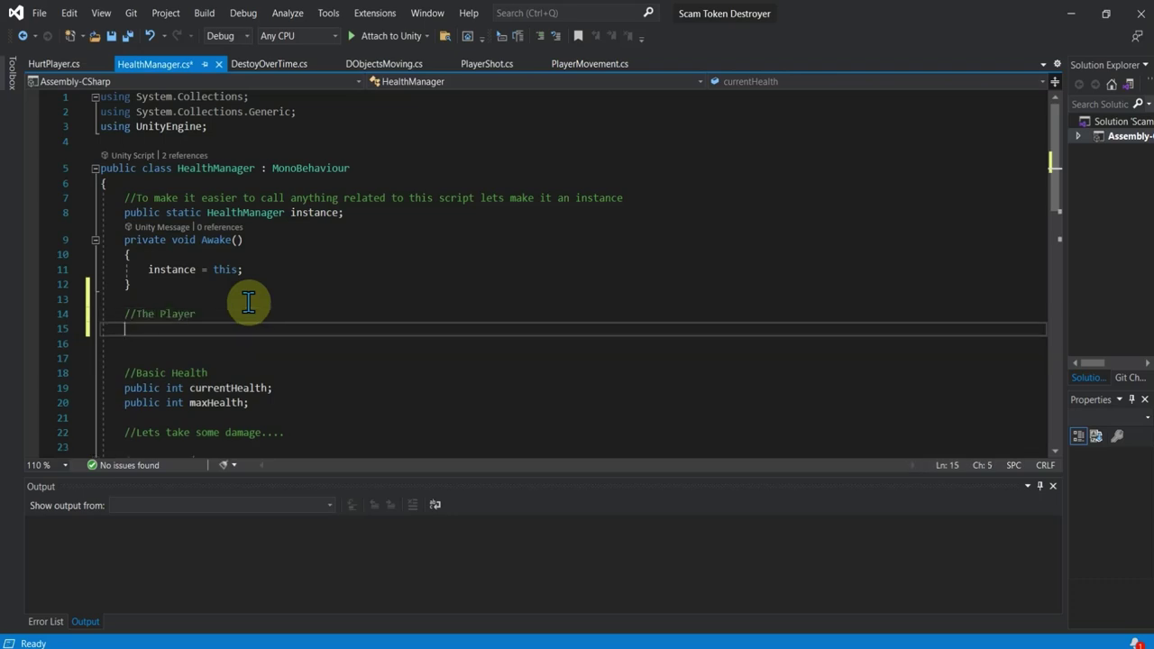
text(public )
text(game )
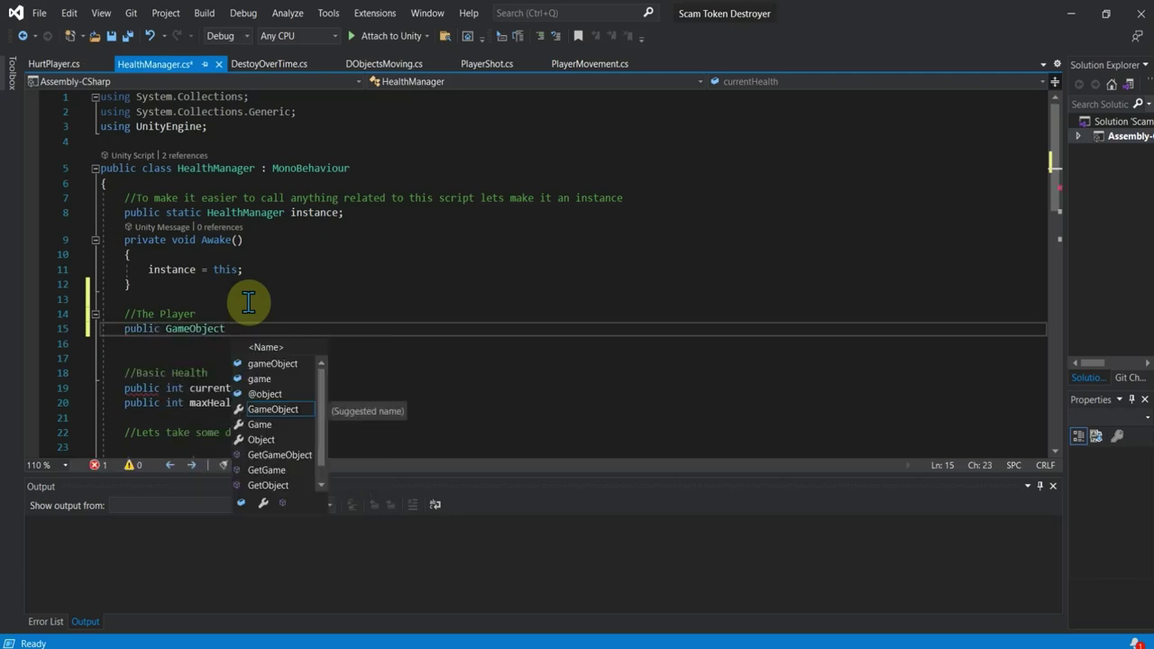
text(ThePlayer;)
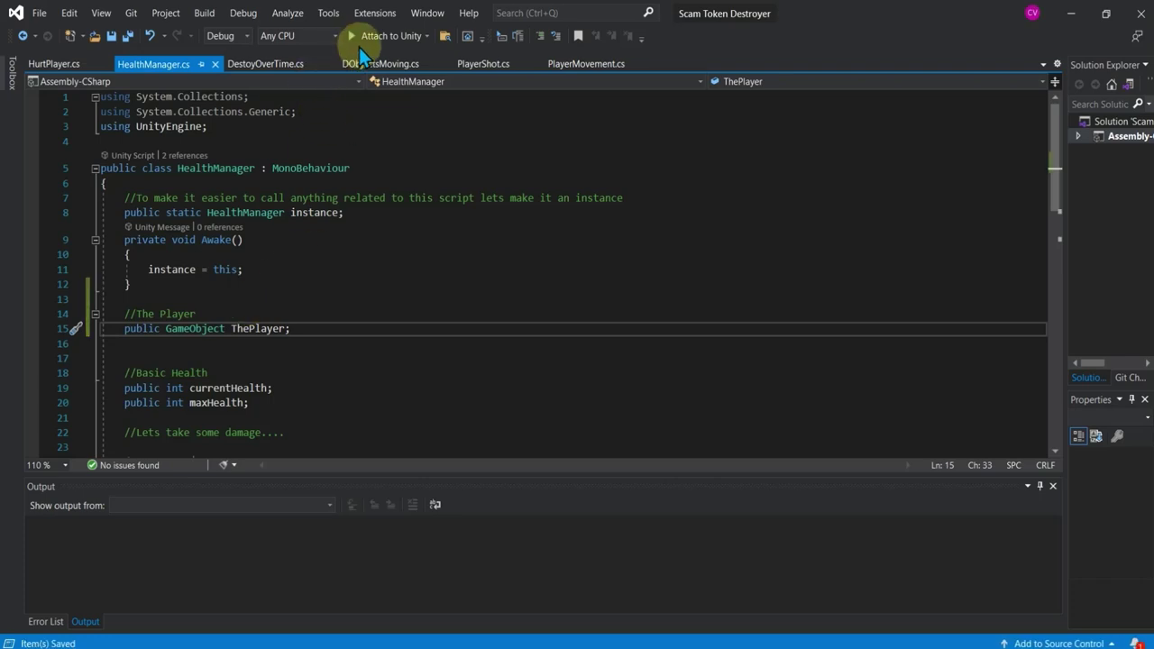
click(365, 36)
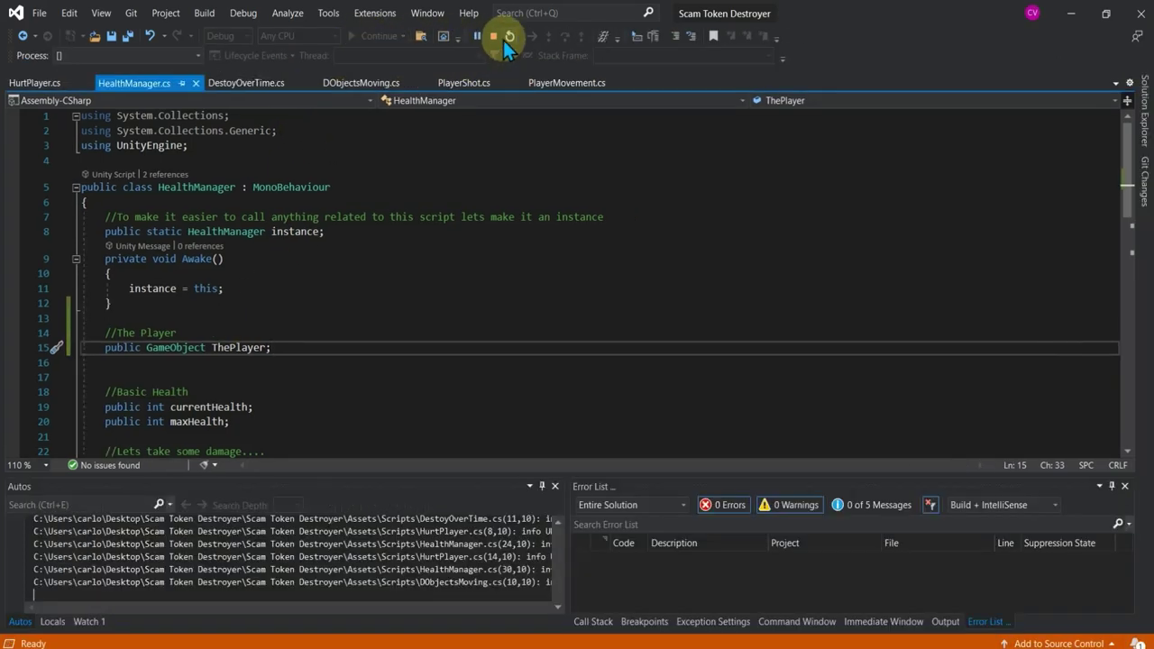
click(490, 36)
click(1077, 18)
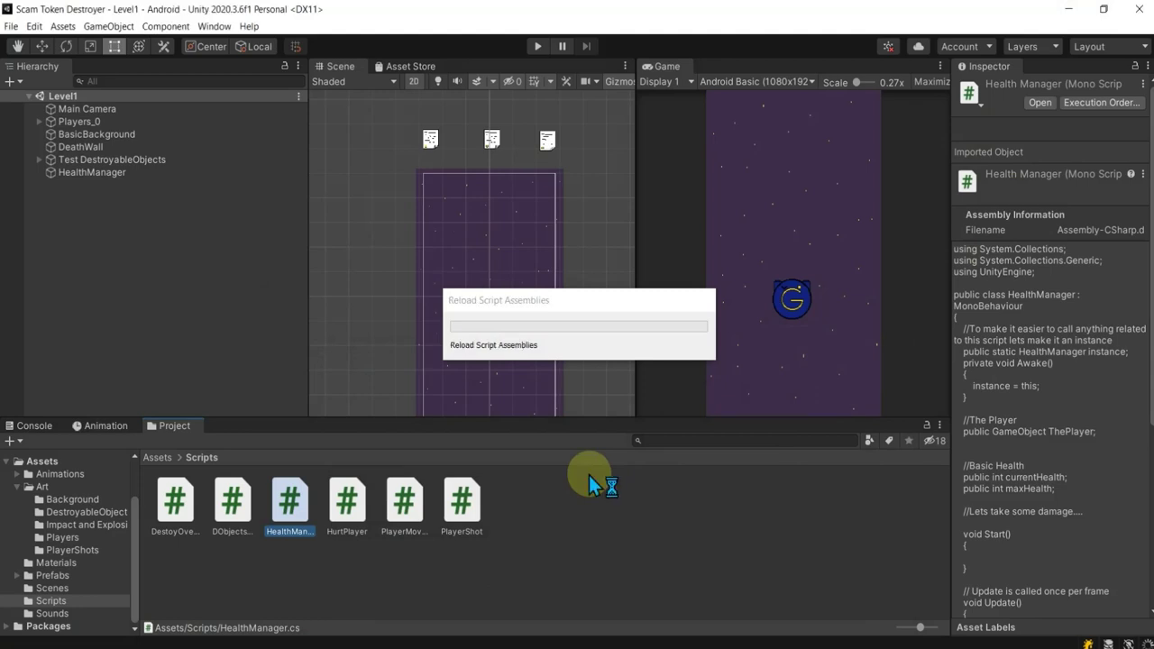
- Assign Players_0 to HealthManager's The Player field, then reopen HealthManager.cs
click(82, 169)
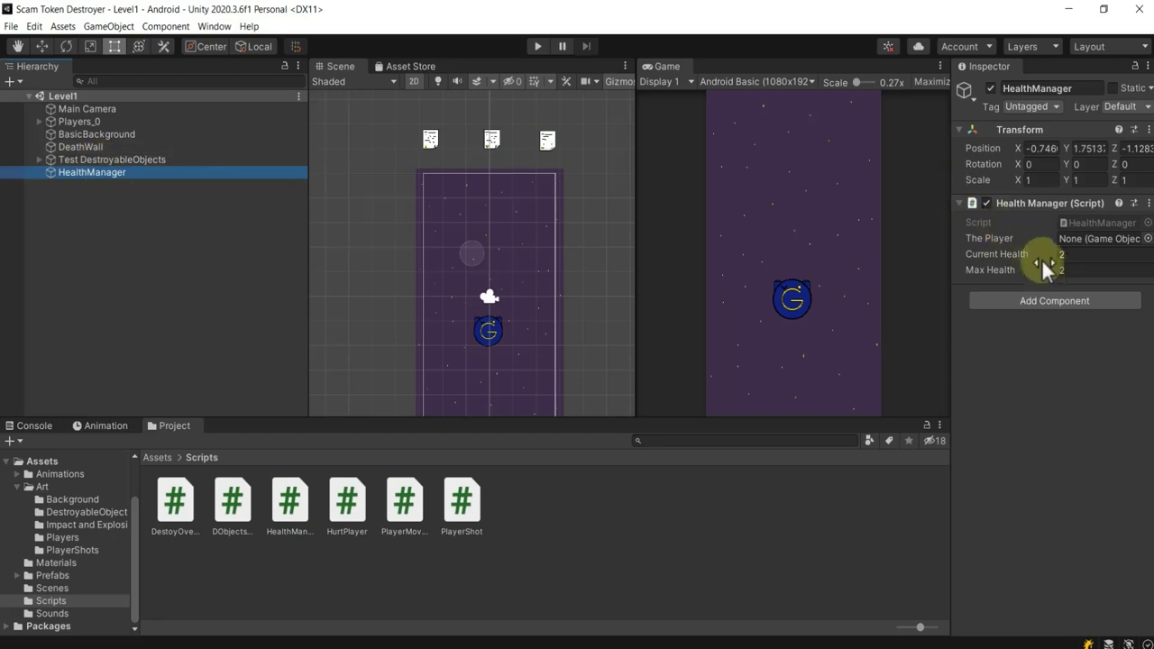
drag(94, 128, 1093, 245)
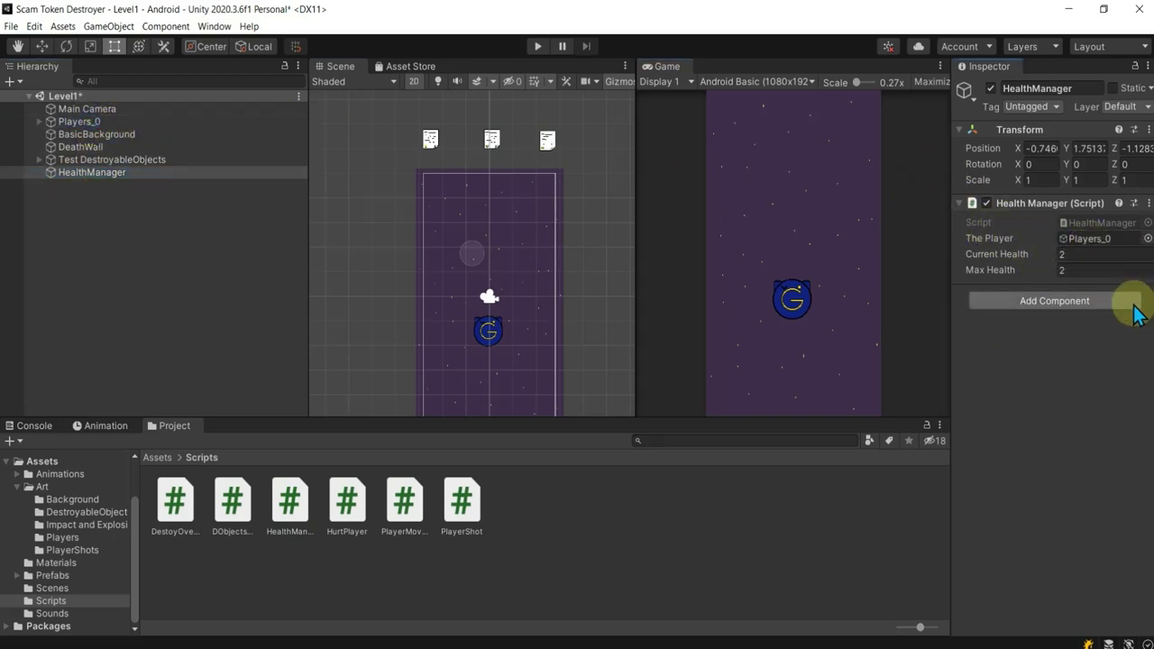
double_click(301, 509)
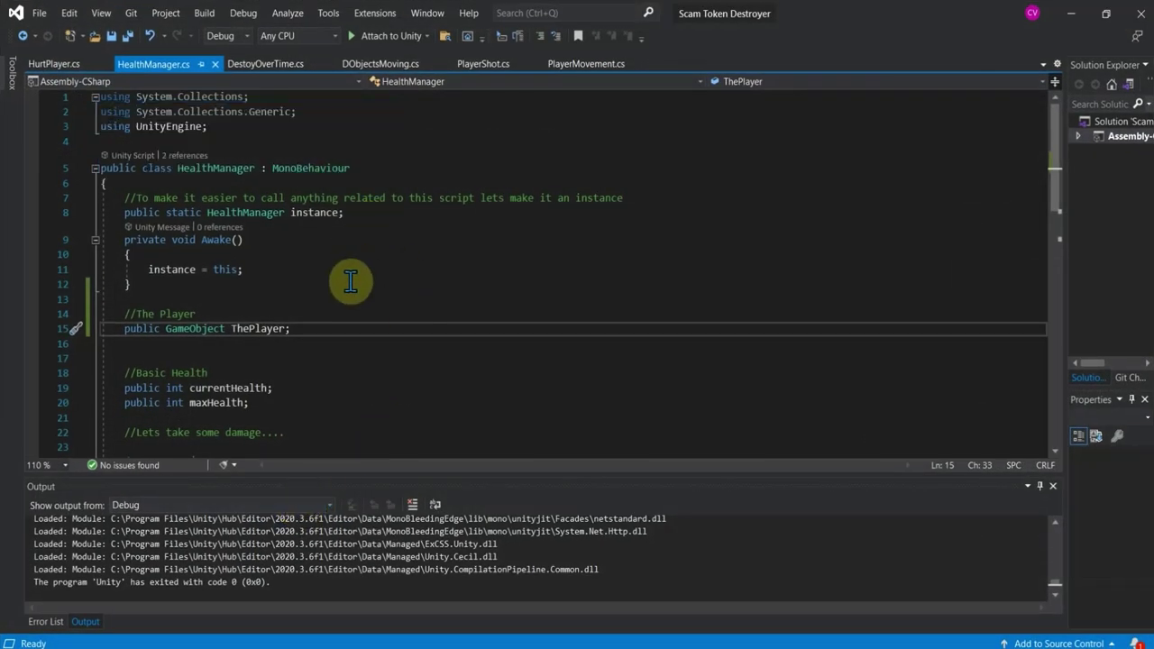
- In HurtPlayer, replace gameObject on line 42 with thePlayer
scroll(348, 330, down, 5)
scroll(348, 330, down, 5)
scroll(348, 330, up, 1)
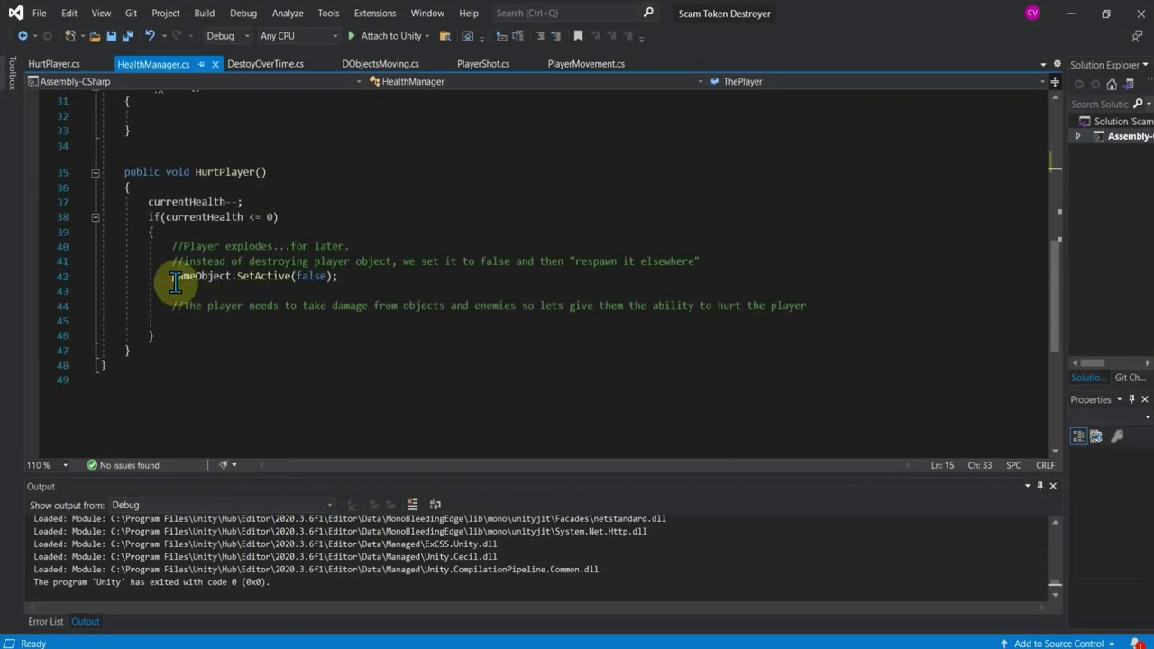
double_click(222, 276)
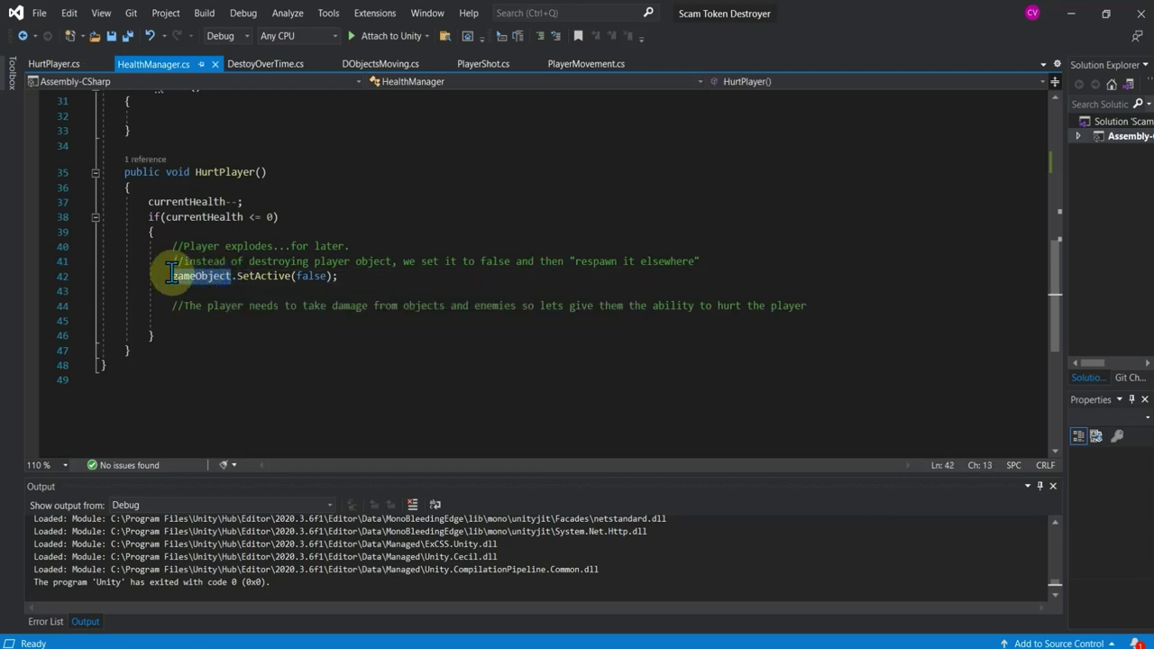
text(thePlayer)
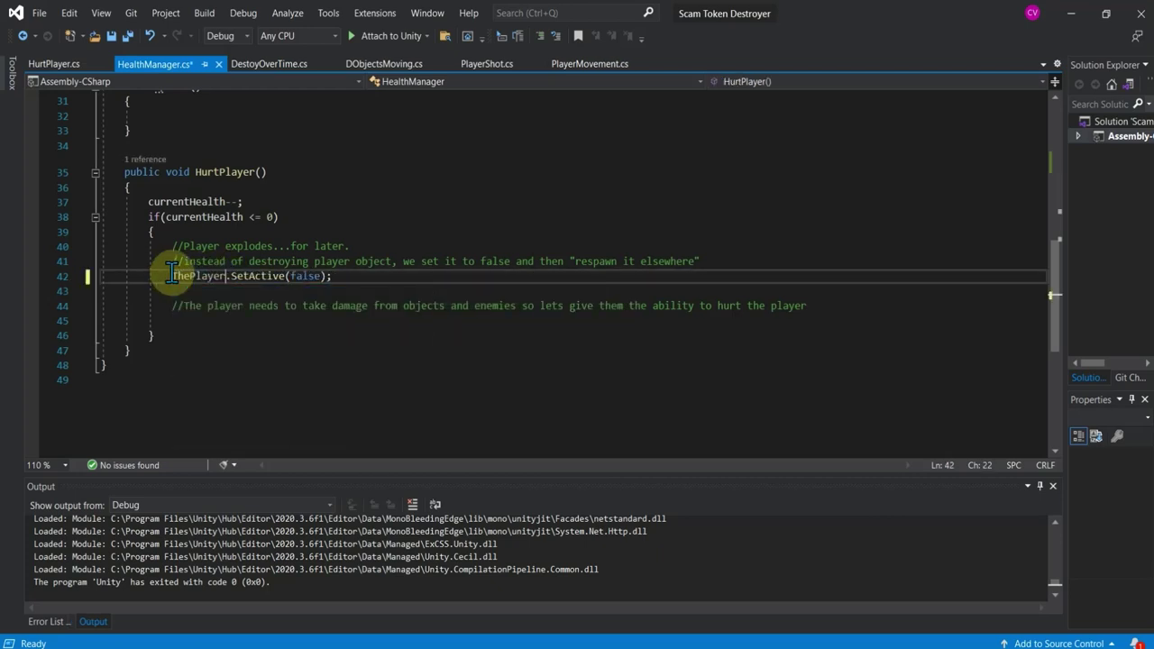
click(278, 261)
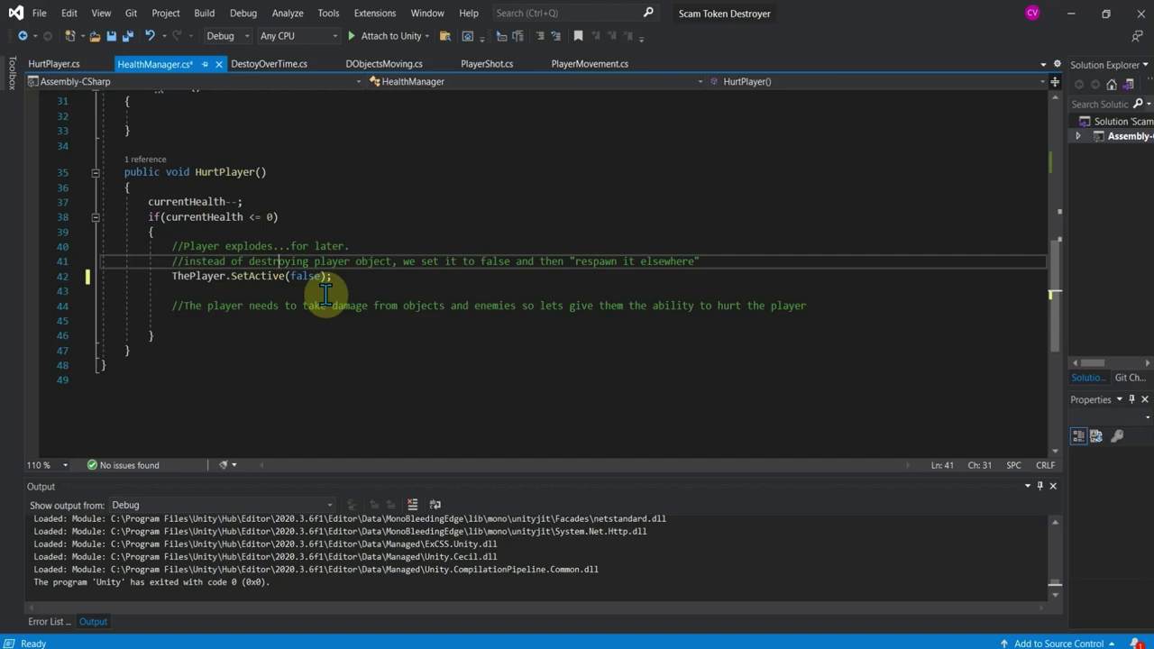
- Save the script, attach to Unity and stop debugging, then return to the Unity editor
key(ctrl+s)
click(376, 36)
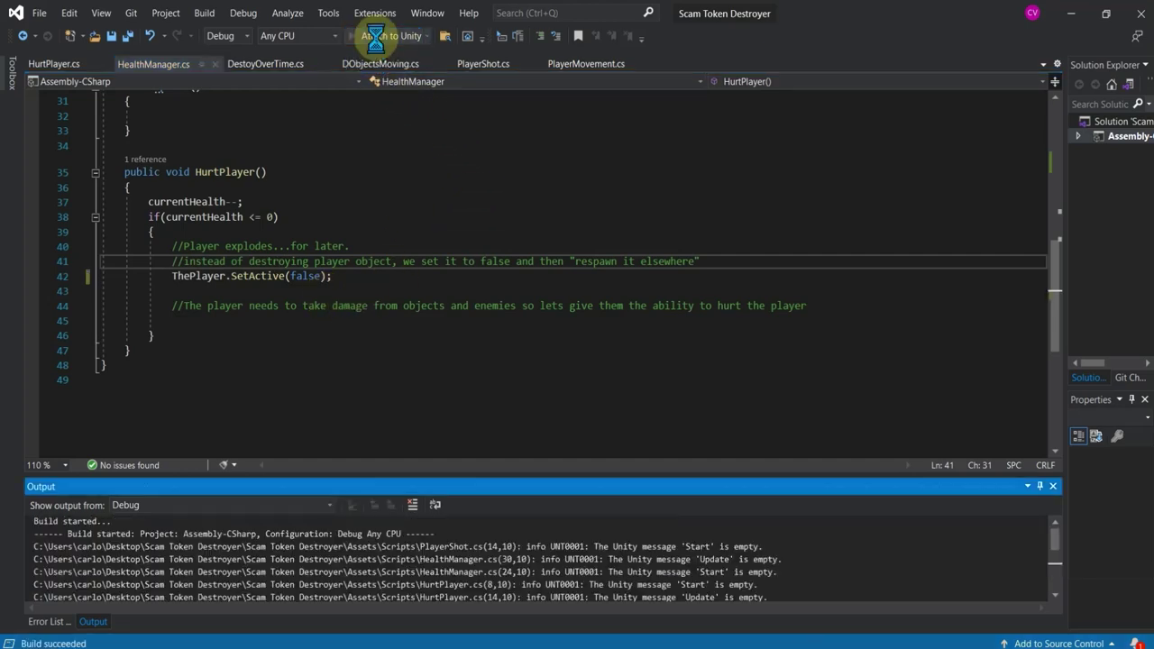
click(502, 38)
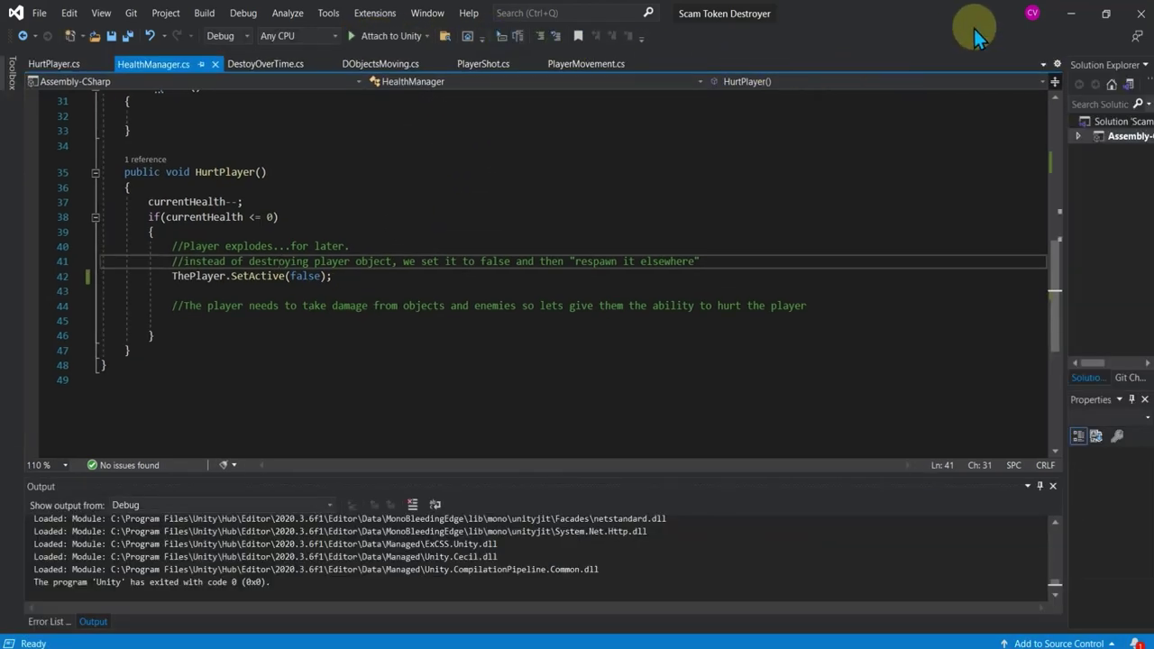
click(1070, 13)
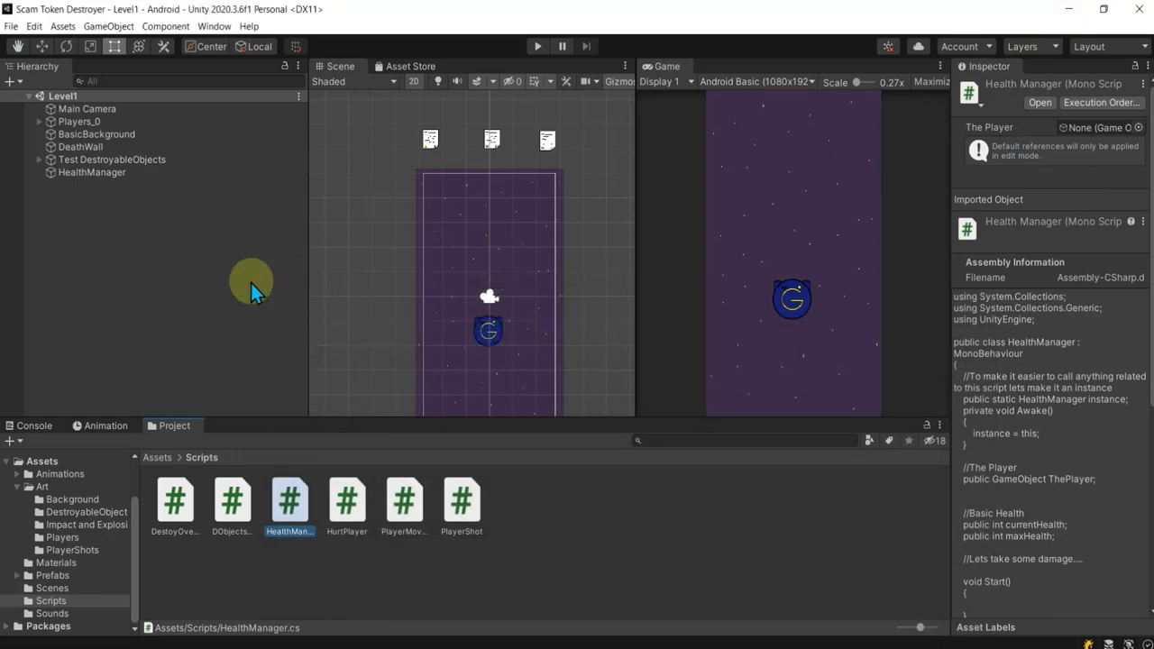
click(538, 46)
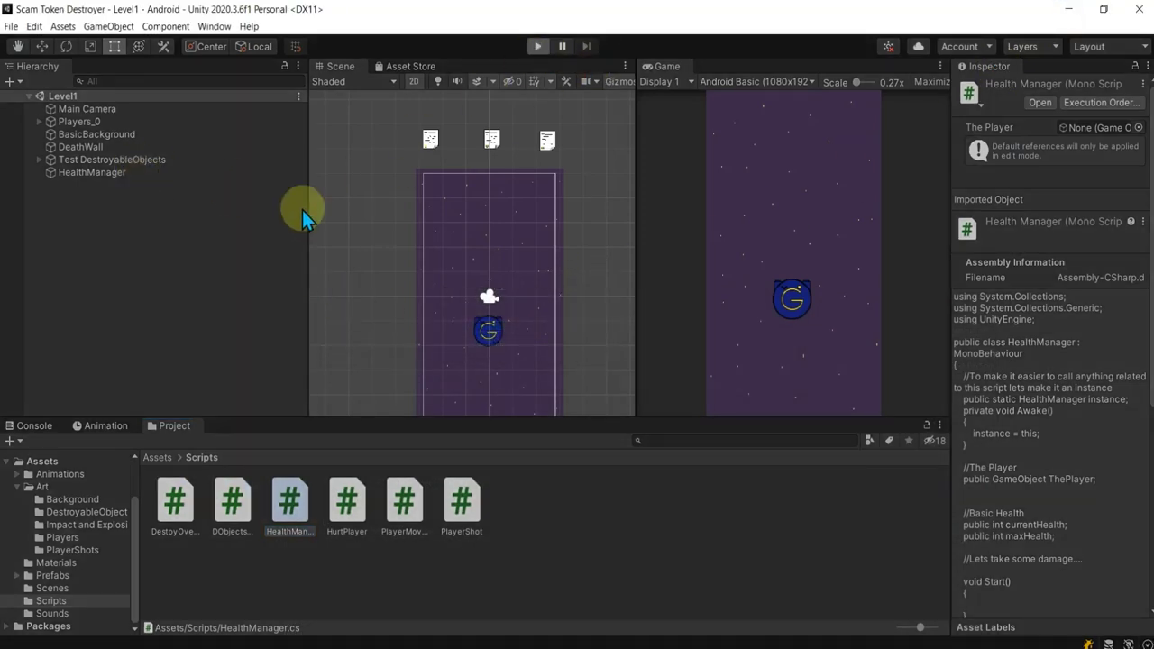
click(95, 175)
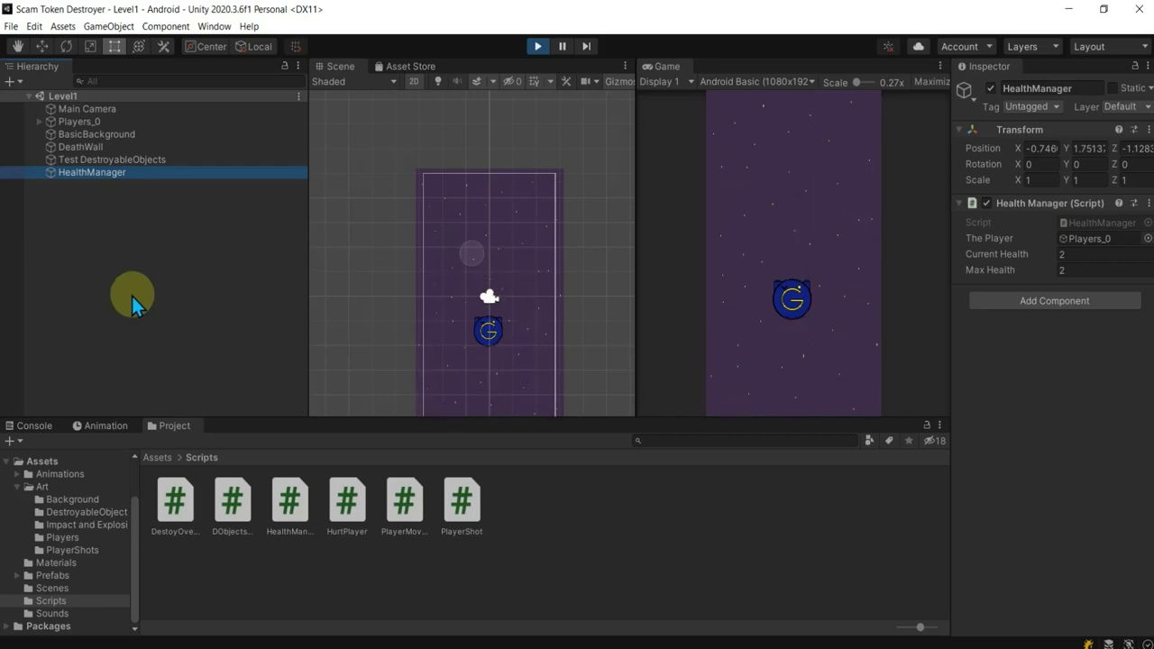
click(539, 47)
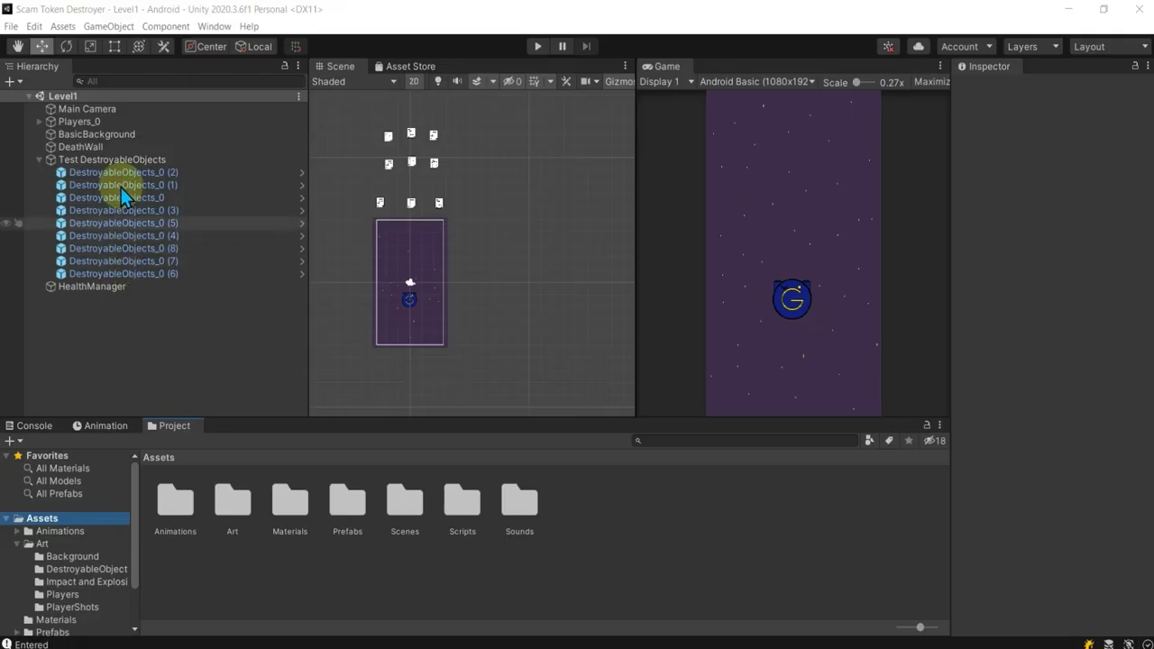
- Add a Circle Collider 2D component to Players_0
click(79, 121)
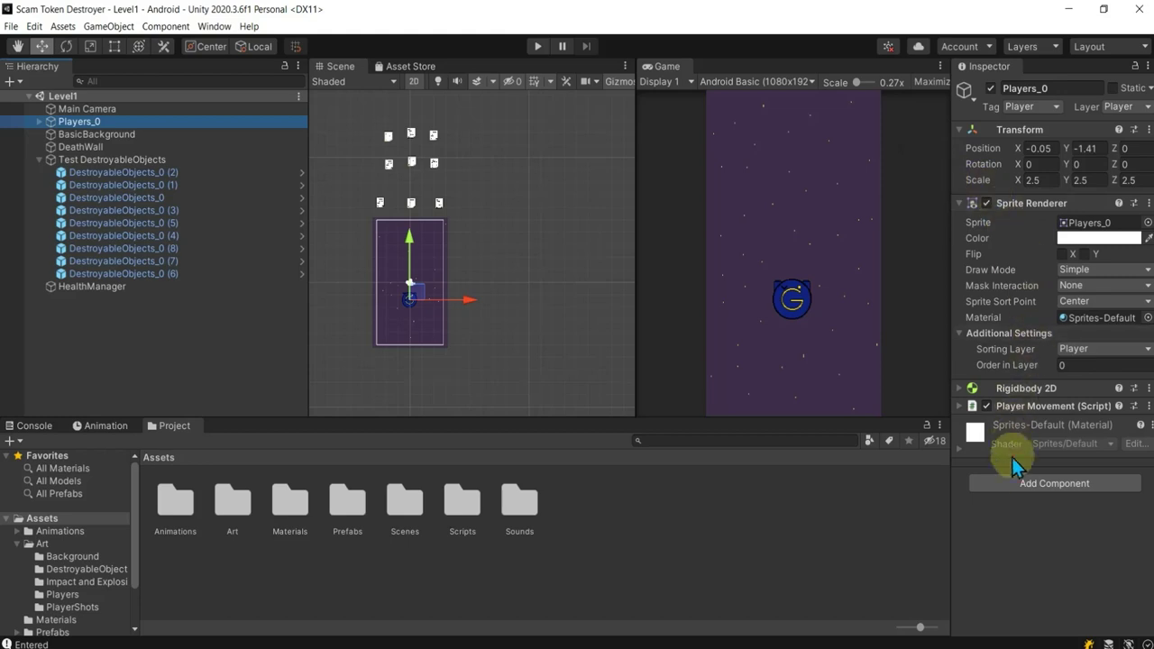
click(1030, 481)
text(col)
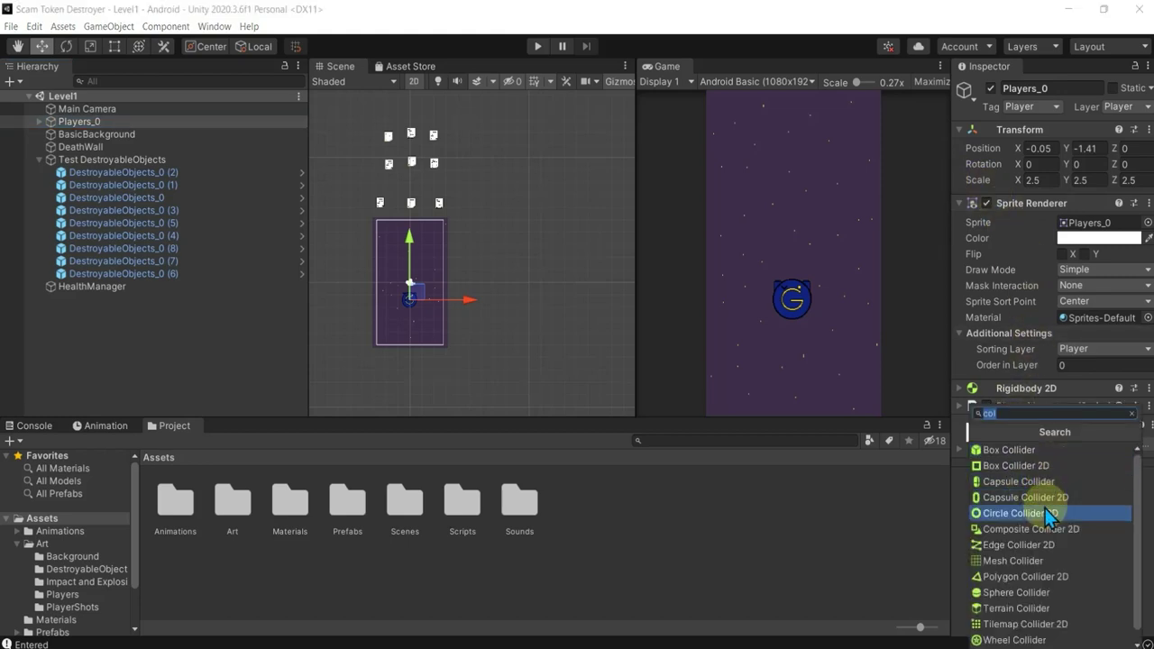
click(1048, 513)
- Inspect DeathWall's Rigidbody 2D and Edge Collider 2D settings, then collapse them
scroll(424, 311, up, 3)
scroll(424, 316, up, 2)
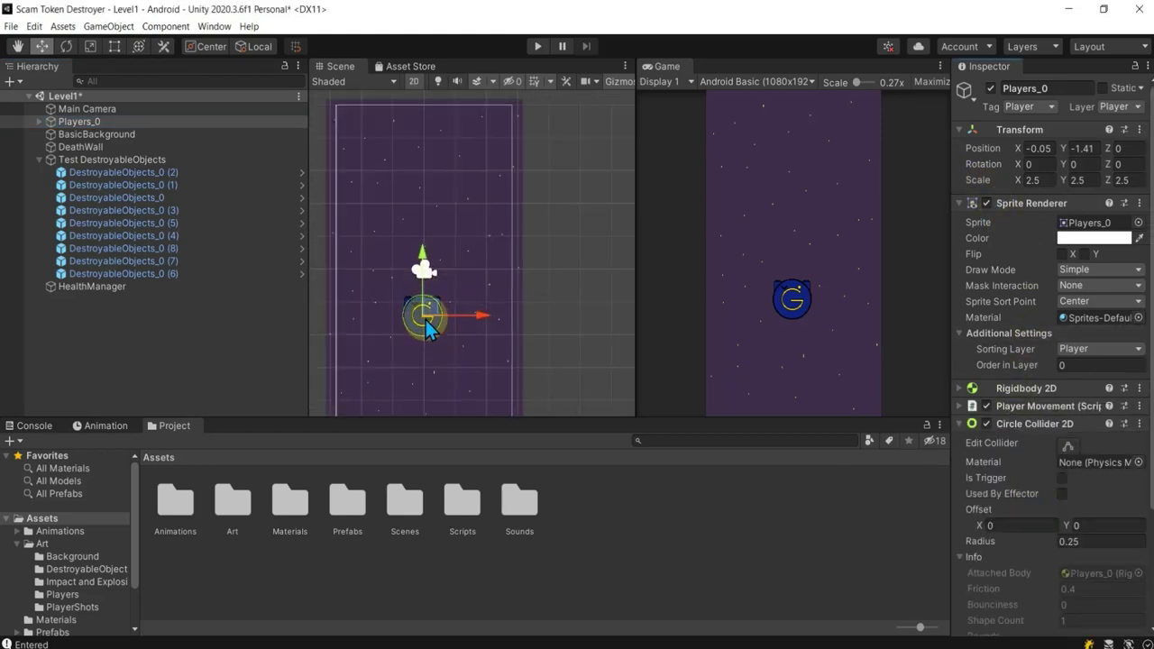
scroll(428, 325, up, 2)
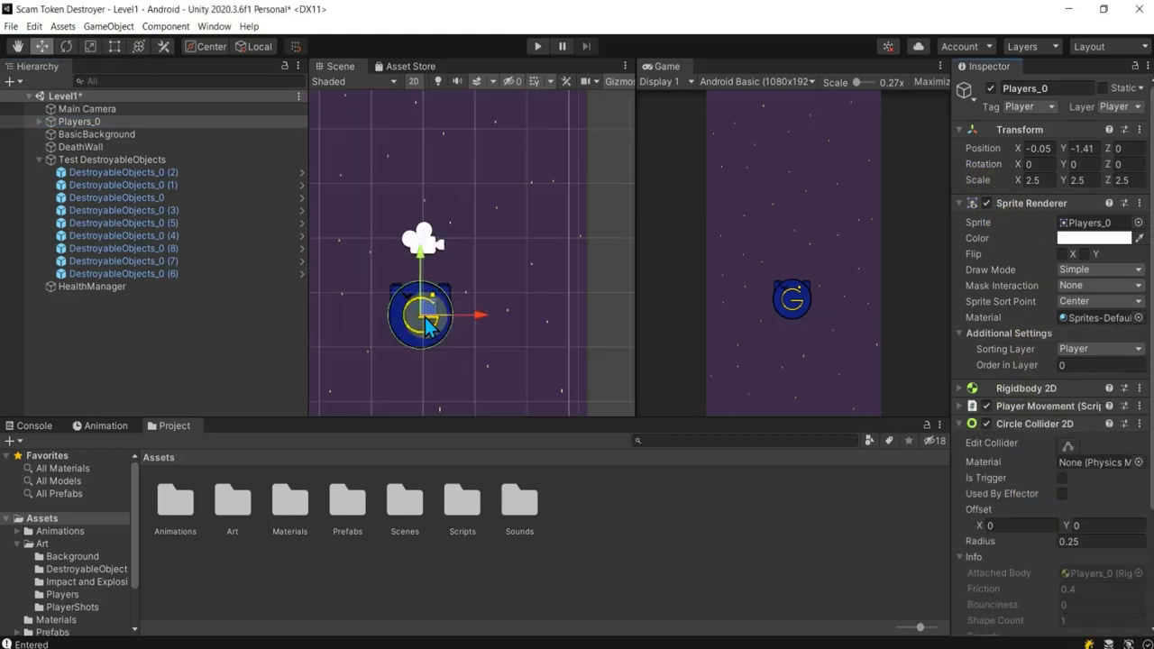
click(81, 147)
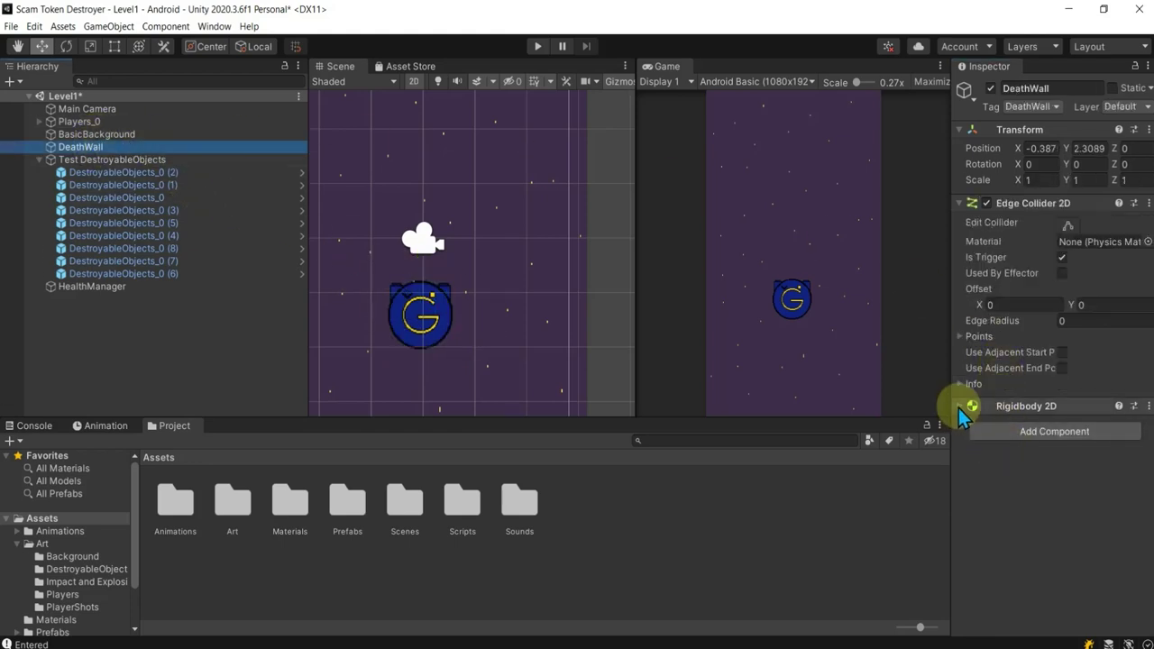
click(960, 406)
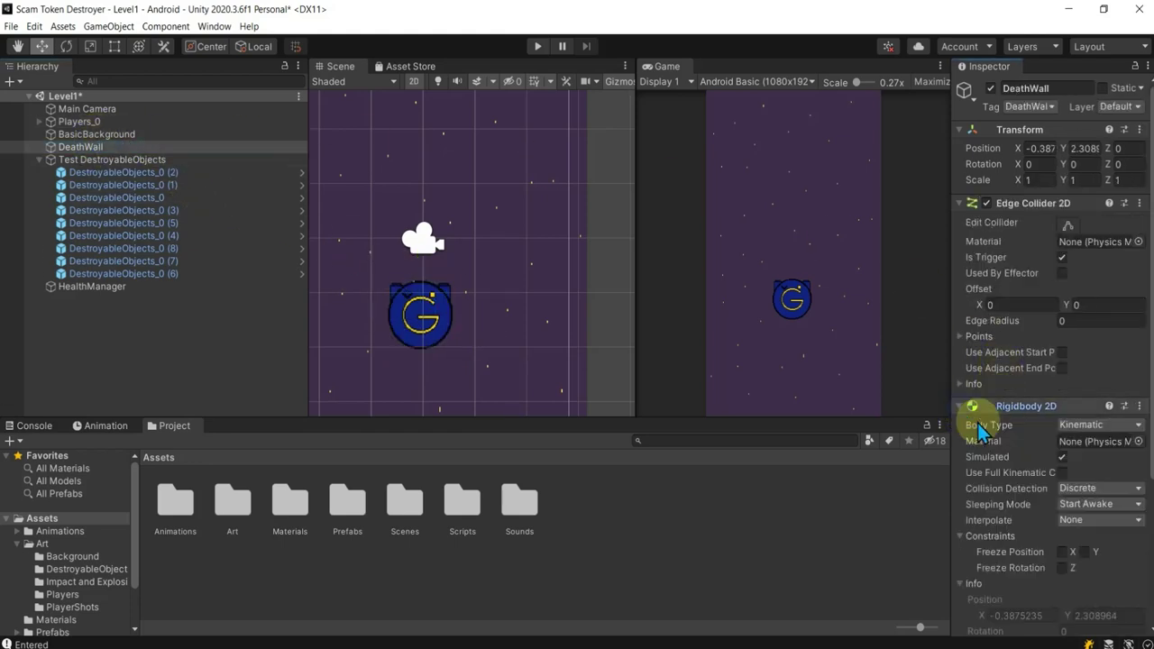
click(959, 204)
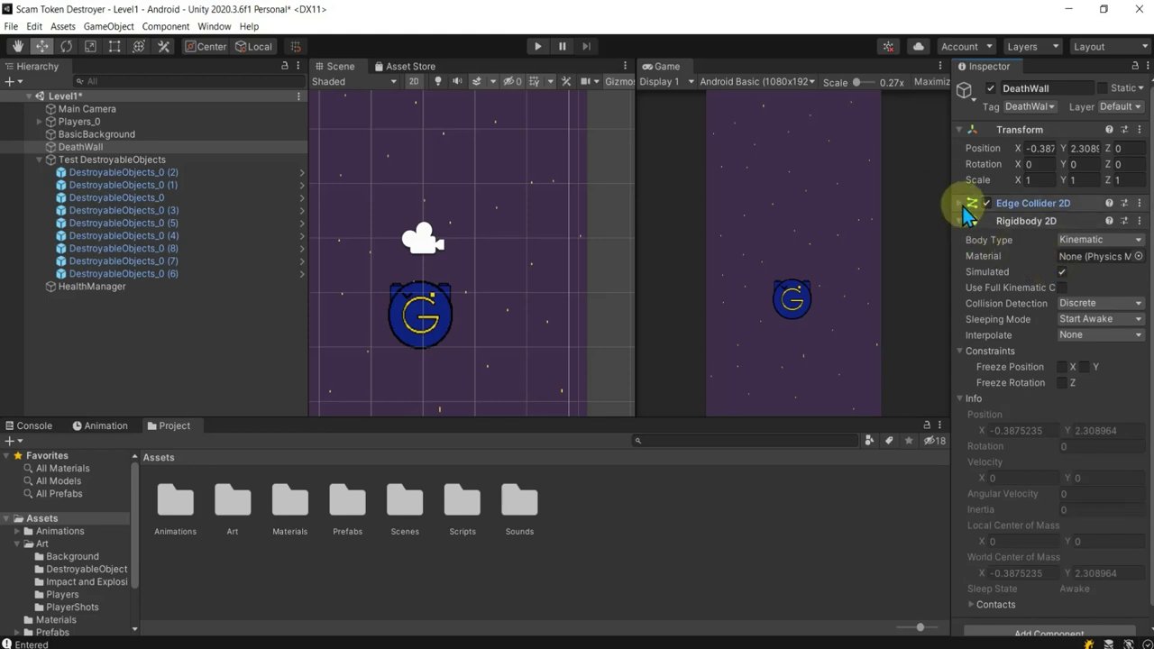
click(962, 205)
click(962, 206)
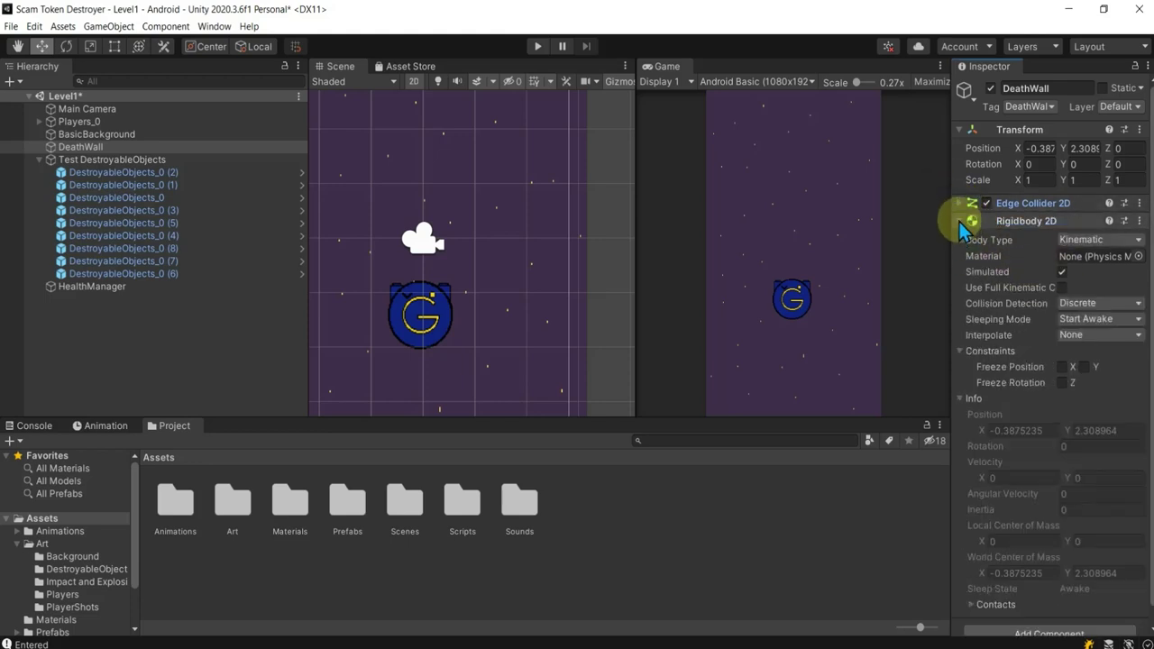
click(960, 221)
click(97, 172)
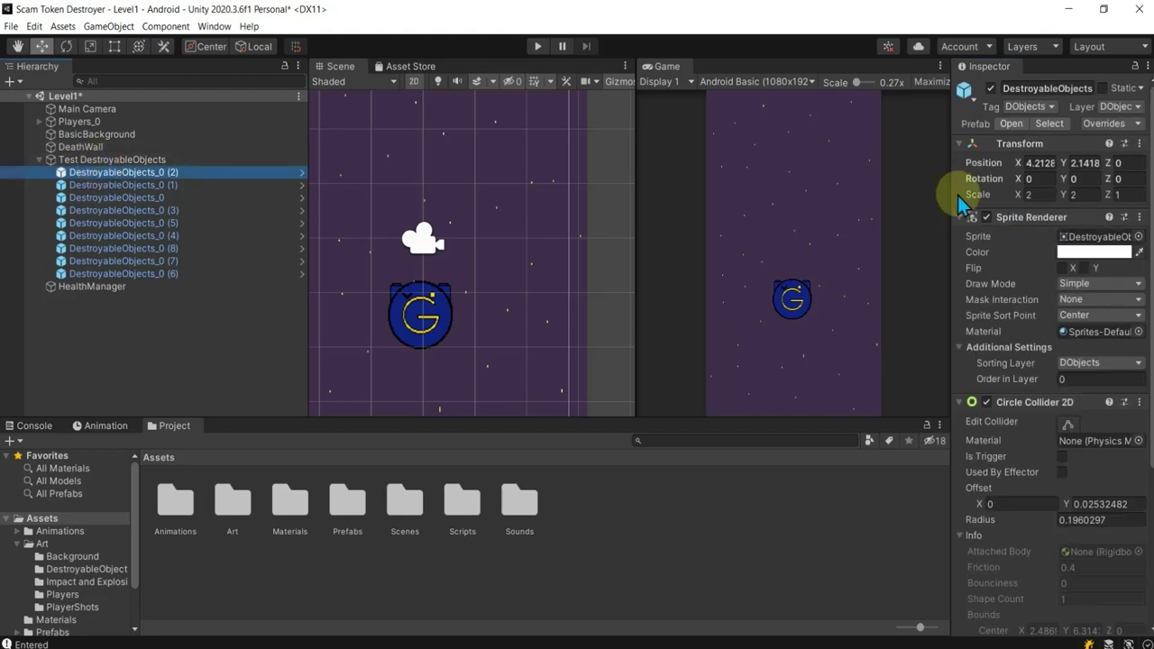
scroll(1046, 263, down, 5)
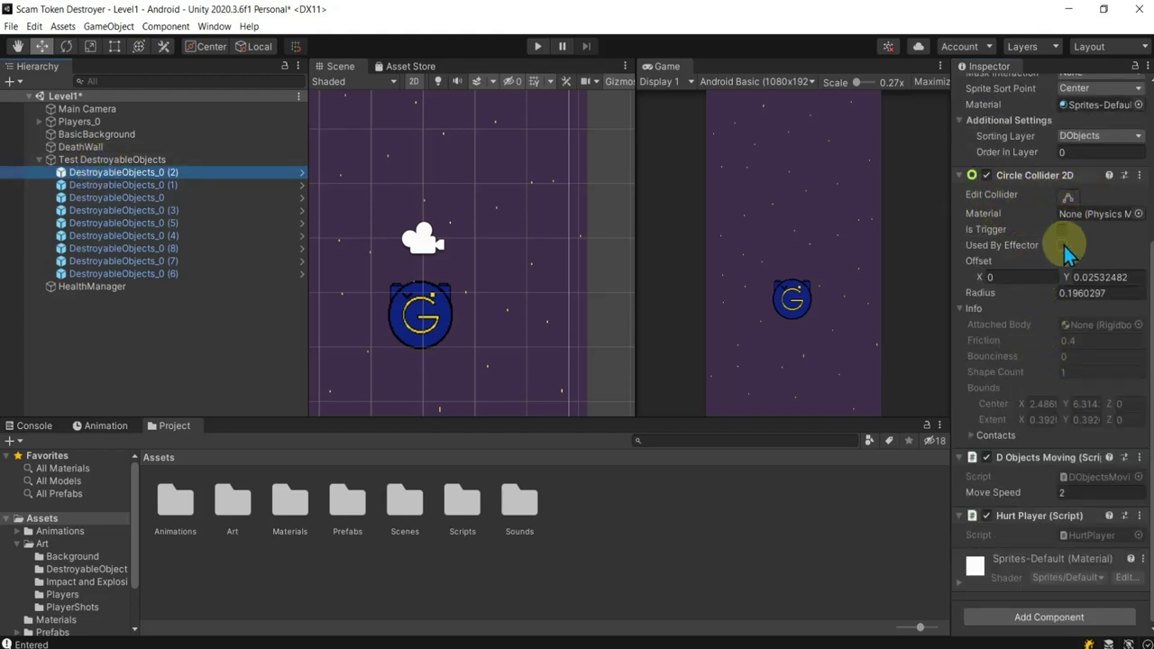
click(961, 177)
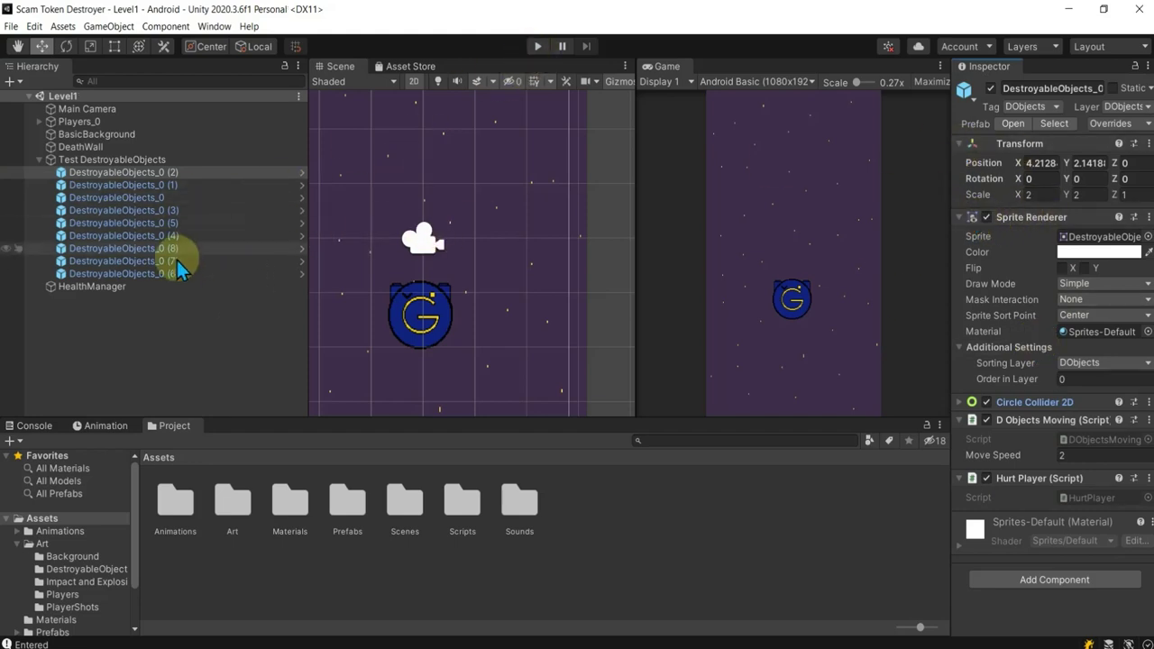
click(95, 286)
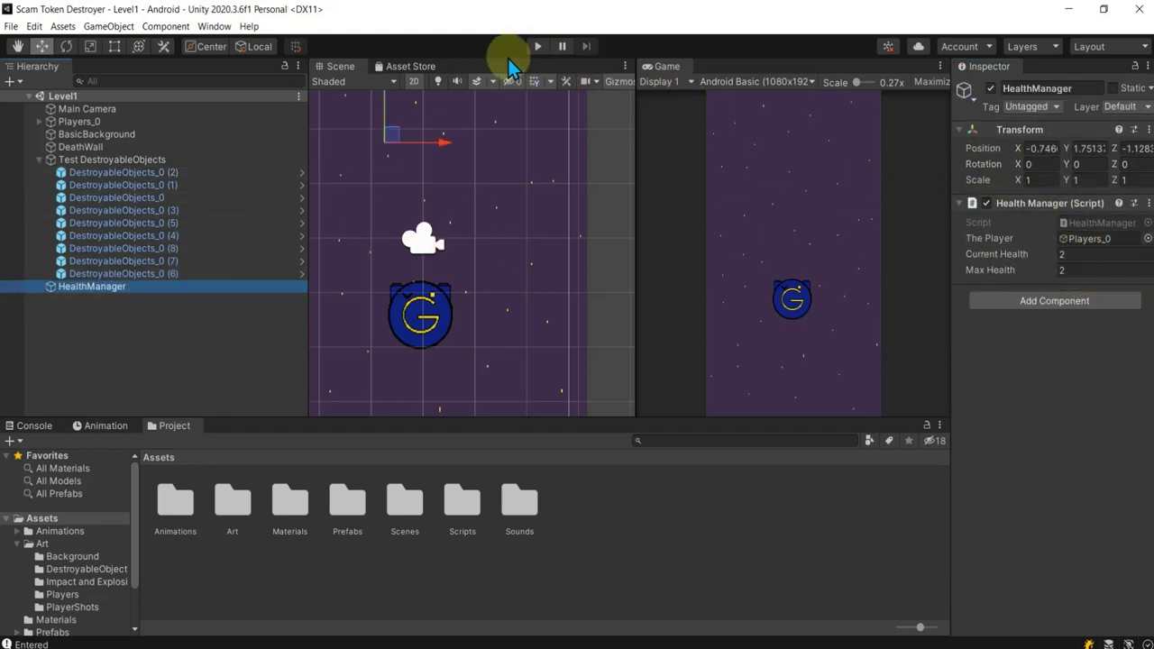
click(540, 47)
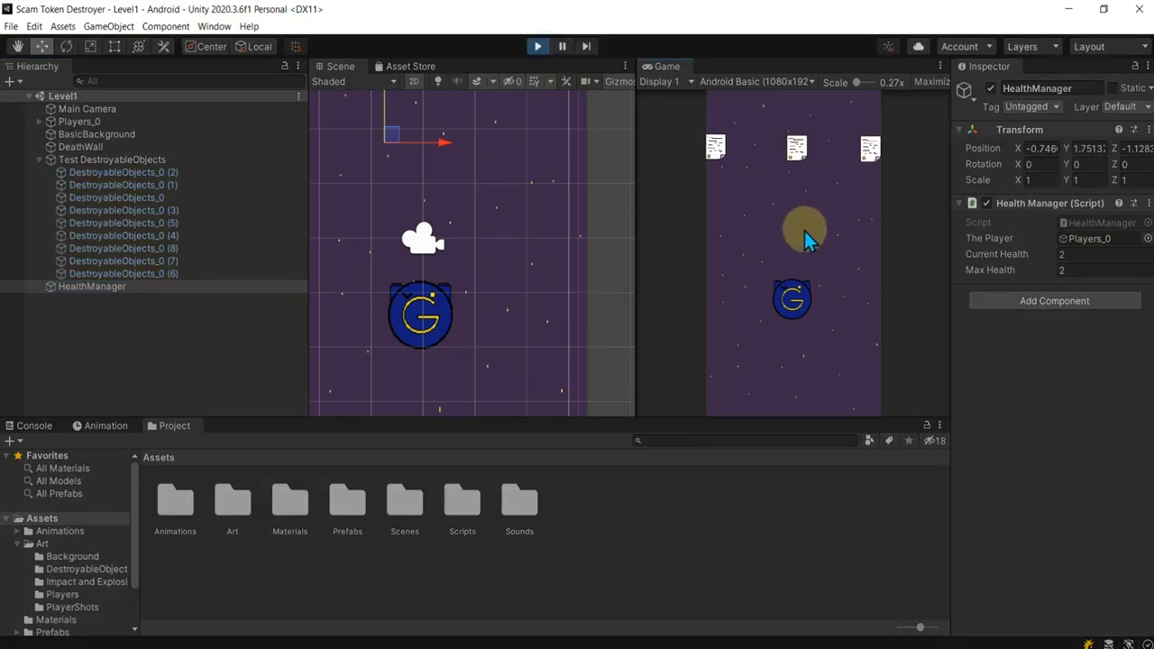
click(562, 46)
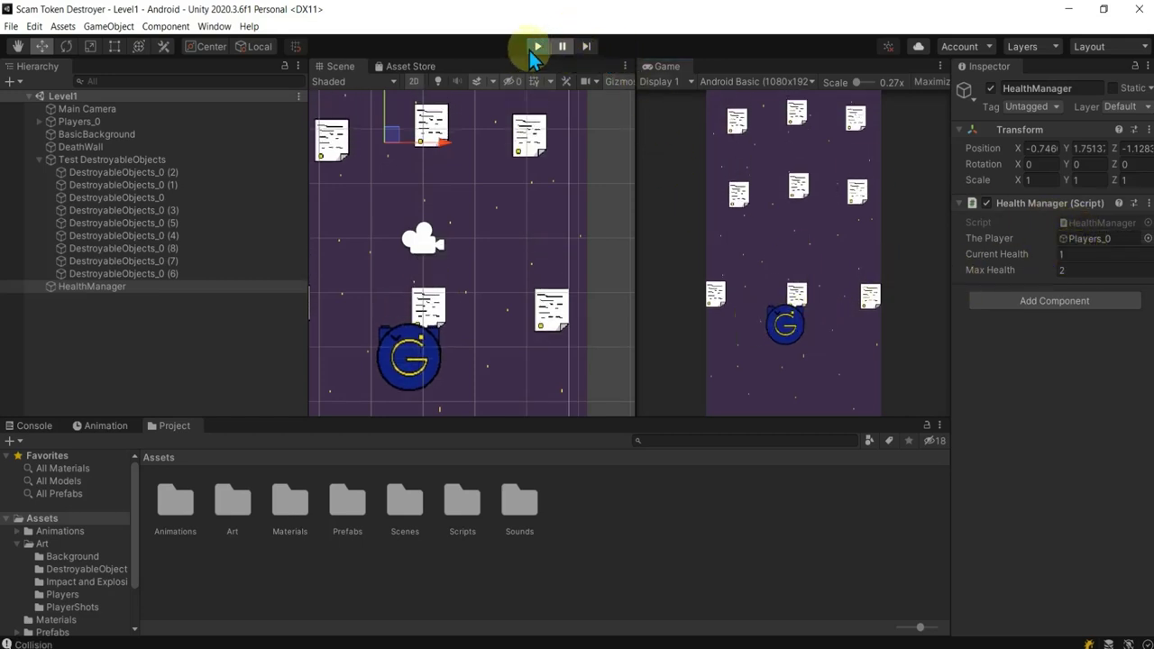
click(561, 46)
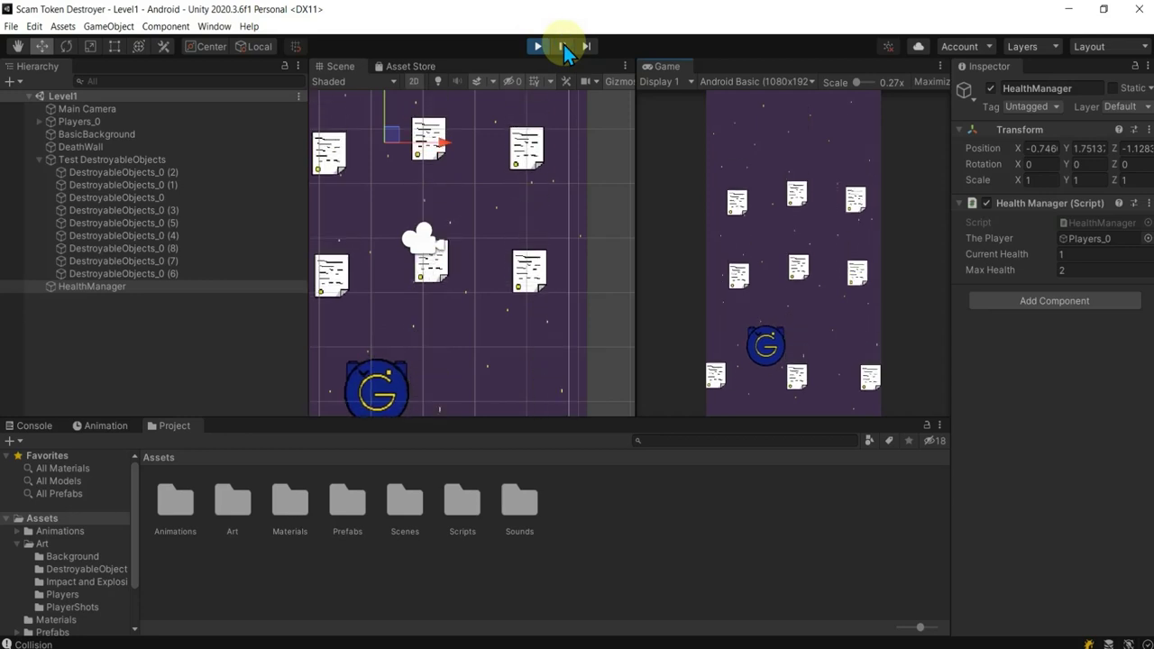
click(563, 46)
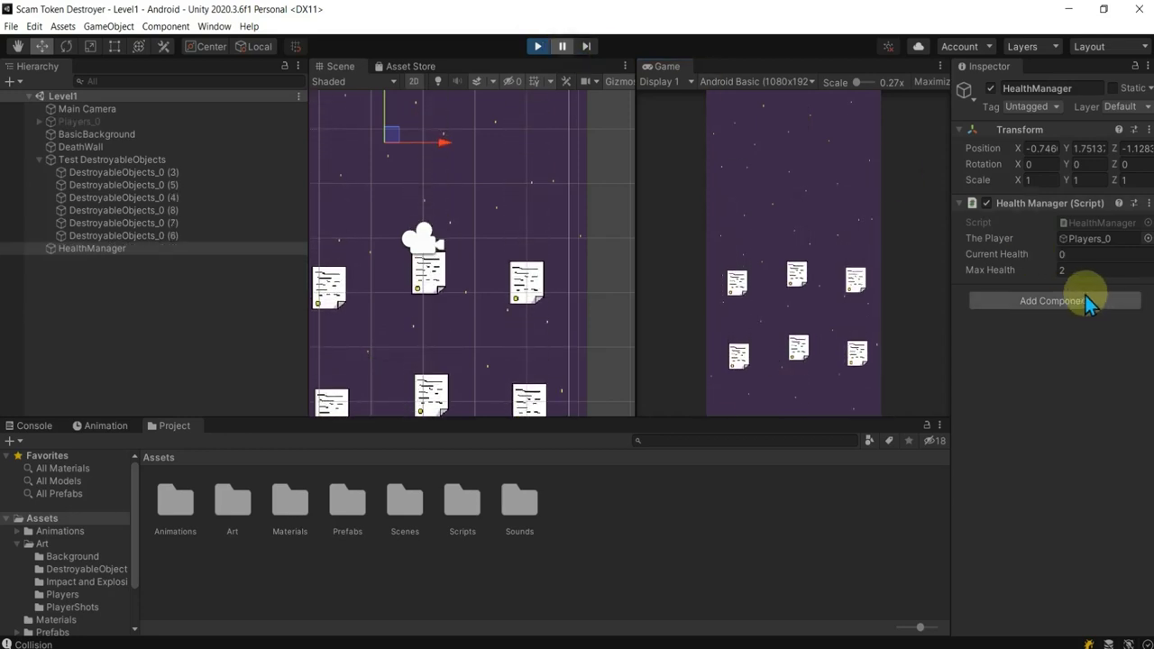
click(90, 122)
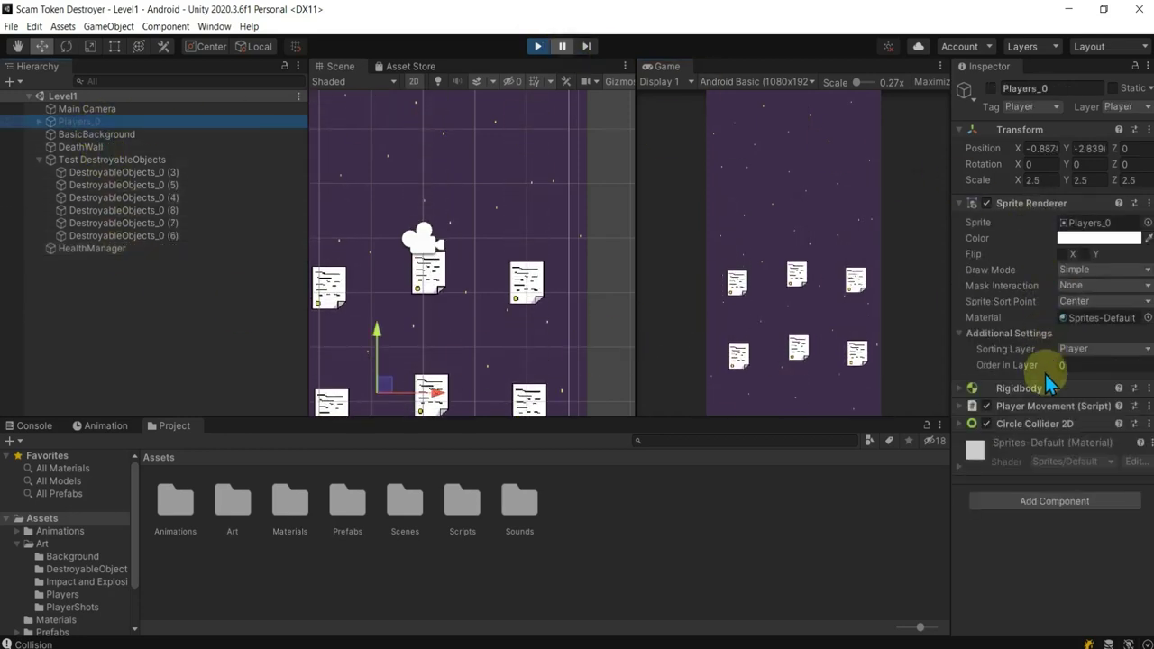
click(991, 88)
click(991, 87)
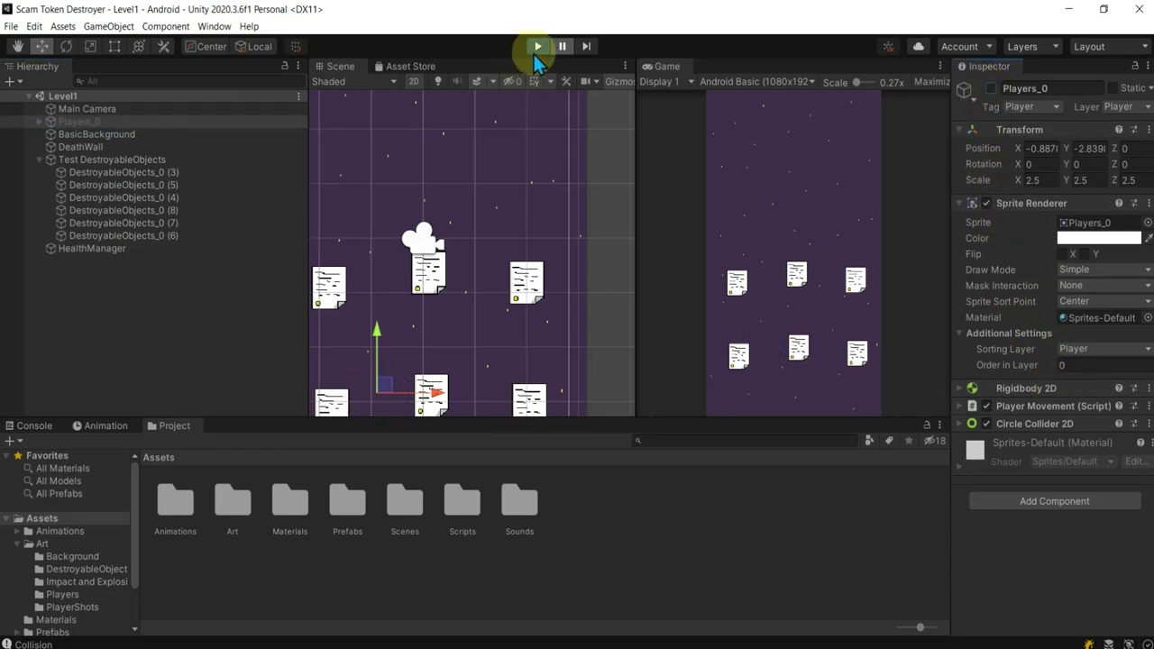
click(537, 47)
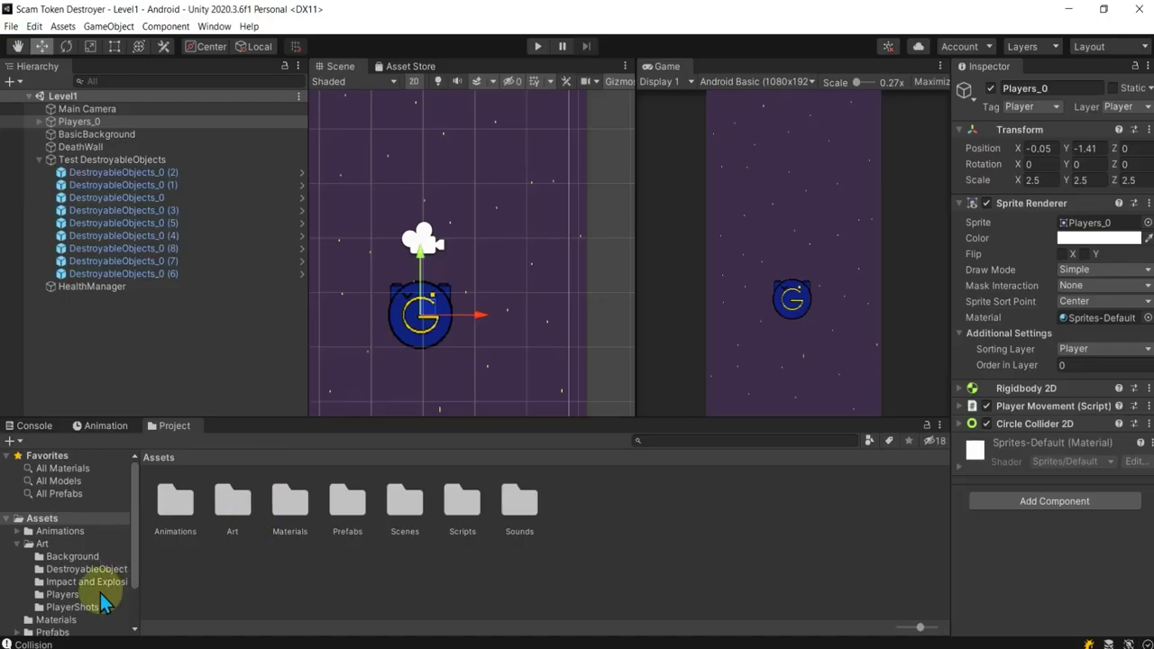
- Open HealthManager.cs from Scripts and insert a blank line after the line-40 //Player explodes comment
scroll(99, 595, down, 3)
click(50, 611)
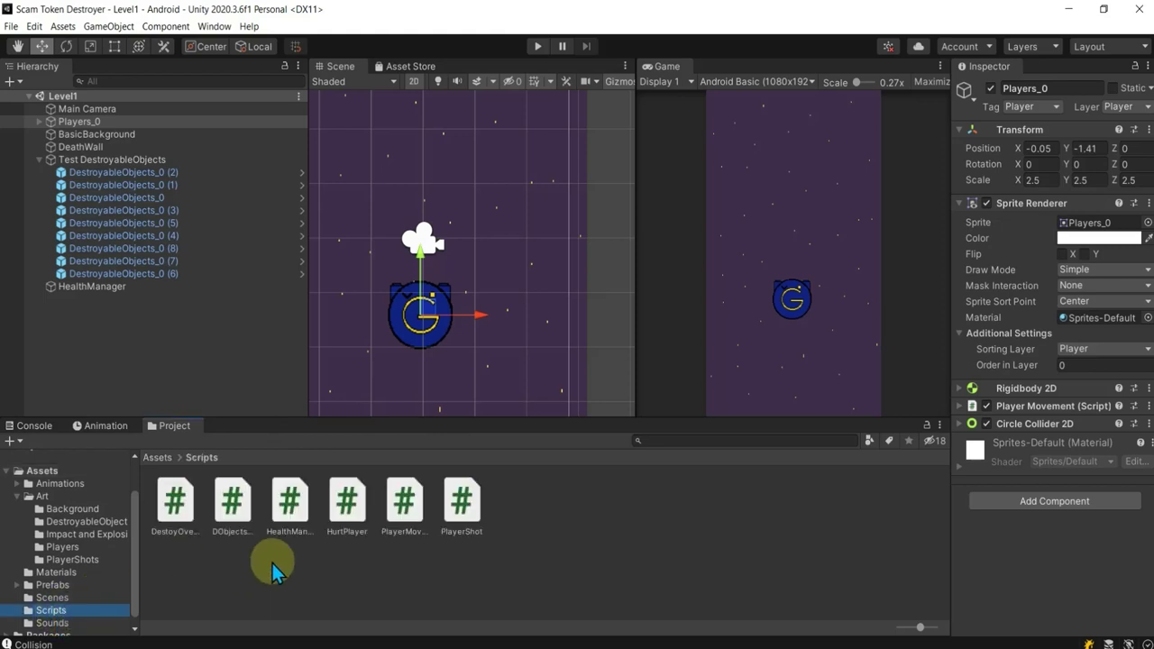
double_click(281, 503)
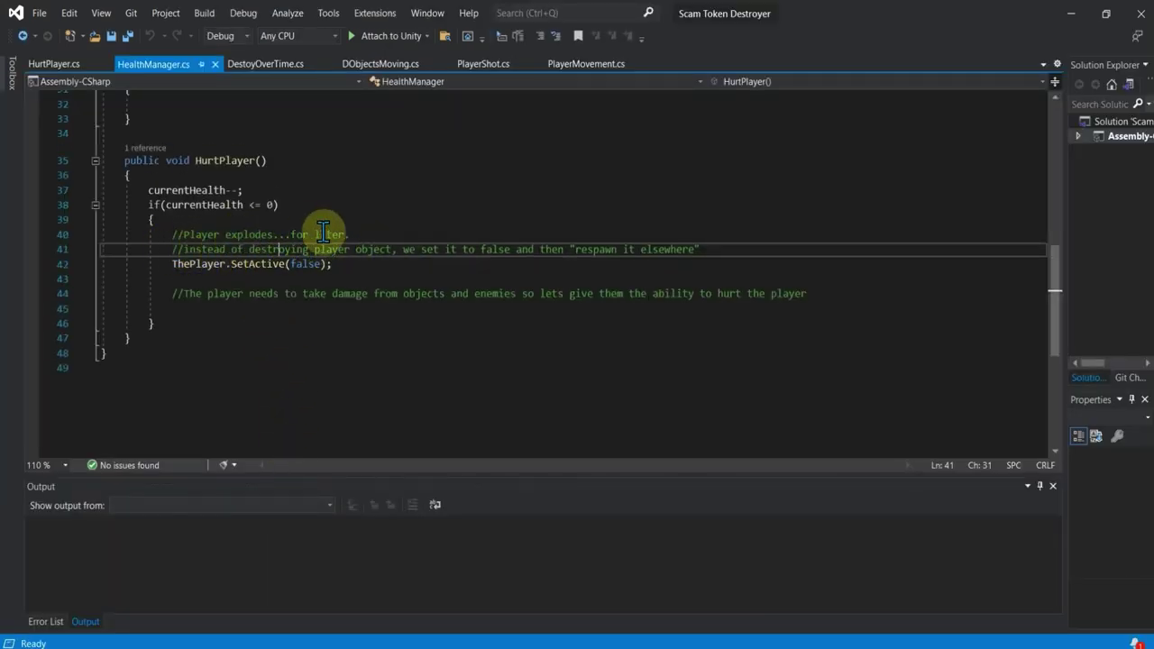
click(352, 234)
key(Return)
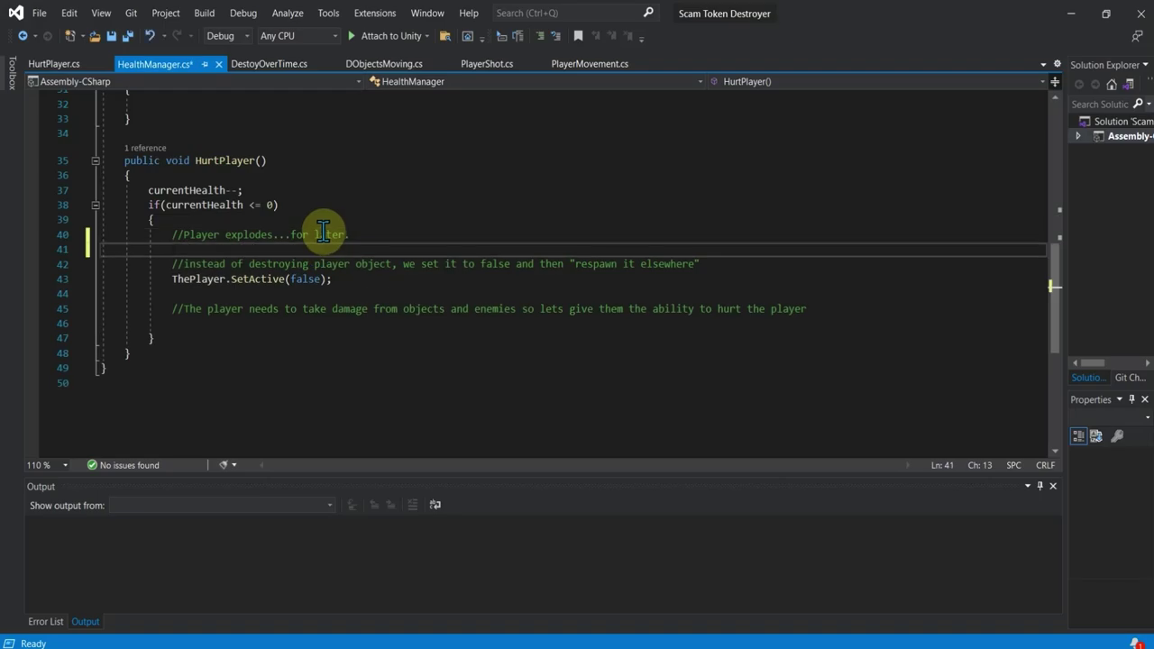
click(738, 642)
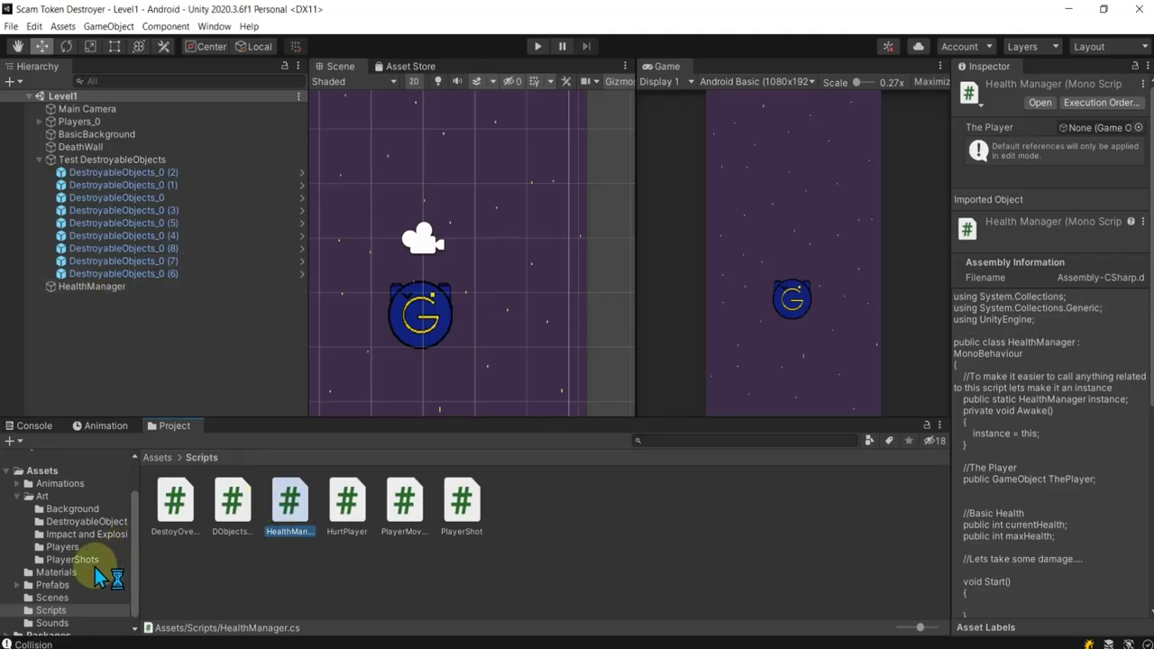
- Drag DestroyableExplosion Variant from Prefabs/Effects into the scene, positioned above the player
click(53, 585)
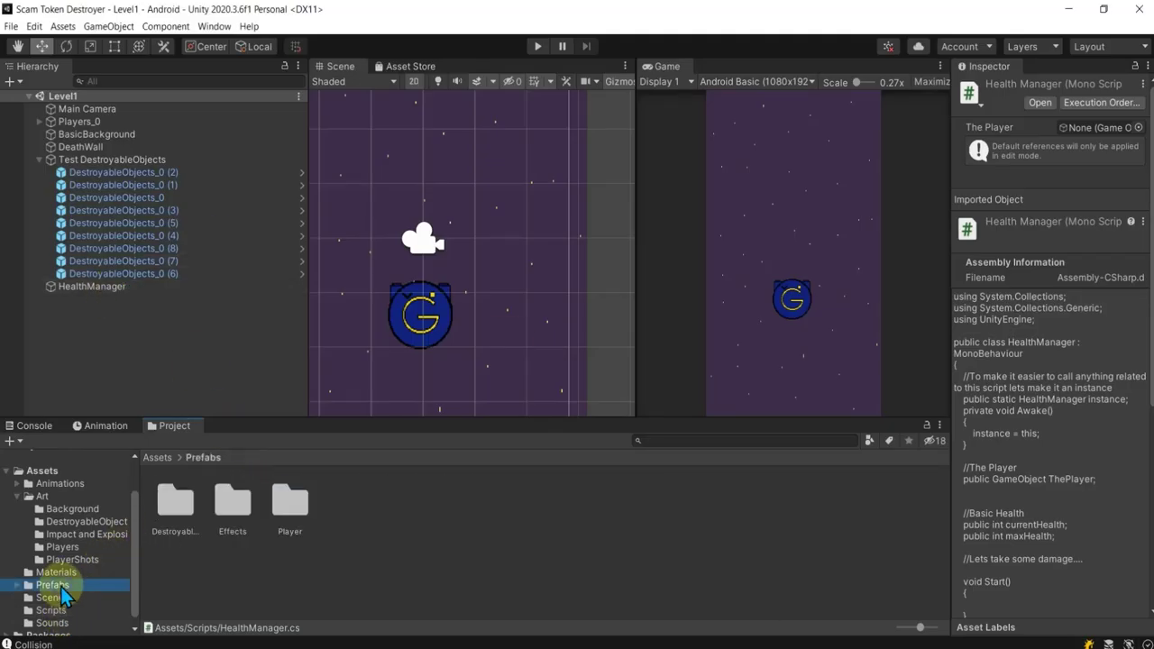
click(233, 500)
double_click(232, 501)
click(177, 506)
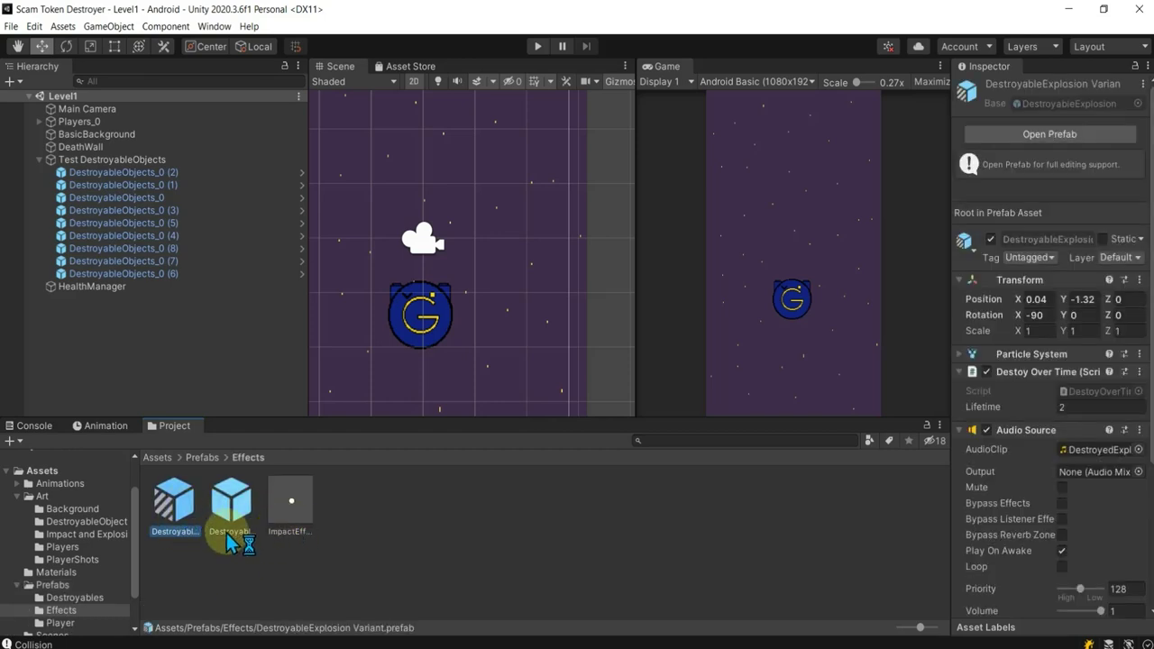
drag(182, 511, 487, 306)
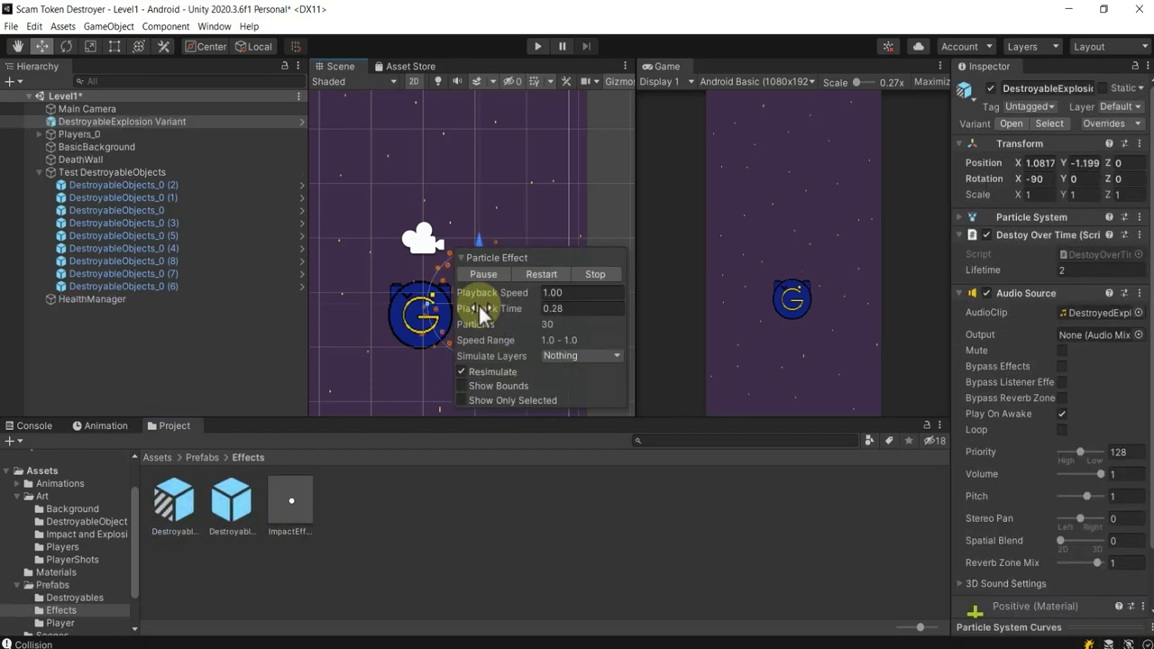
click(595, 274)
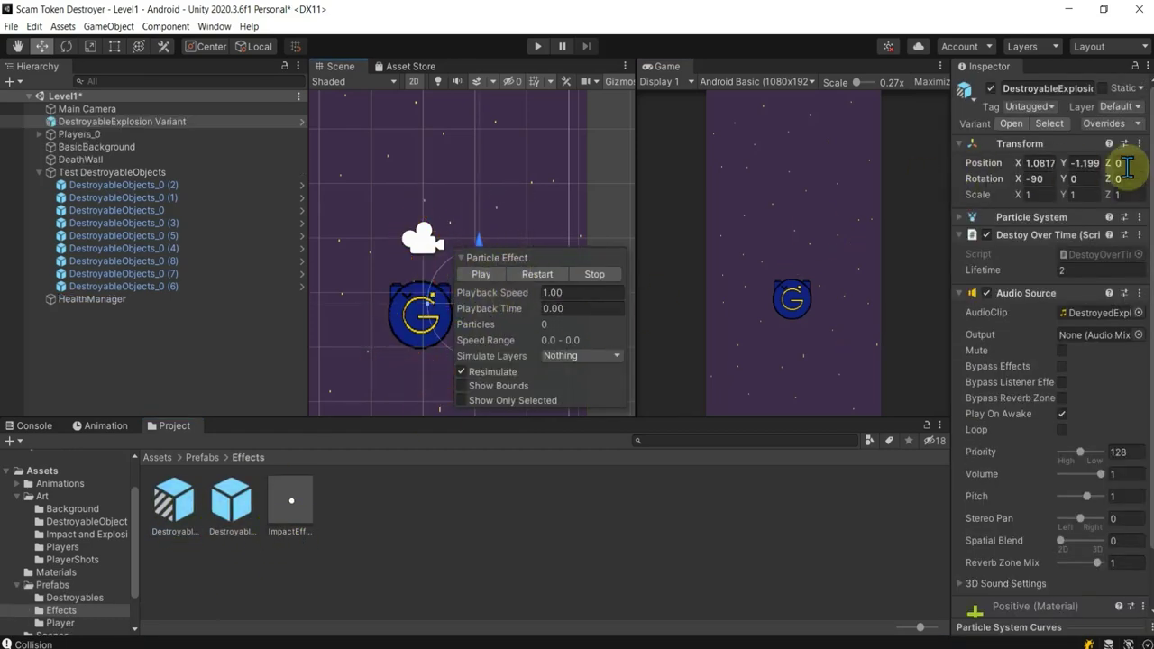
drag(477, 240, 487, 203)
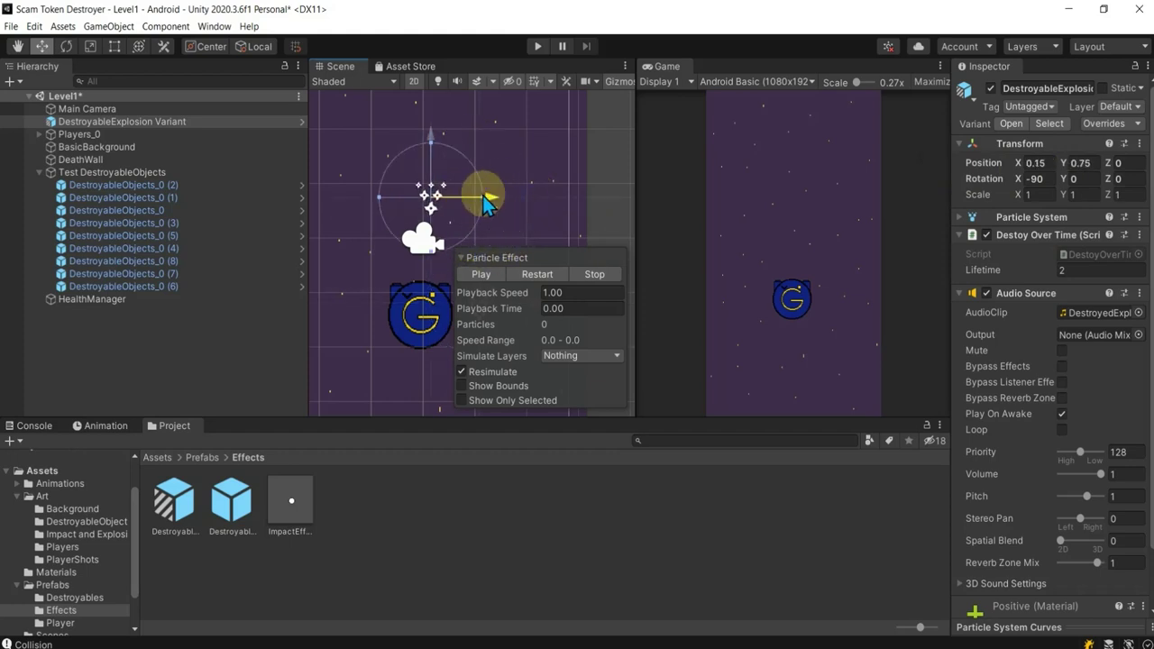
- Pause the particle burst preview and move DestroyableExplosion Variant below HealthManager in the Hierarchy
click(981, 294)
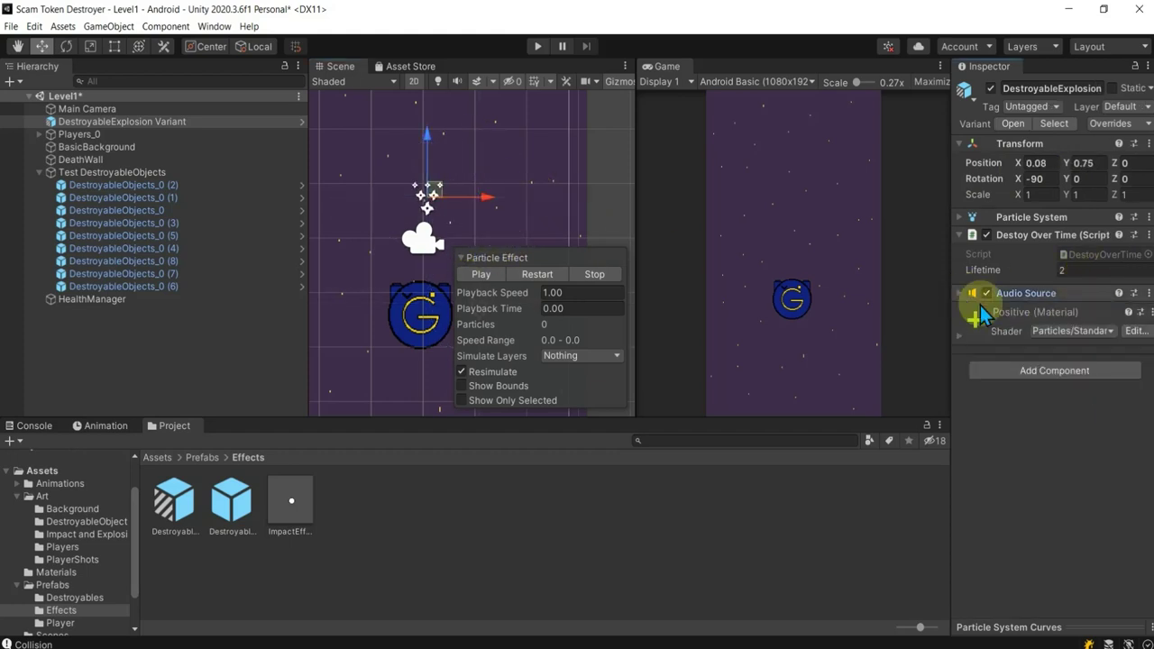
click(960, 219)
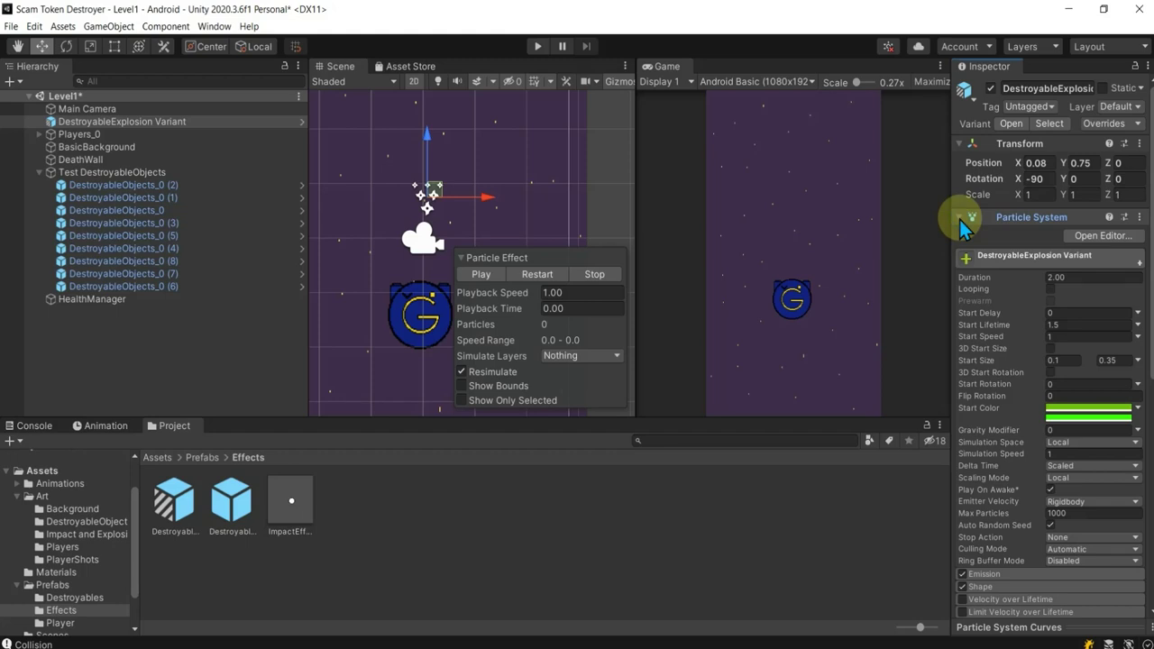
scroll(1061, 510, down, 5)
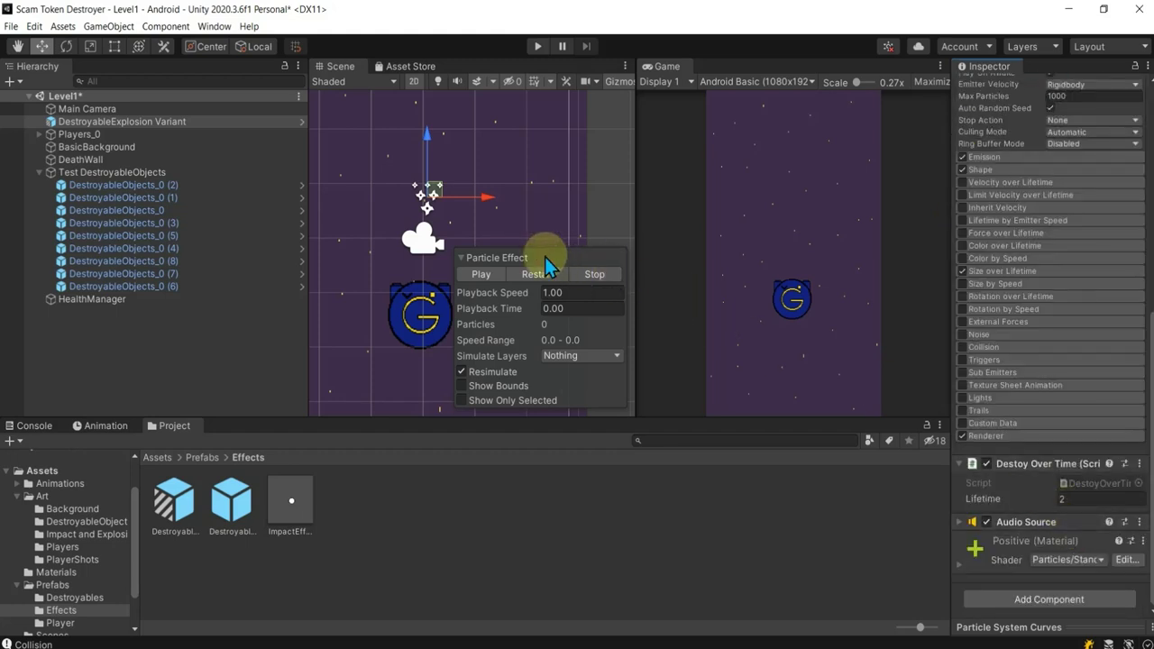
click(492, 275)
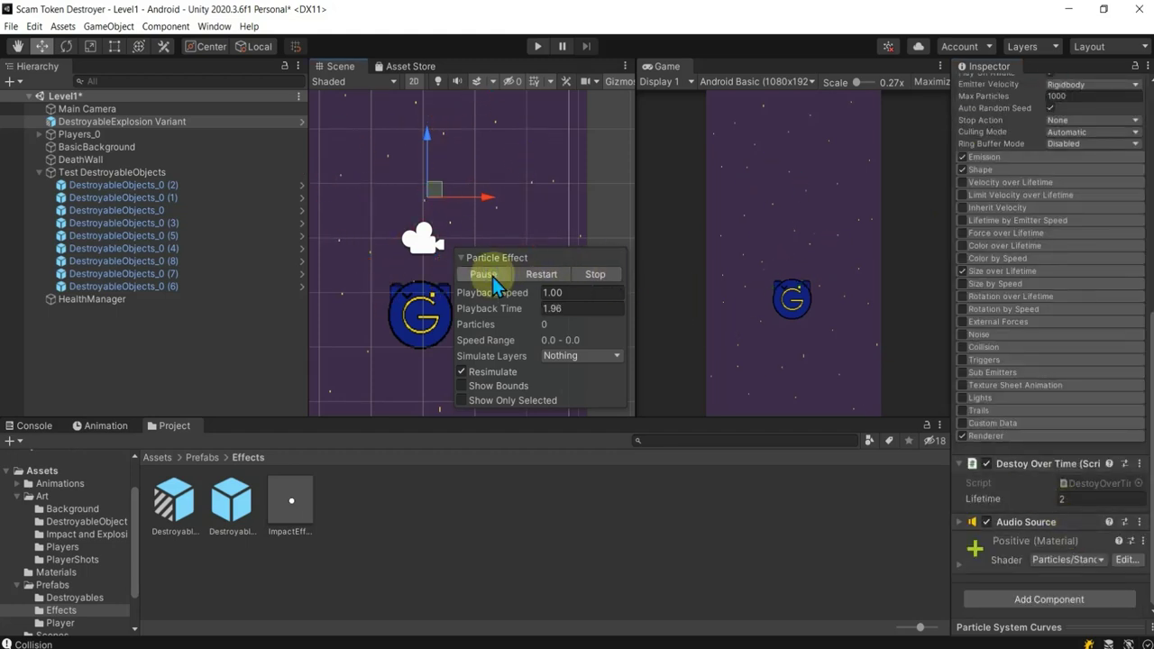
click(492, 275)
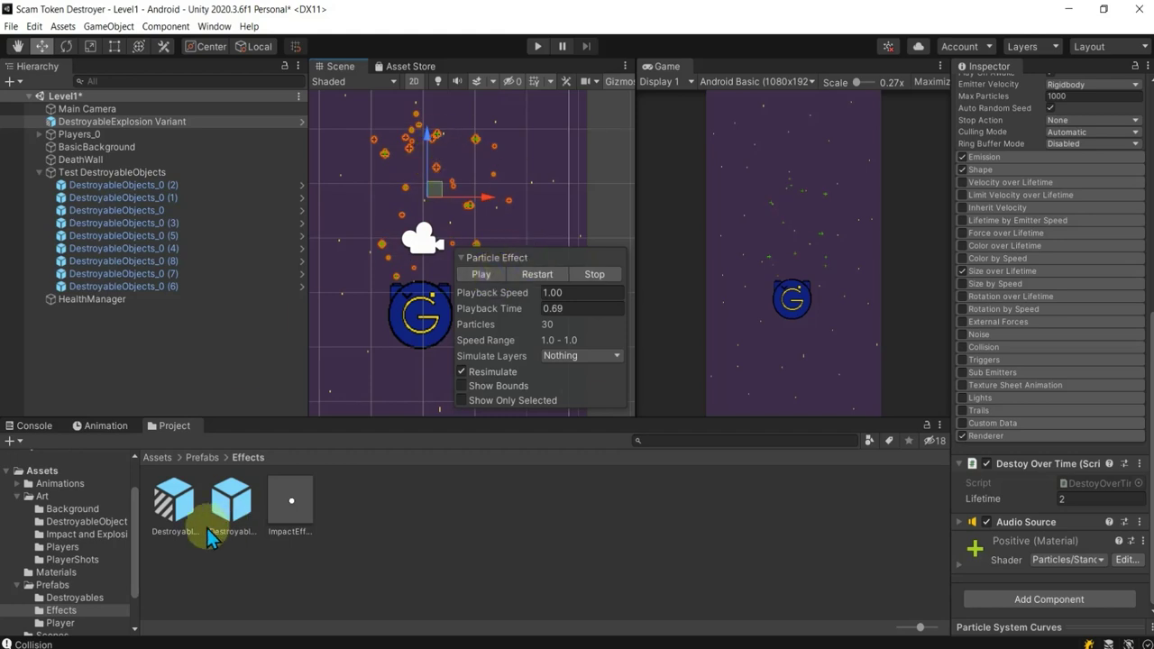
drag(99, 124, 118, 306)
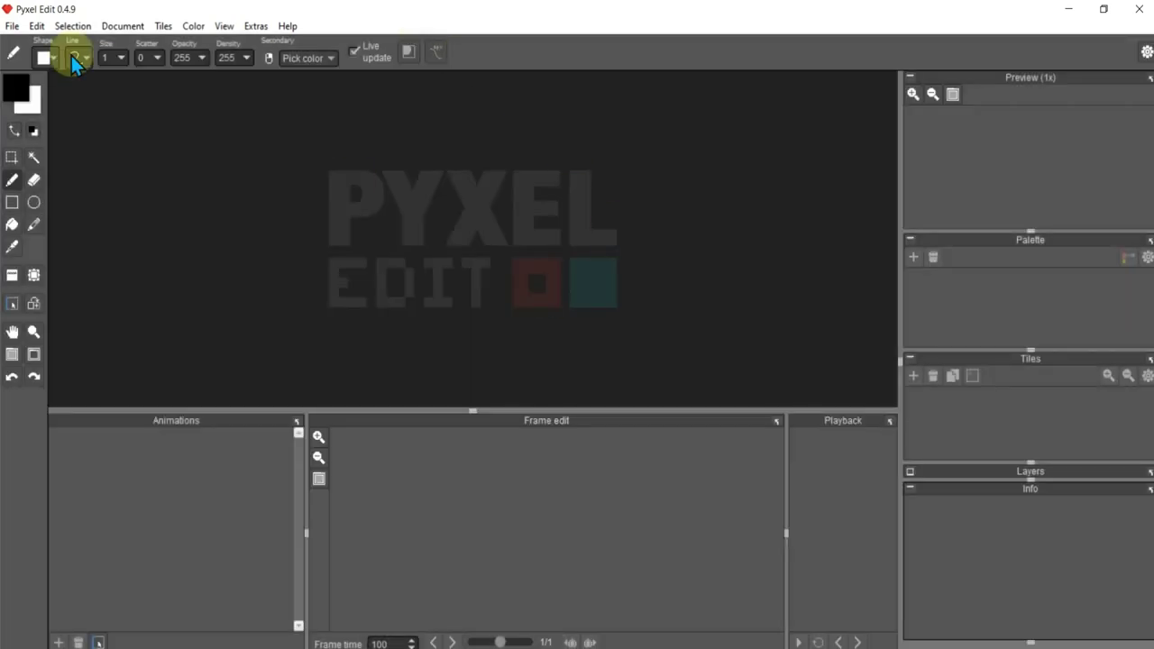
- Open ExplosionPNG.pyxel from Desktop > Scam Token Destroyer > Art Originals
click(12, 25)
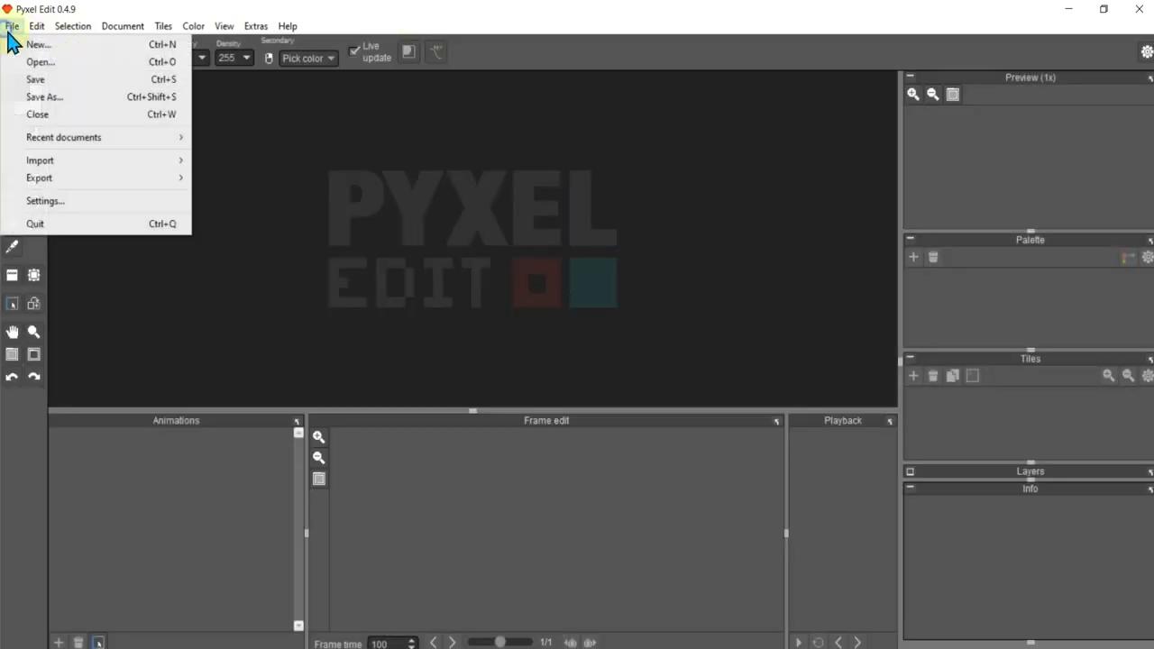
click(54, 61)
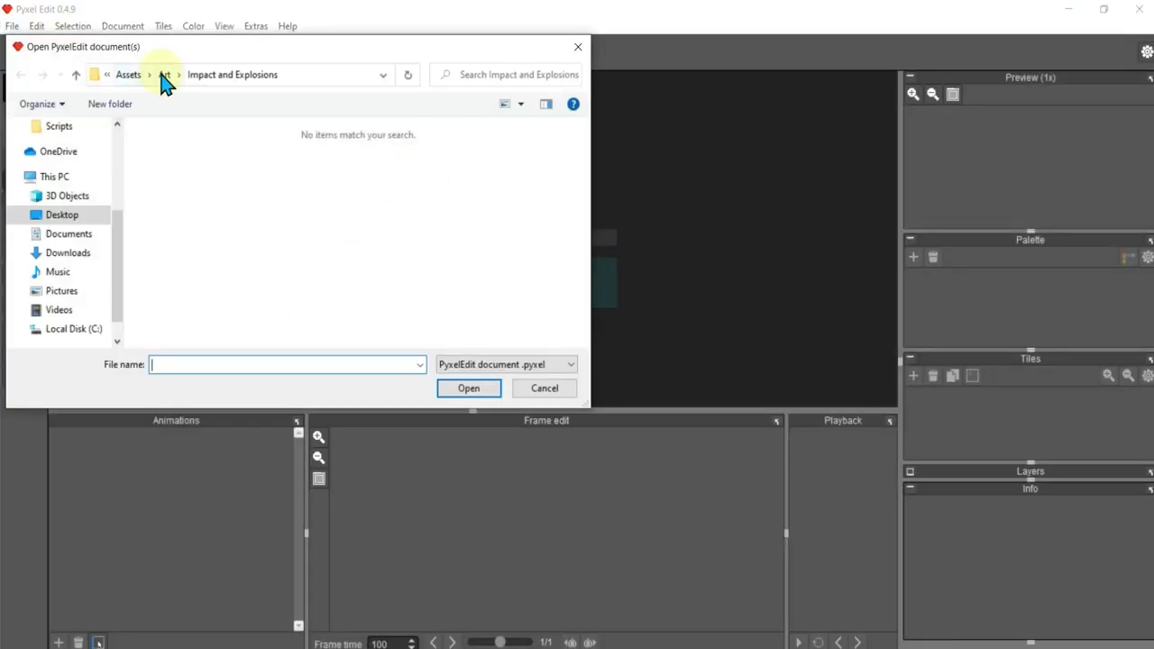
click(161, 79)
click(172, 77)
click(168, 75)
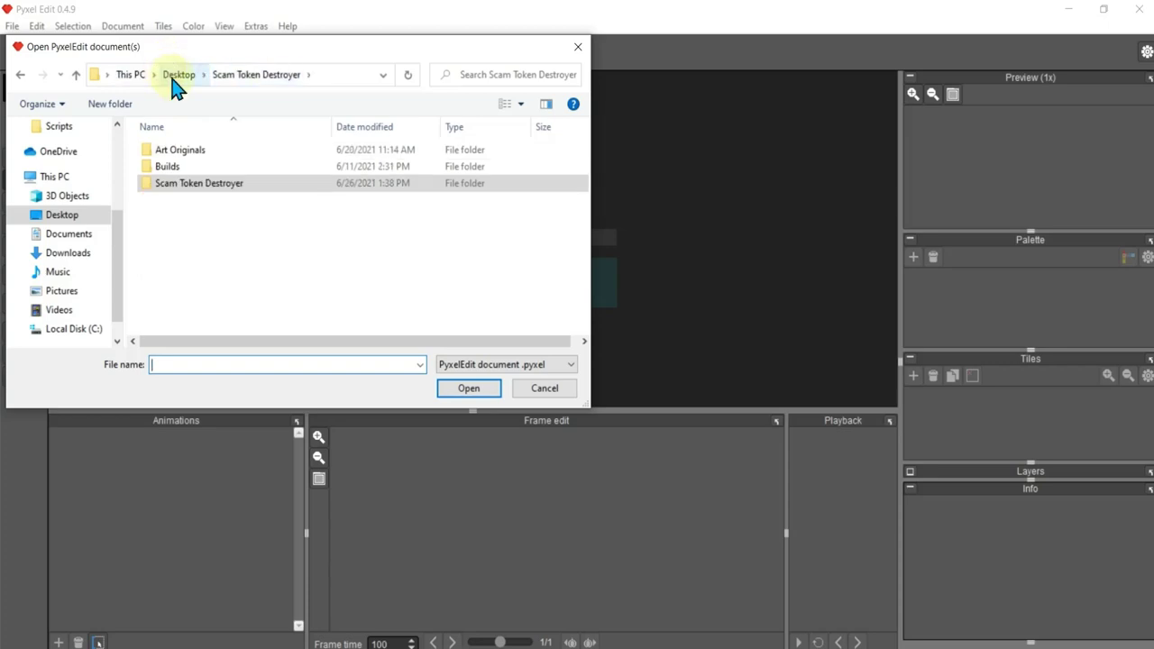
double_click(185, 150)
click(185, 201)
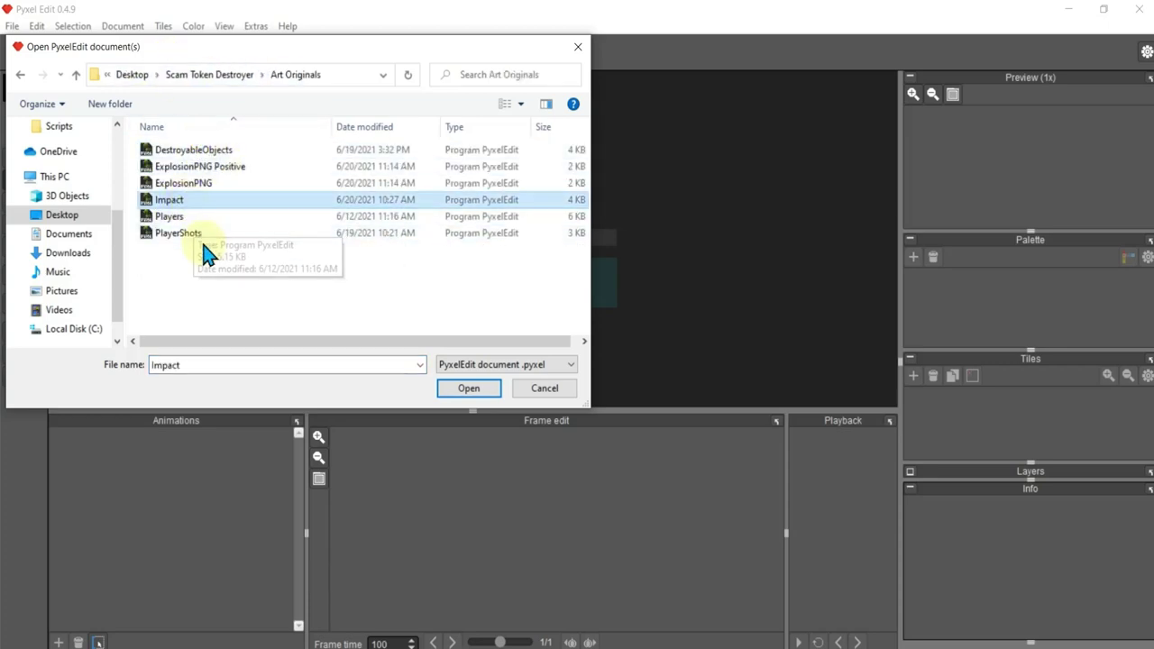
click(228, 173)
click(227, 183)
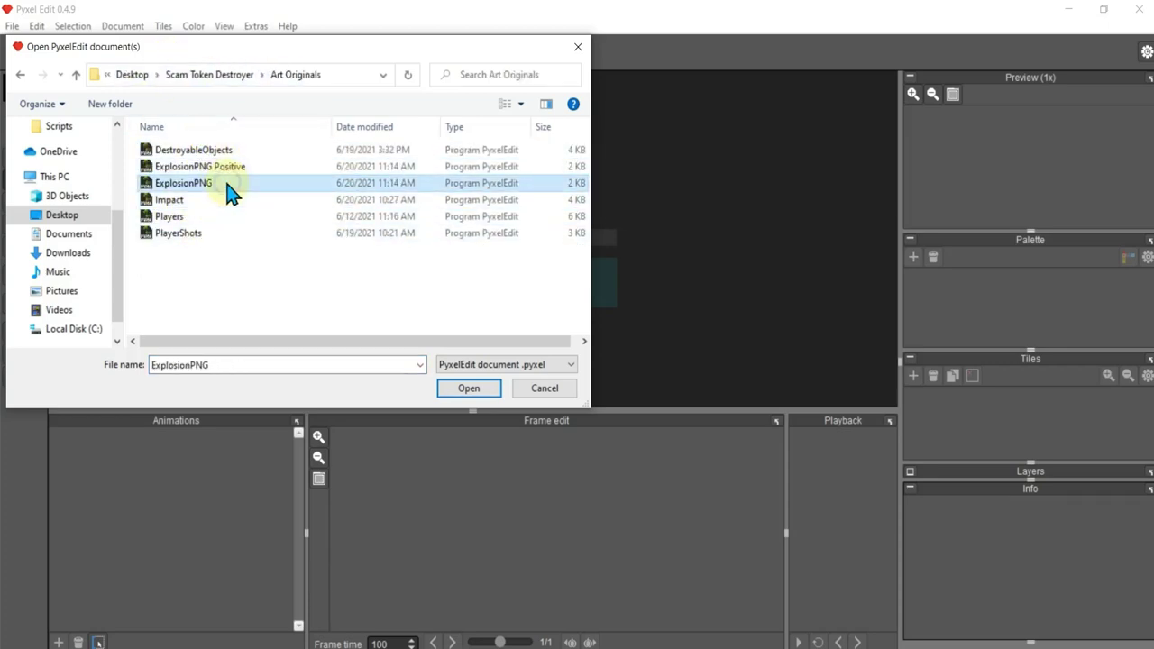
click(466, 387)
scroll(320, 224, down, 2)
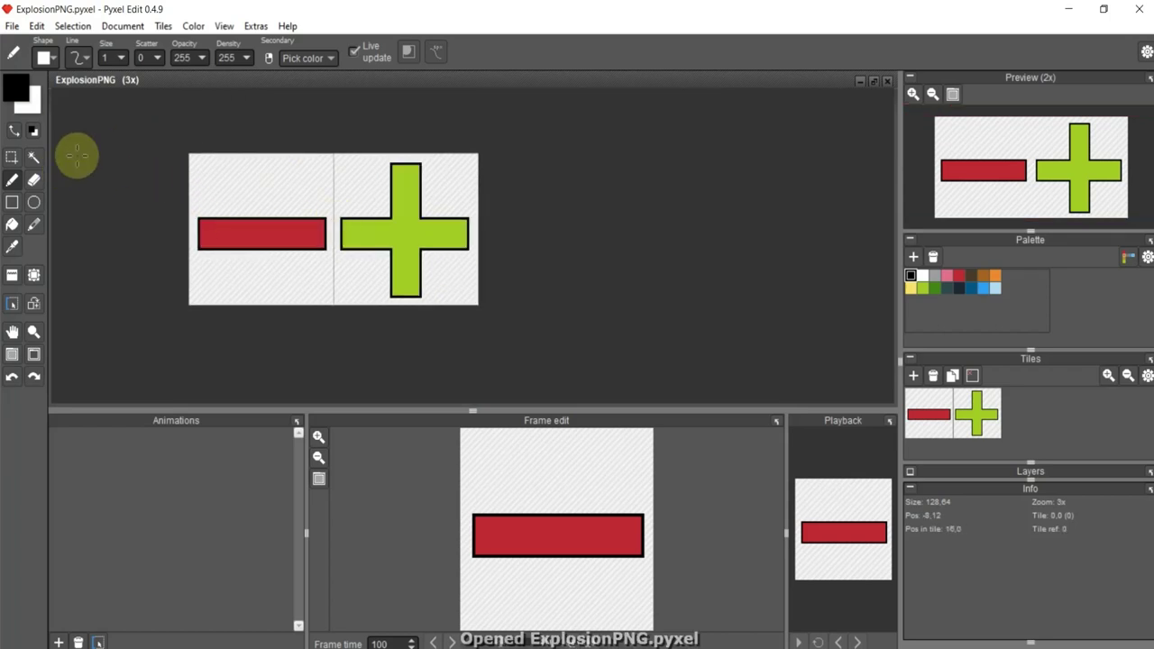
click(12, 157)
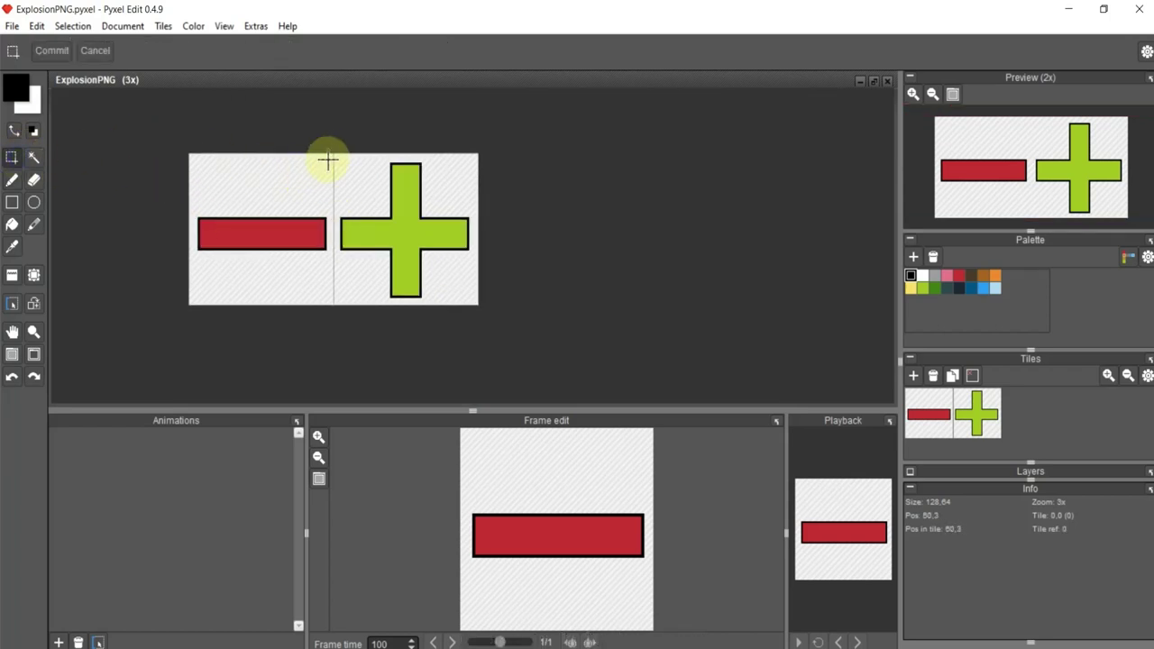
- Resize the canvas to 64x64 so only the red minus remains
click(72, 26)
click(152, 44)
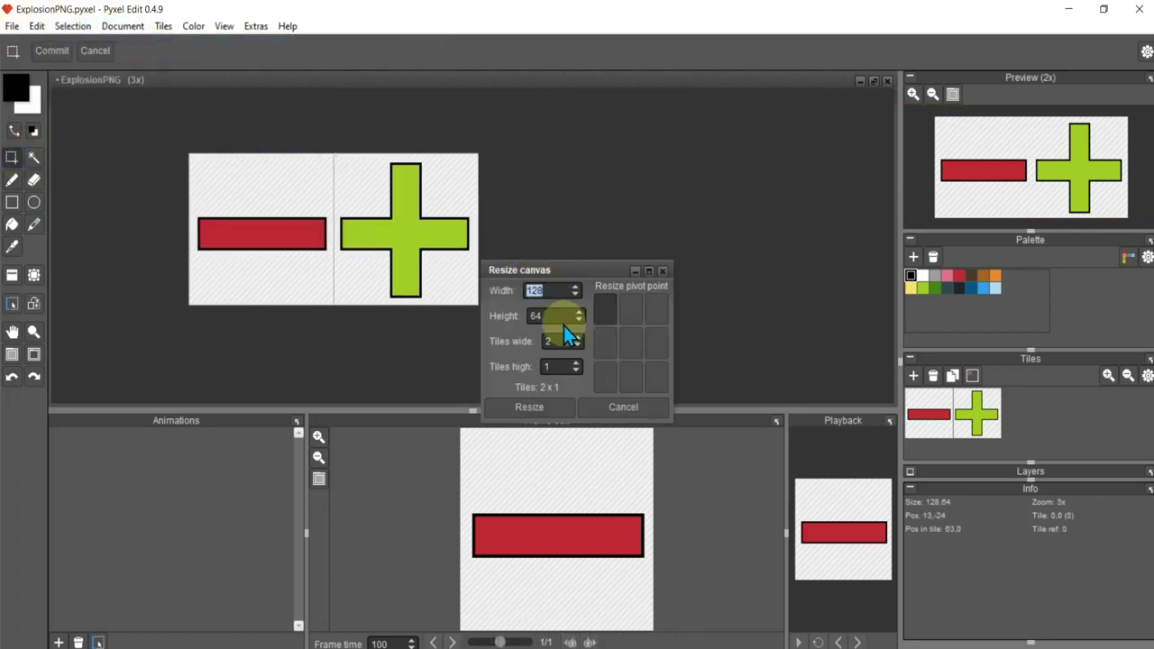
click(539, 412)
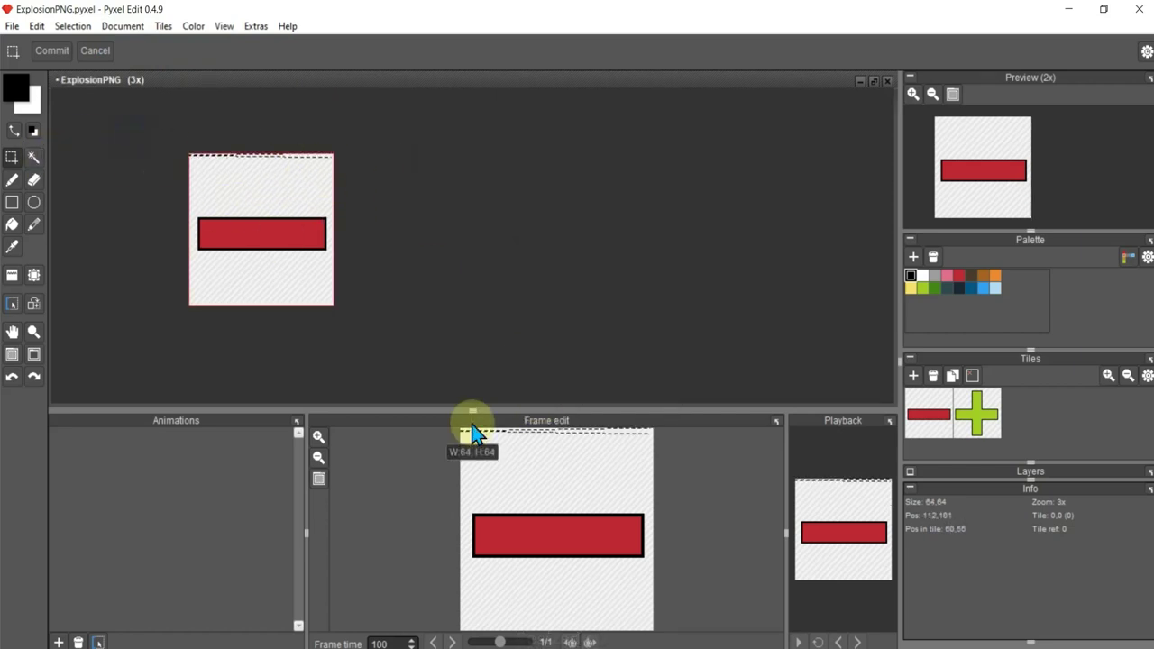
scroll(271, 208, up, 3)
scroll(284, 187, down, 1)
middle_drag(284, 186, 416, 194)
- Export the image as ExplosionPNGNegative.png into Assets/Art/Impact and Explosions
click(11, 25)
mouse_move(50, 179)
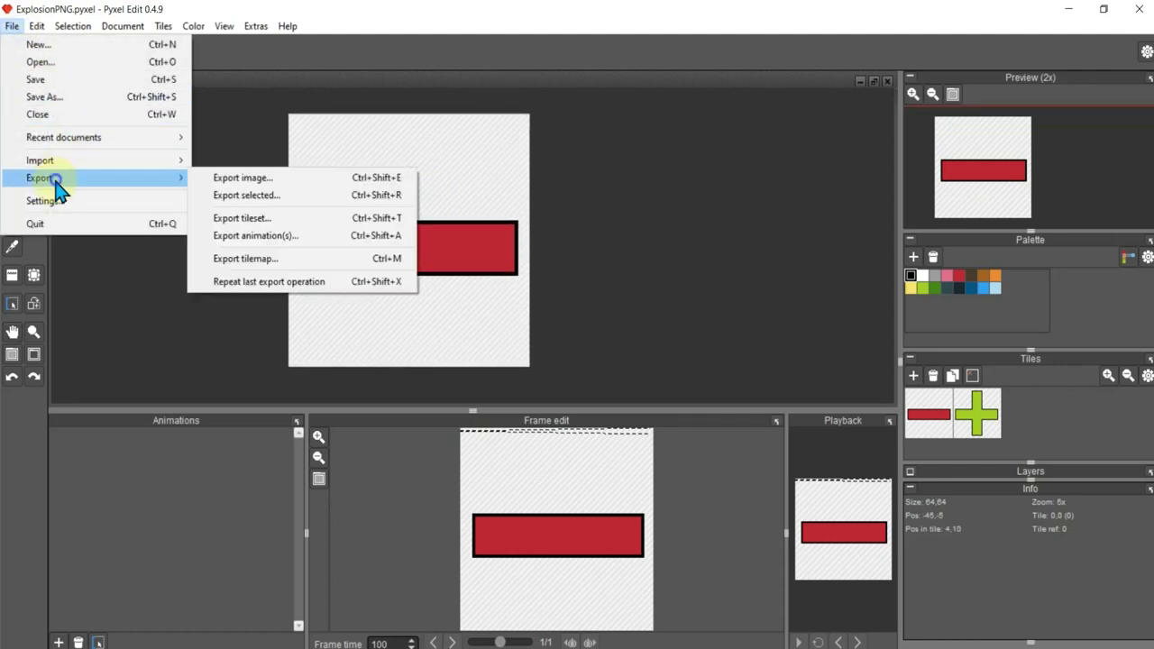
click(287, 185)
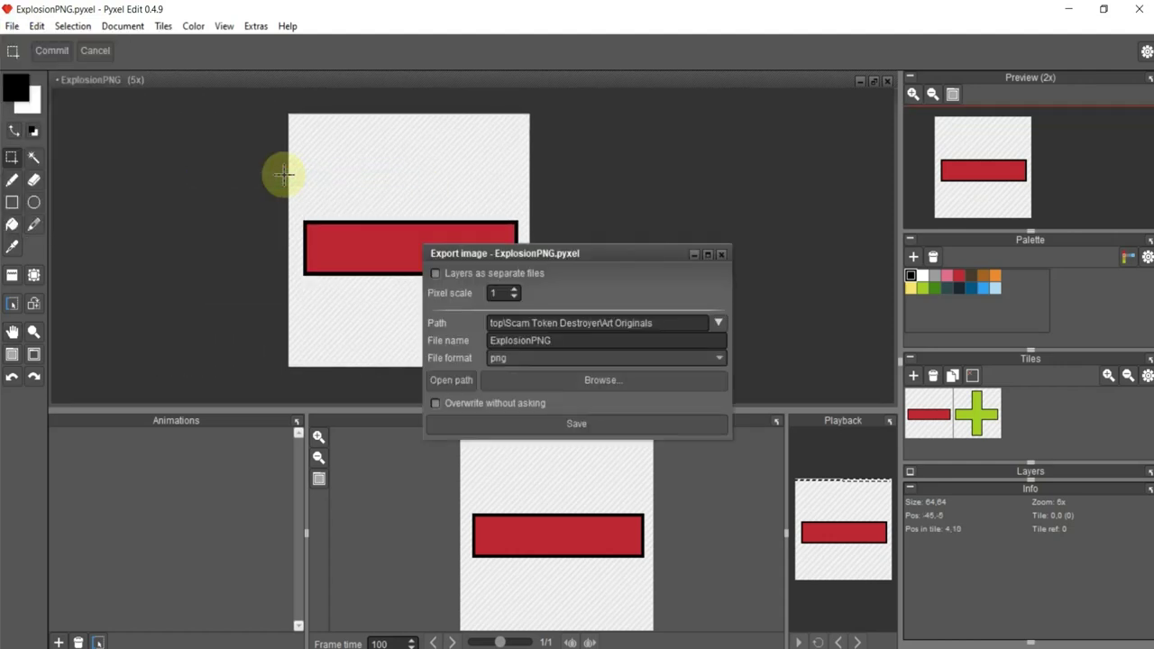
click(582, 380)
click(256, 74)
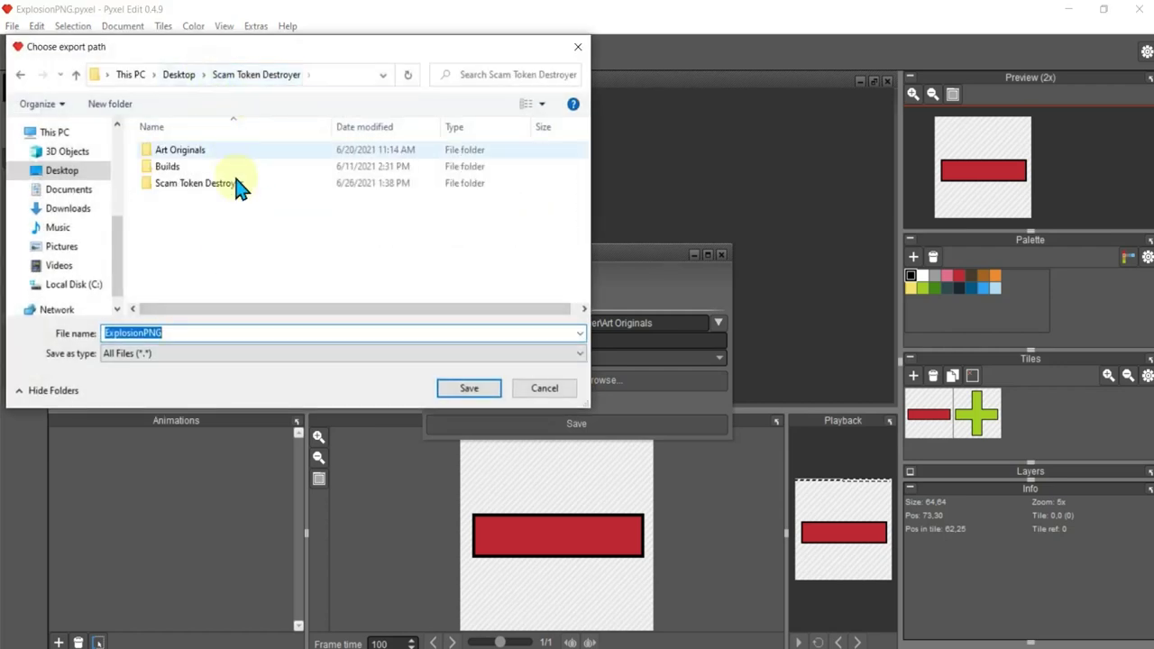
click(224, 190)
double_click(224, 189)
double_click(183, 151)
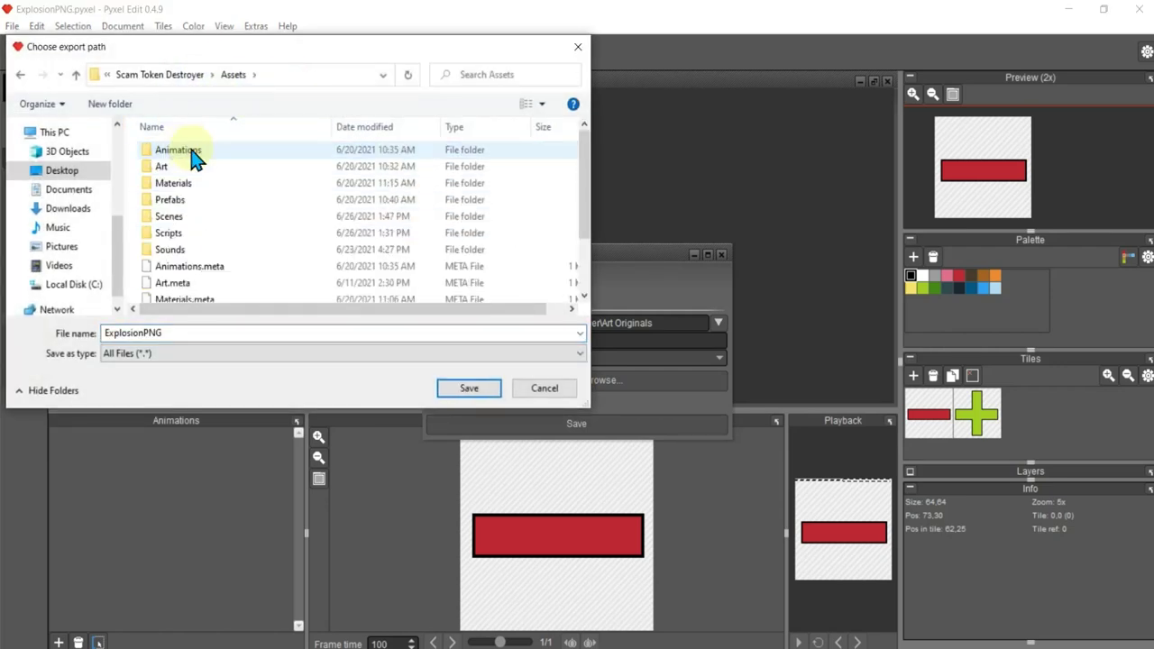
double_click(186, 171)
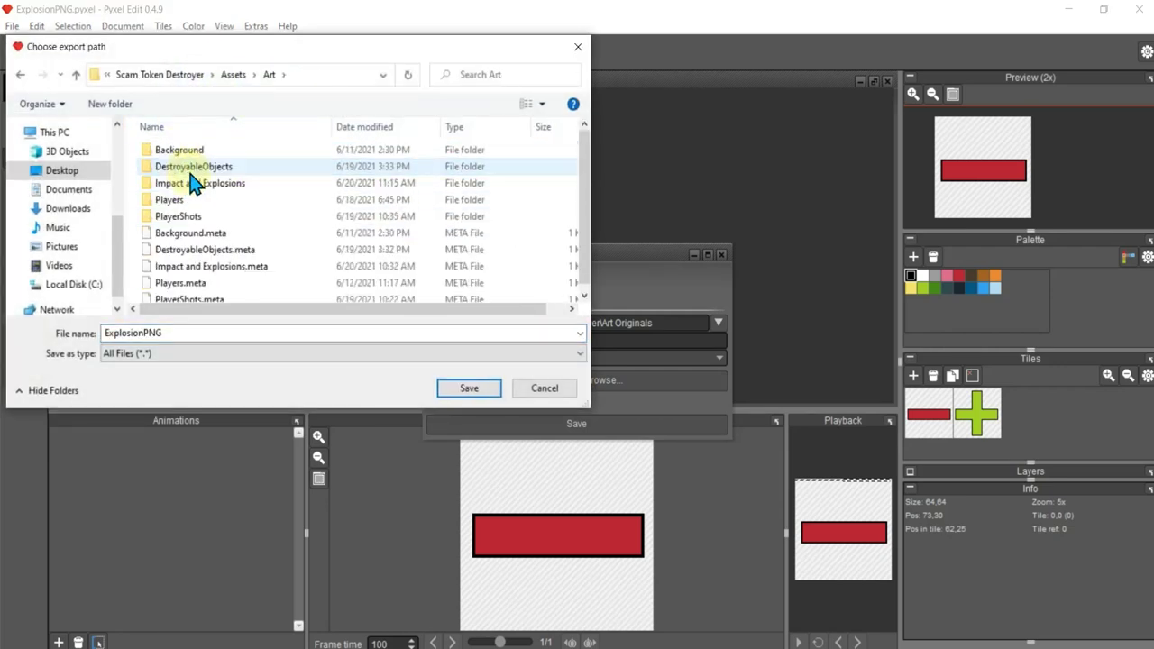
double_click(214, 185)
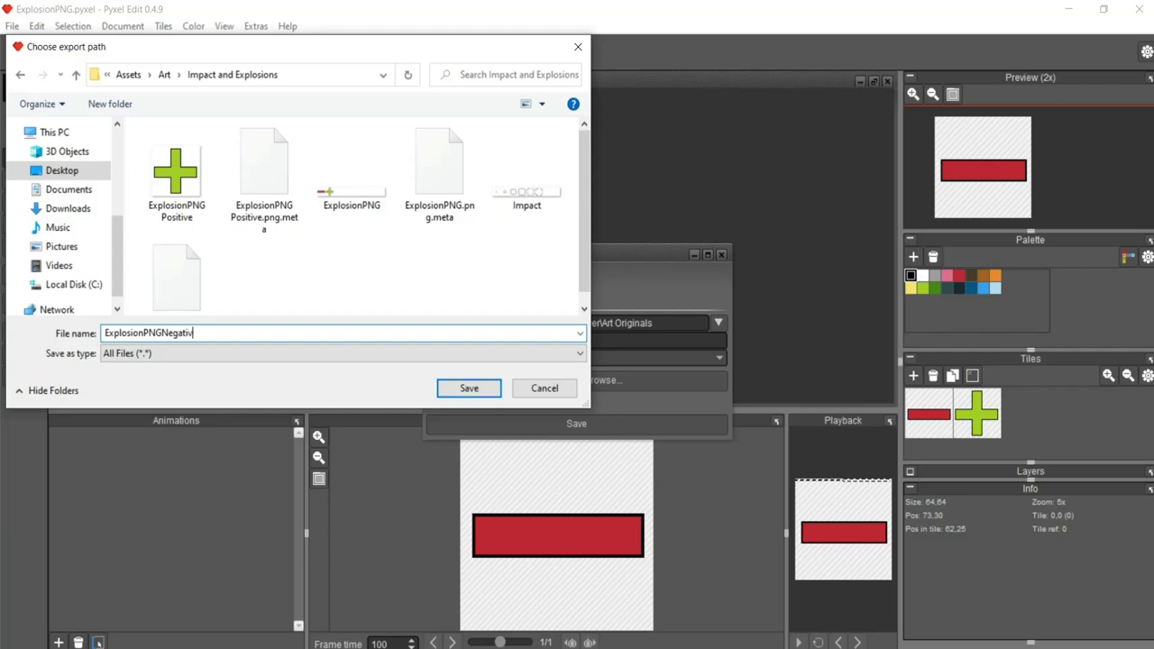
text(e)
key(Return)
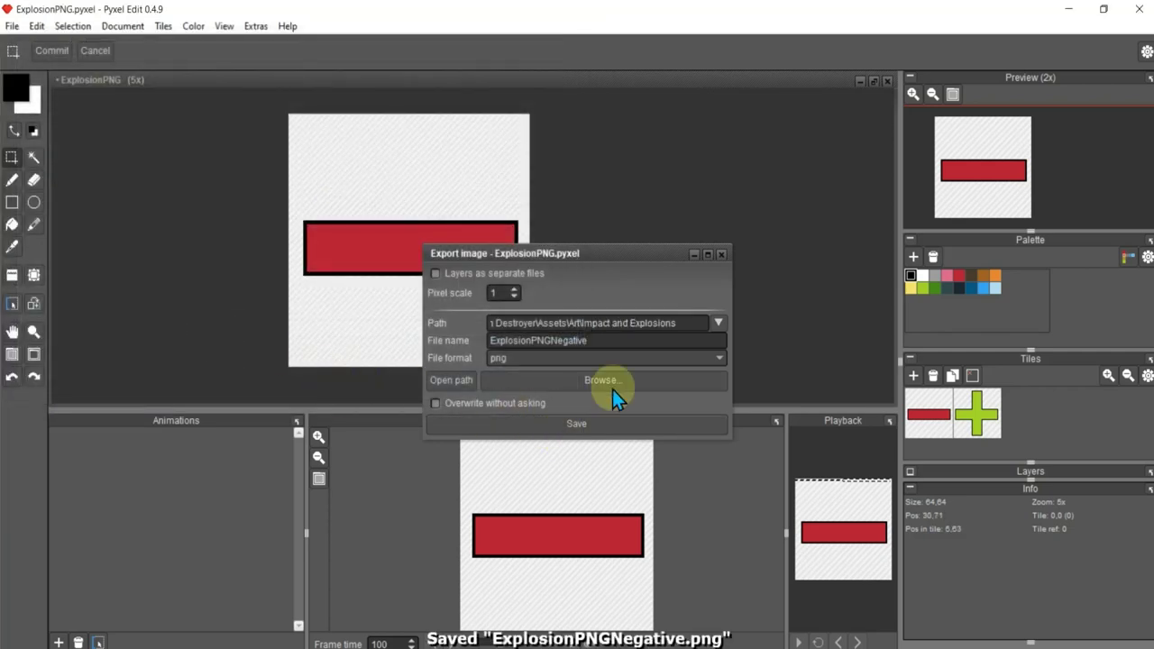
click(720, 256)
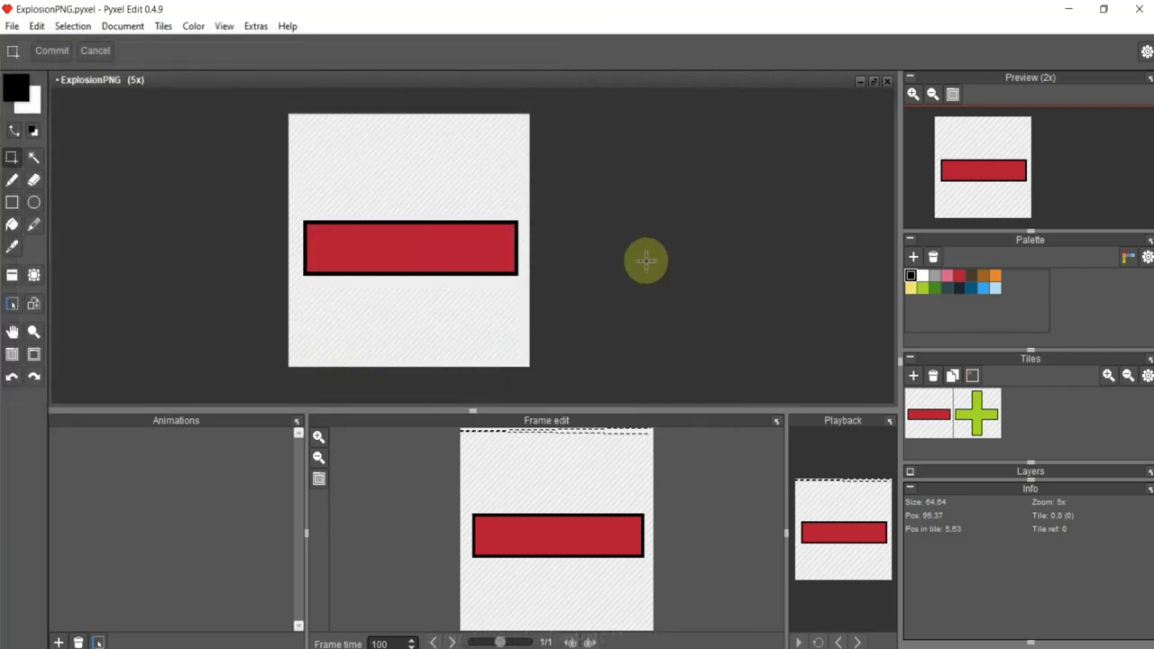
- Back in Unity, select the new ExplosionPNGNegative sprite in Impact and Explosions
click(1068, 9)
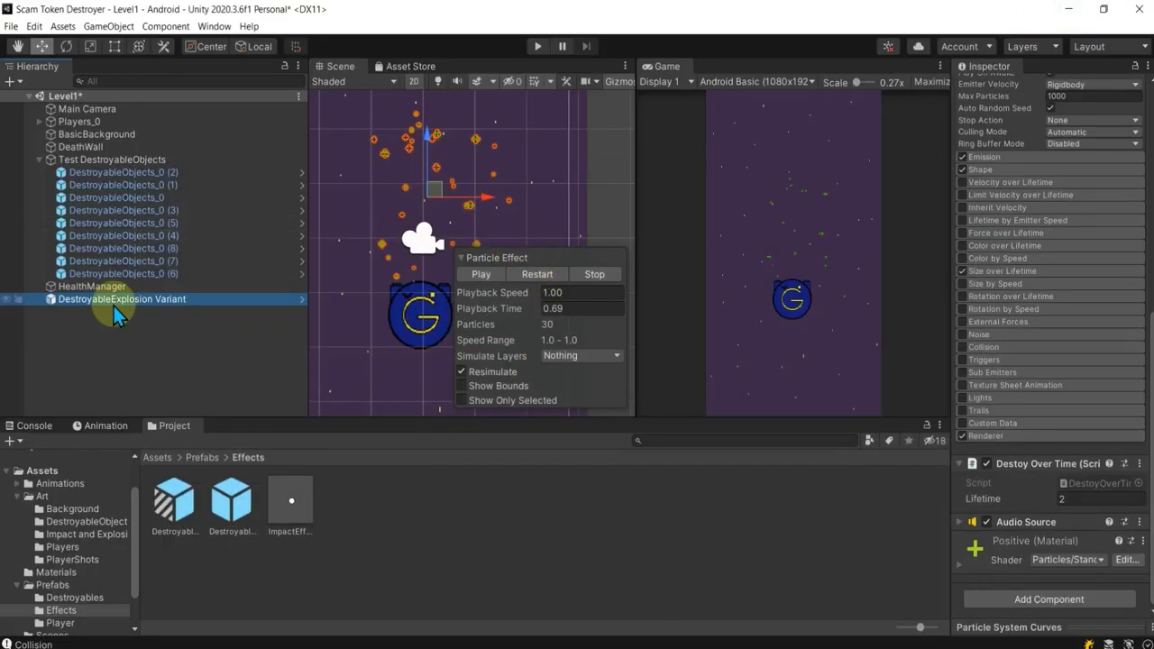
click(89, 534)
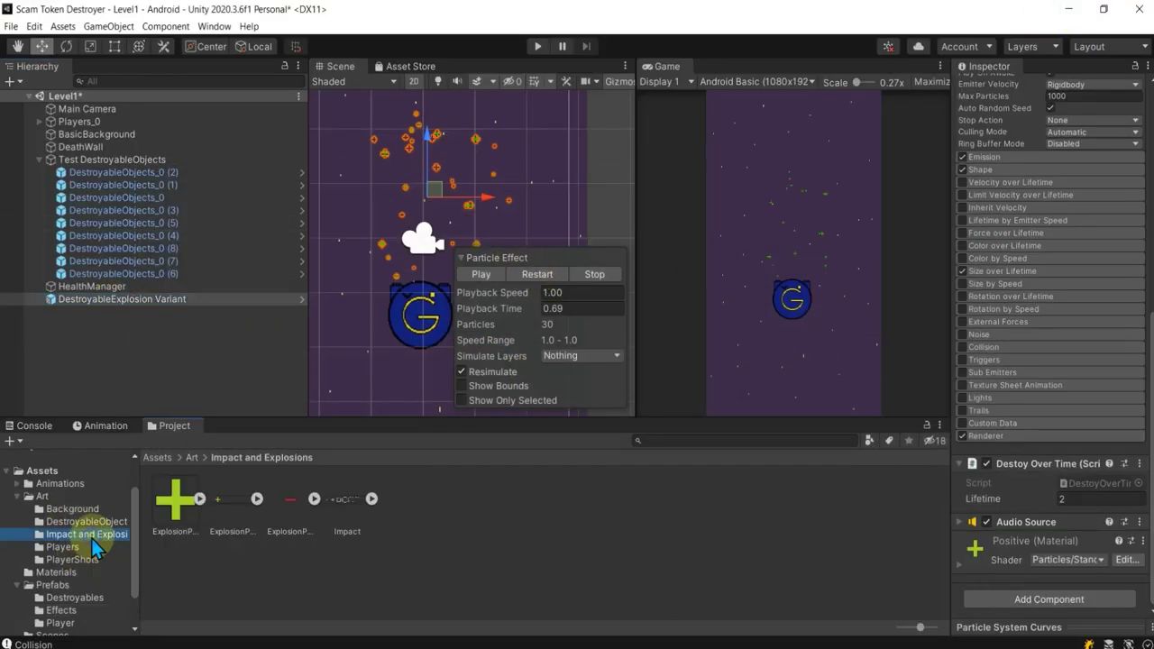
click(320, 499)
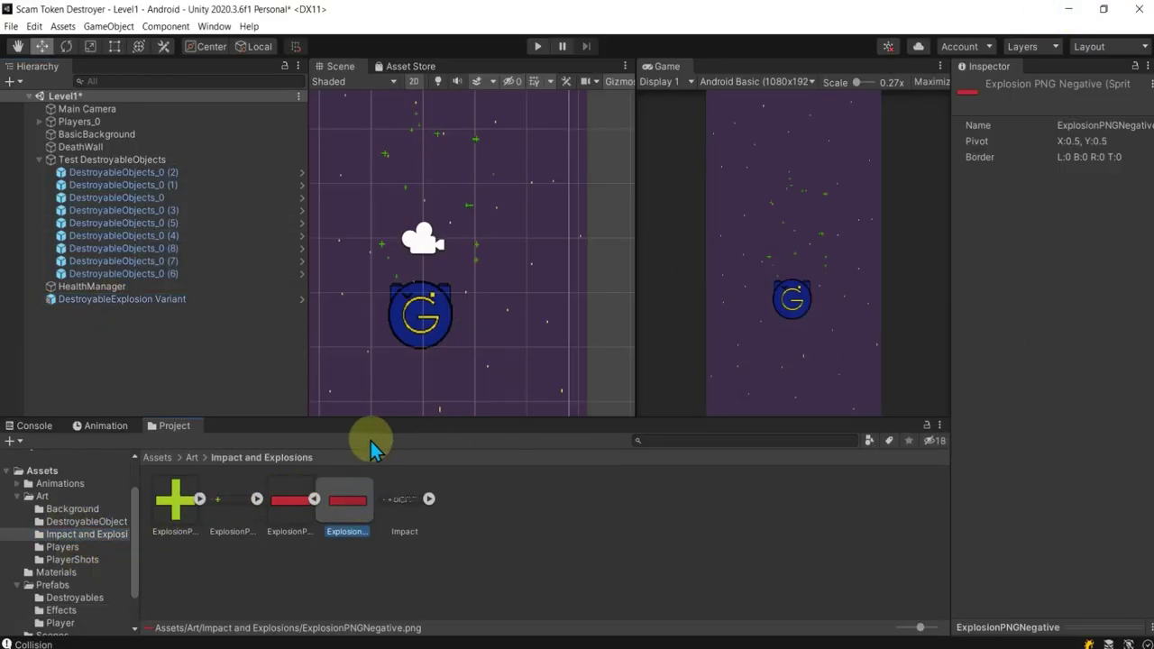
click(257, 499)
click(289, 501)
click(392, 507)
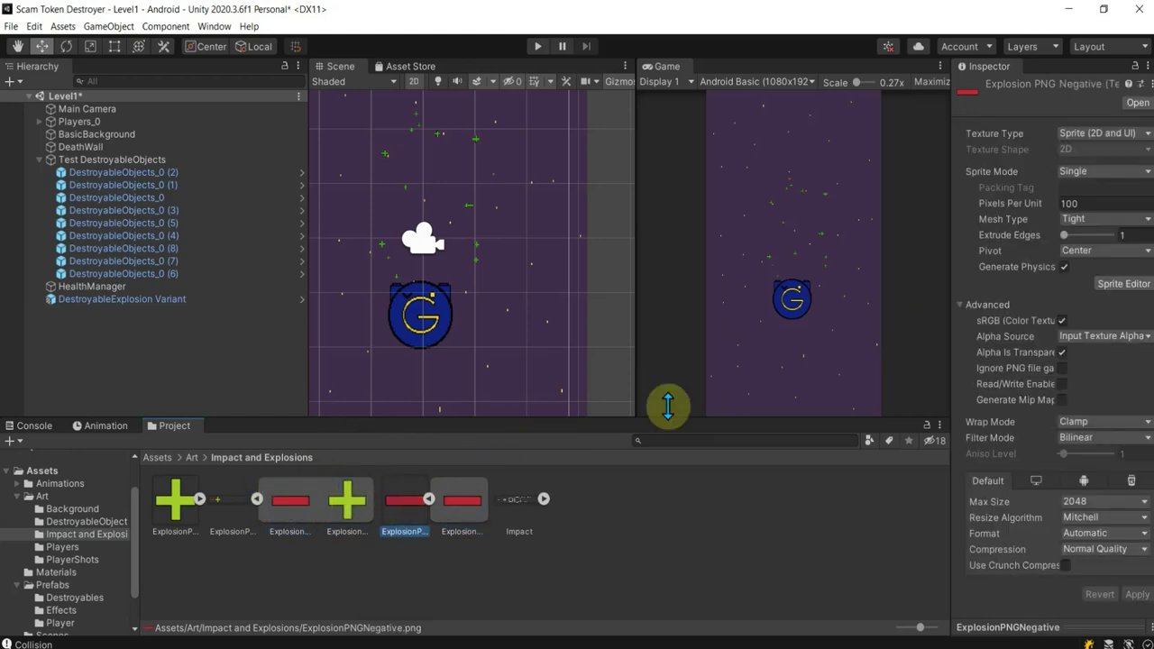
- Set its import to 128 pixels per unit, Clamp wrap, Point filter, RGBA 32 bit, and apply
click(1088, 203)
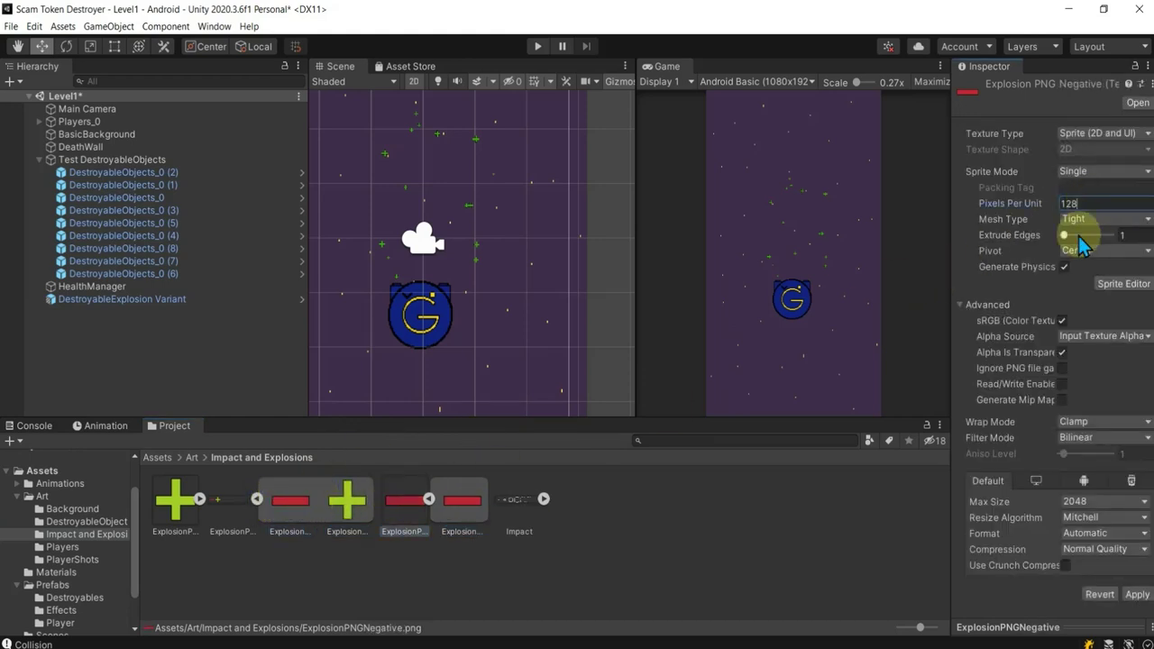
click(1116, 422)
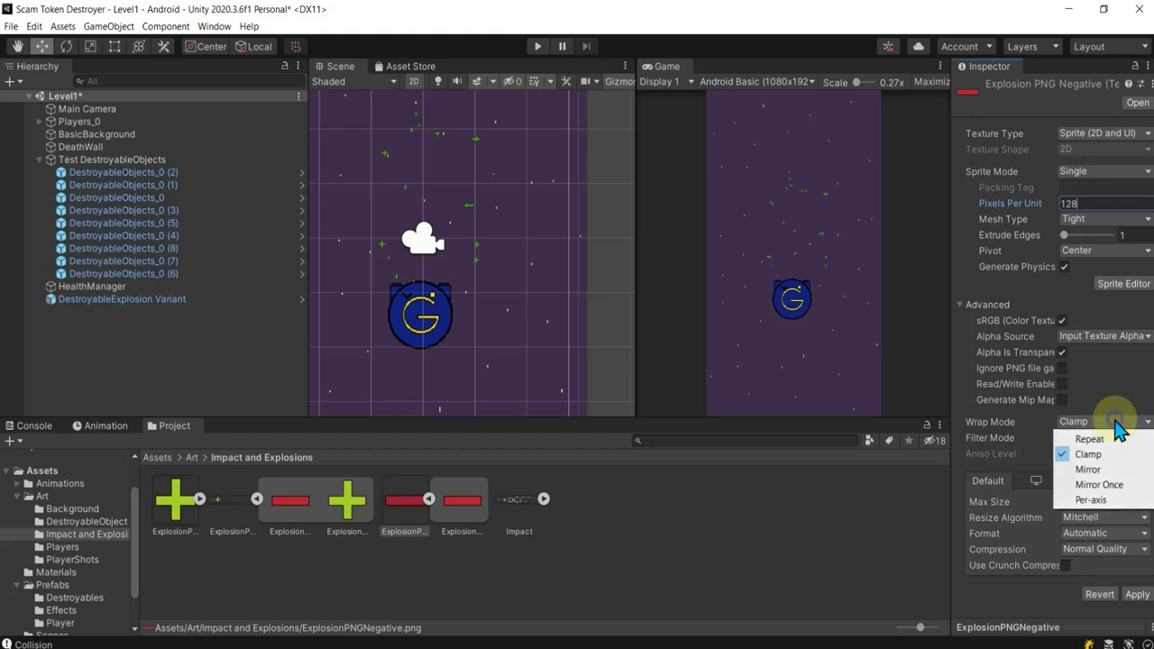
click(1116, 434)
click(1116, 437)
click(1111, 455)
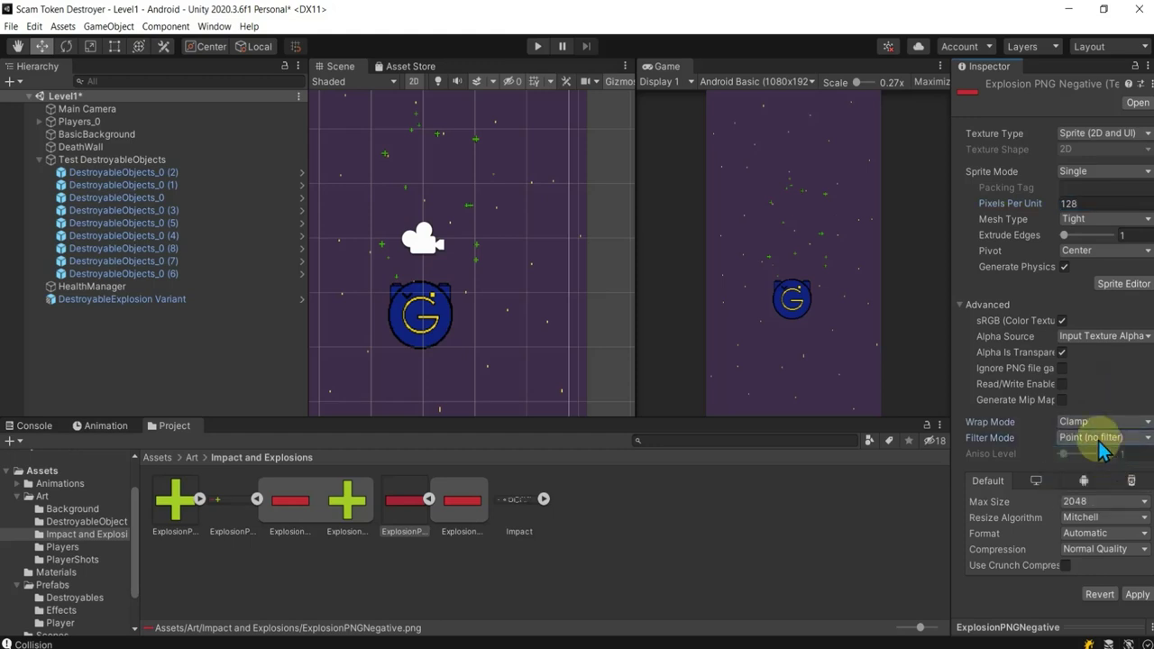
click(1115, 533)
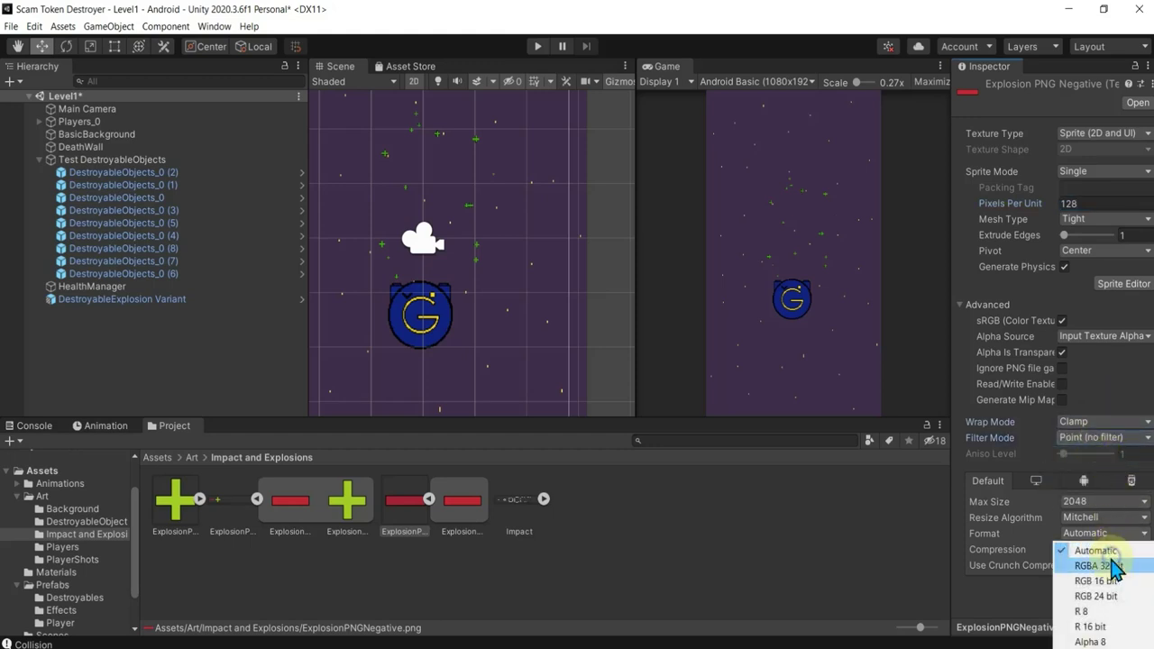
click(1138, 616)
click(1136, 562)
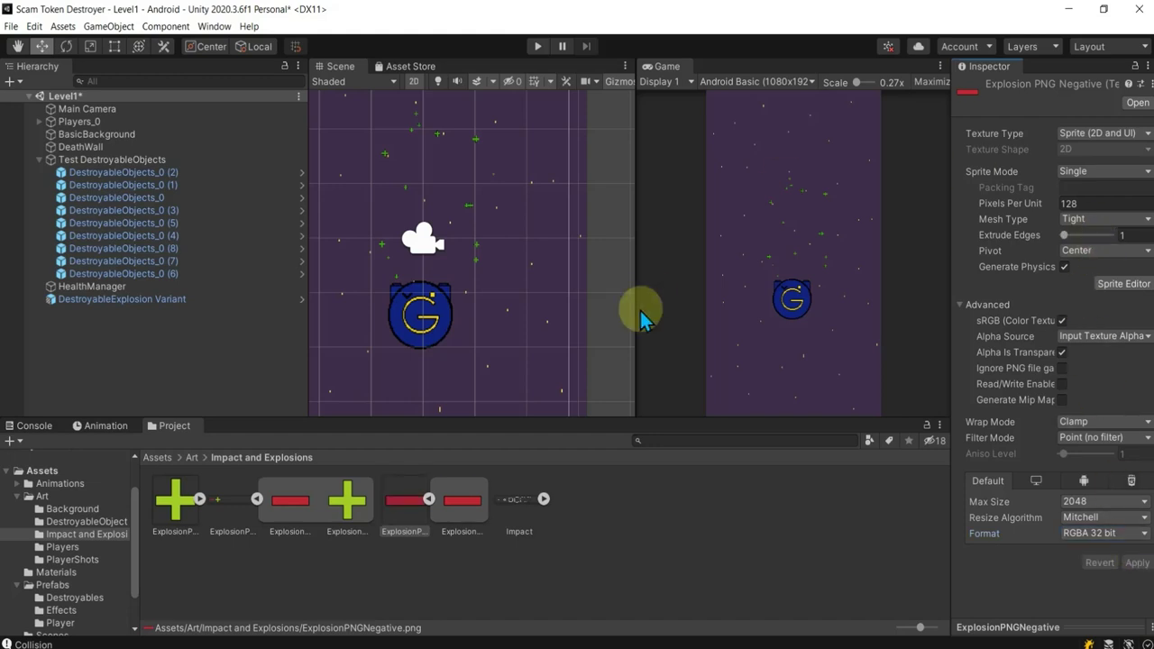
- Select DestroyableExplosion Variant and open the Materials folder to view the Positive material's options
click(126, 299)
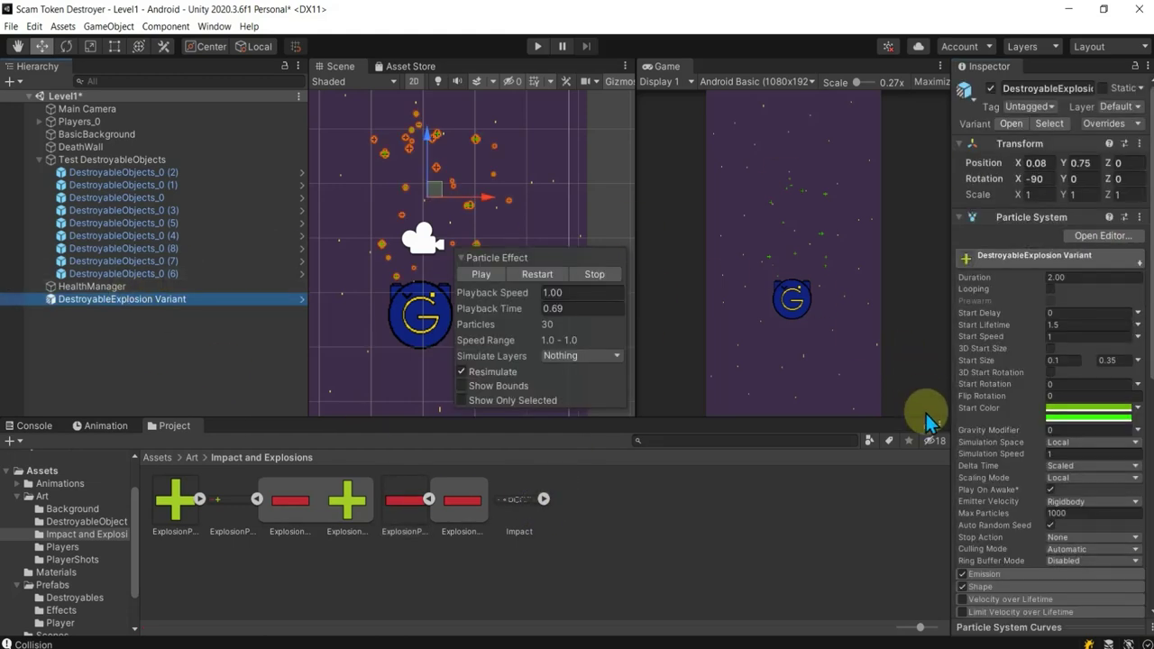
scroll(1055, 476, down, 2)
scroll(1055, 475, down, 3)
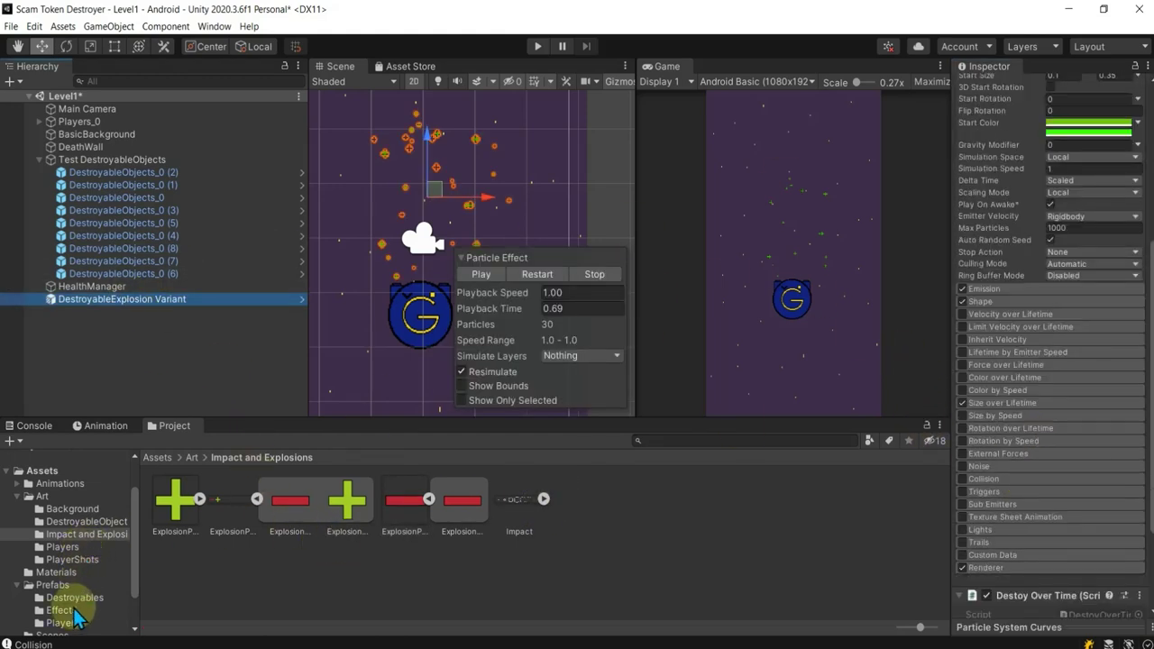
scroll(72, 559, down, 2)
click(68, 530)
right_click(175, 497)
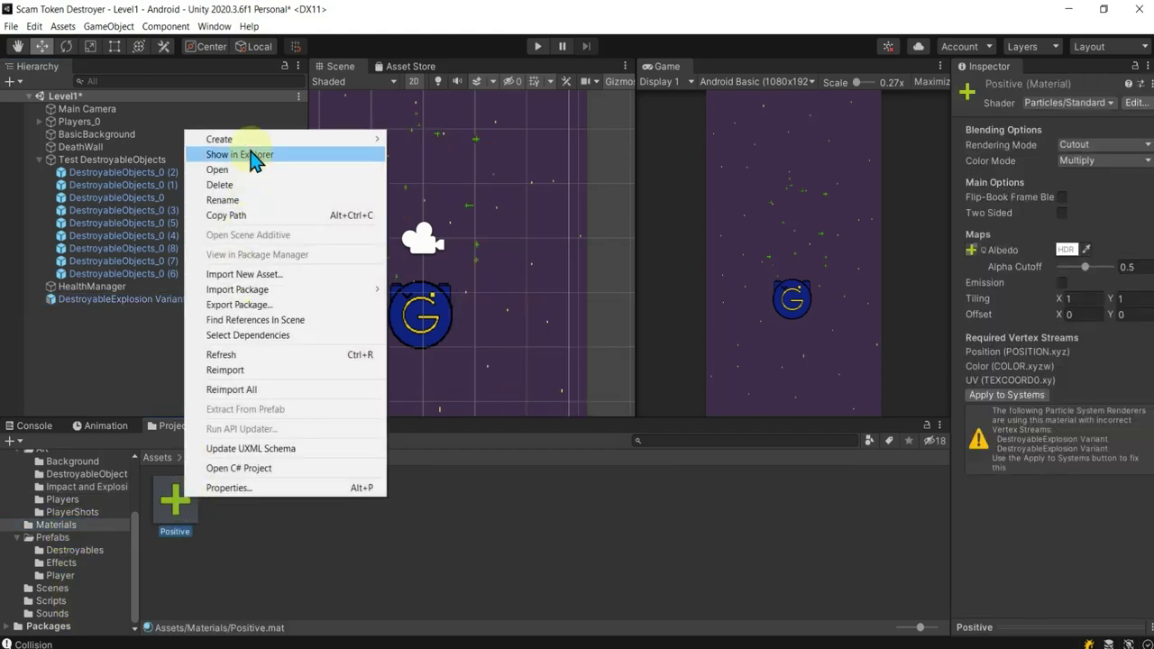
click(235, 531)
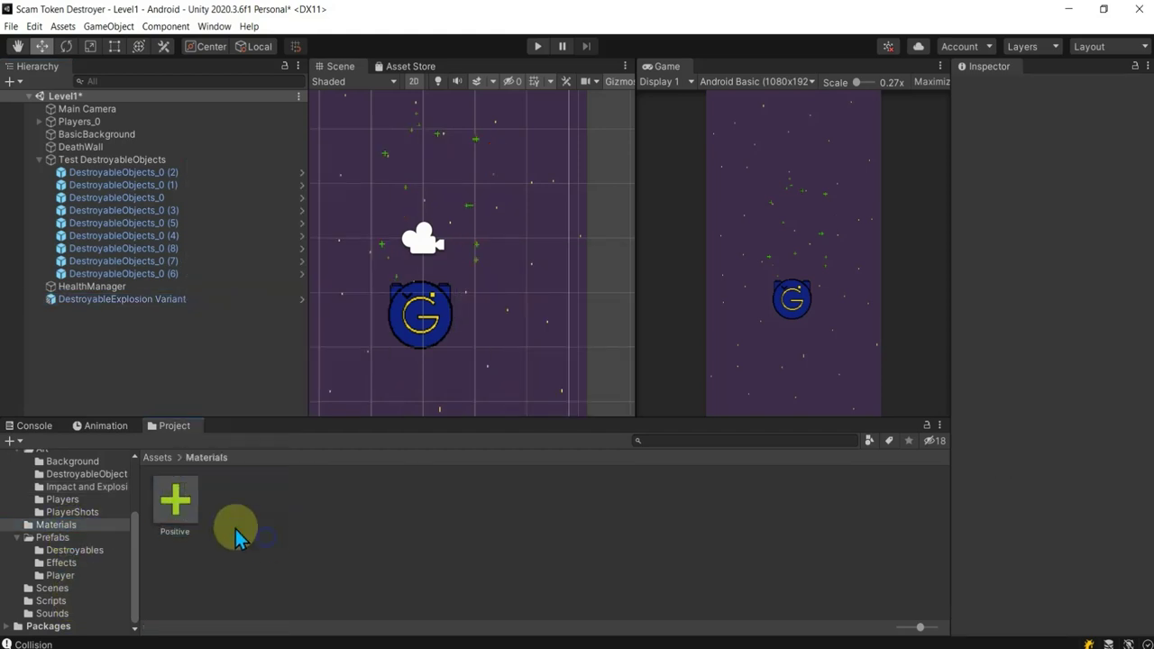
right_click(187, 507)
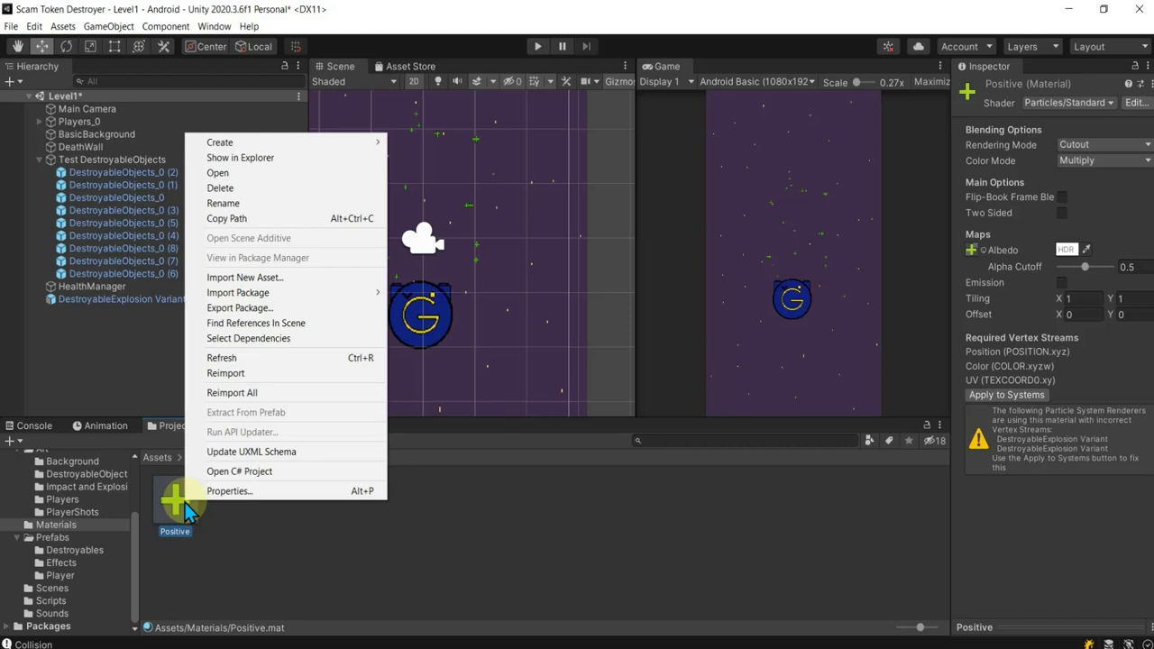
click(184, 510)
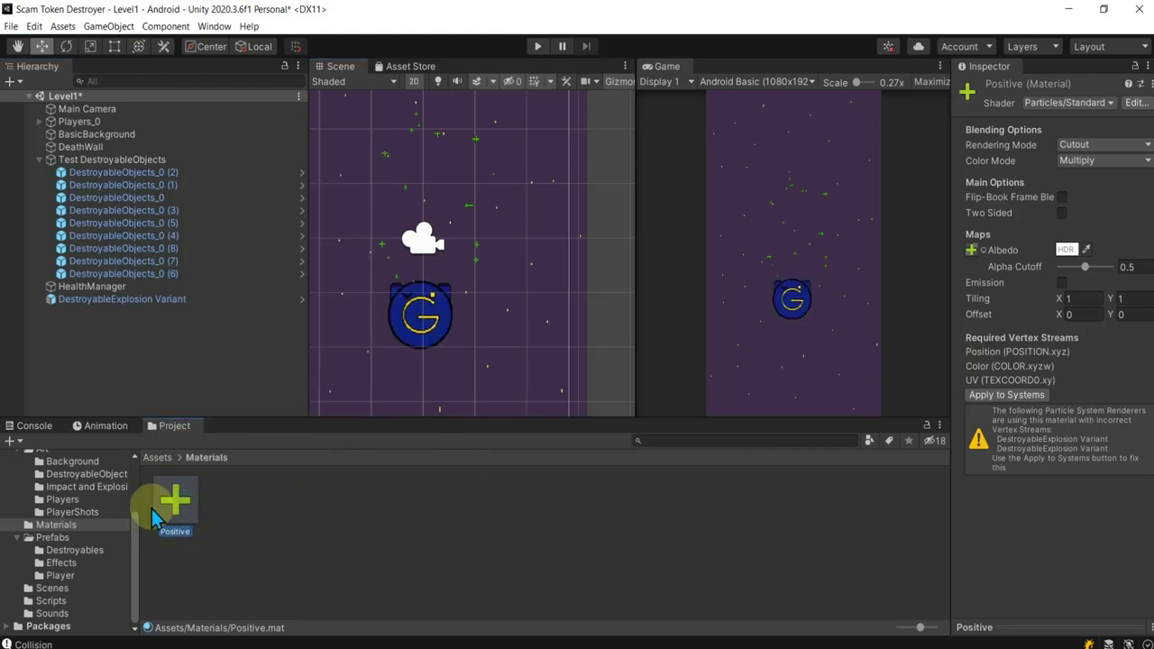
- Create a new material named Negative in the Materials folder
right_click(249, 494)
mouse_move(348, 134)
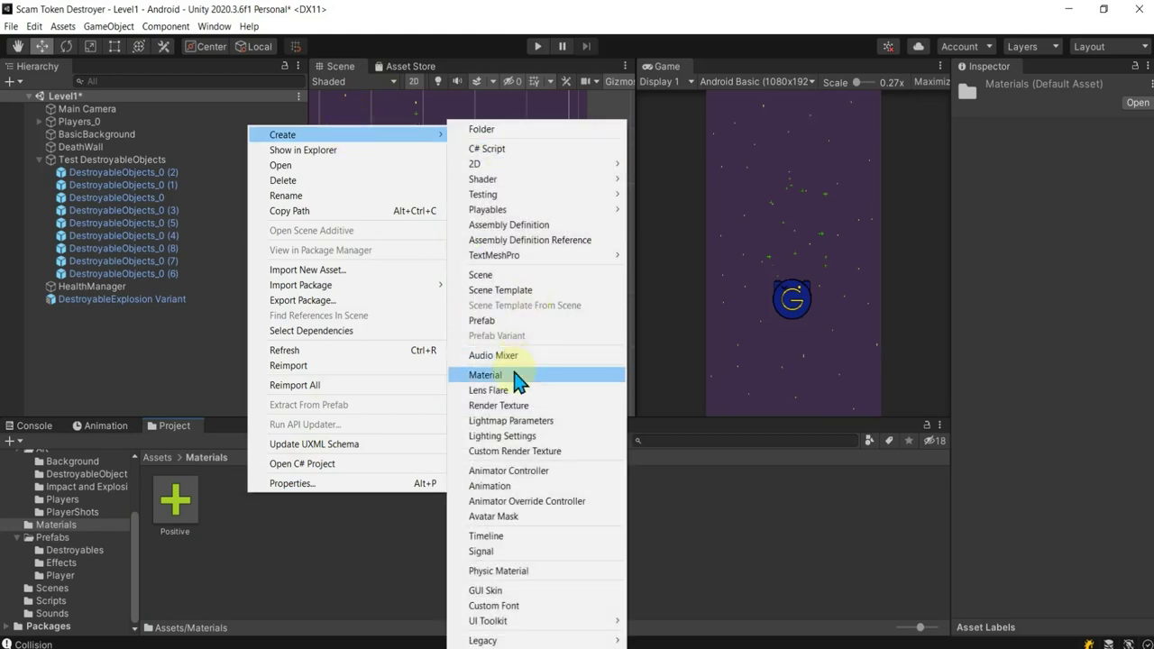
click(519, 379)
text(Negative)
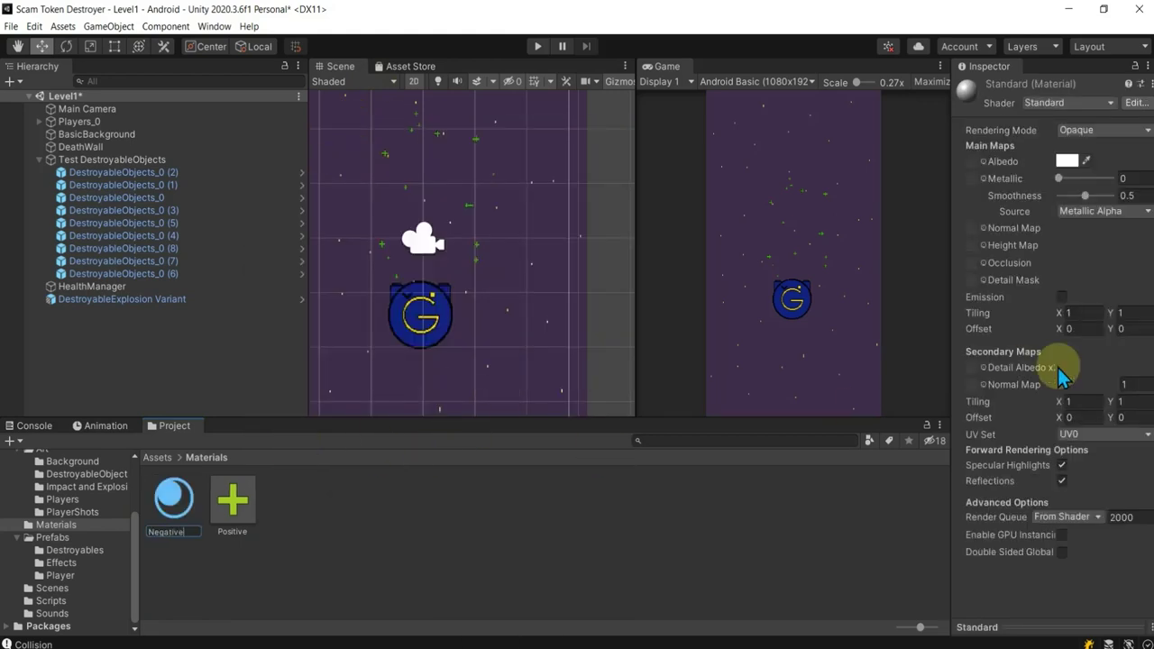
key(Return)
- Give Negative the Particles/Standard Unlit shader with Cutout rendering mode
click(239, 492)
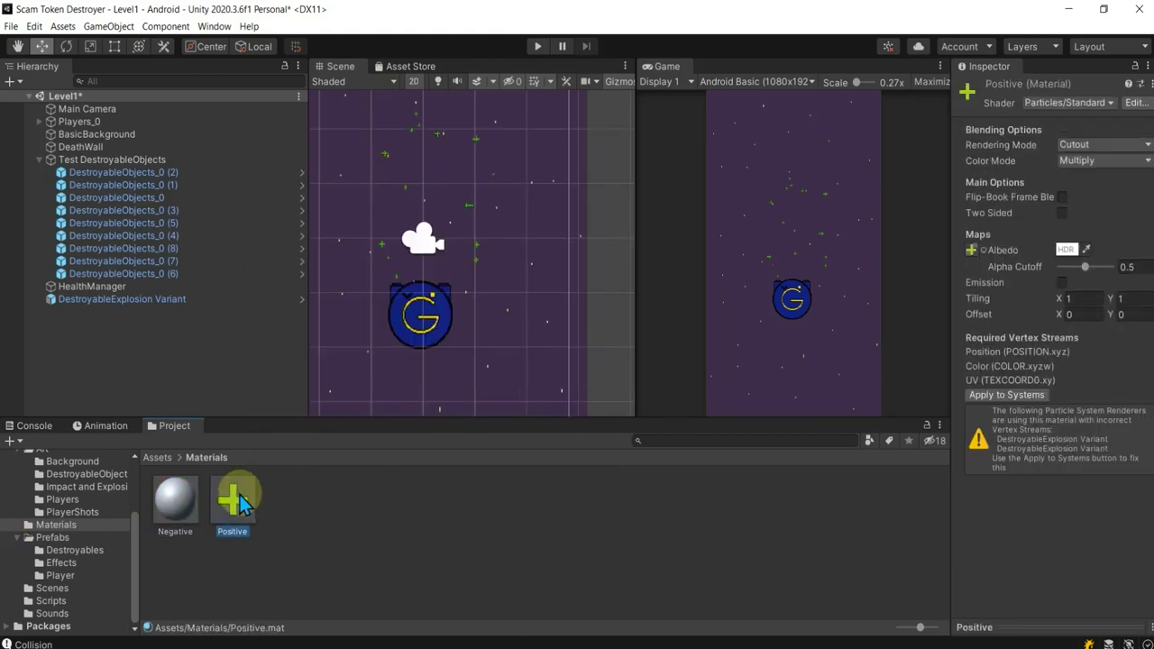
click(183, 509)
click(1102, 130)
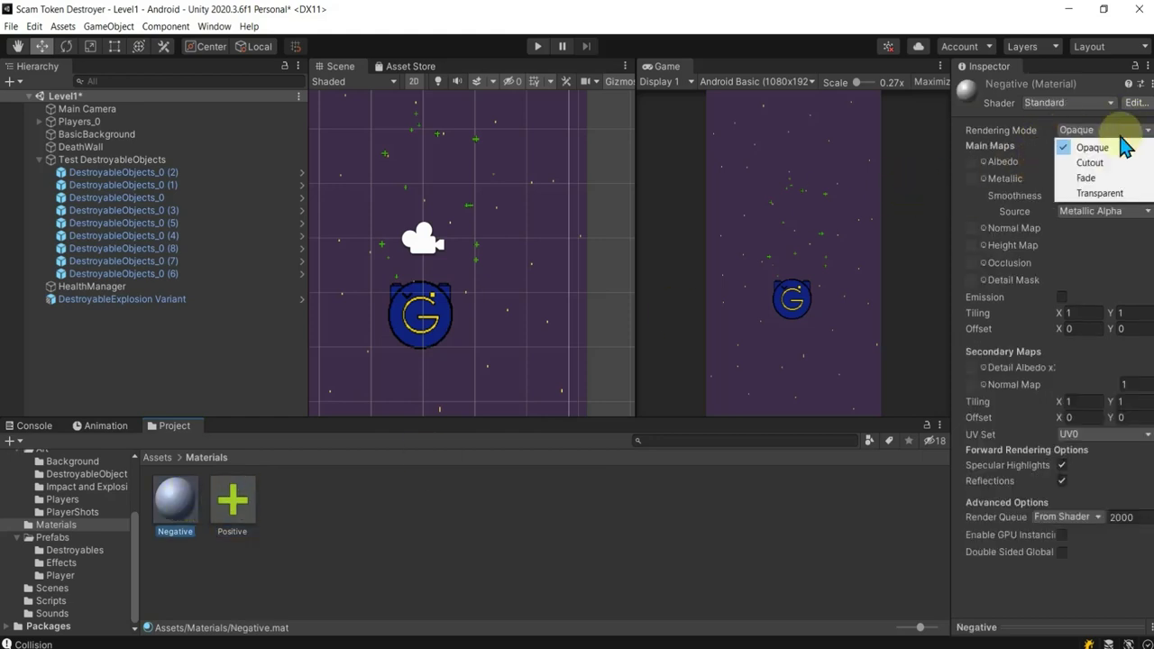
click(1108, 164)
click(1055, 101)
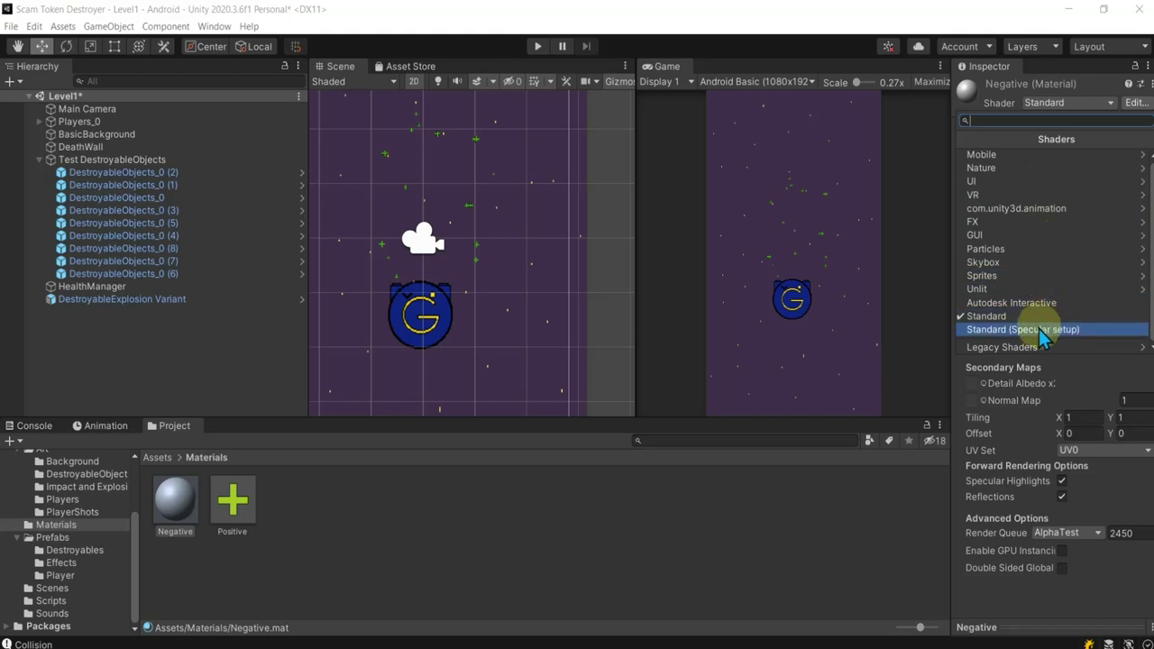
click(1020, 247)
click(1032, 169)
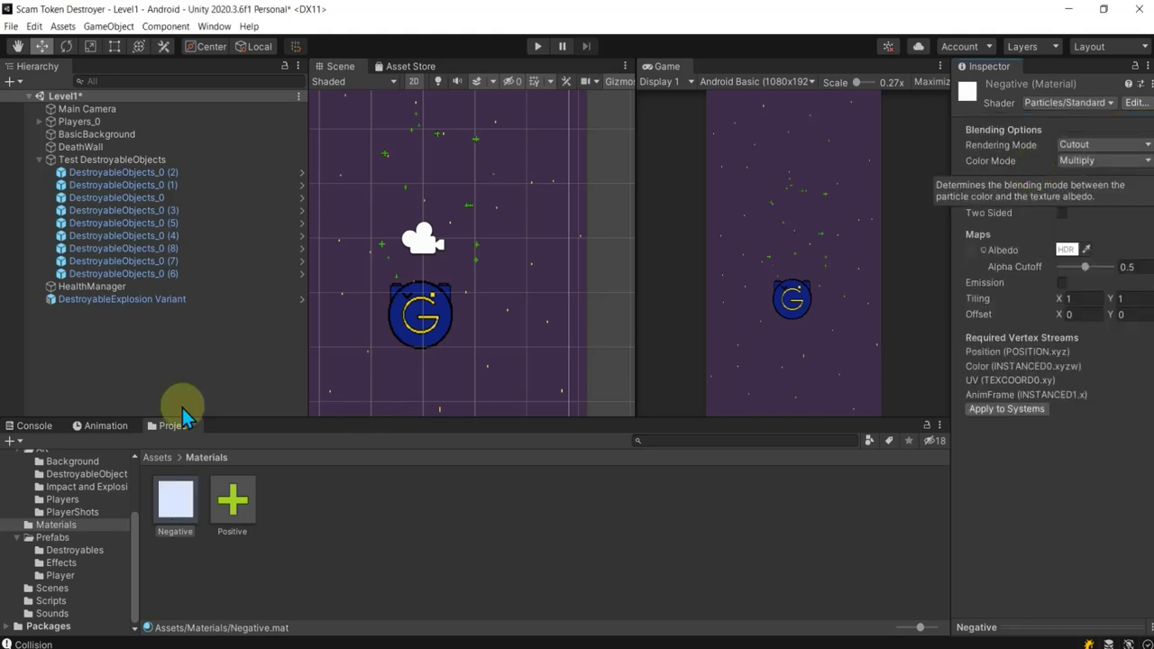
- Assign the ExplosionPNGNegative minus texture as Negative's albedo
click(230, 499)
click(193, 498)
click(233, 499)
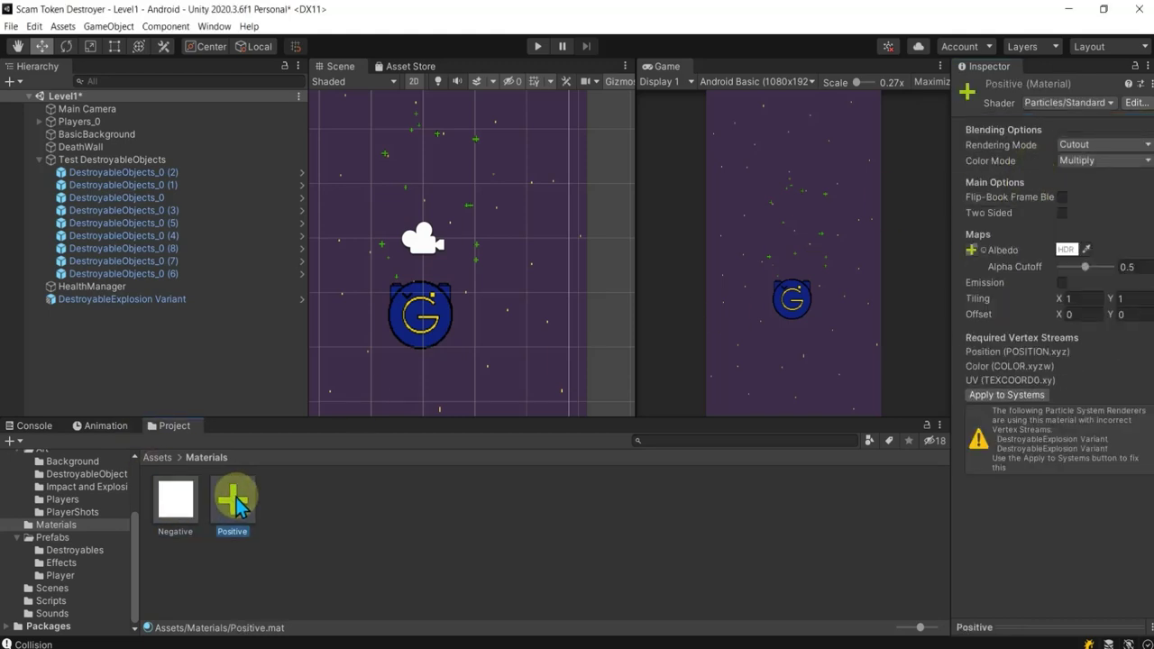
click(177, 502)
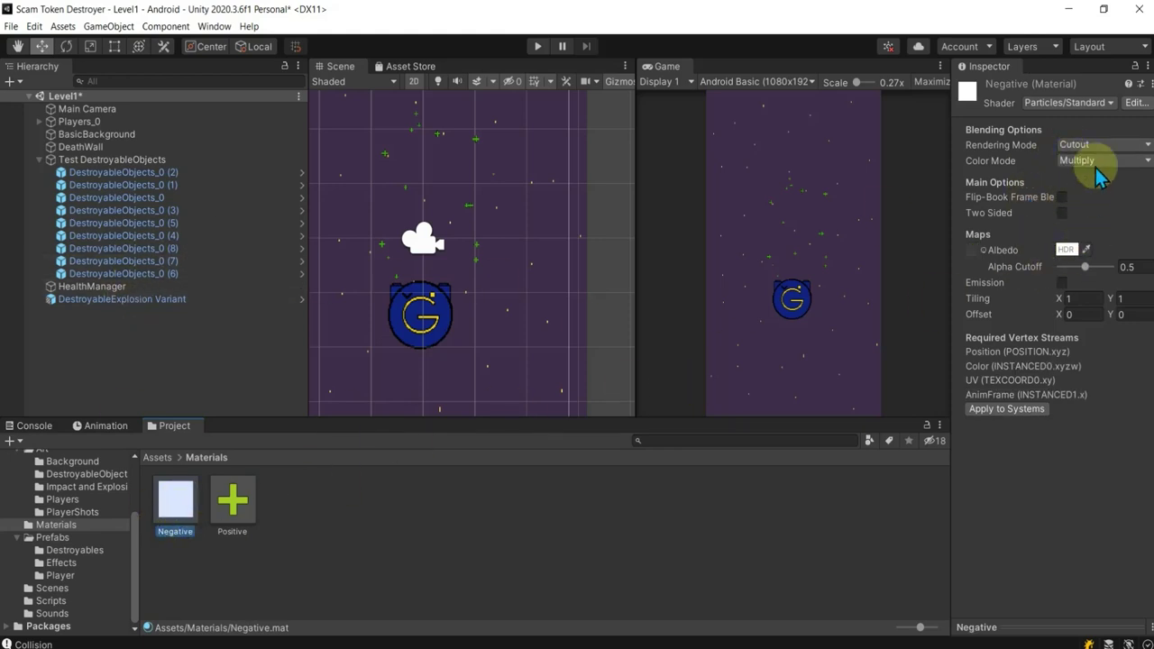
click(972, 252)
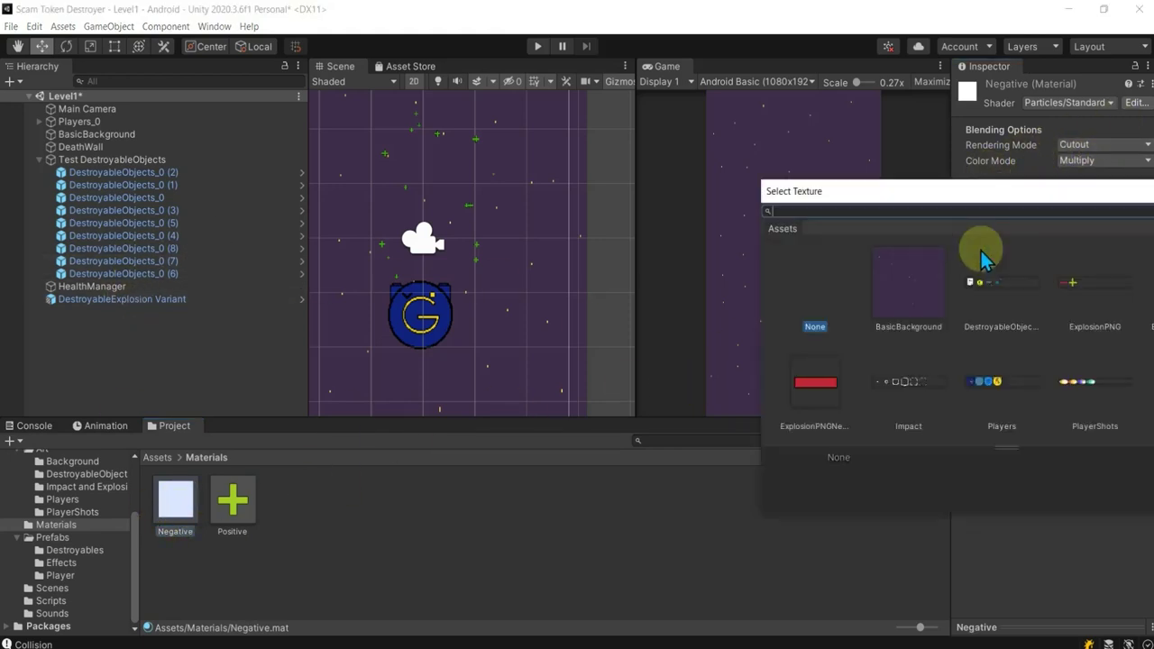
scroll(1070, 309, down, 1)
click(793, 331)
click(992, 233)
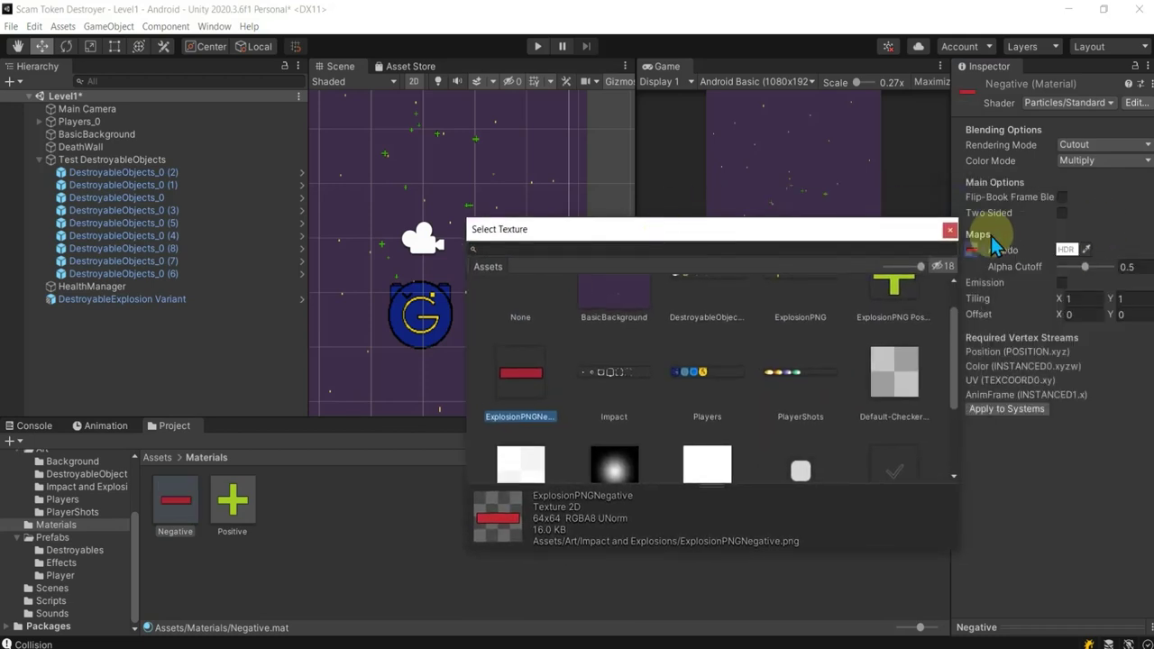
click(689, 509)
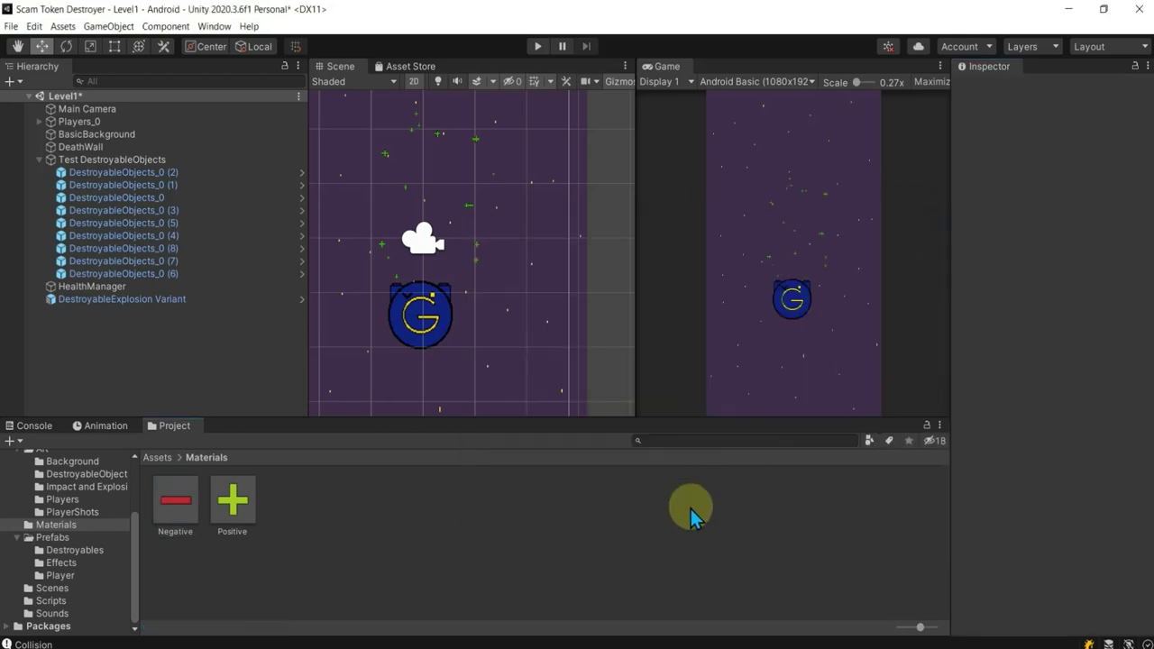
click(121, 303)
- Set the particle Renderer's material to Negative
scroll(1059, 397, down, 8)
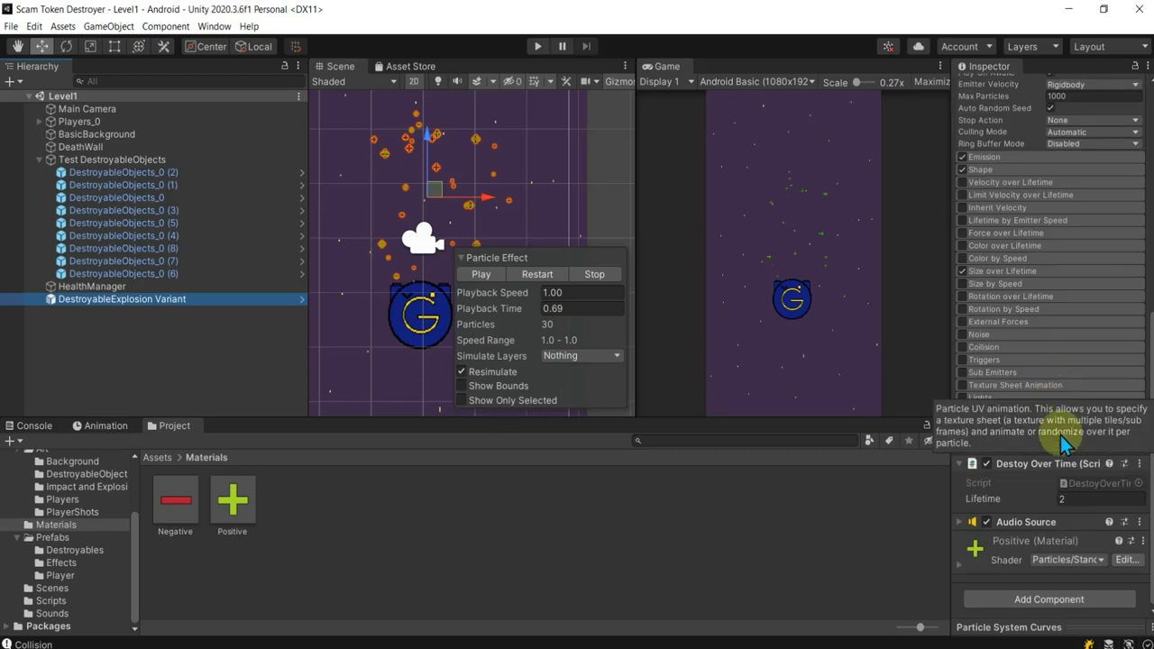
click(1037, 438)
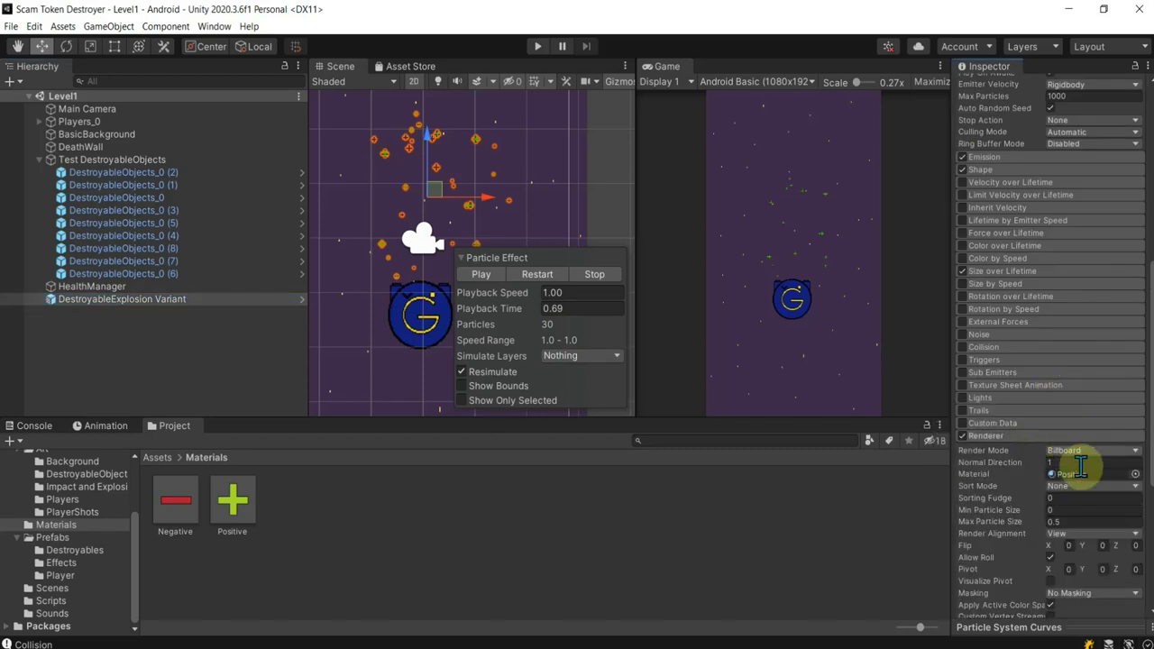
click(1135, 474)
double_click(922, 466)
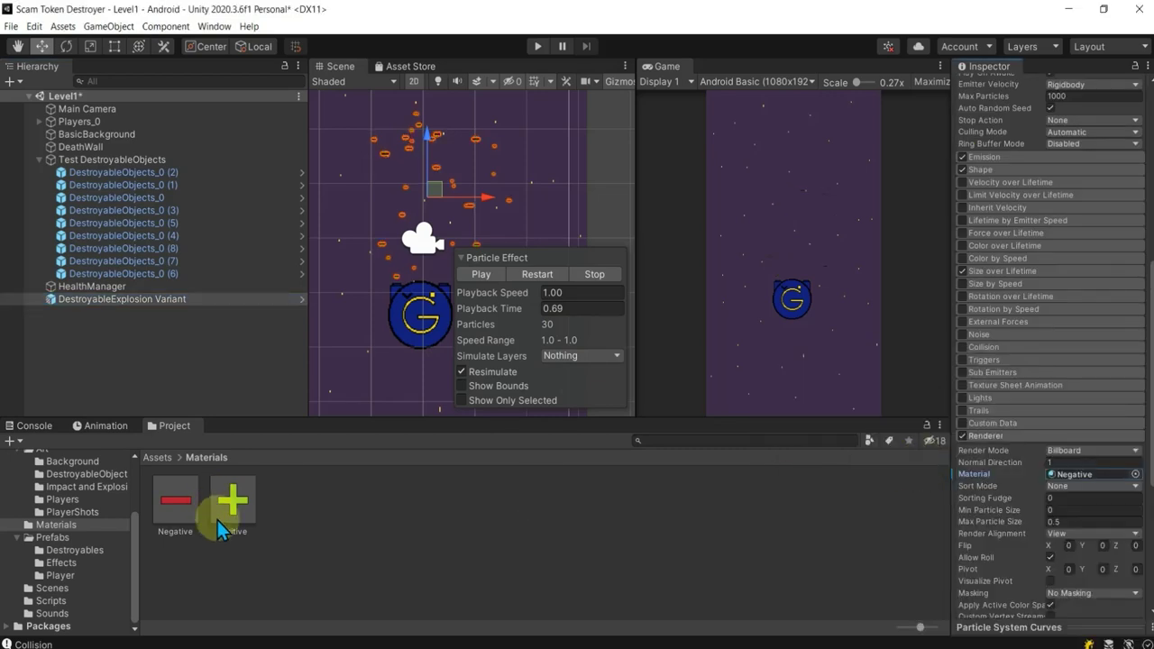
- Rename the explosion object to PlayerDeath in the Inspector name field
click(161, 299)
scroll(1081, 90, up, 10)
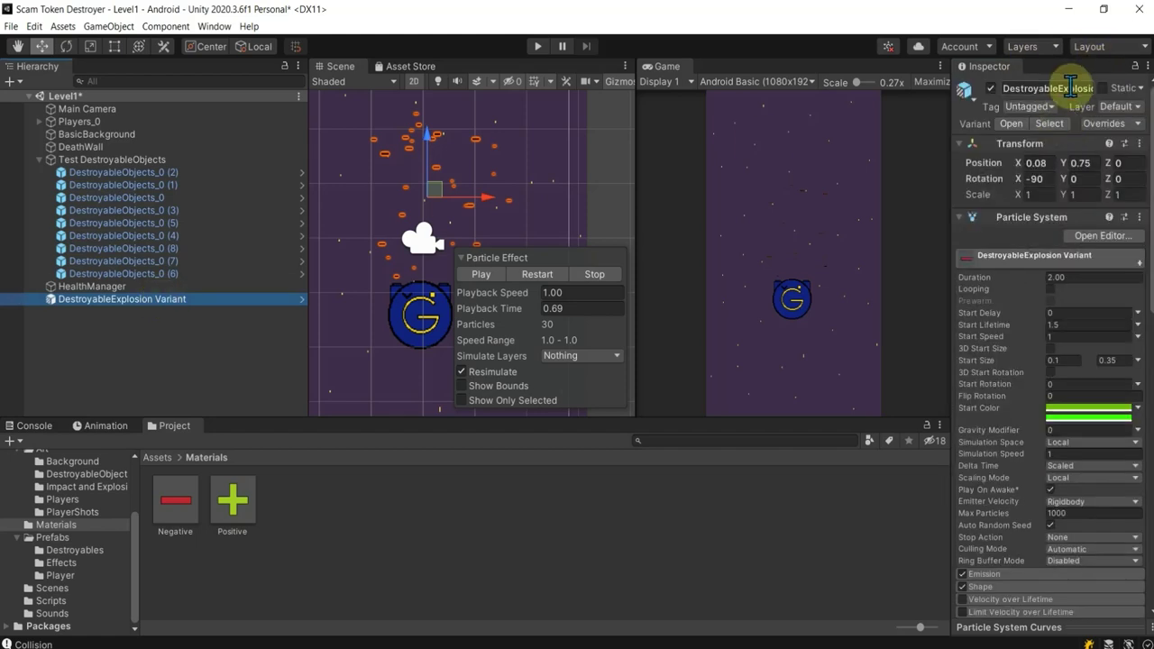
key(End)
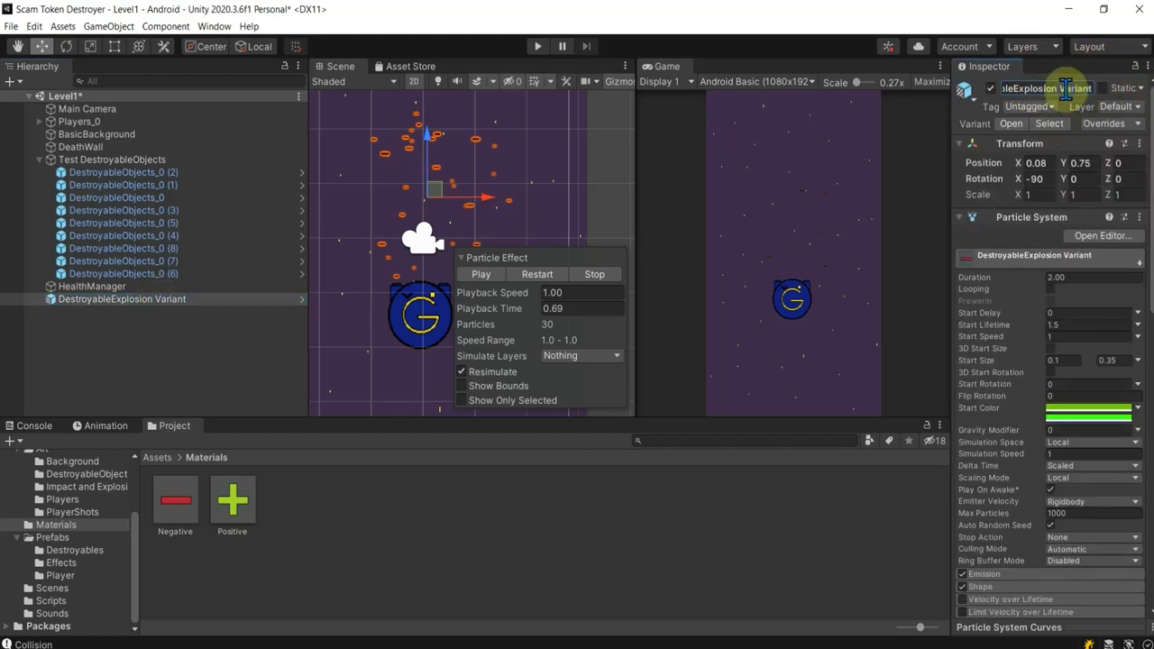
key(ctrl+shift+Left)
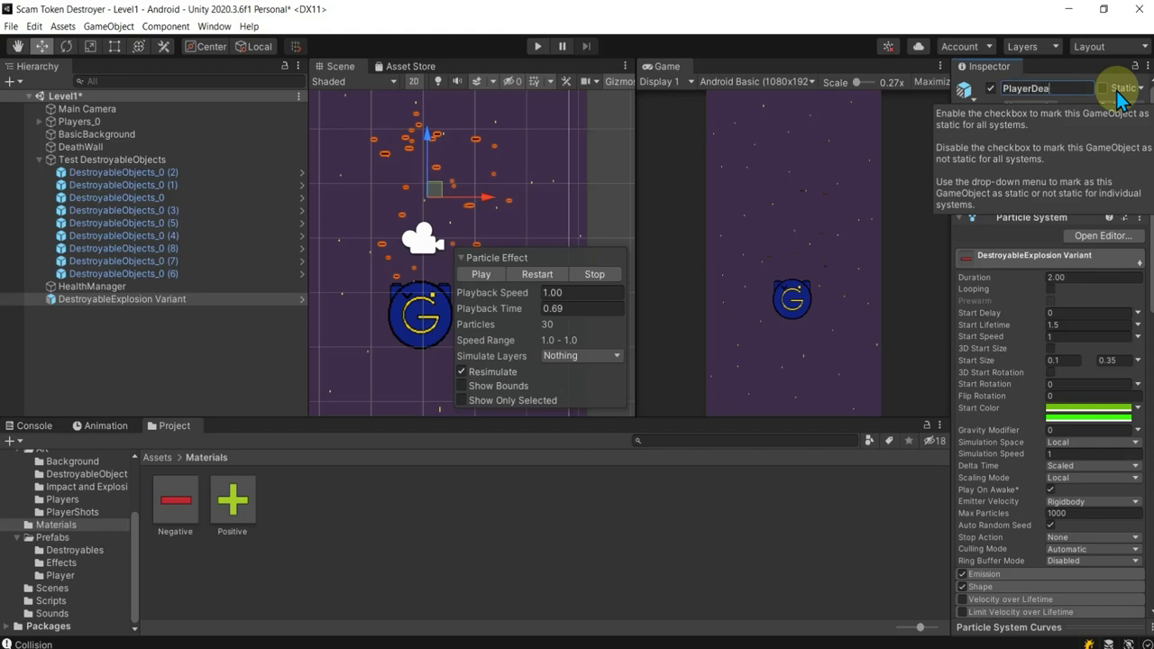
- Change the two Start Color swatches to orange and red-orange FF2100, then replay the preview
click(108, 299)
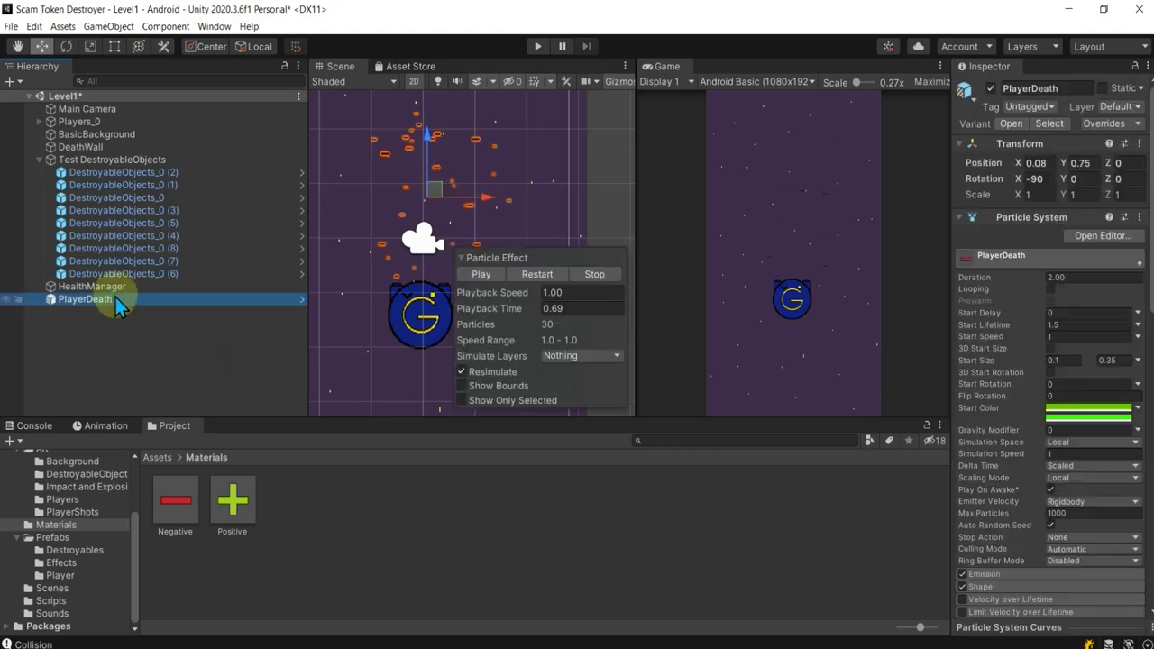
click(482, 274)
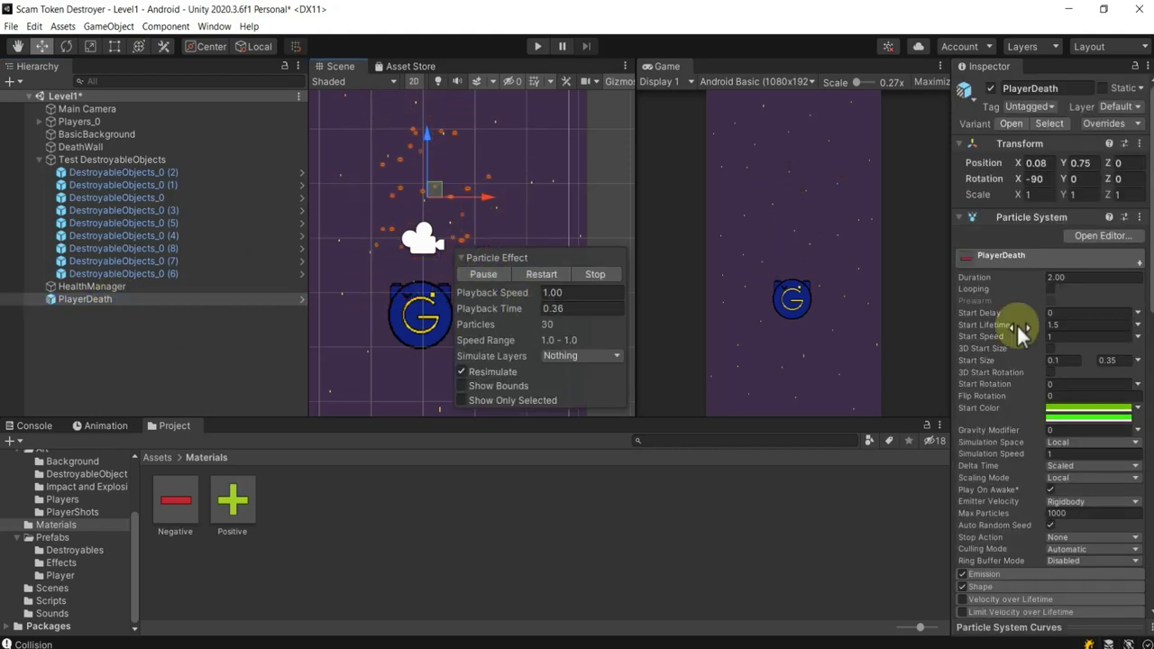
click(1066, 407)
mouse_move(1125, 338)
mouse_down()
mouse_move(1102, 383)
mouse_move(1117, 349)
mouse_move(1138, 379)
mouse_up()
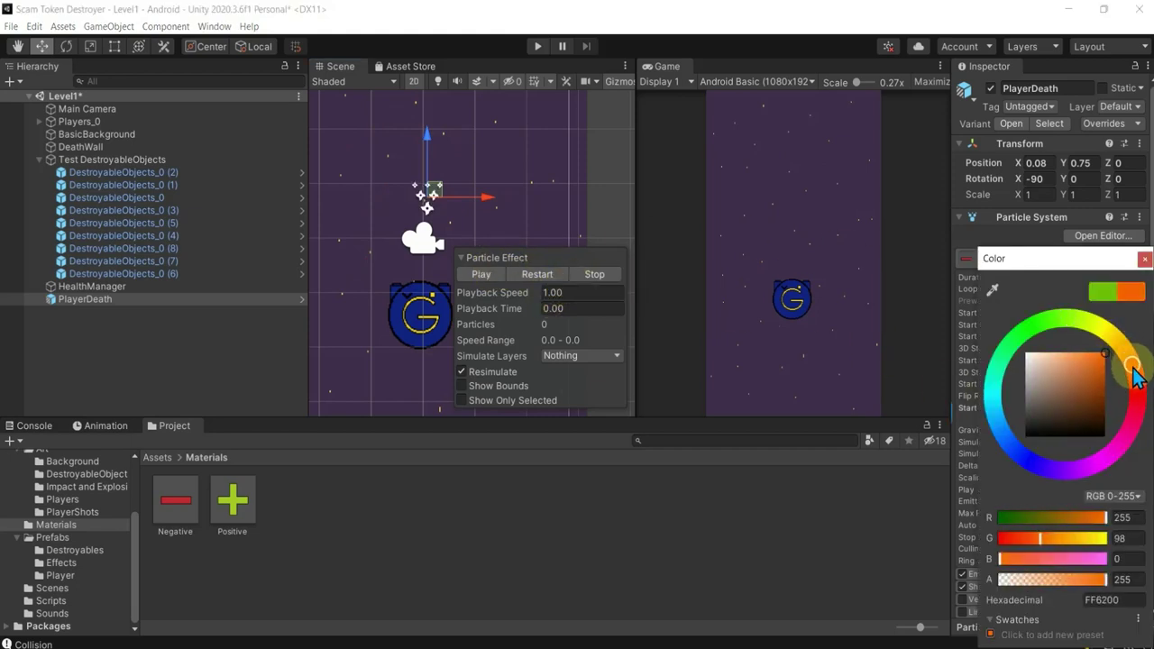
click(1144, 258)
click(1109, 416)
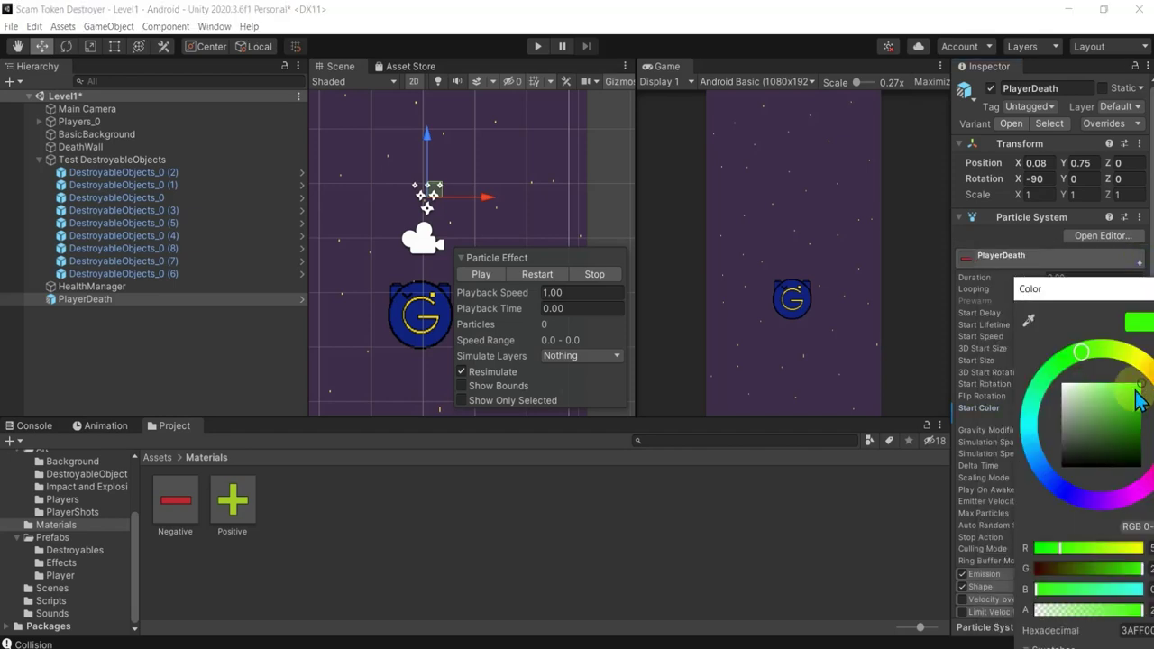
drag(1091, 307, 937, 253)
drag(1023, 359, 1030, 360)
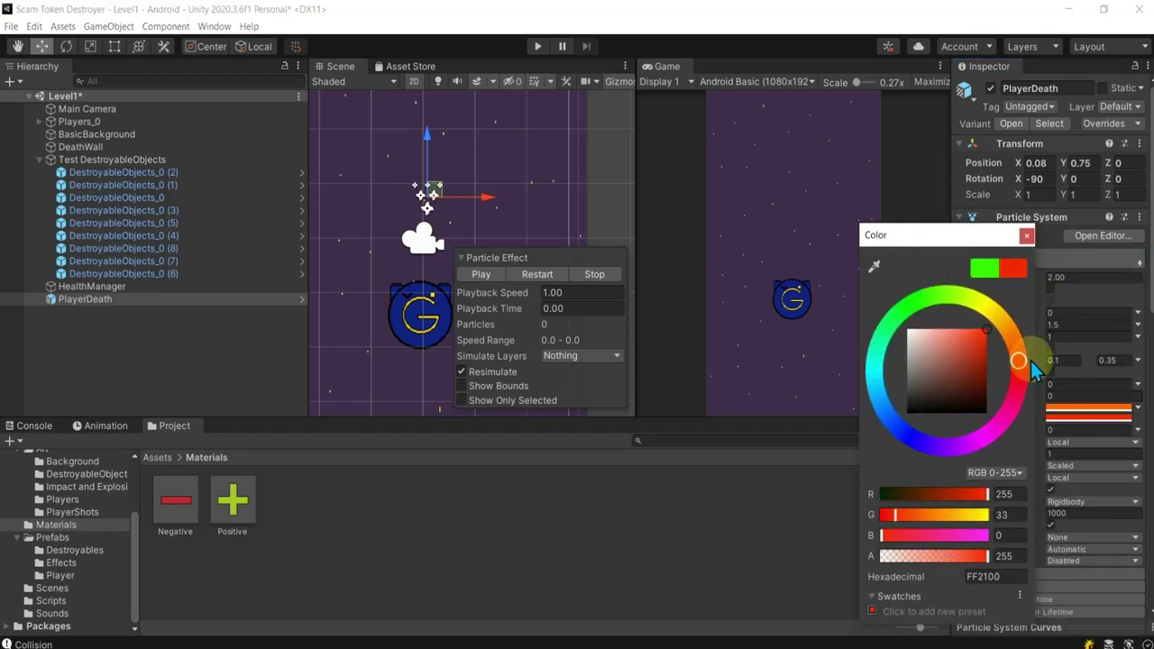
click(1026, 235)
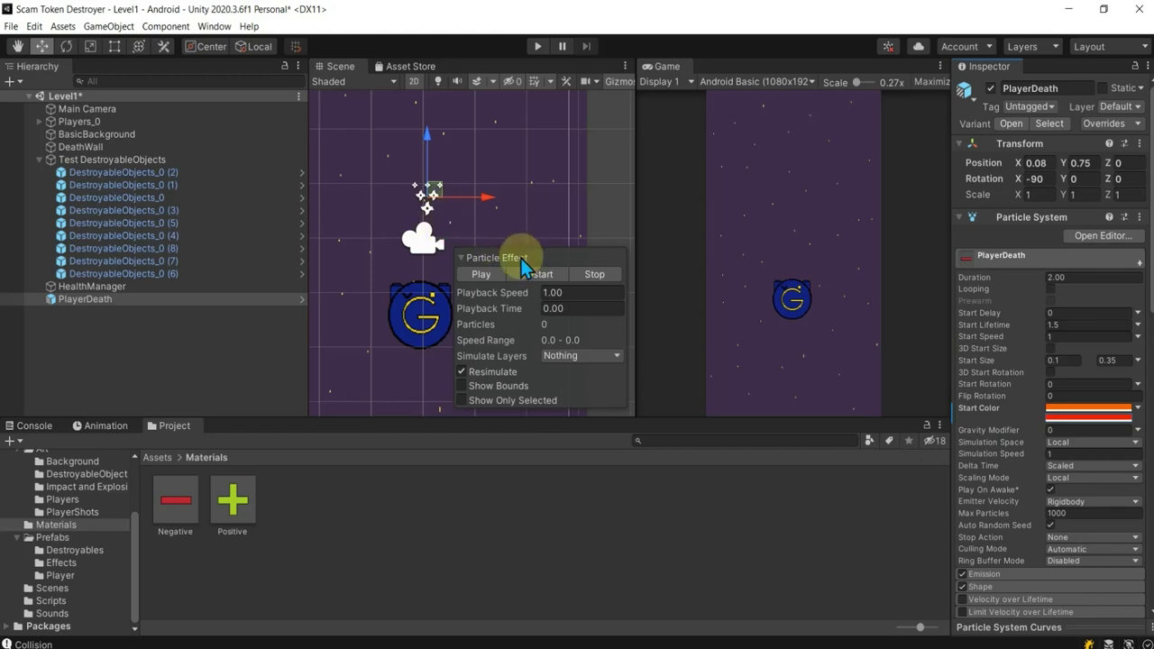
click(489, 275)
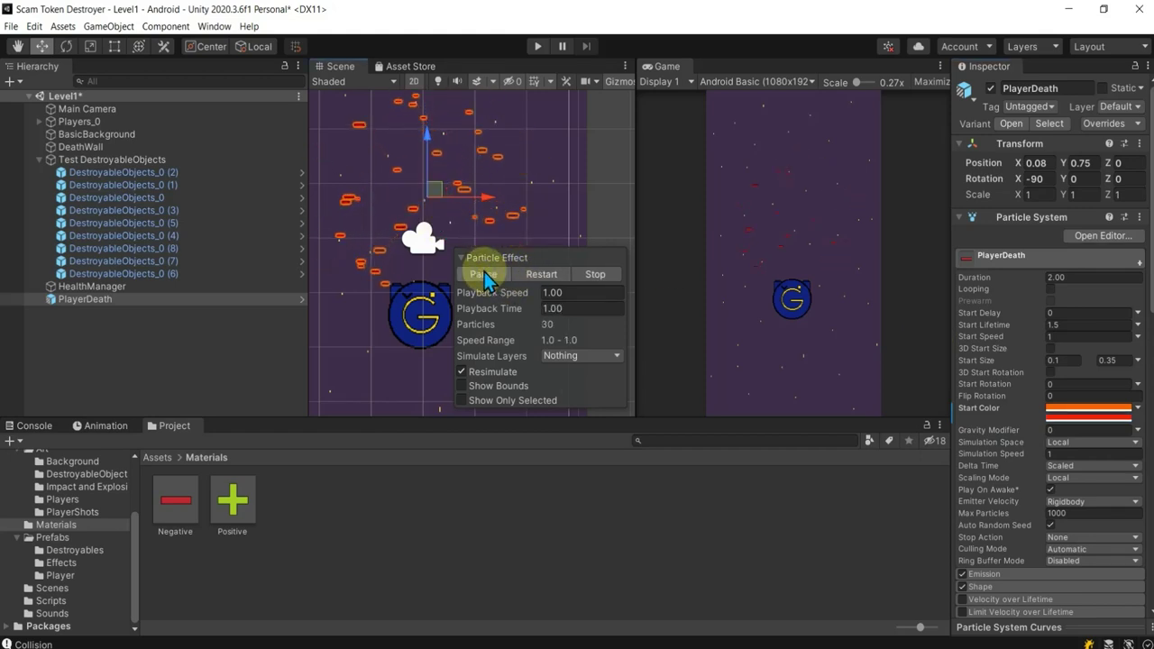
- Raise the maximum Start Size to 0.55
click(1117, 360)
text(0.5)
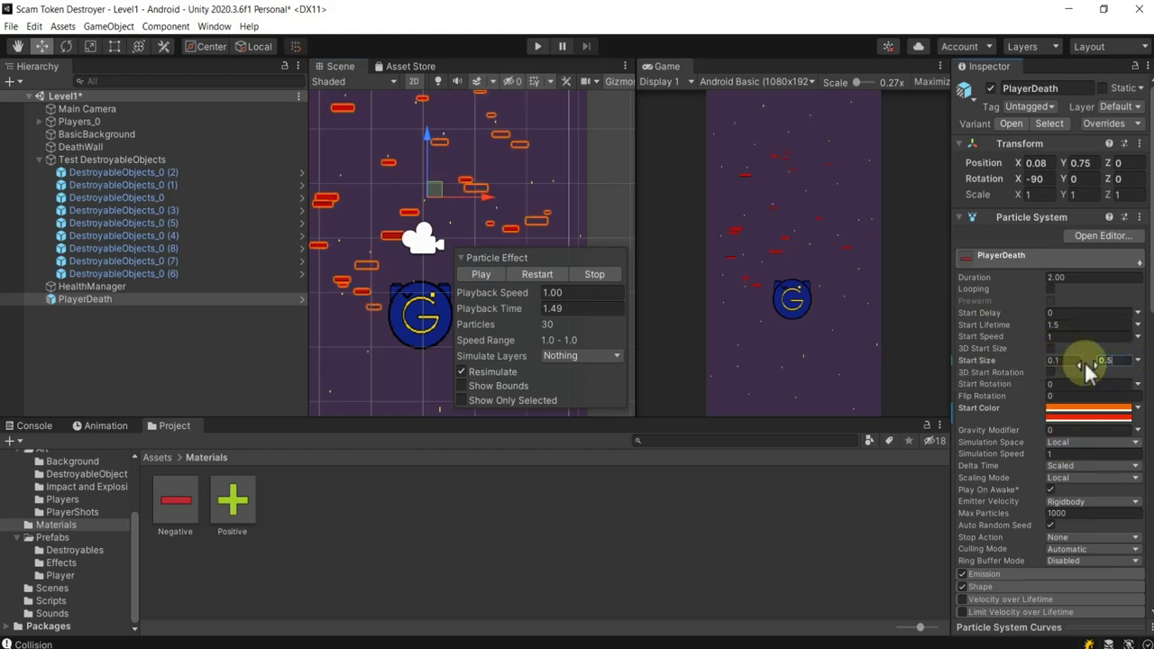
drag(1096, 360, 1106, 371)
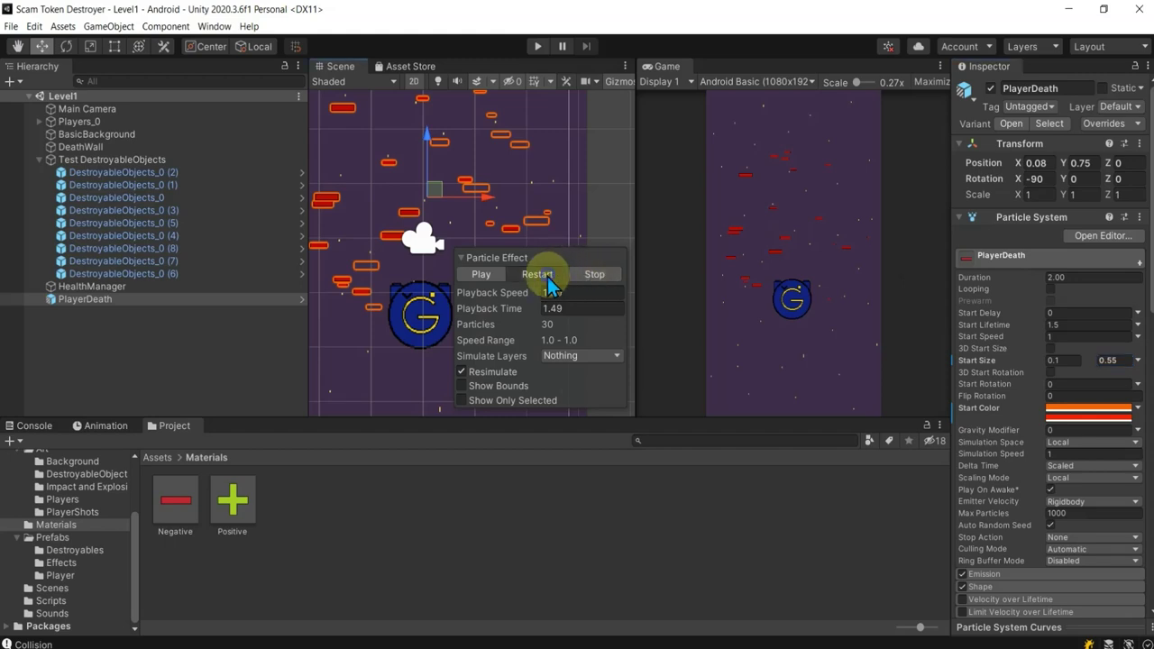
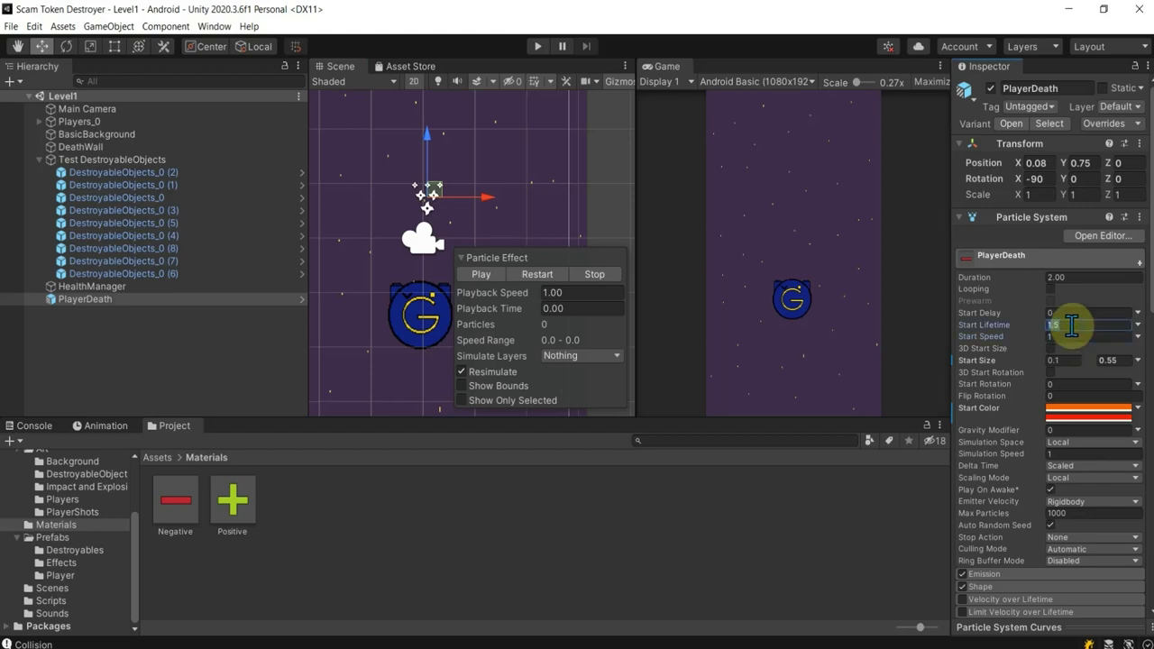
- Save PlayerDeath as an Original Prefab in Prefabs/Player and delete its Level1 scene copy
click(771, 558)
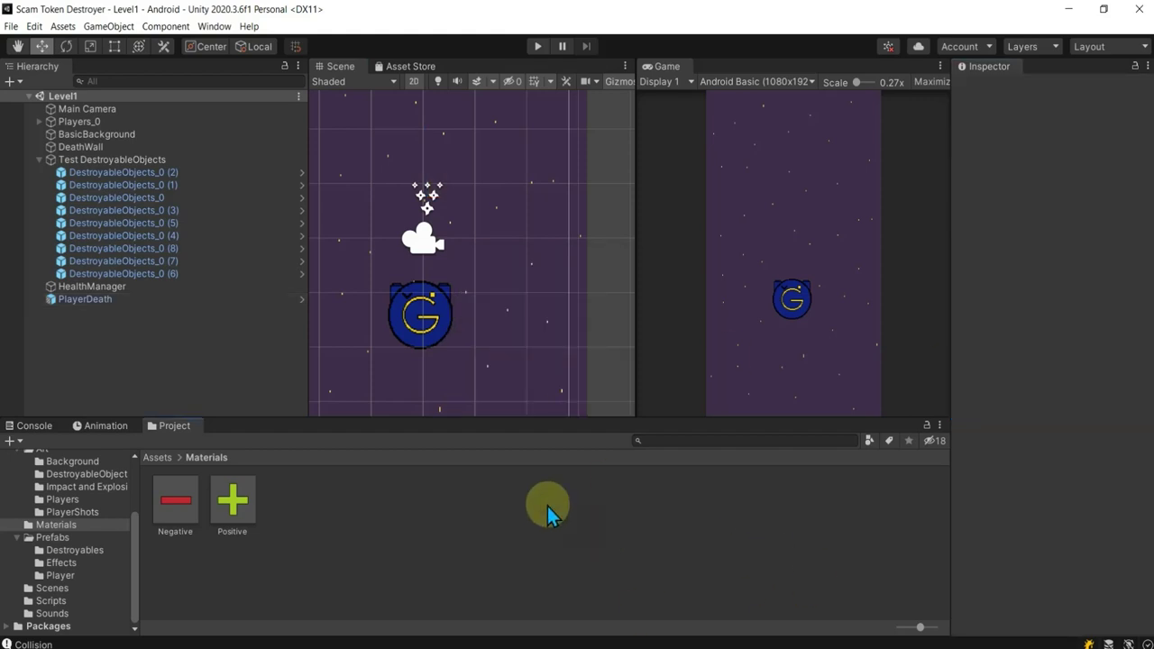
click(135, 303)
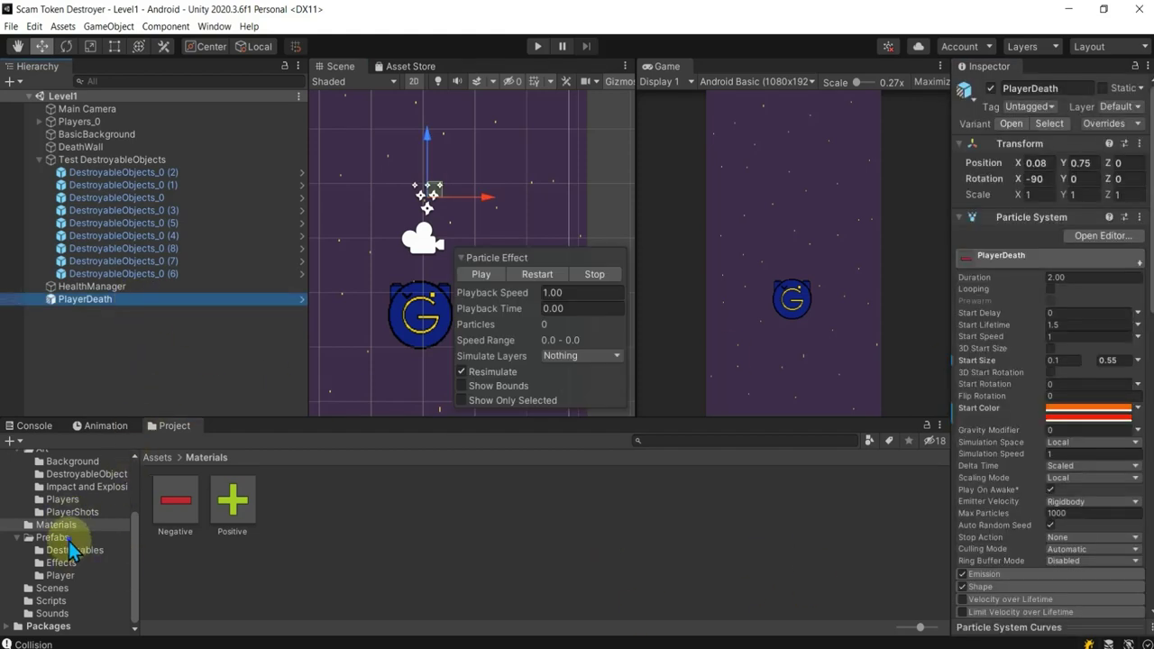
click(68, 539)
double_click(309, 508)
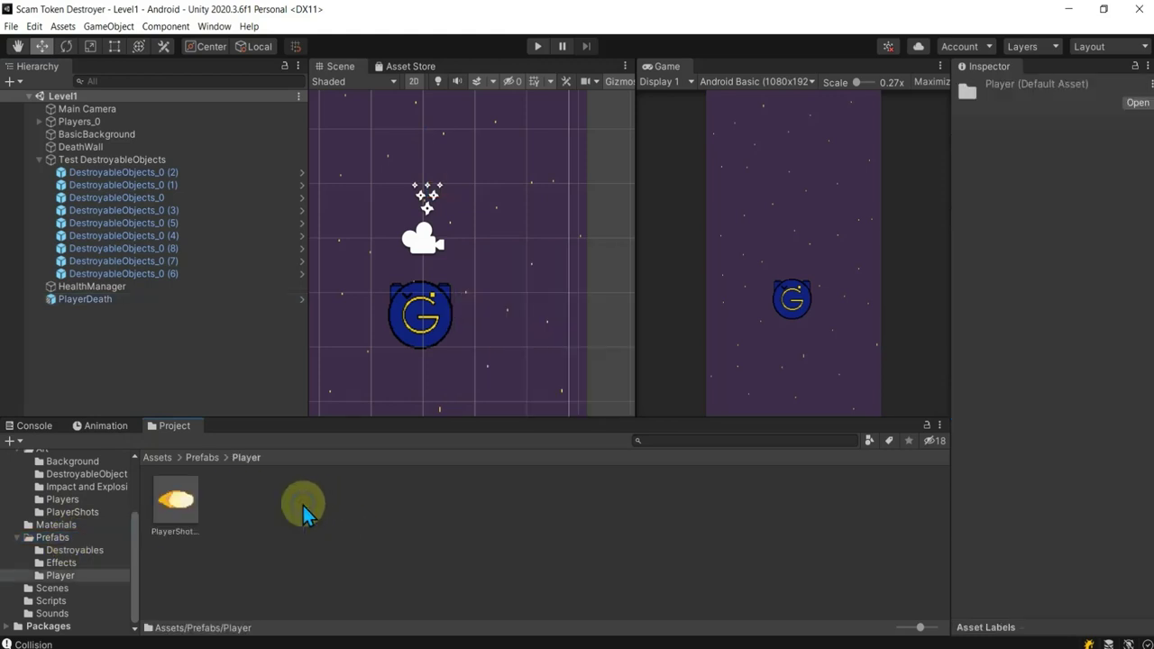
drag(98, 304, 291, 529)
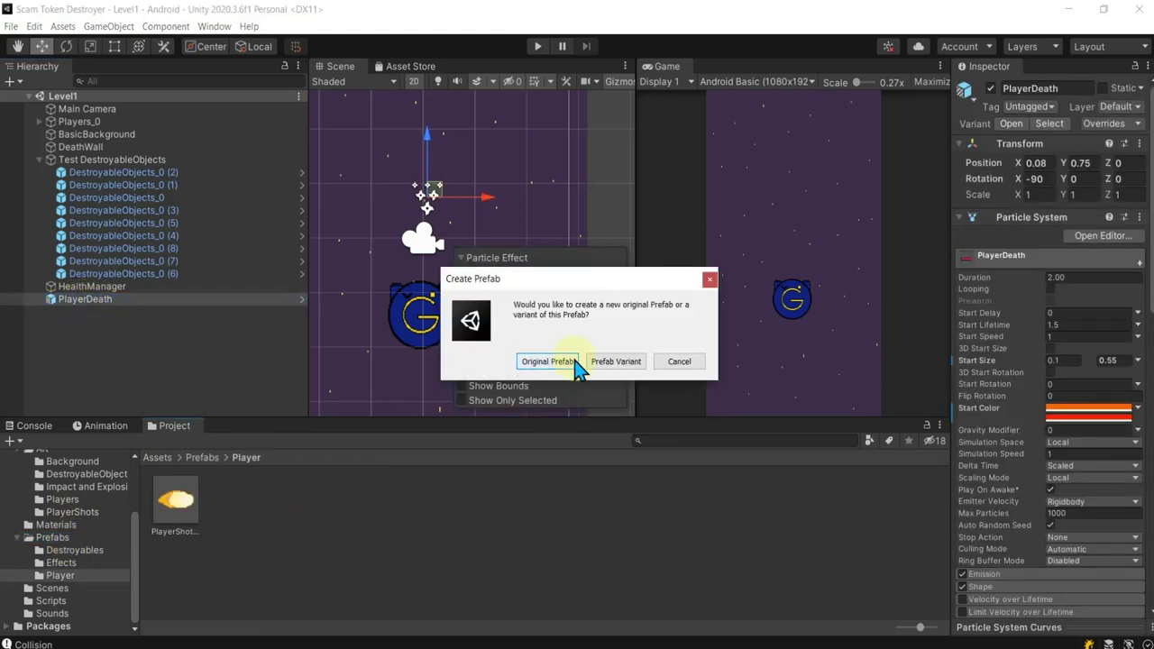
click(550, 362)
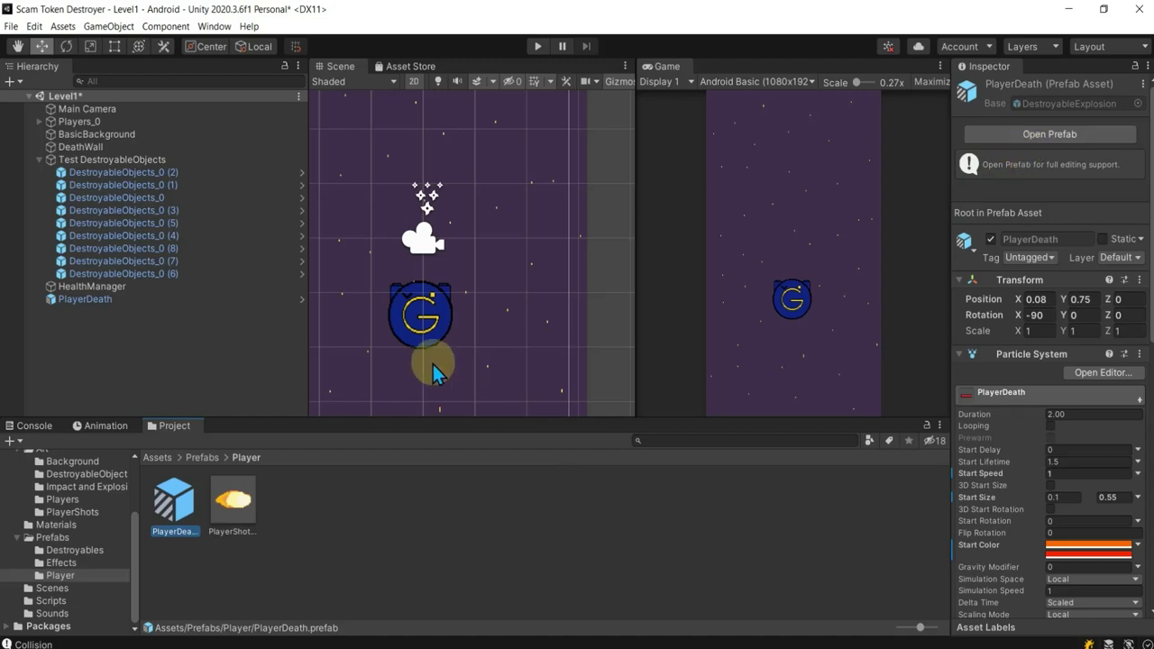
click(97, 298)
key(Delete)
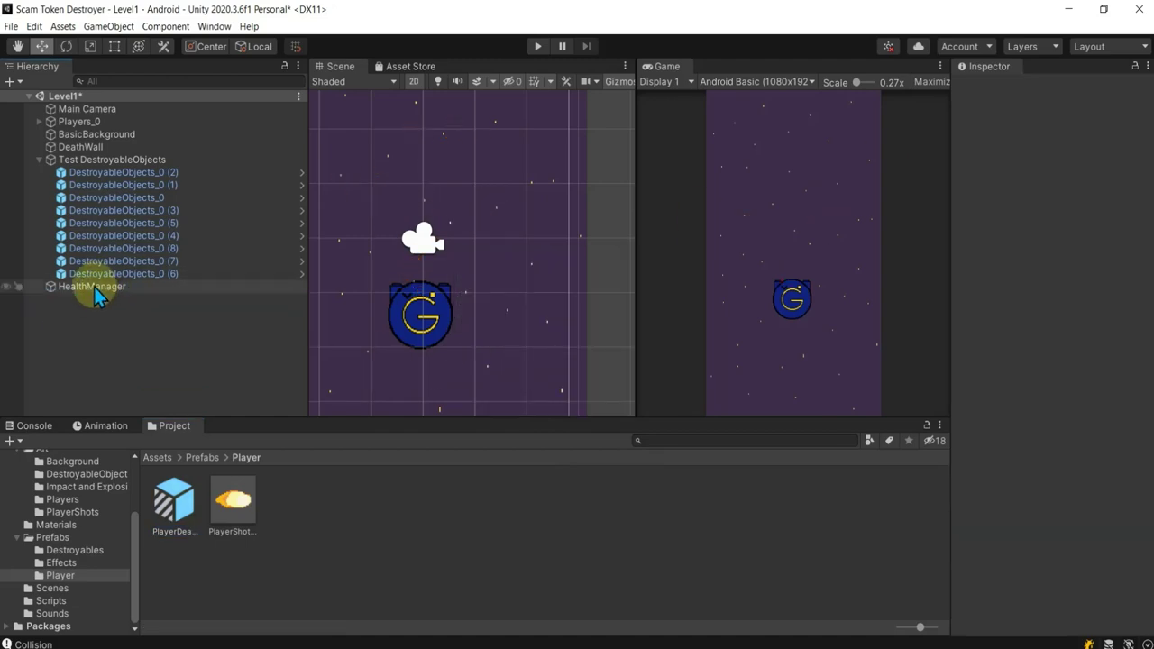
- Copy the Instantiate line (line 37) from PlayerShot.cs
key(alt+Tab)
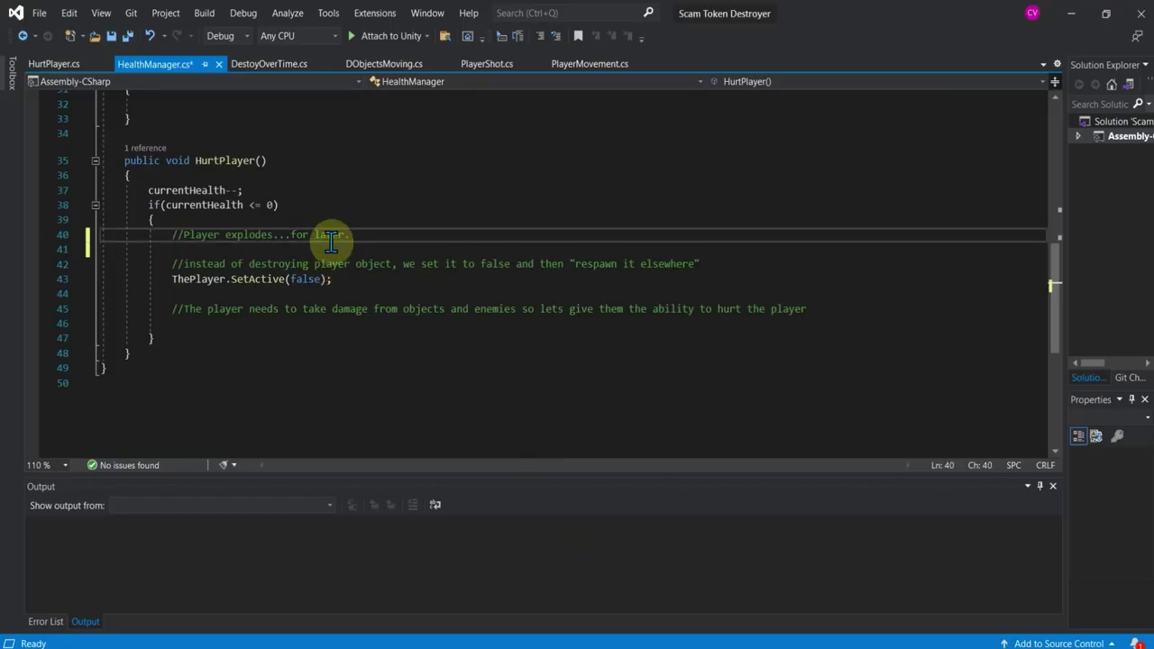
click(331, 243)
scroll(338, 257, up, 1)
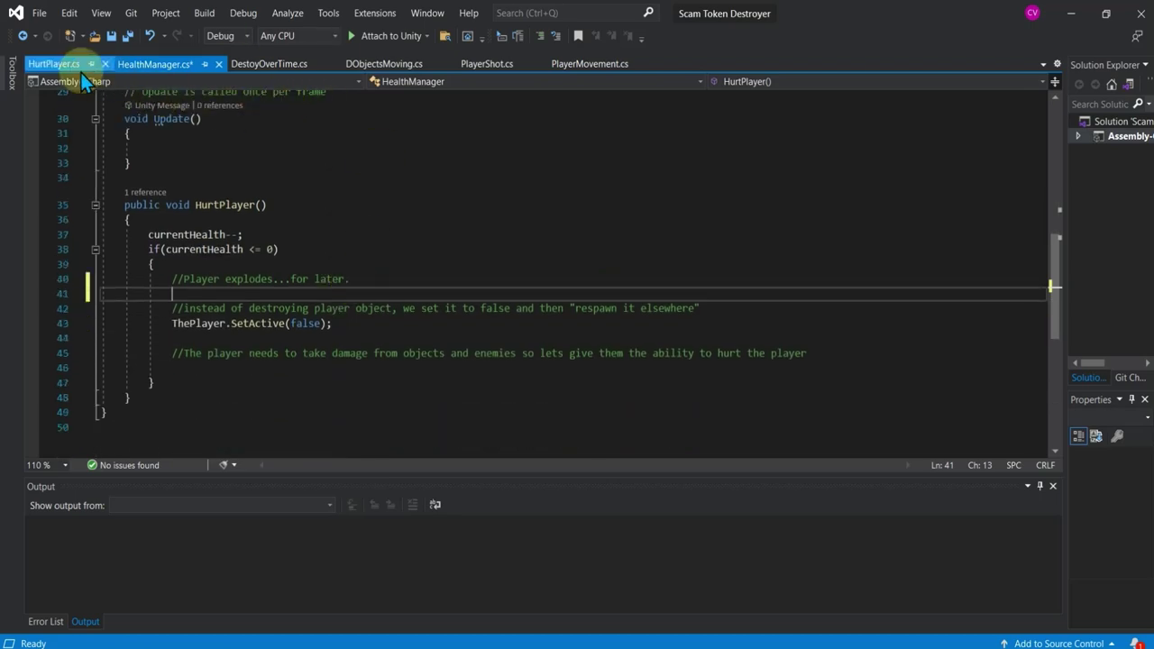
click(492, 63)
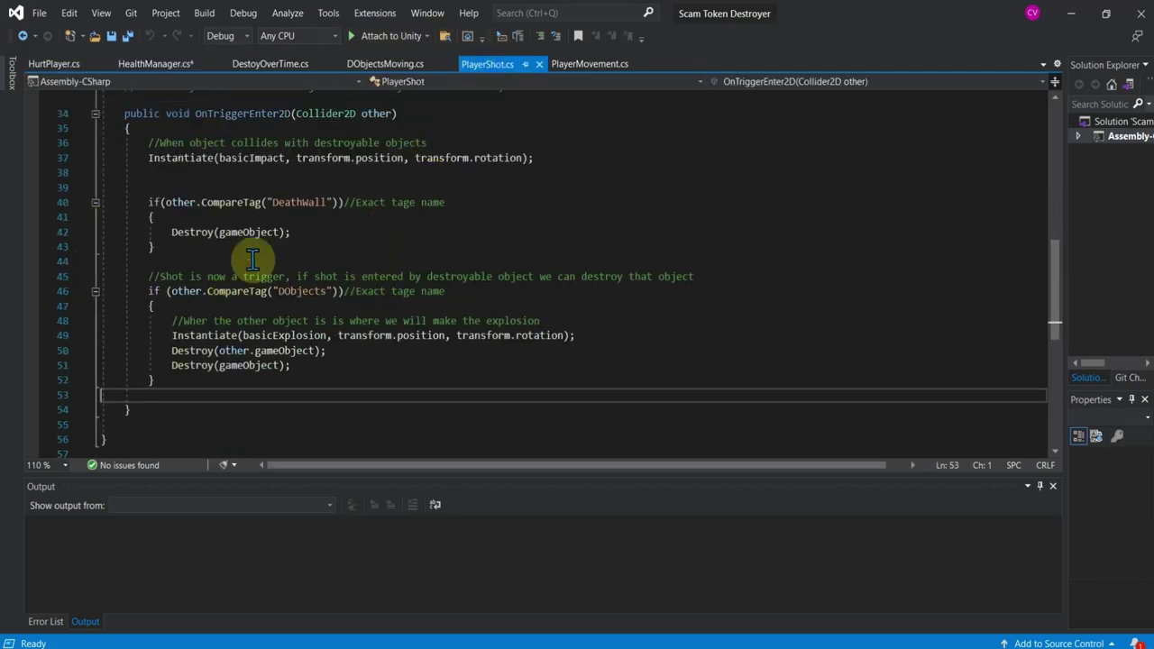
drag(568, 158, 33, 157)
right_click(202, 159)
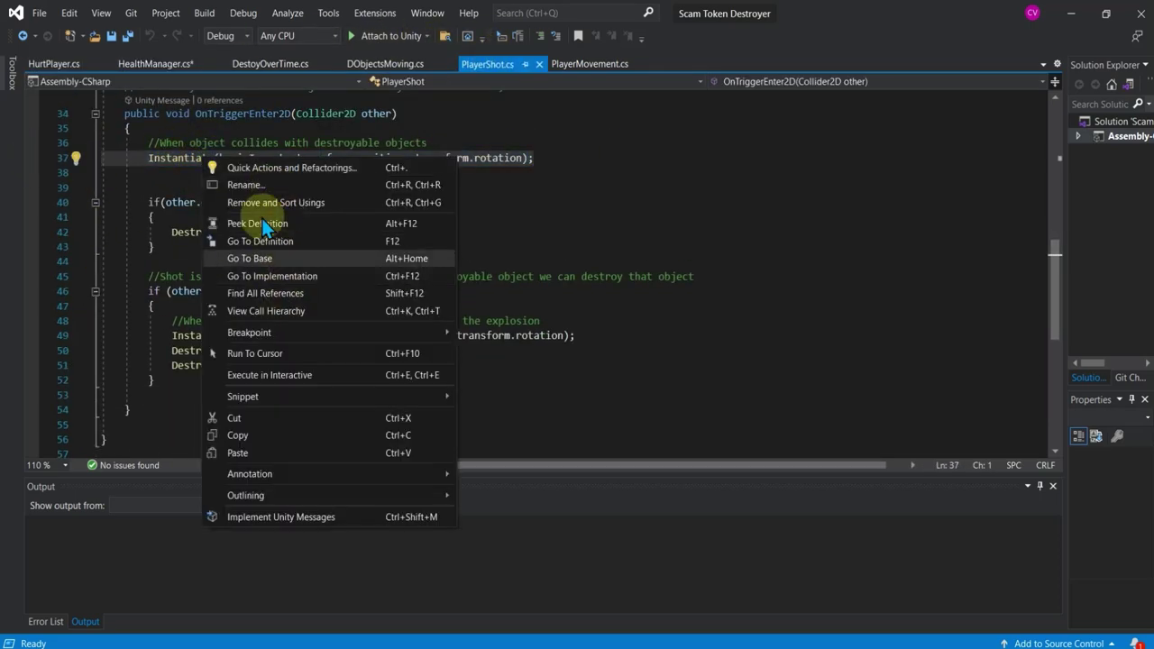
click(262, 437)
- Add a 'public GameObject P;' field below ThePlayer in HealthManager.cs
click(167, 65)
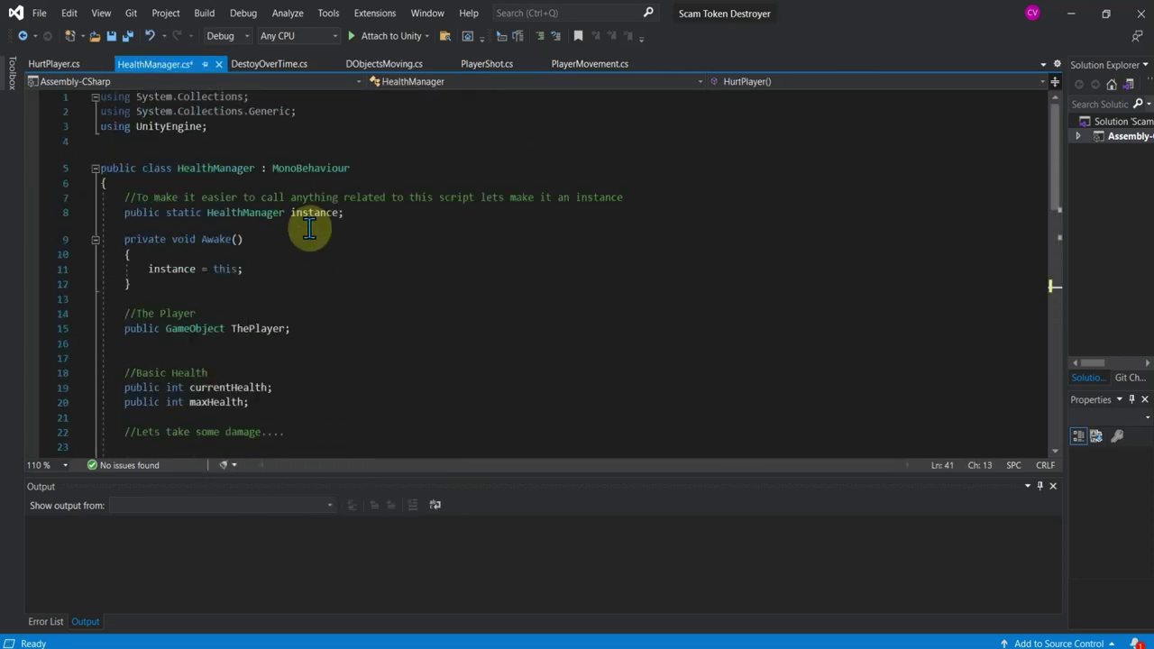
click(297, 332)
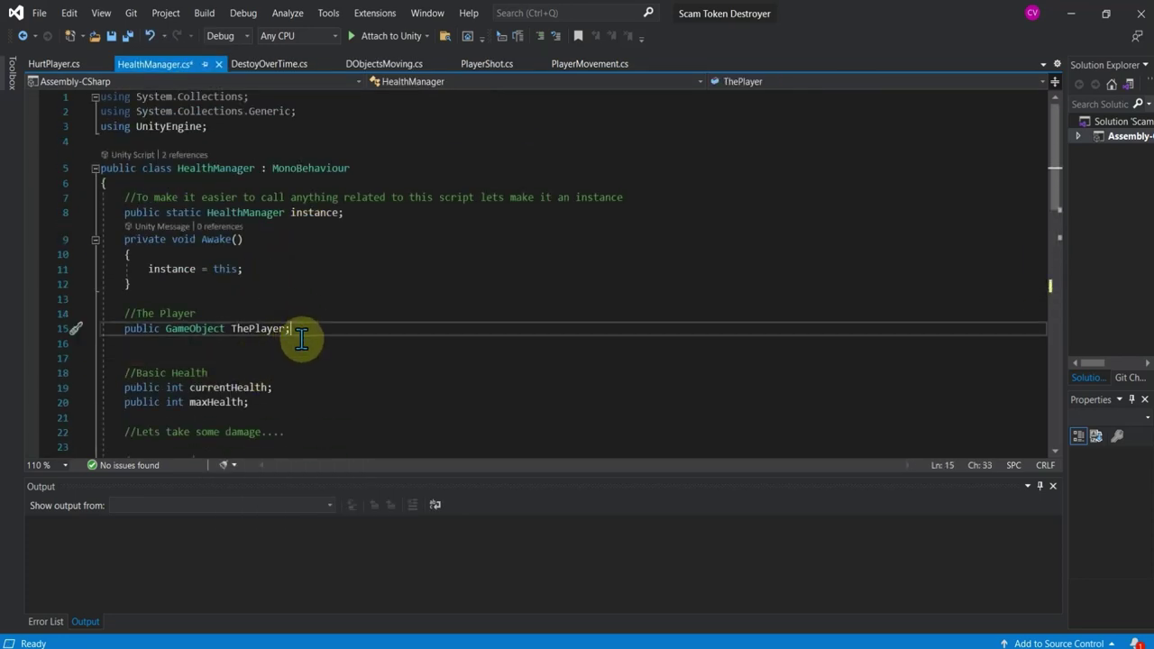
key(Return)
text(public )
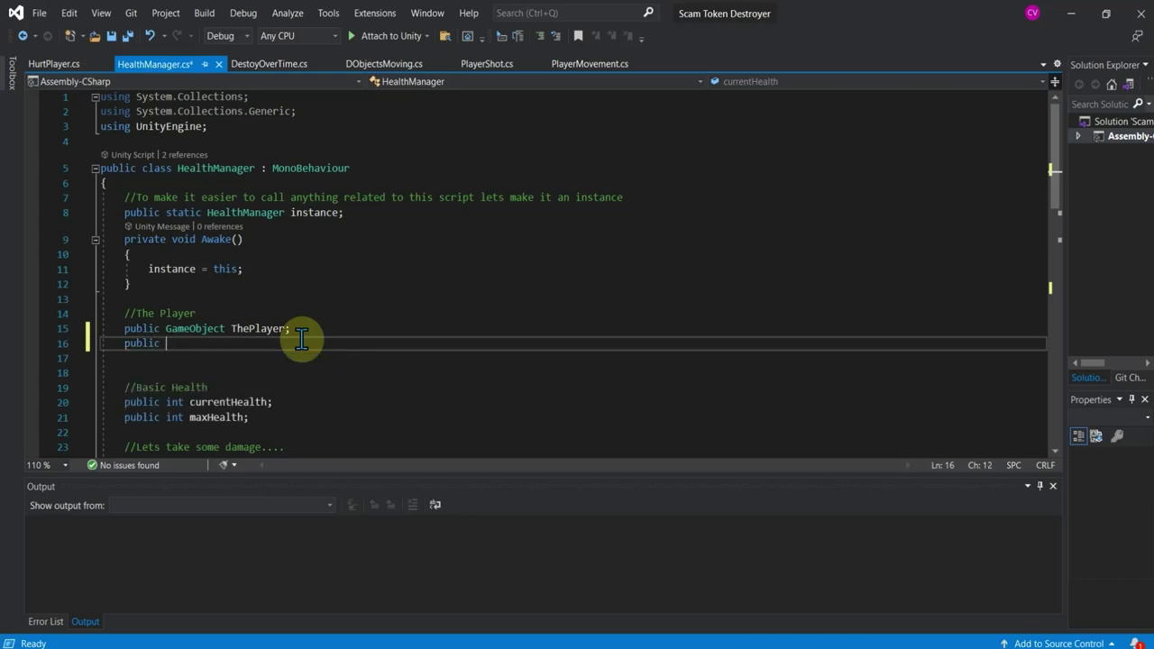
text(GameObject )
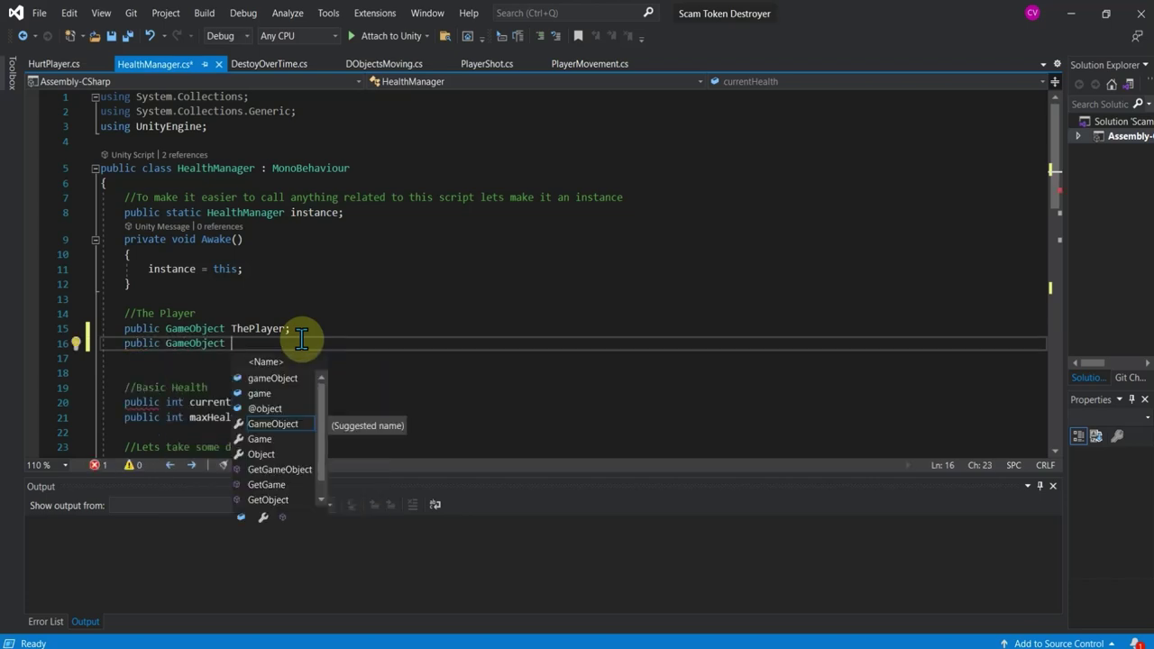
text(E)
key(BackSpace)
key(BackSpace)
key(BackSpace)
text(Player)
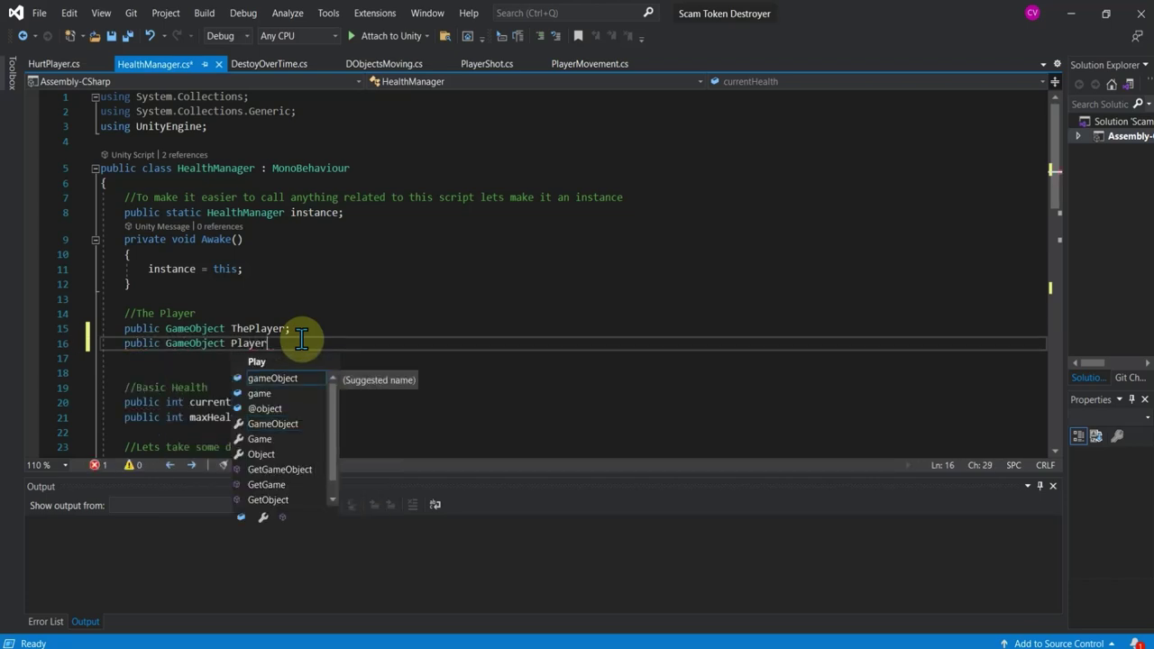
text(;)
- Paste the Instantiate line at line 42 of HurtPlayer, replacing basicImpact with PlayerDeath
scroll(301, 335, down, 6)
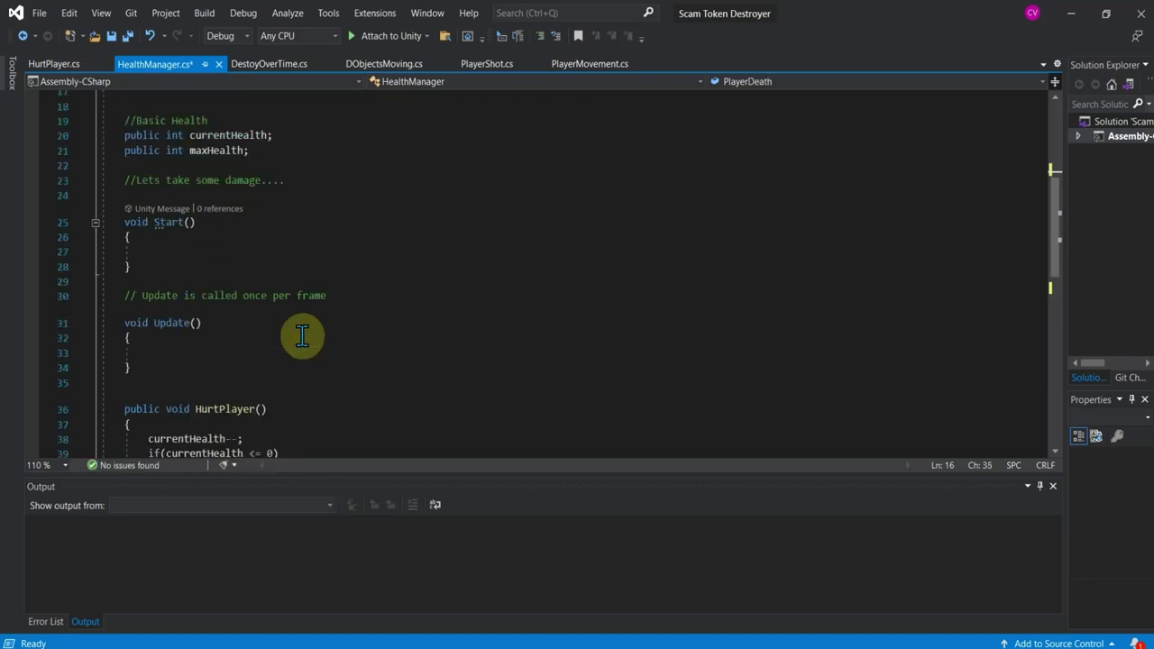
scroll(291, 322, down, 5)
right_click(199, 231)
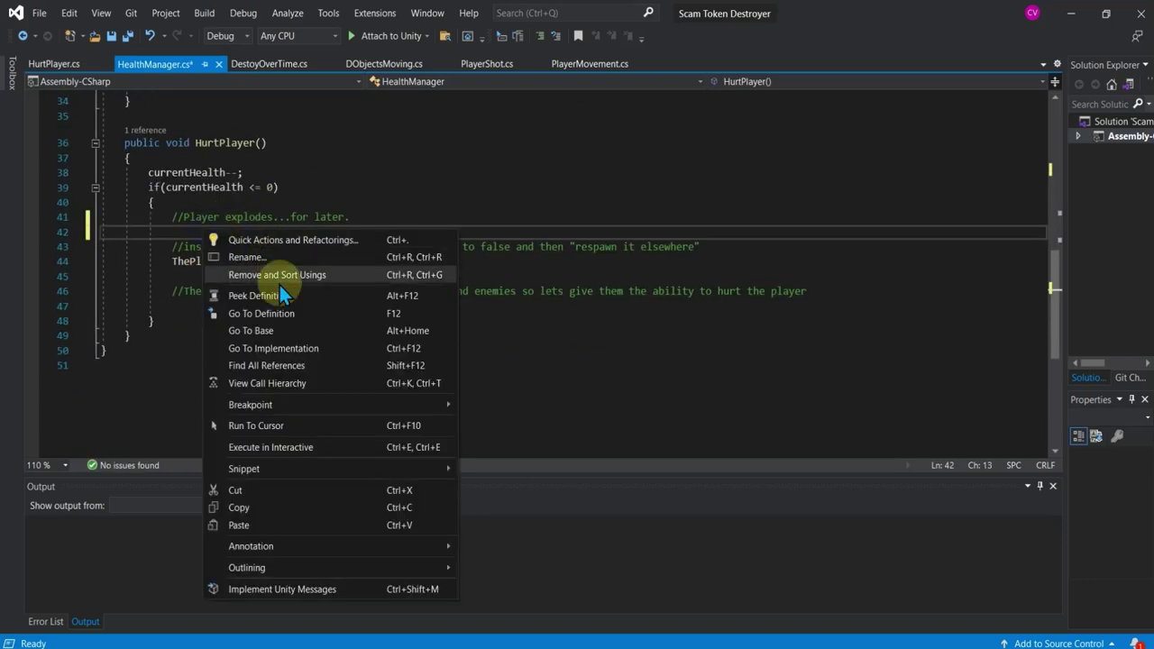
click(263, 520)
drag(308, 231, 263, 231)
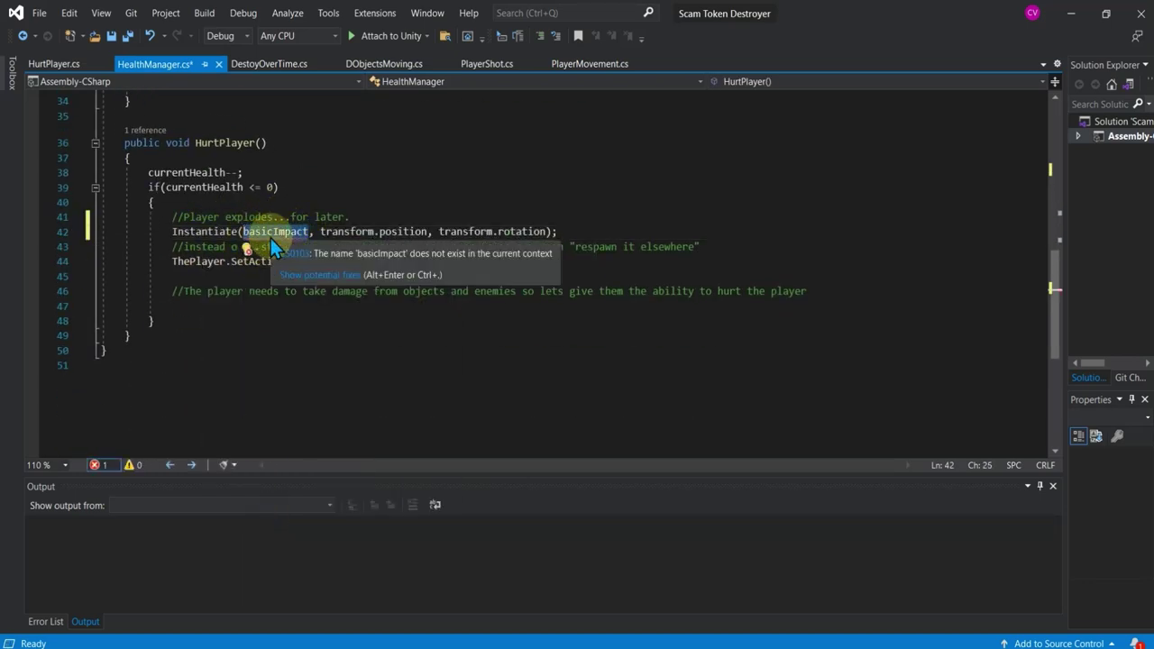
text(Play)
key(Tab)
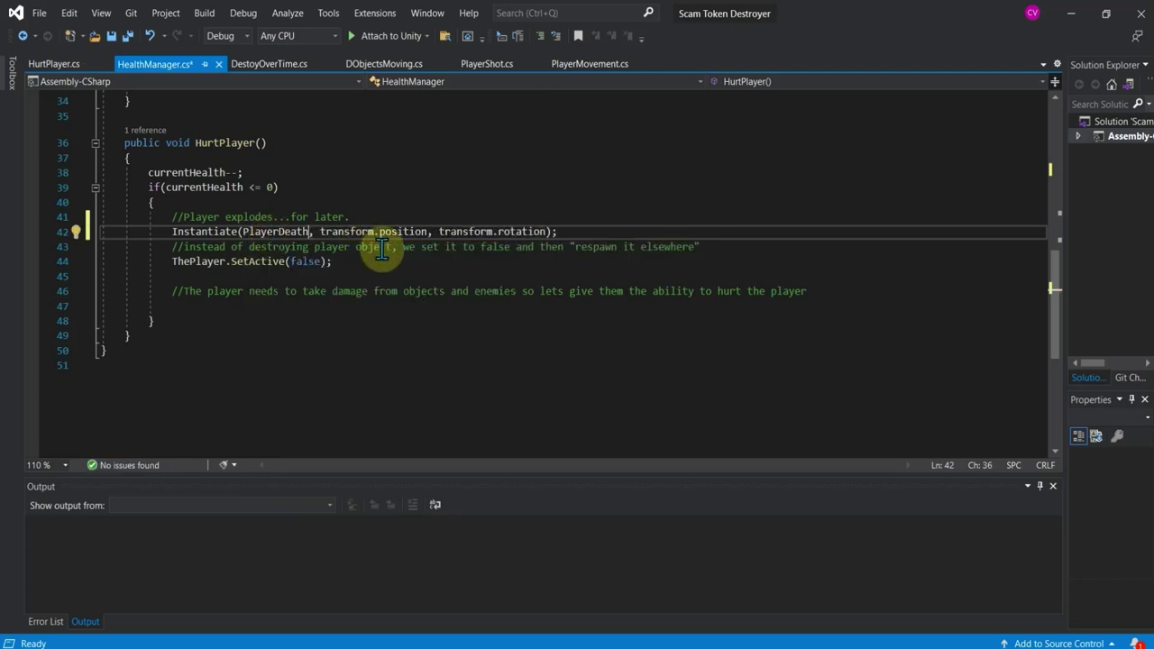
- Save HealthManager.cs and attach the debugger to Unity
click(393, 290)
key(ctrl+s)
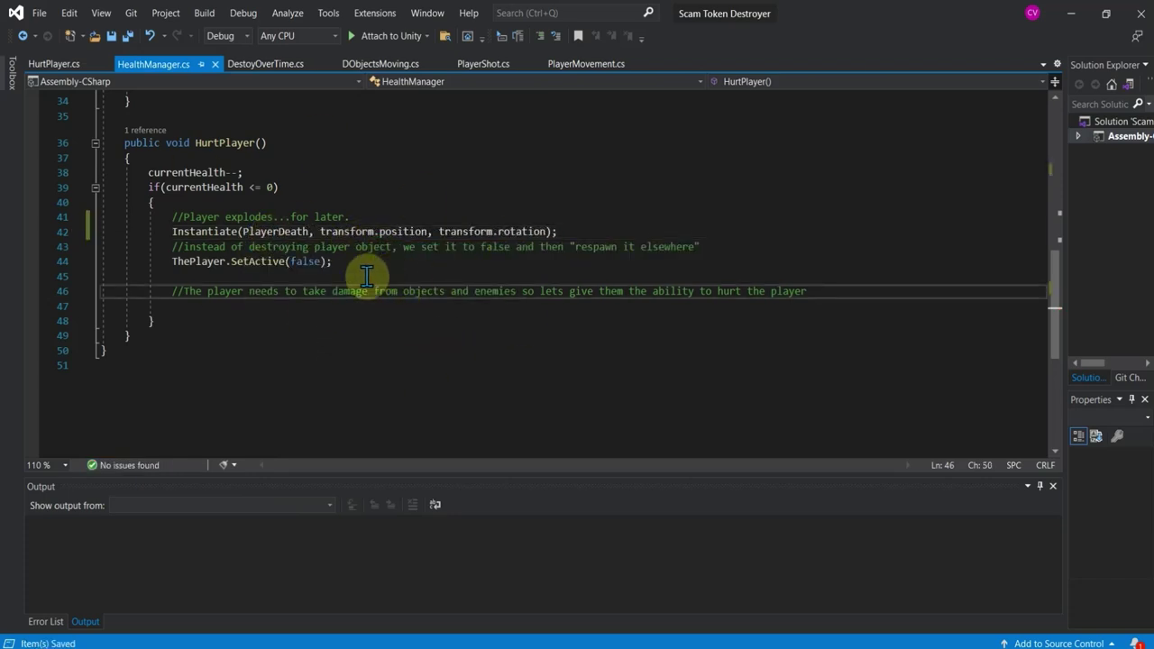
click(381, 36)
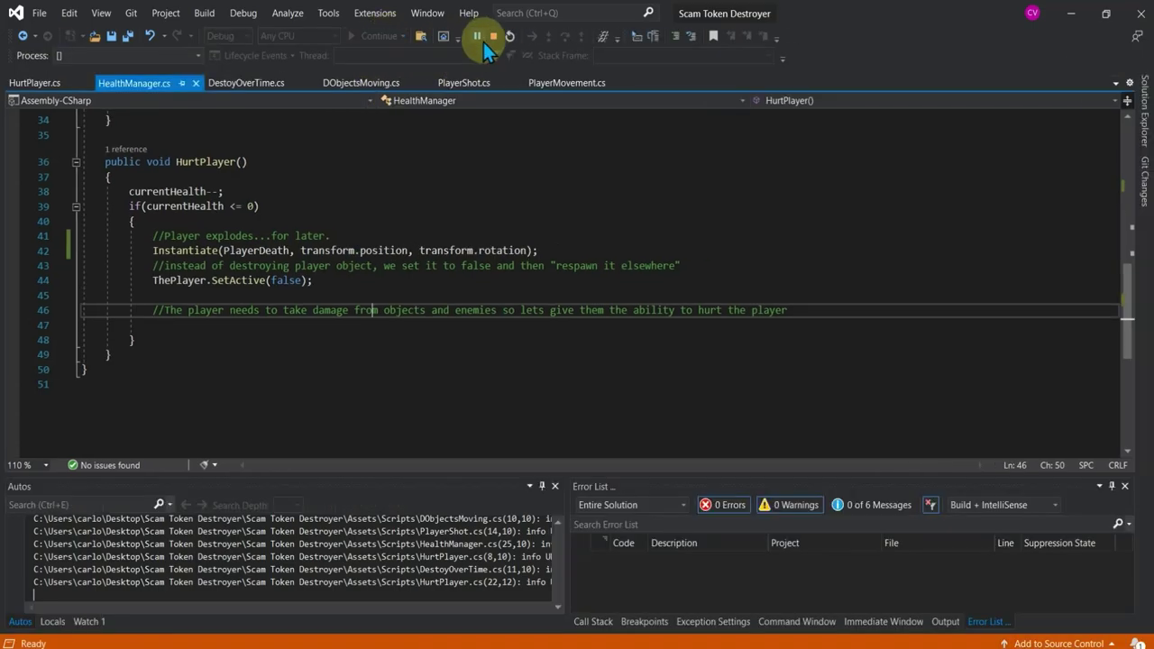
- Play-test Level1 with HealthManager selected, stop, and open the Console's unassigned PlayerDeath error
click(1070, 13)
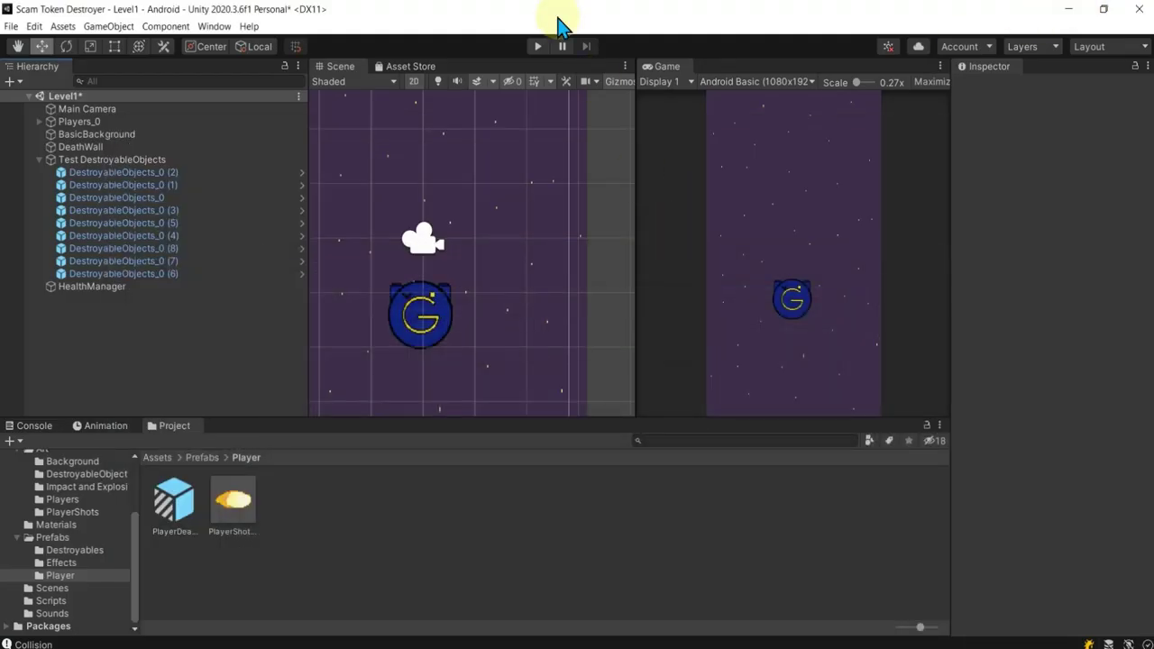
click(539, 47)
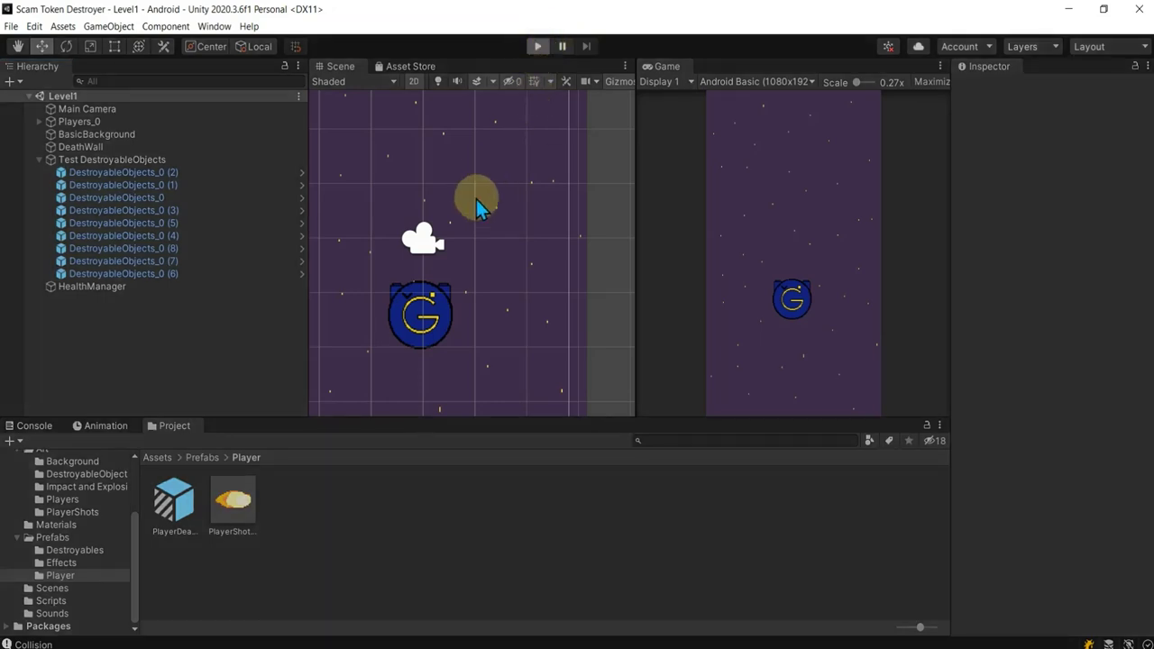
click(118, 287)
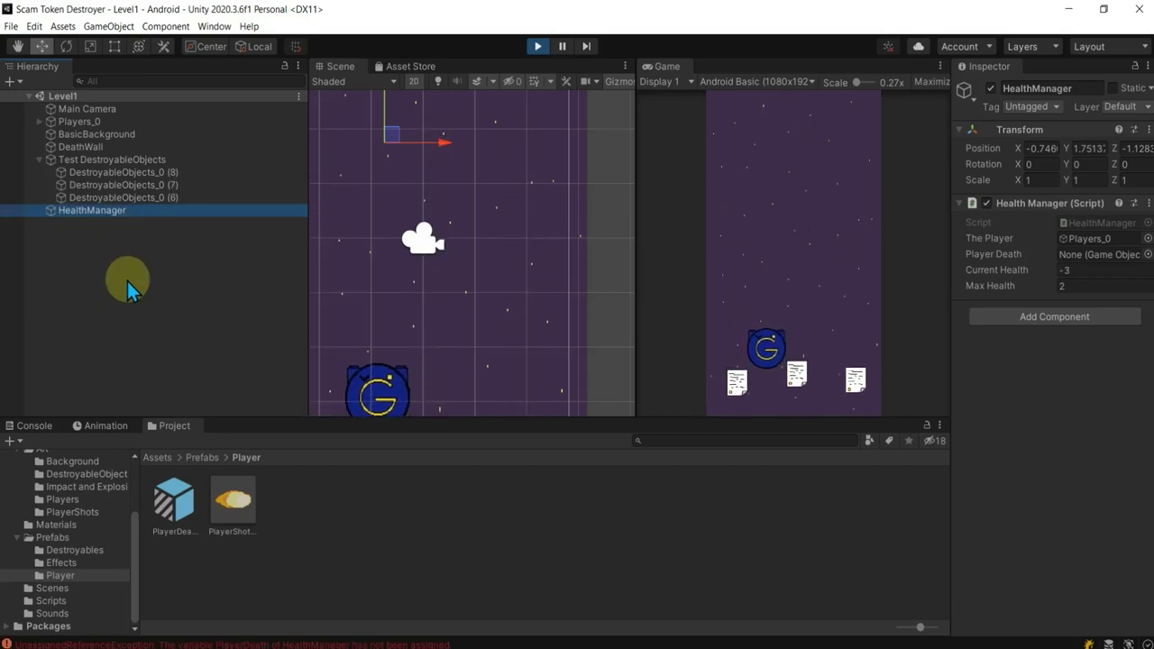
click(532, 51)
click(171, 636)
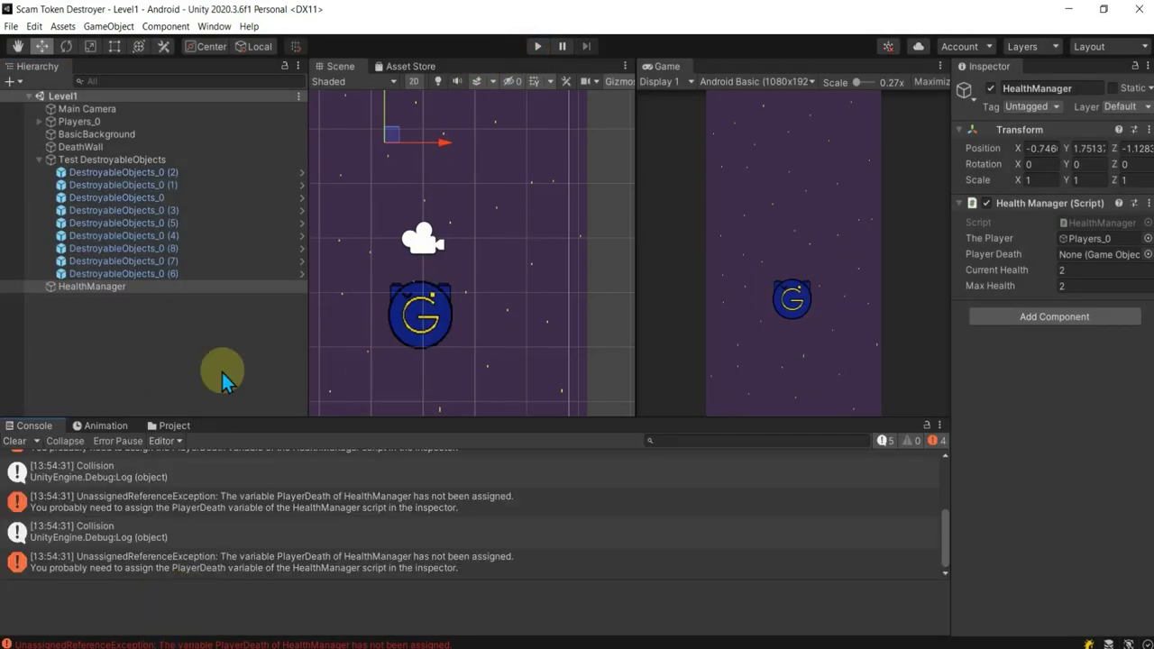
- Drag the PlayerDeath prefab from Prefabs/Player into HealthManager's Player Death slot
click(96, 286)
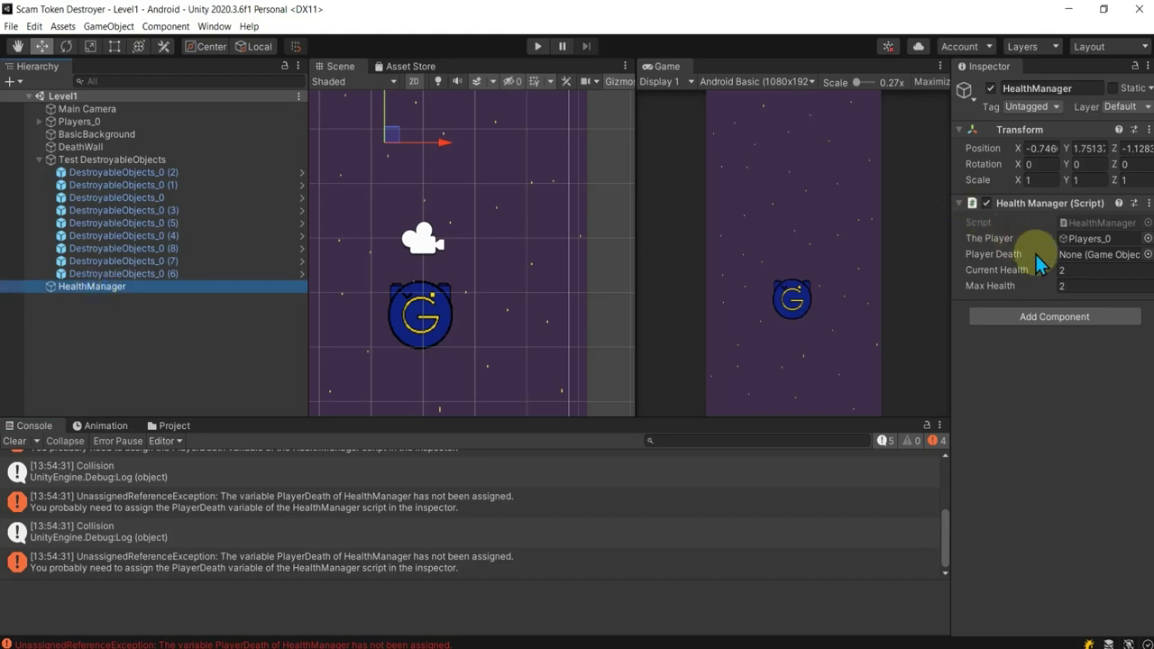
click(171, 425)
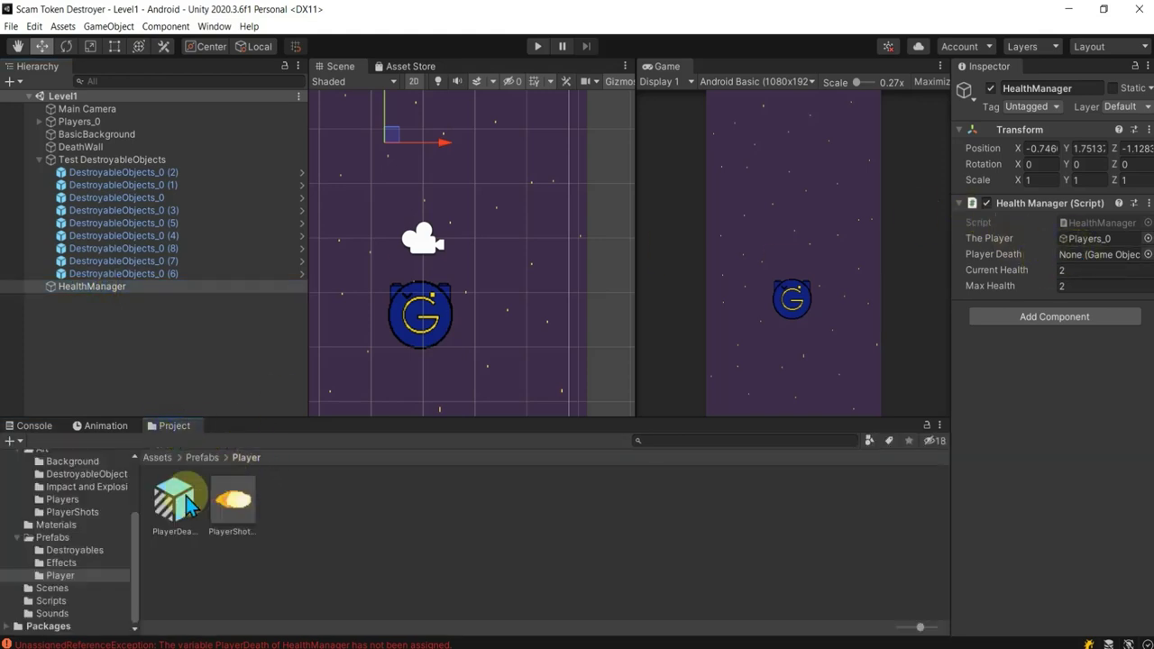
drag(174, 499, 1067, 268)
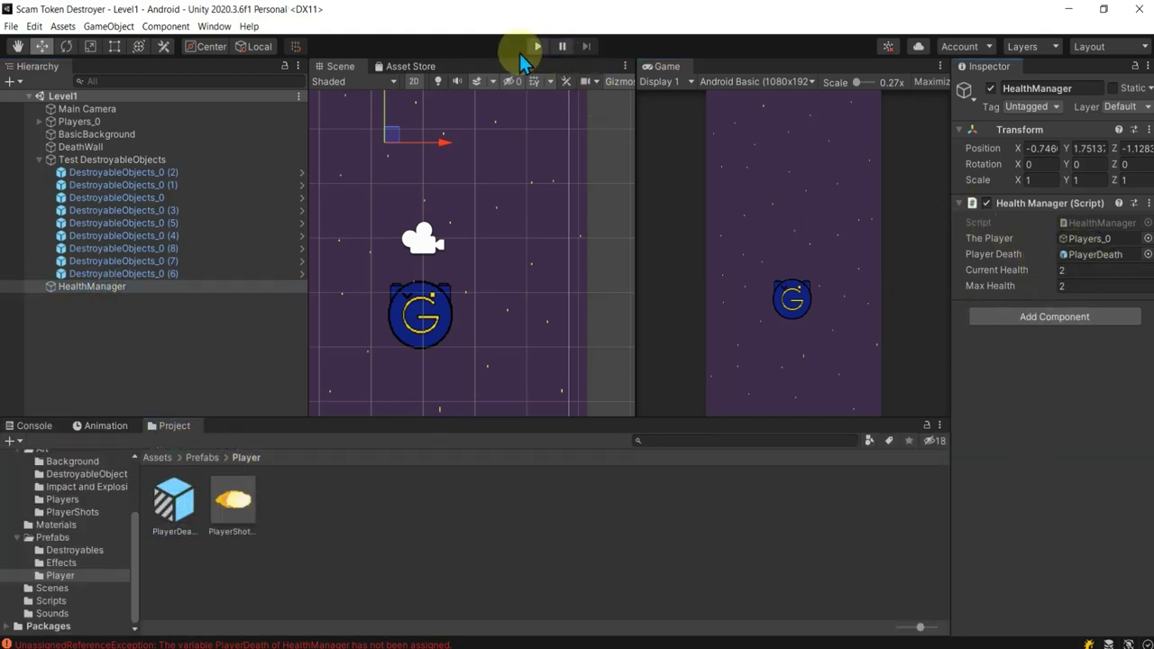
- Play-test until health hits zero and PlayerDeath(Clone) spawns, then stop
click(537, 46)
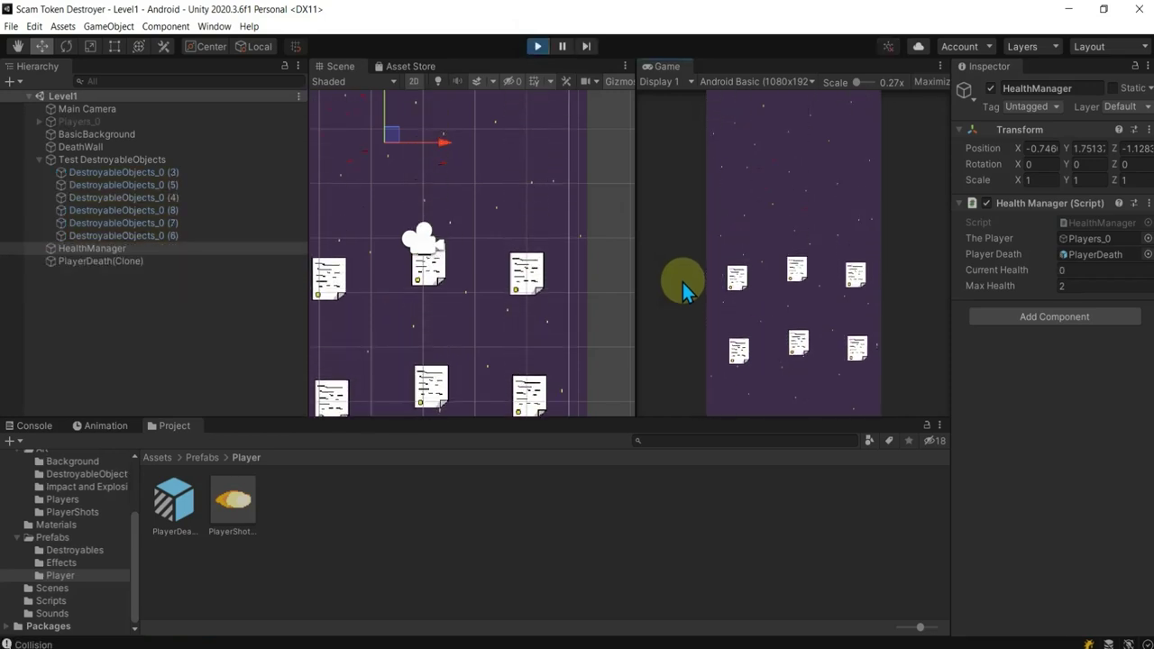
click(541, 46)
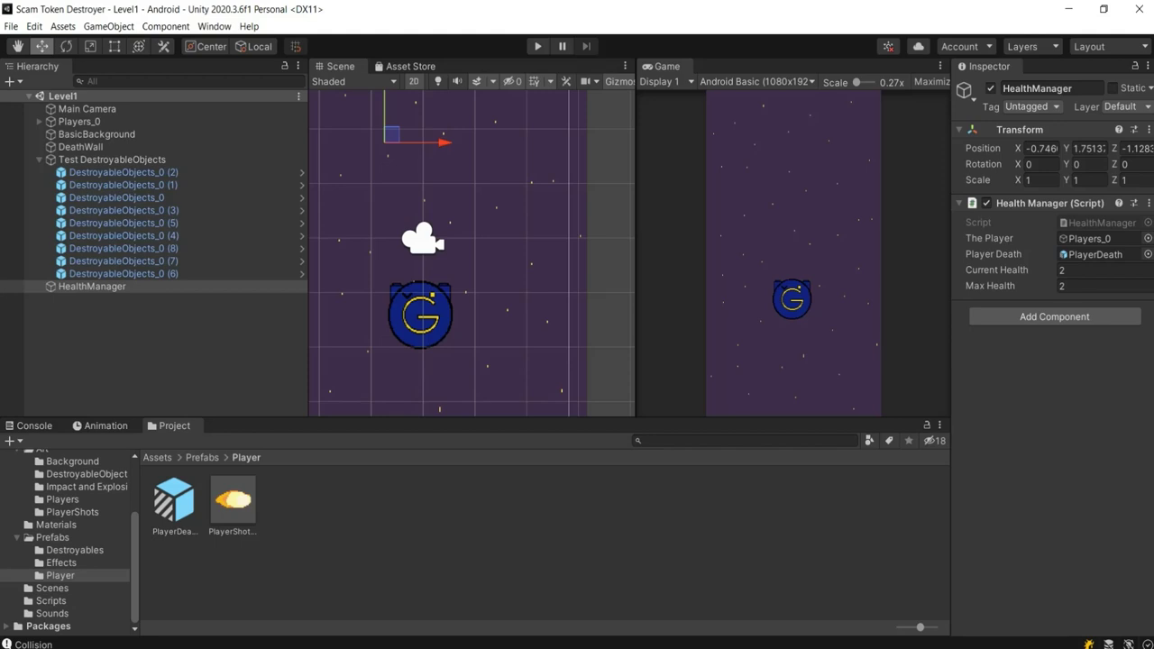
key(alt+Tab)
- Change the Instantiate position argument on line 42 to ThePlayer.transform.position
scroll(390, 358, up, 2)
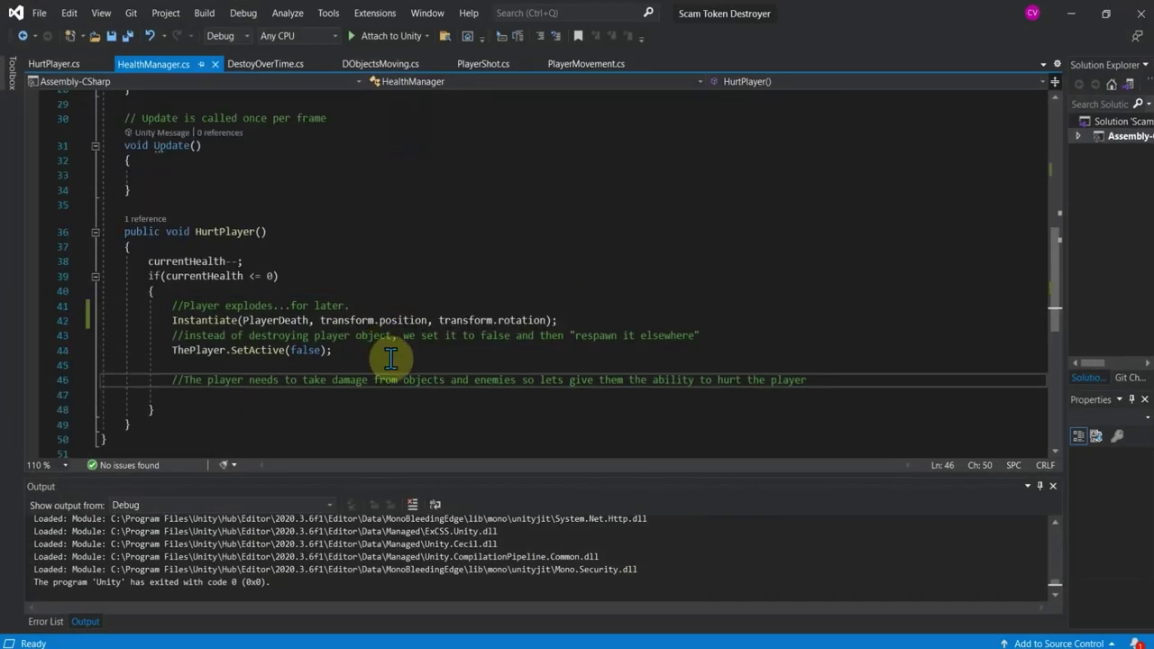
scroll(320, 327, up, 2)
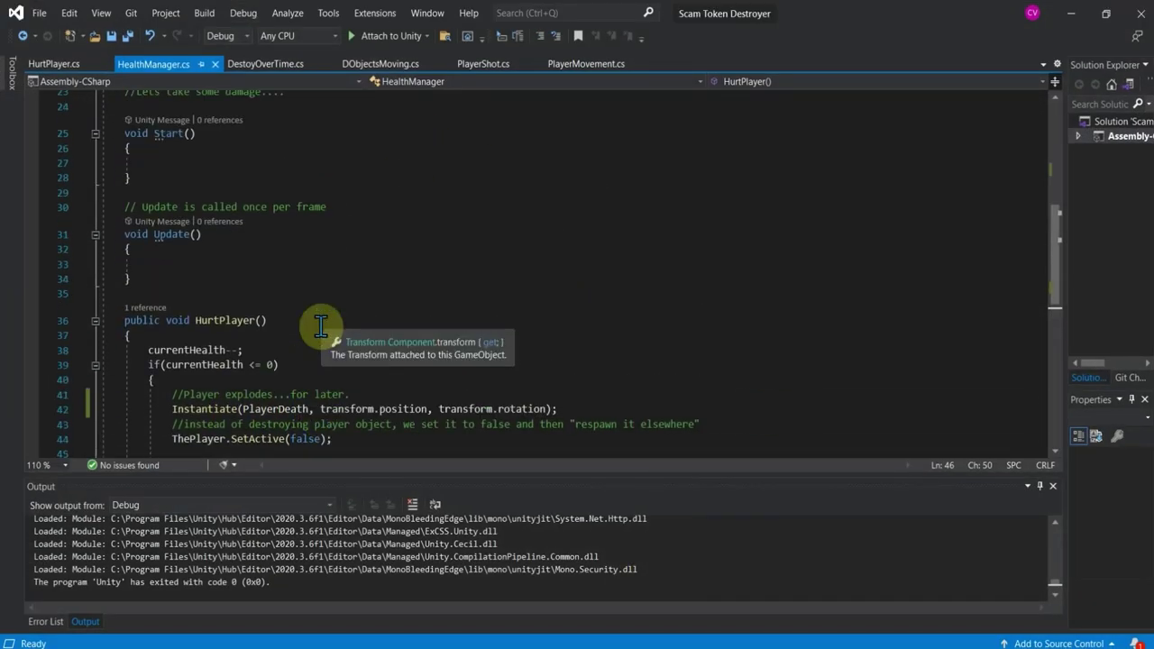
scroll(320, 327, down, 1)
click(321, 364)
text(p)
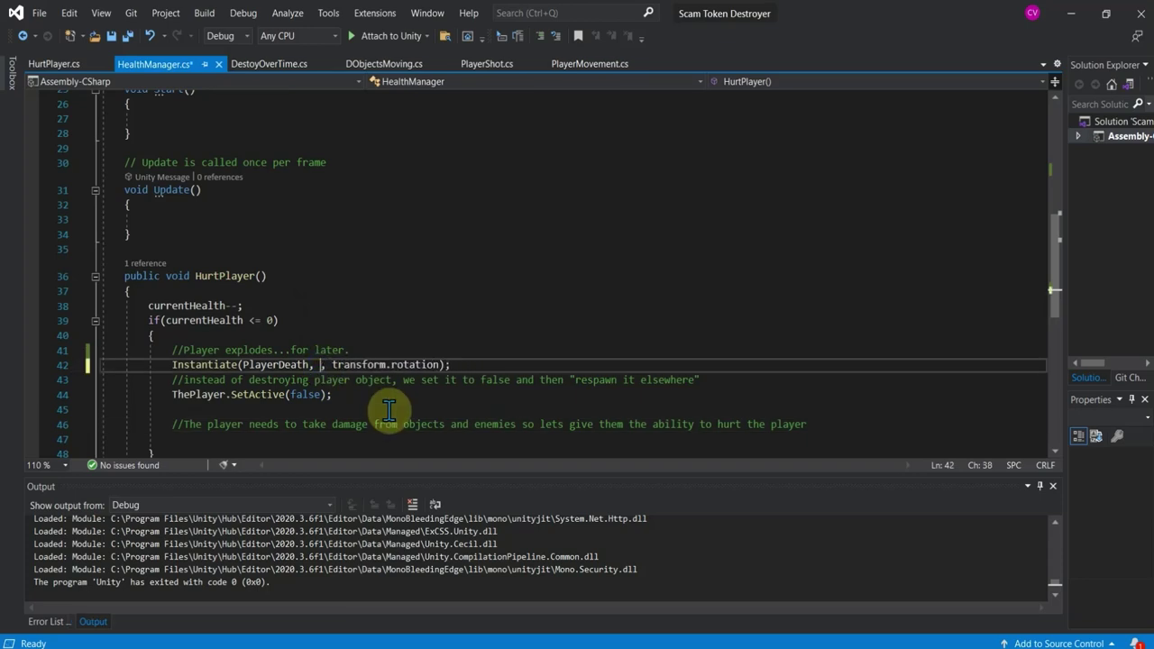
text(he)
key(Tab)
text(.)
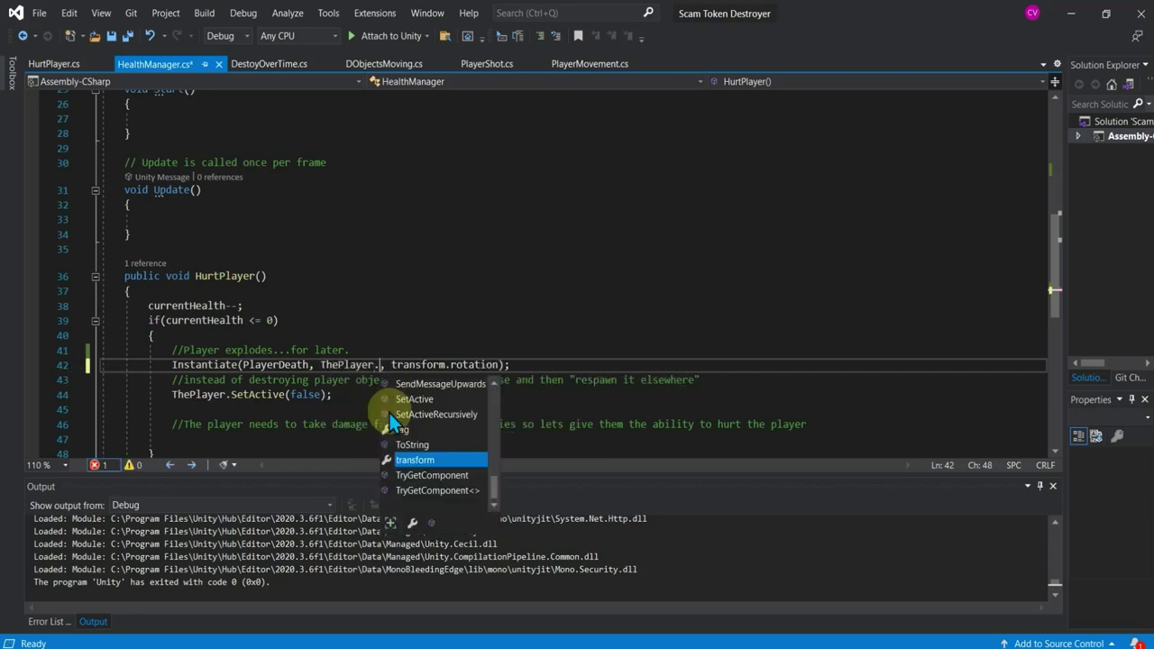
text(tra)
key(Tab)
text(.)
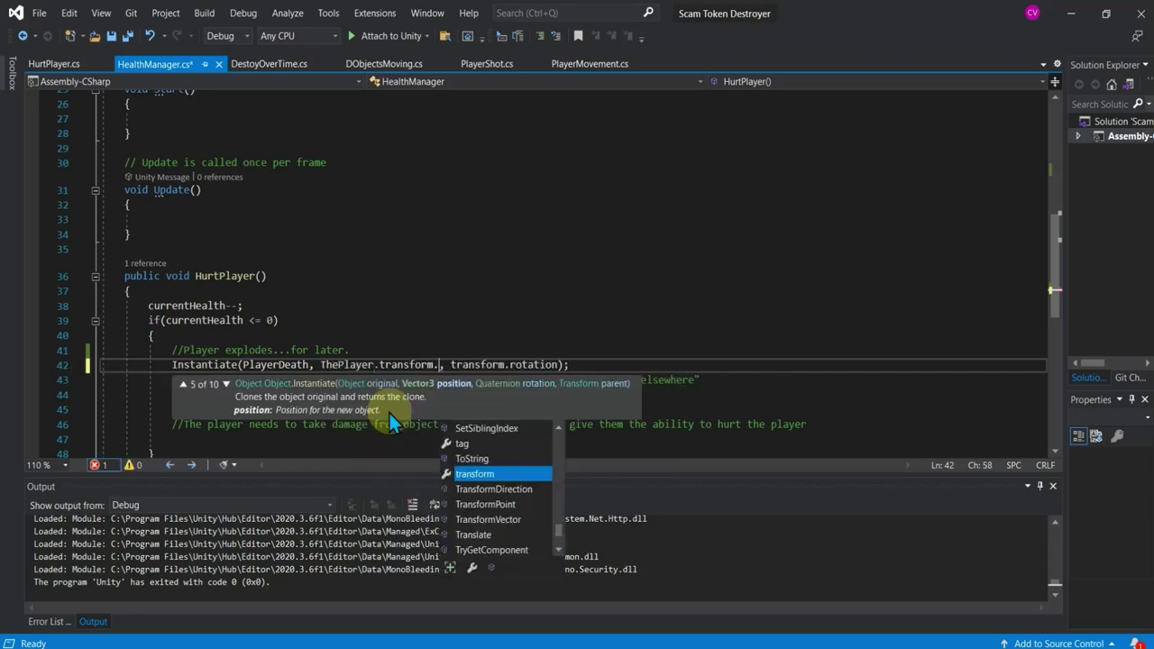
text(po)
key(Tab)
- Change the rotation argument to ThePlayer.transform.rotation
click(443, 334)
drag(487, 364, 324, 365)
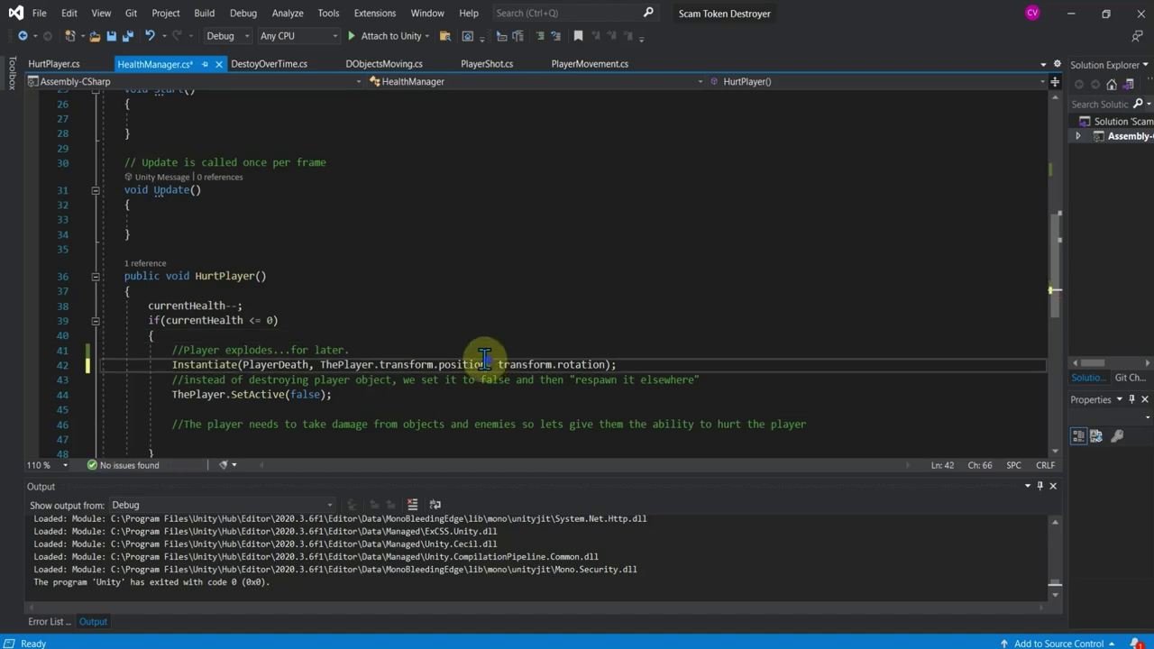
right_click(326, 366)
click(400, 559)
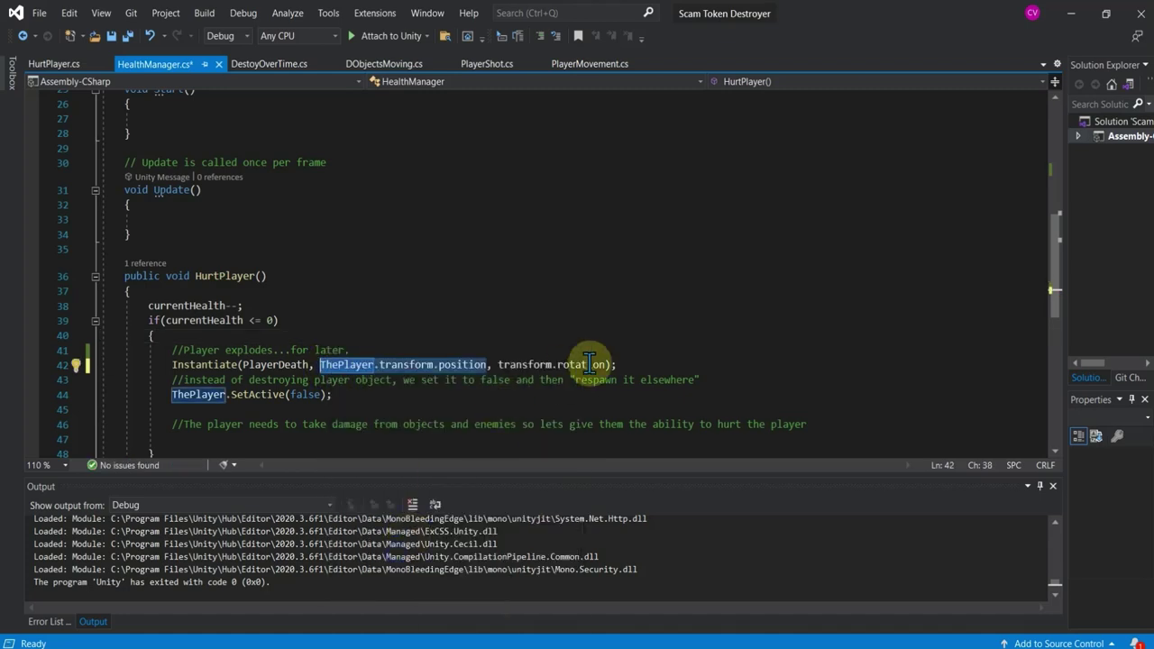
double_click(602, 364)
drag(604, 364, 496, 364)
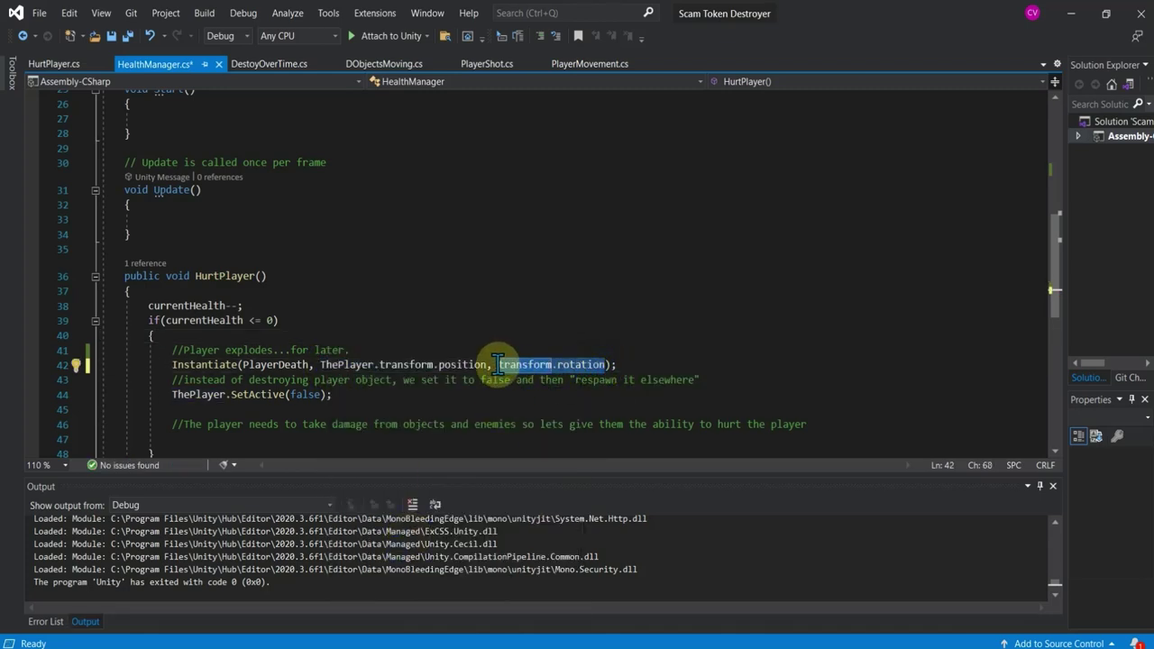
key(ctrl+v)
double_click(636, 365)
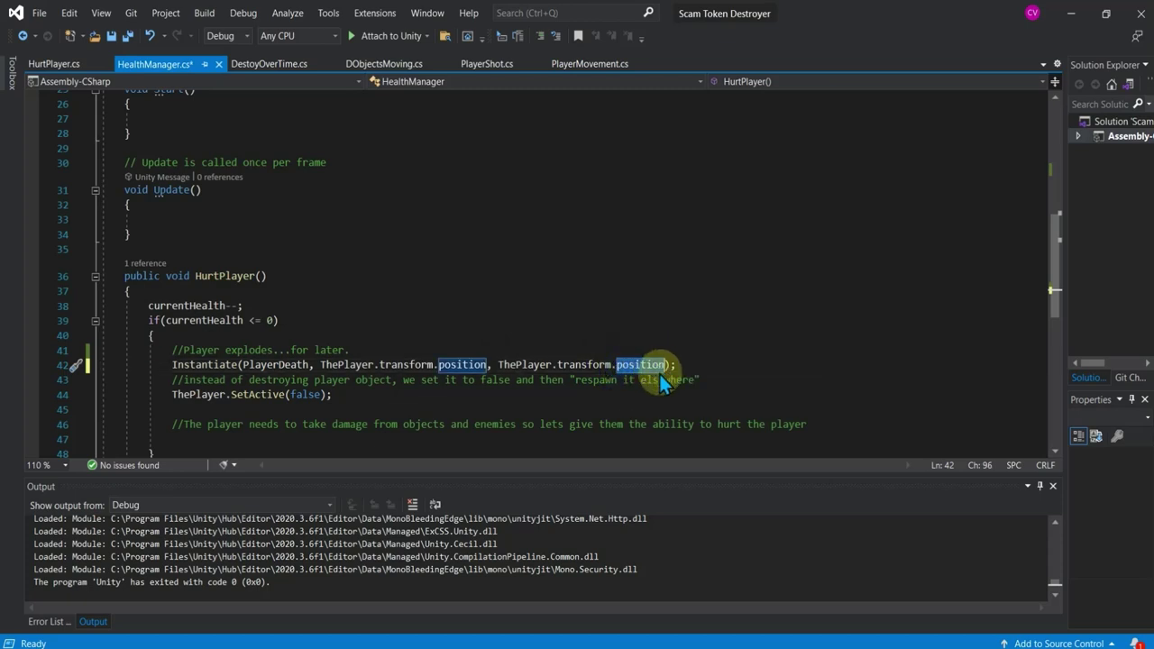
text(rotation)
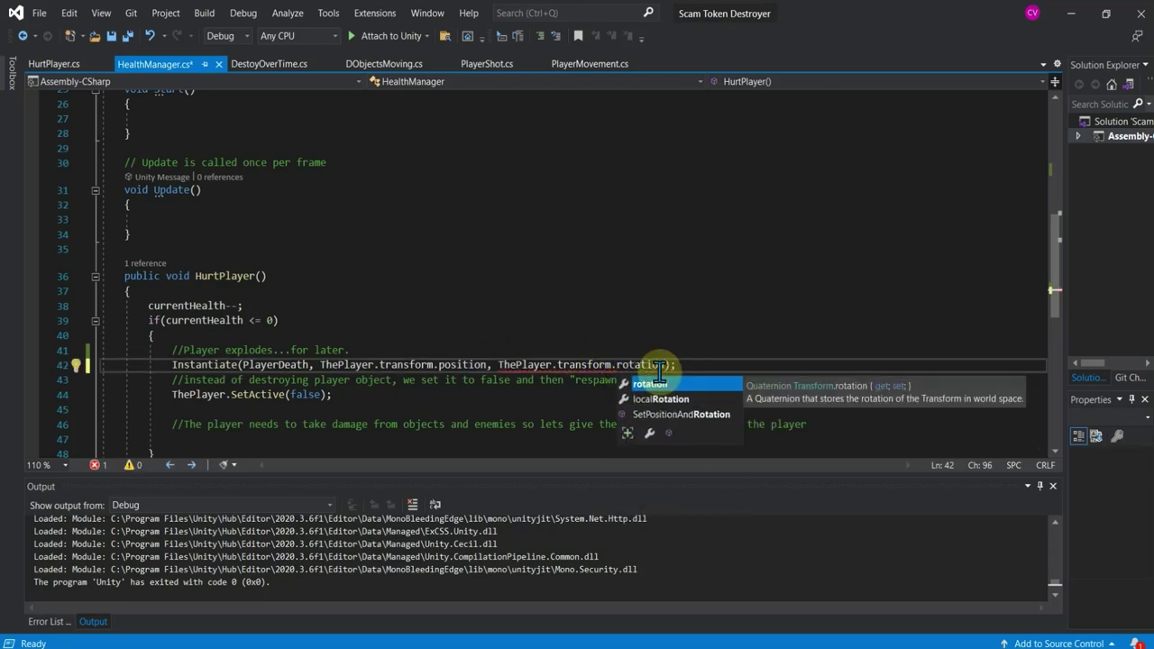
key(Escape)
- Save HealthManager.cs and toggle the Attach to Unity debugger on and off
click(691, 304)
key(ctrl+s)
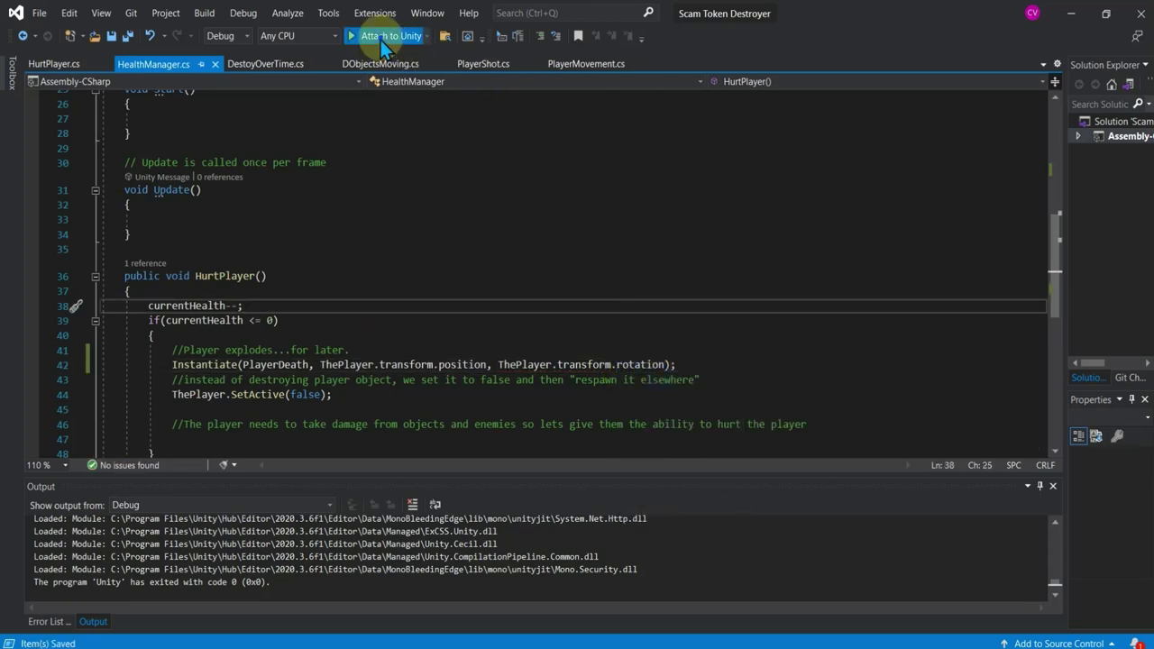
click(381, 39)
click(494, 36)
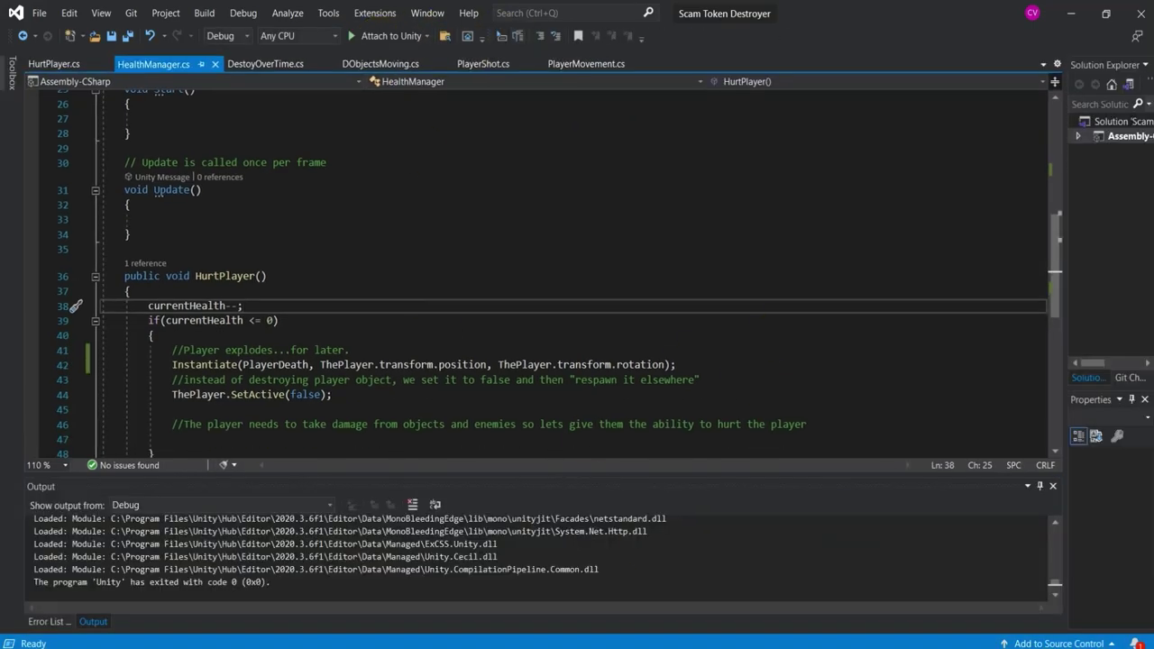
key(alt+Tab)
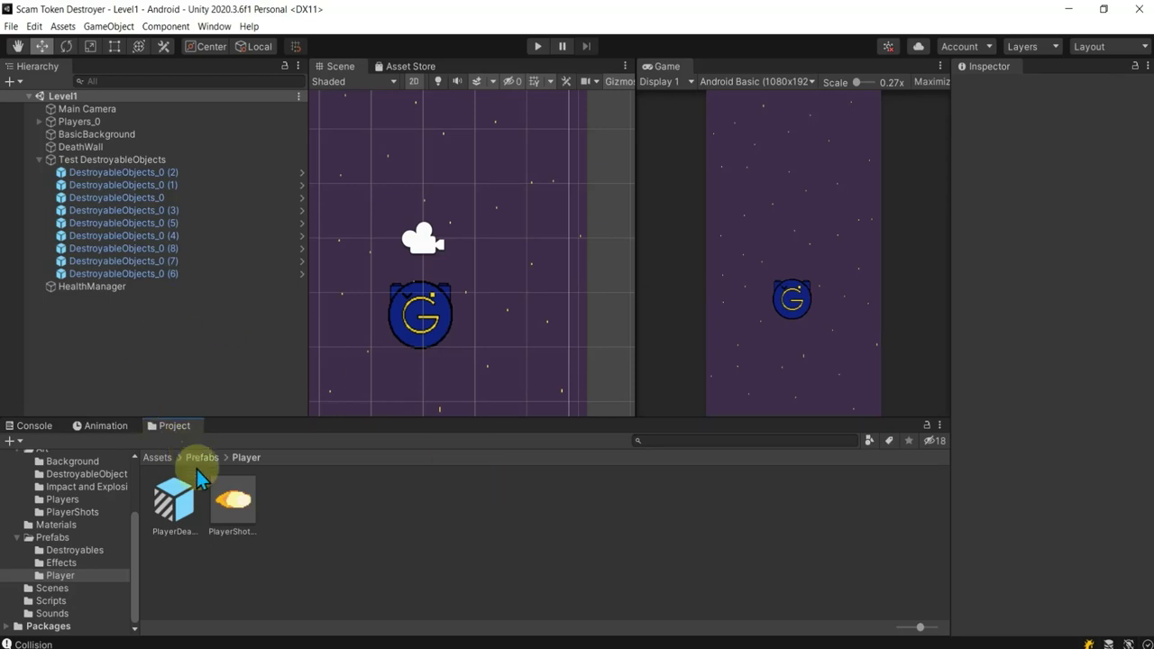
- Inspect the PlayerDeath prefab, collapsing its Particle System and Transform components
click(180, 501)
scroll(992, 490, down, 3)
scroll(994, 495, down, 10)
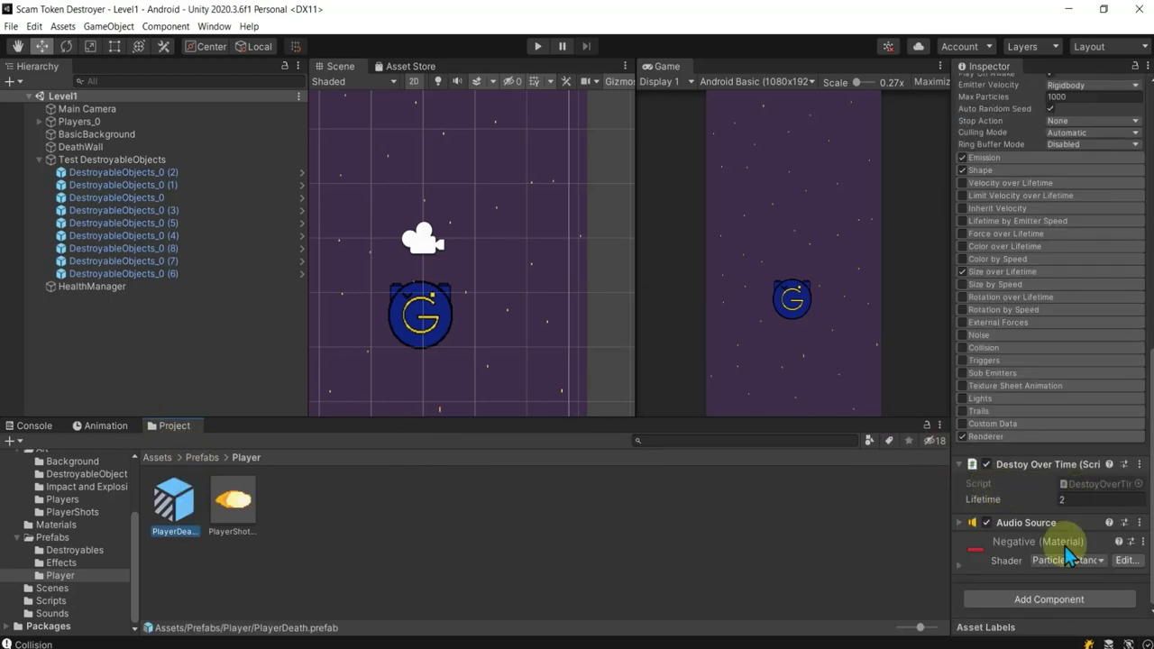
scroll(997, 343, up, 6)
scroll(998, 324, up, 7)
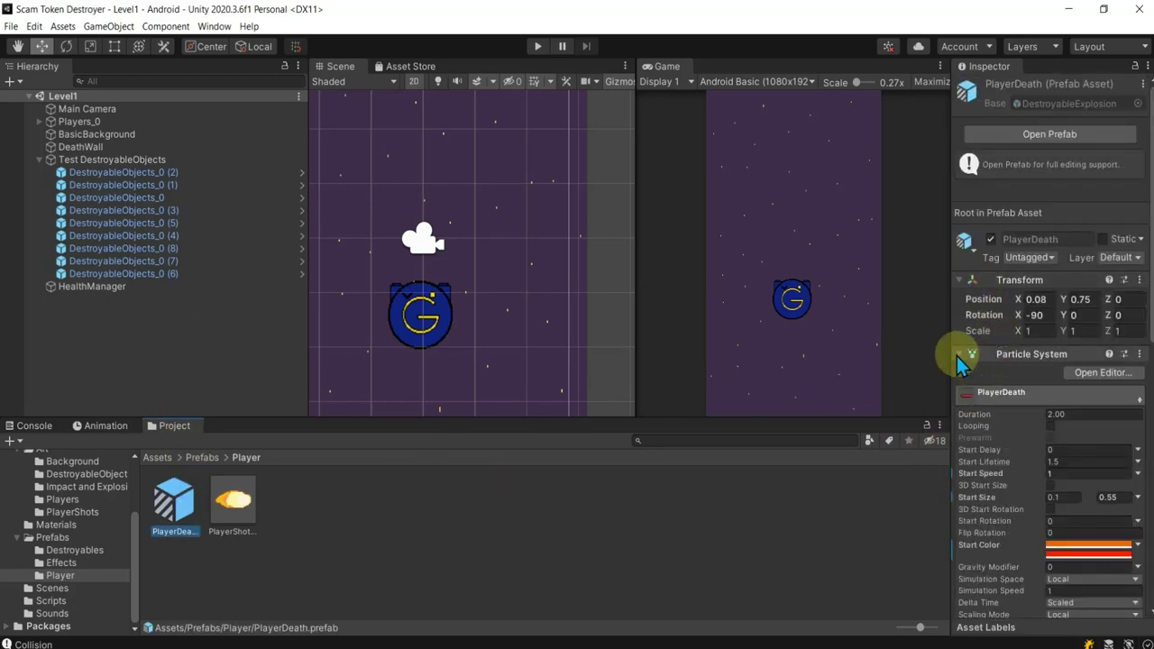
click(960, 355)
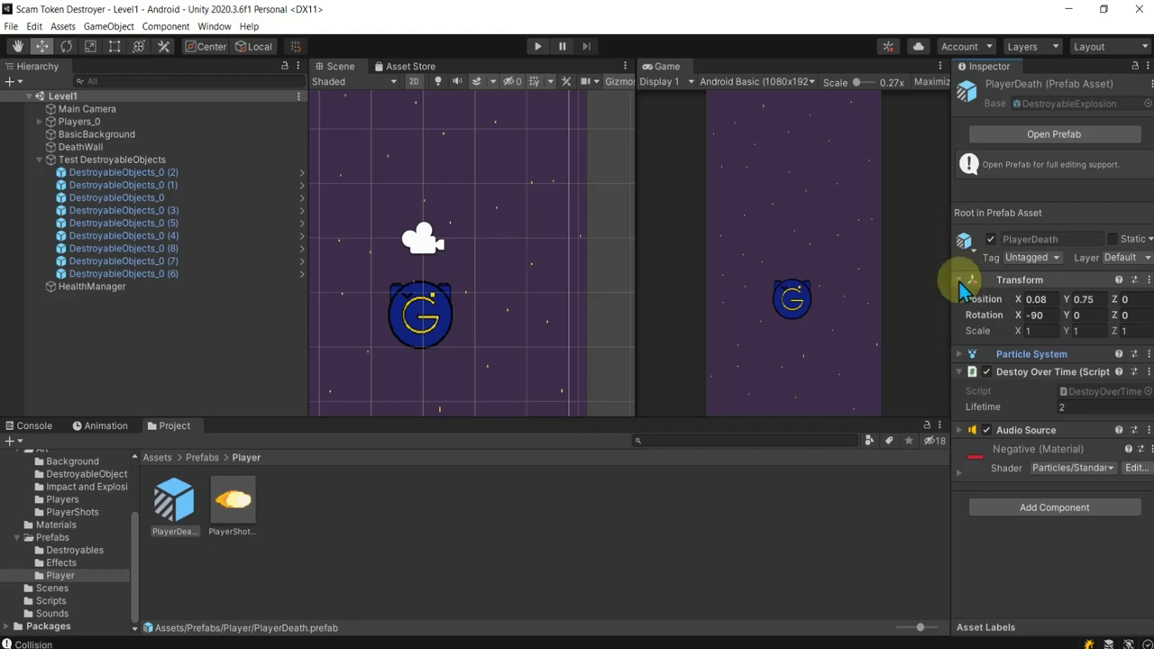
click(959, 283)
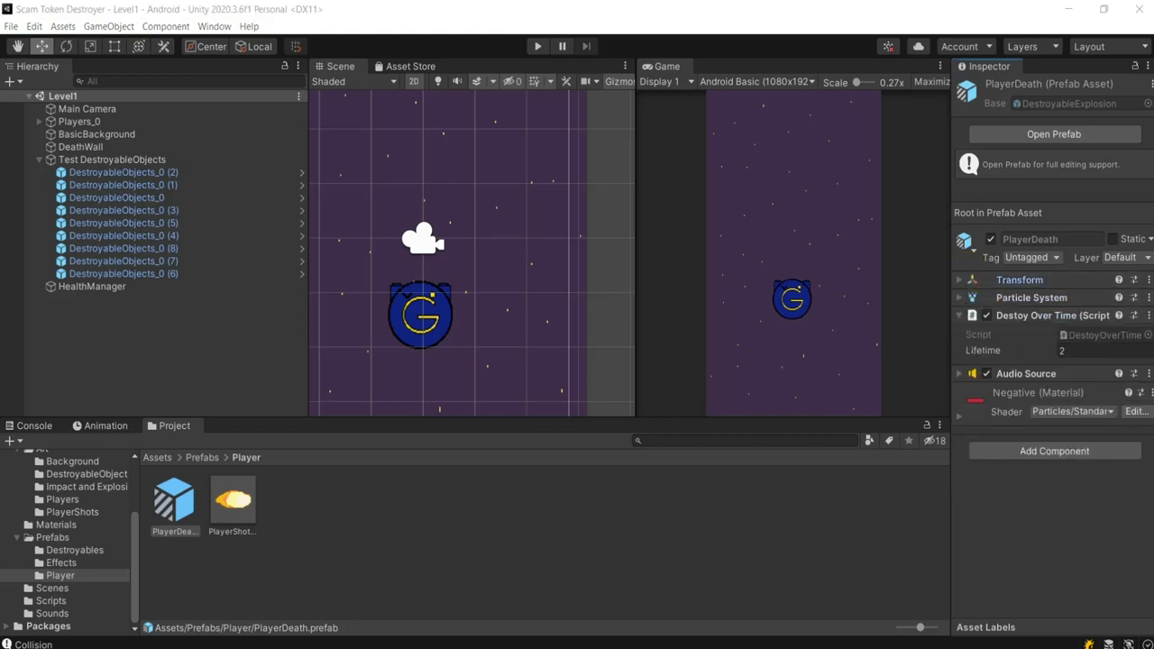
- Play-test the game while watching HealthManager's health values, then stop
click(538, 46)
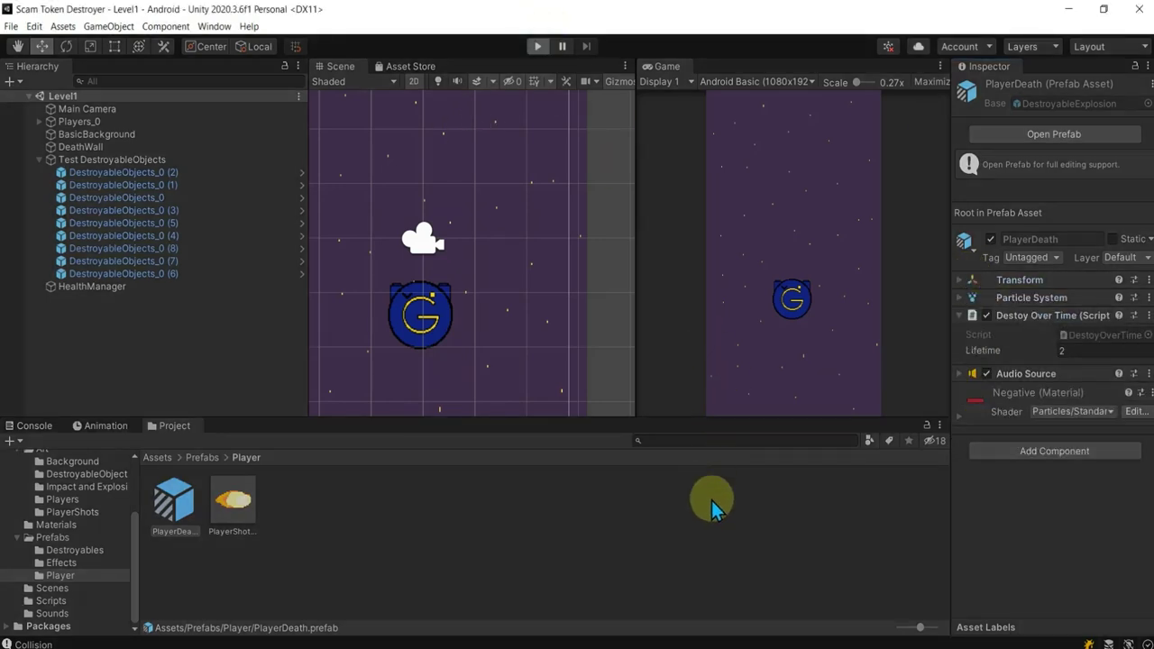
click(86, 287)
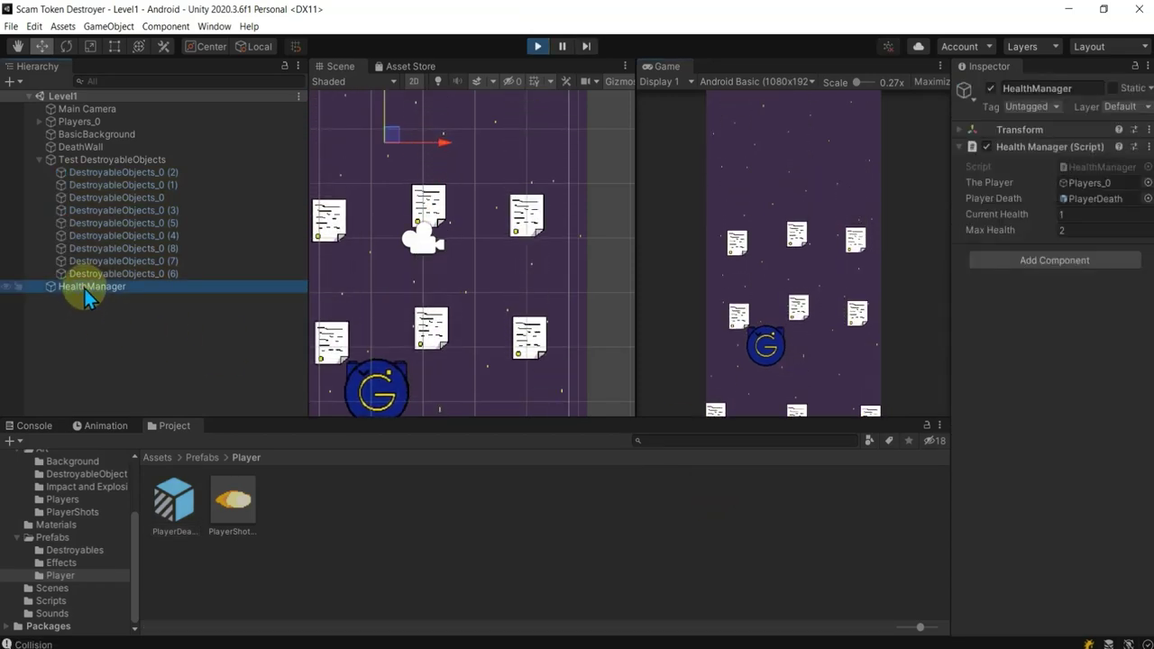
click(535, 46)
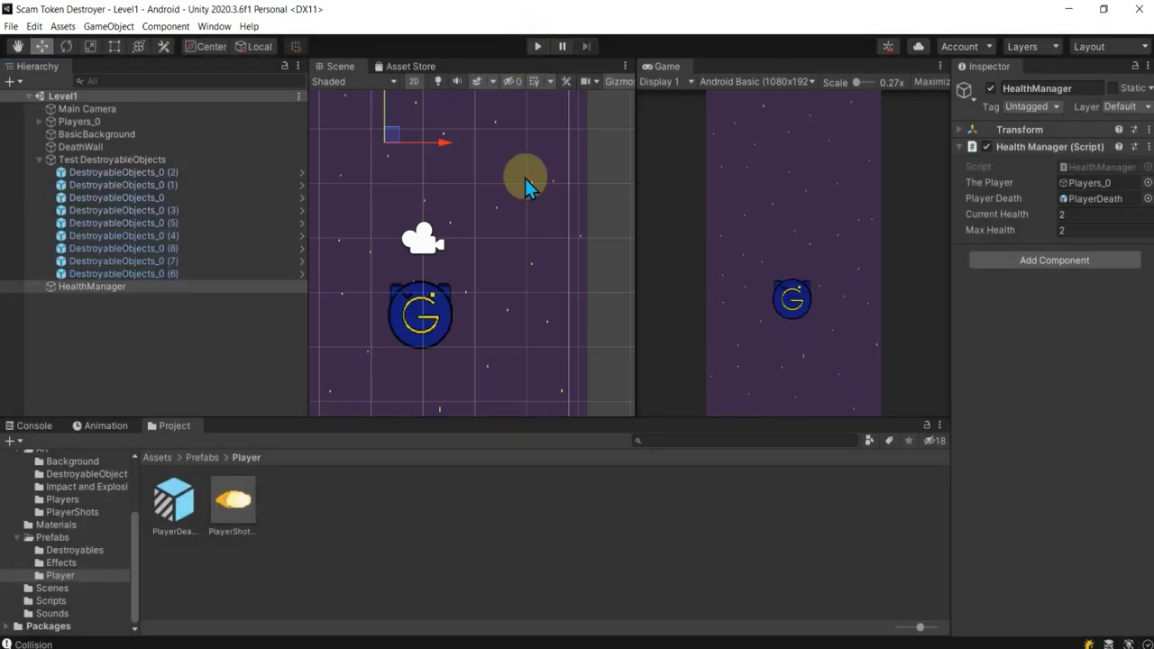